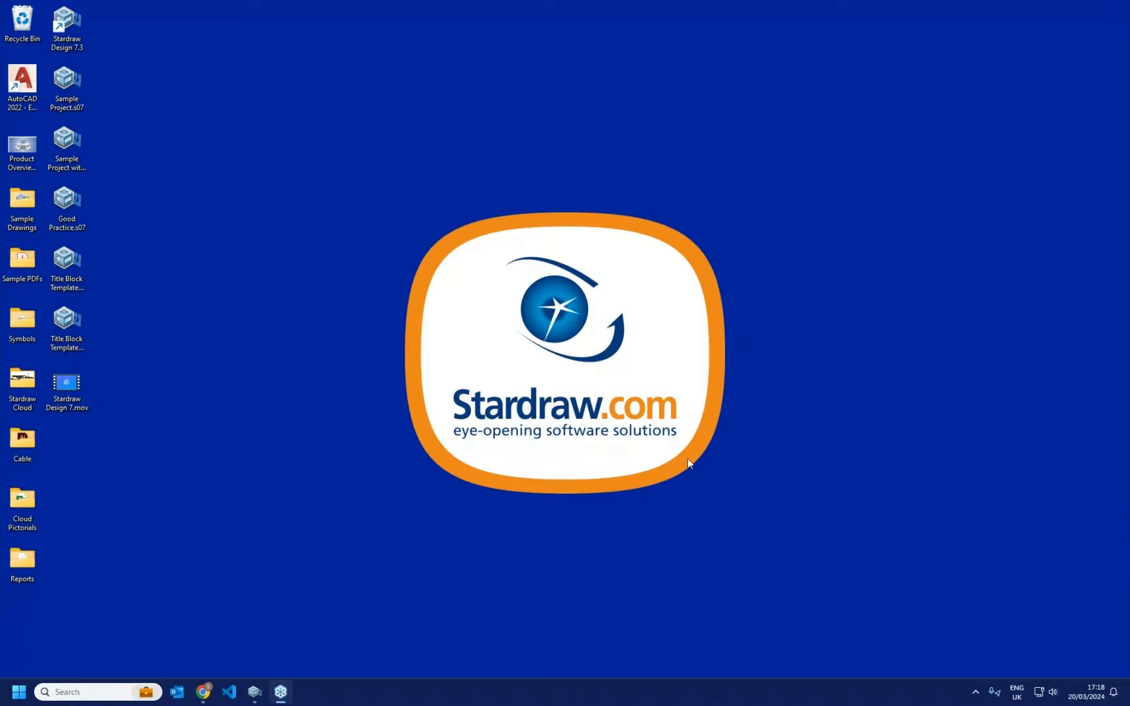
Step: Switch to Stardraw Design 7.3 and create a new project titled "My Sample Project" with the client name "My Client"
{"action": "left_click", "coordinate": [255, 693]}
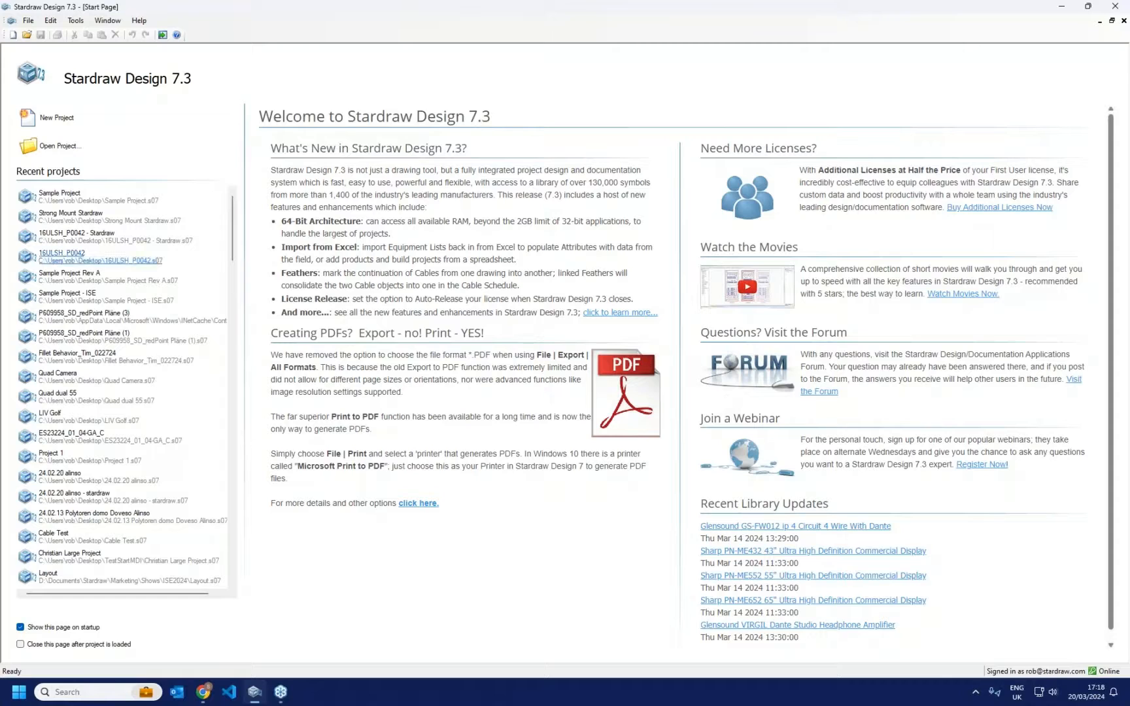
{"action": "left_click", "coordinate": [56, 121]}
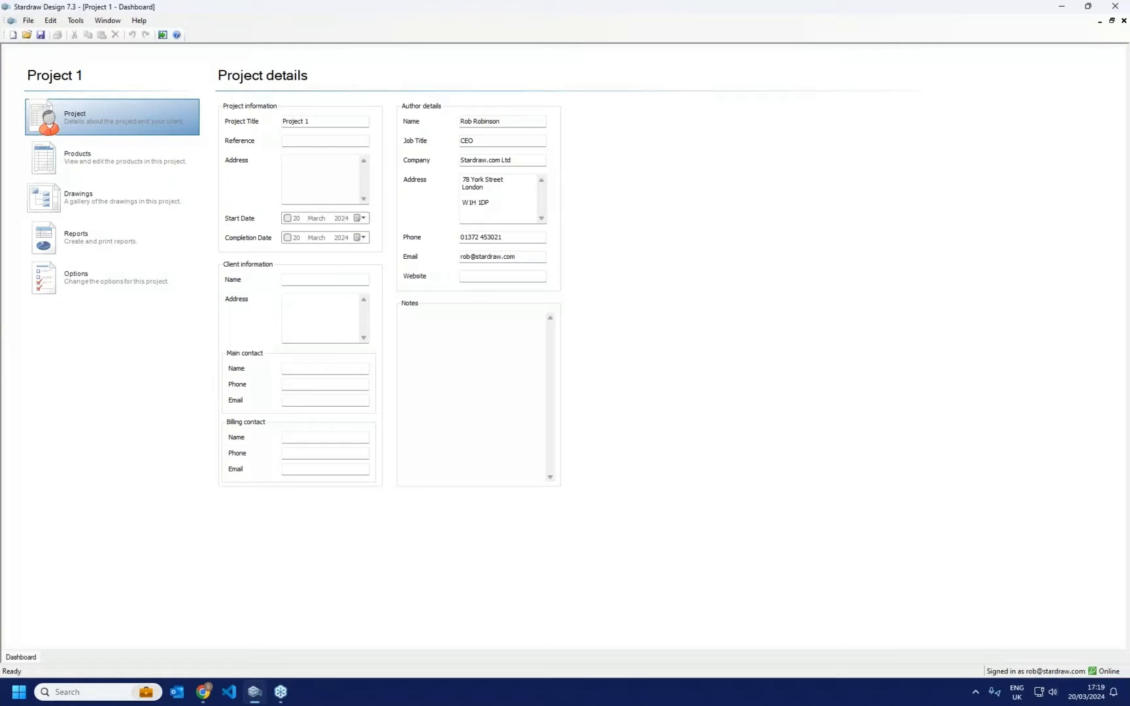
{"action": "left_click_drag", "start_coordinate": [318, 122], "coordinate": [235, 120]}
{"action": "type", "text": "My Sample Projec"}
{"action": "left_click", "coordinate": [313, 280]}
{"action": "type", "text": "My Client"}
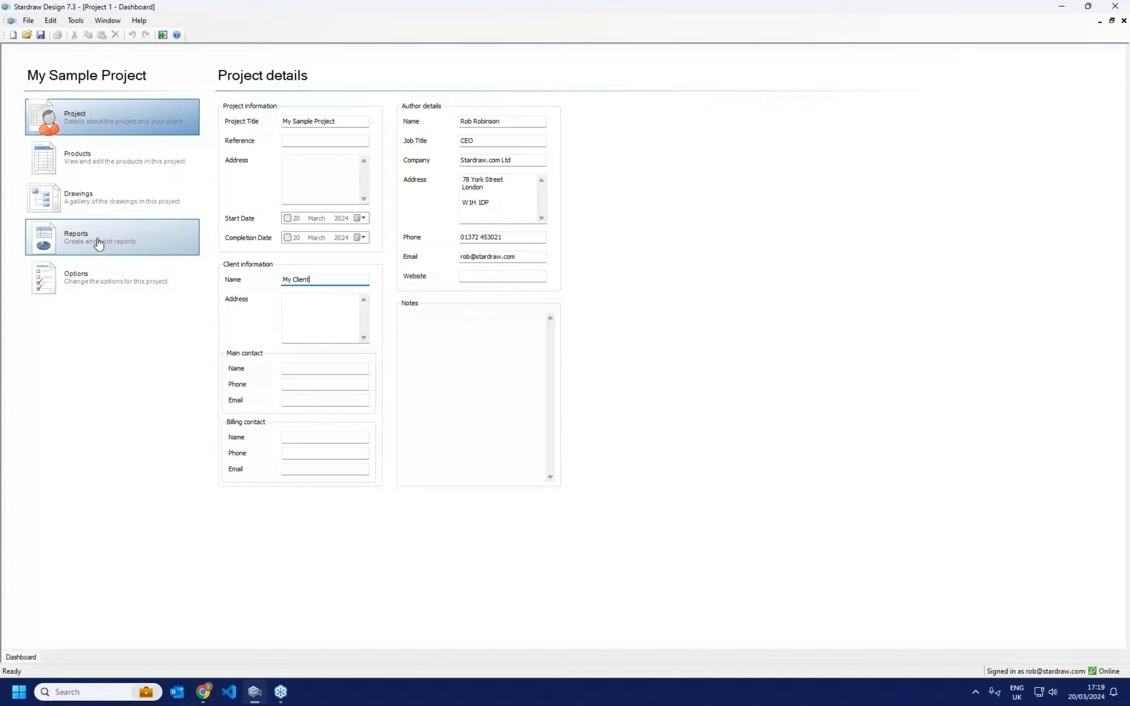
Step: Add a Block Schematic drawing to the project from the available drawing templates
{"action": "left_click", "coordinate": [108, 196]}
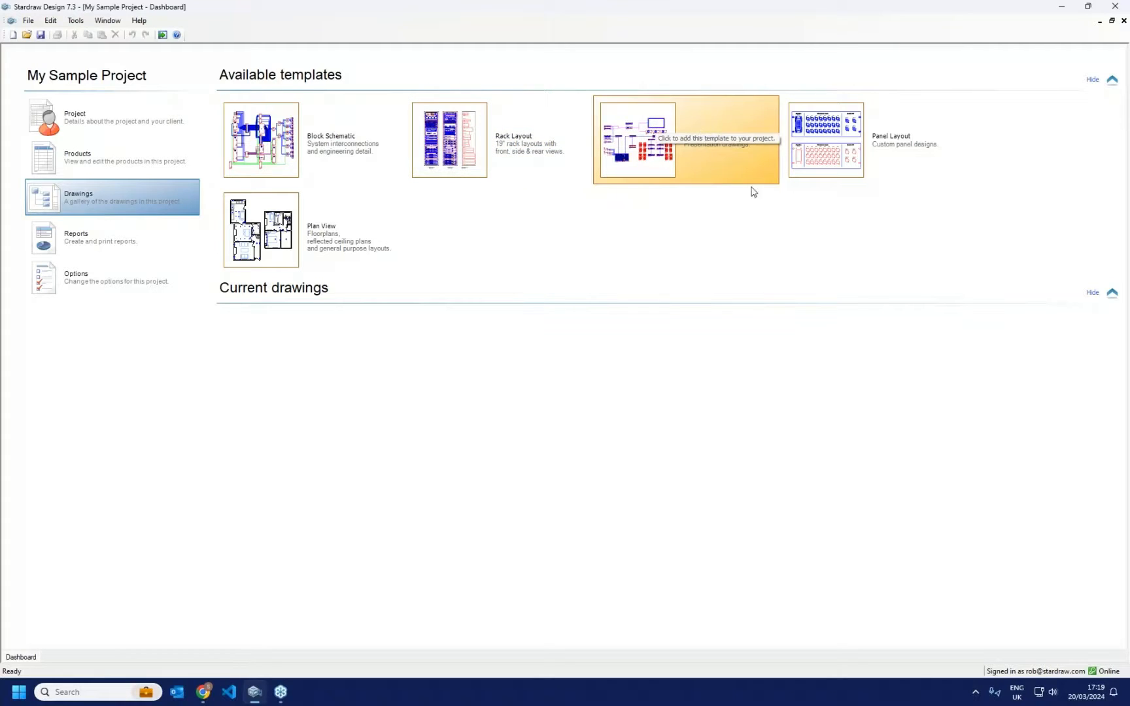
{"action": "left_click", "coordinate": [336, 133]}
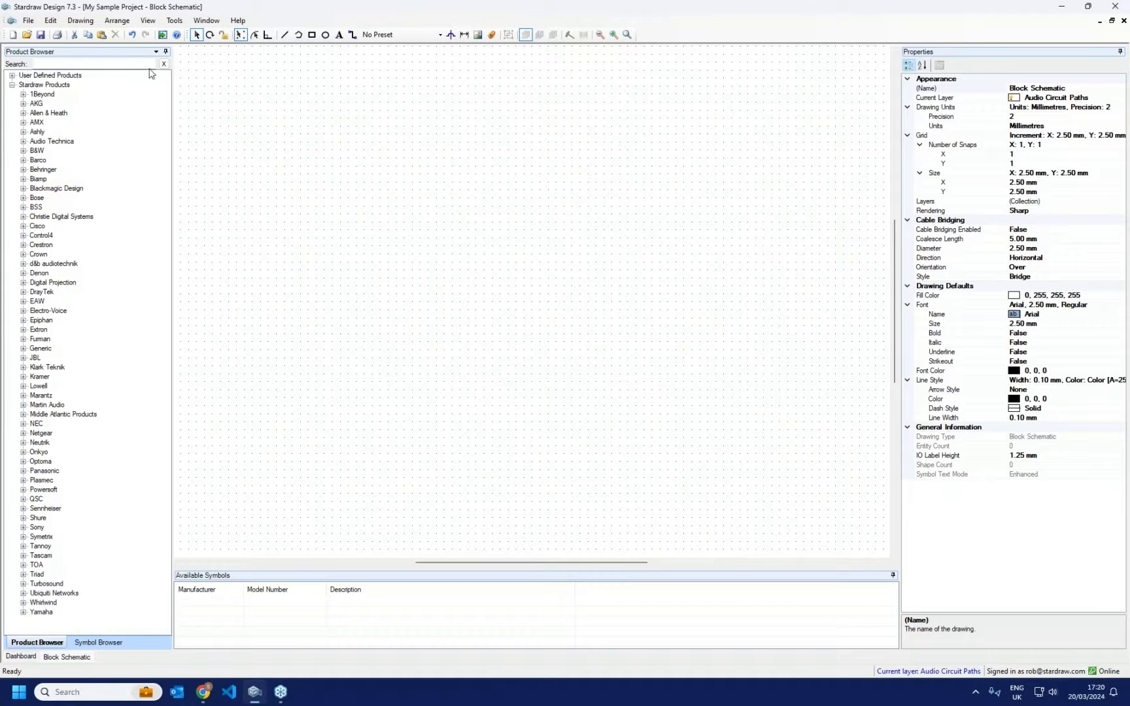
Step: Review the available and selected manufacturer libraries in the personalization settings
{"action": "left_click", "coordinate": [187, 24]}
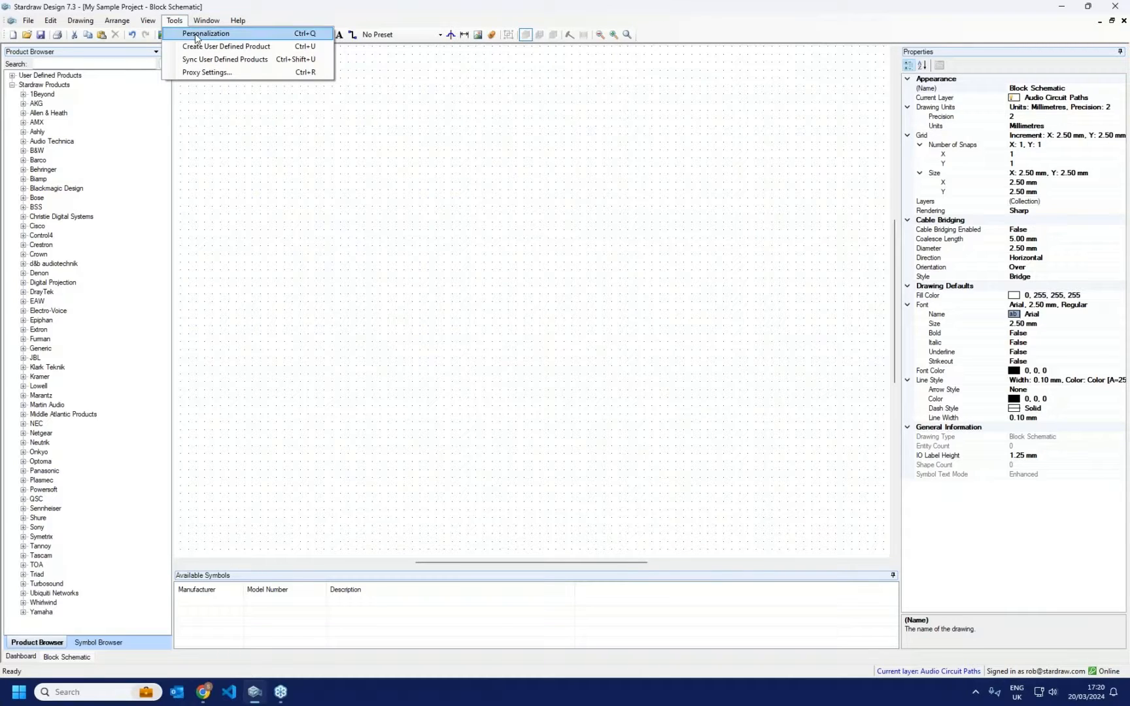
{"action": "left_click", "coordinate": [196, 34]}
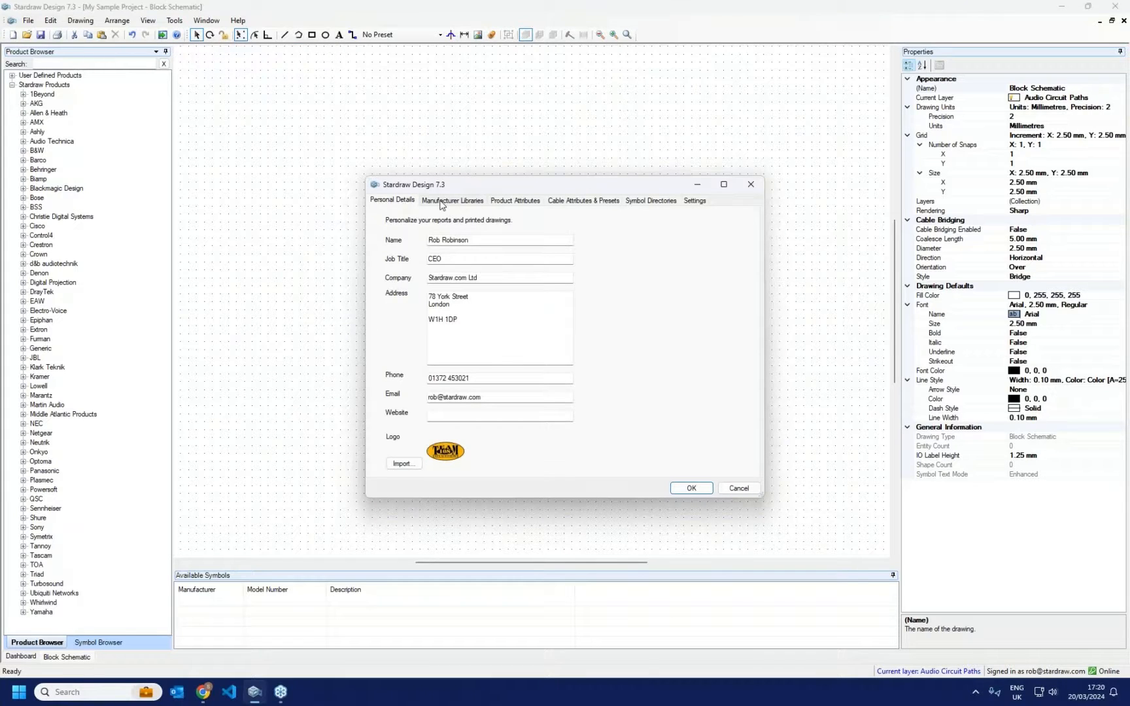
{"action": "left_click", "coordinate": [441, 204]}
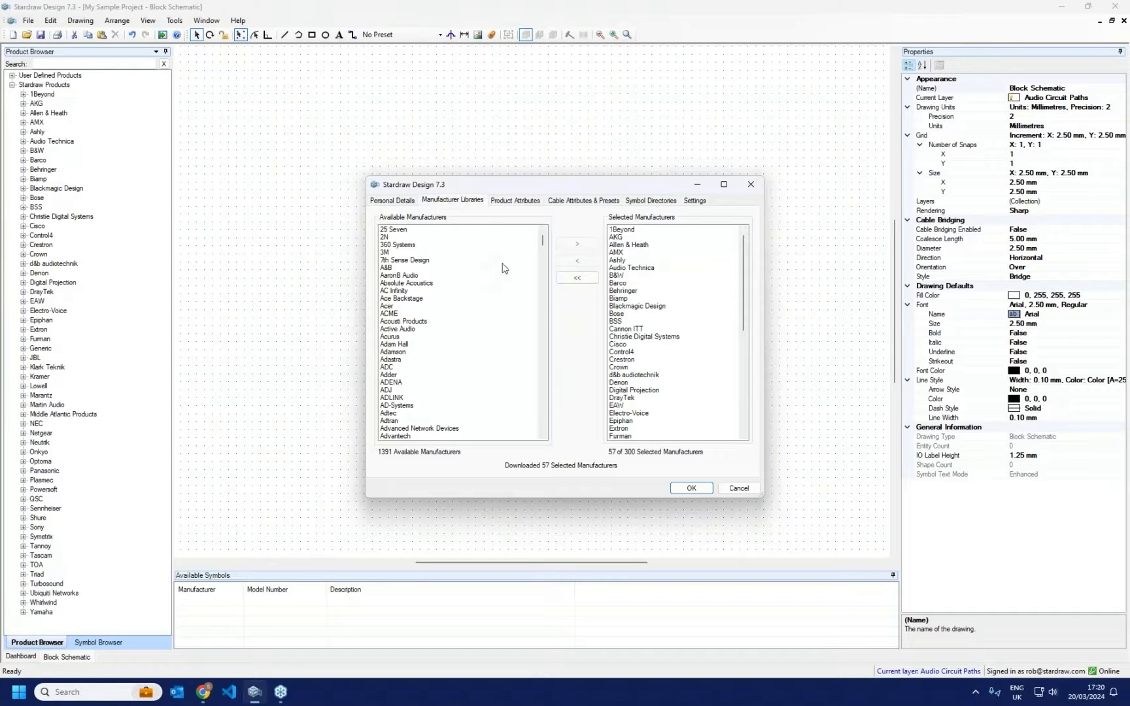
{"action": "mouse_move", "coordinate": [542, 244]}
{"action": "left_mouse_down"}
{"action": "mouse_move", "coordinate": [544, 433]}
{"action": "mouse_move", "coordinate": [543, 237]}
{"action": "left_mouse_up"}
{"action": "left_click_drag", "start_coordinate": [744, 295], "coordinate": [744, 392]}
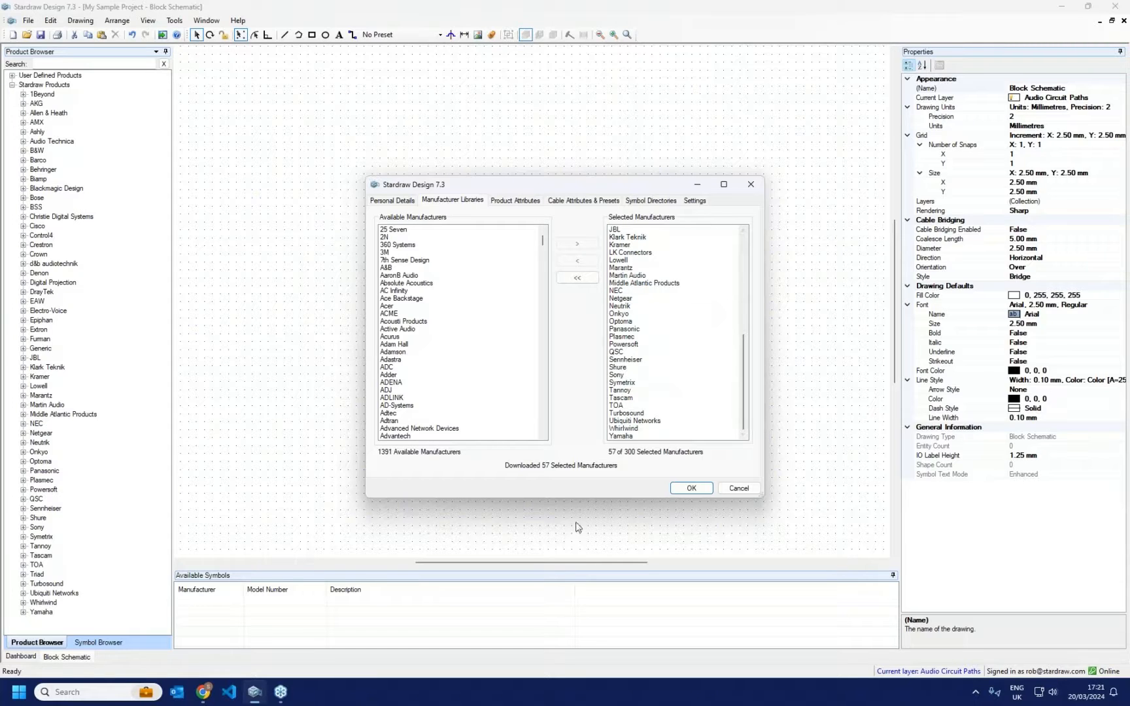
{"action": "left_click", "coordinate": [693, 489]}
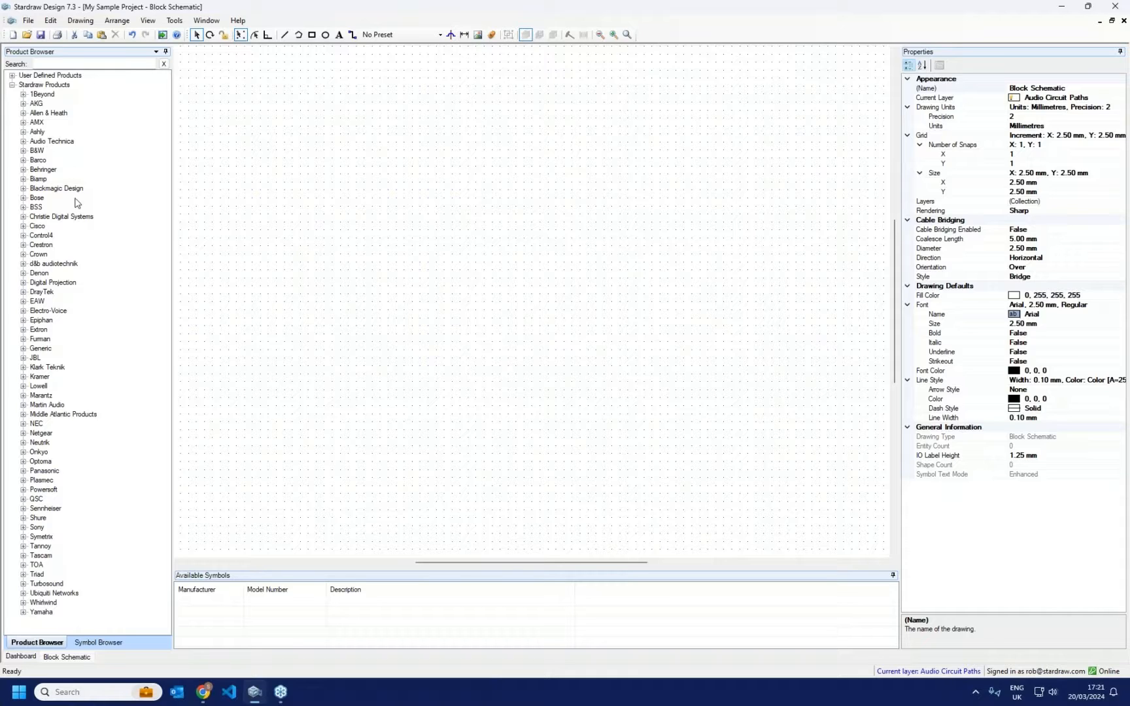
Step: Place two JBL EON710 loudspeakers from the EON 700 Series one above the other on the schematic
{"action": "left_click", "coordinate": [24, 357]}
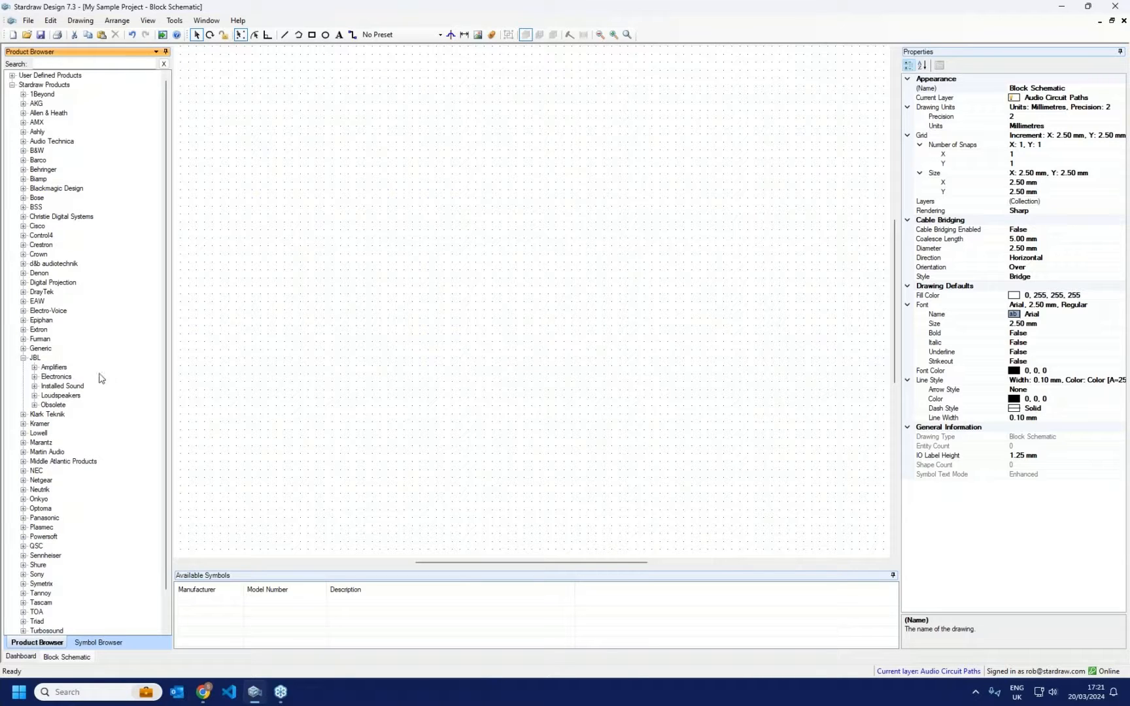
{"action": "left_click", "coordinate": [35, 396]}
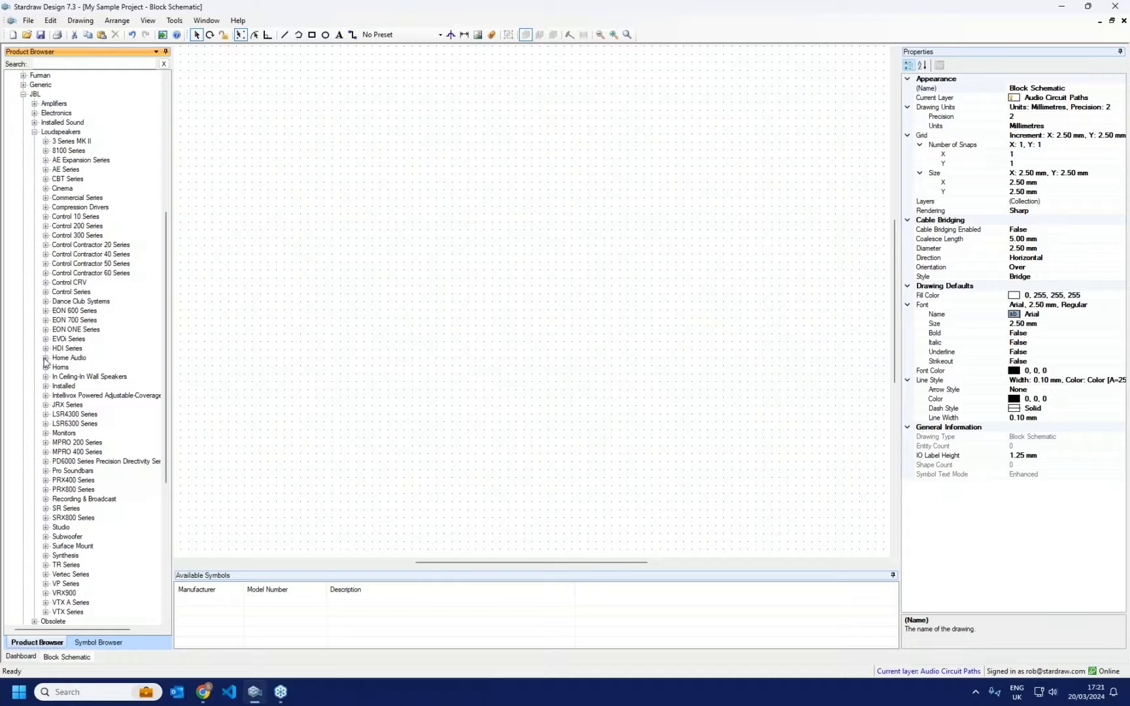
{"action": "left_click", "coordinate": [45, 319]}
{"action": "left_click", "coordinate": [85, 329]}
{"action": "left_click_drag", "start_coordinate": [85, 330], "coordinate": [723, 209]}
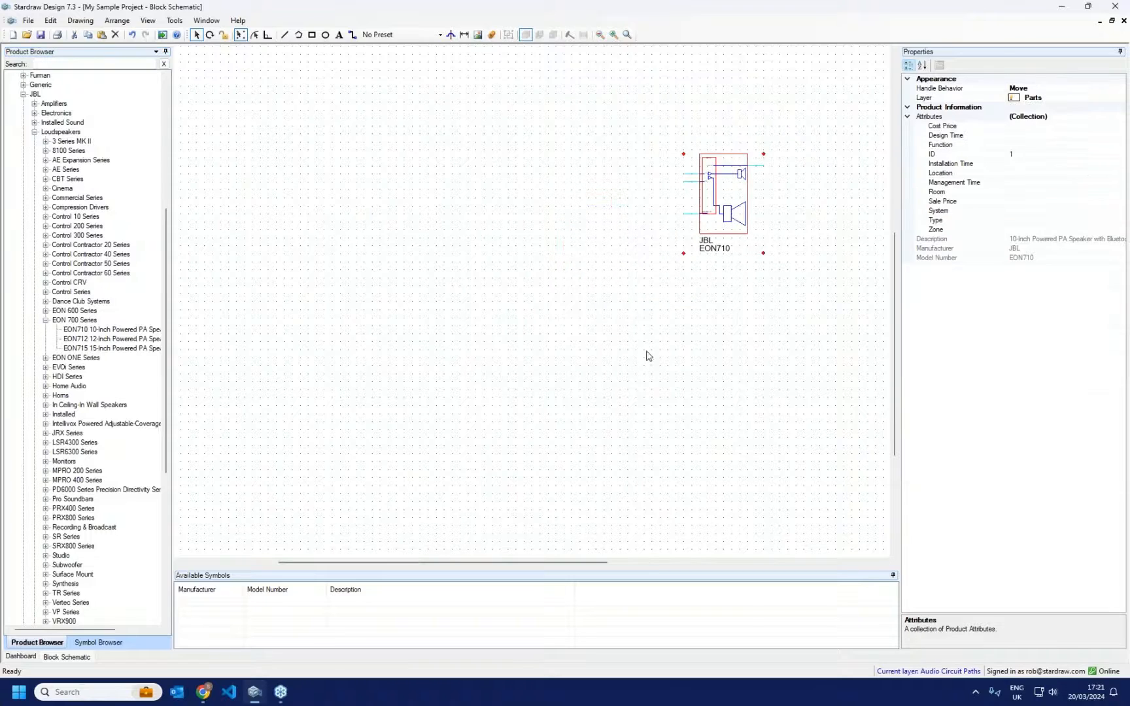
{"action": "left_click_drag", "start_coordinate": [110, 329], "coordinate": [722, 322]}
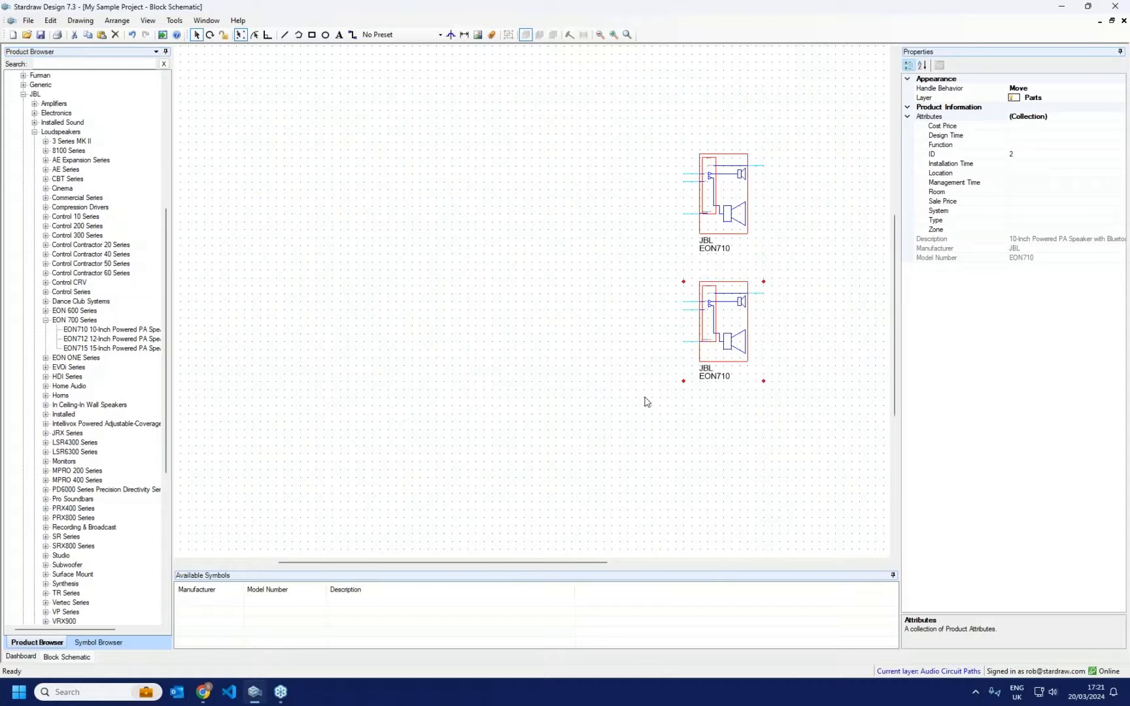
Step: Place a Crown CDi 1000 two-channel amplifier from the CDi Series beside the two loudspeakers
{"action": "scroll", "coordinate": [98, 163], "scroll_direction": "up", "scroll_amount": 5}
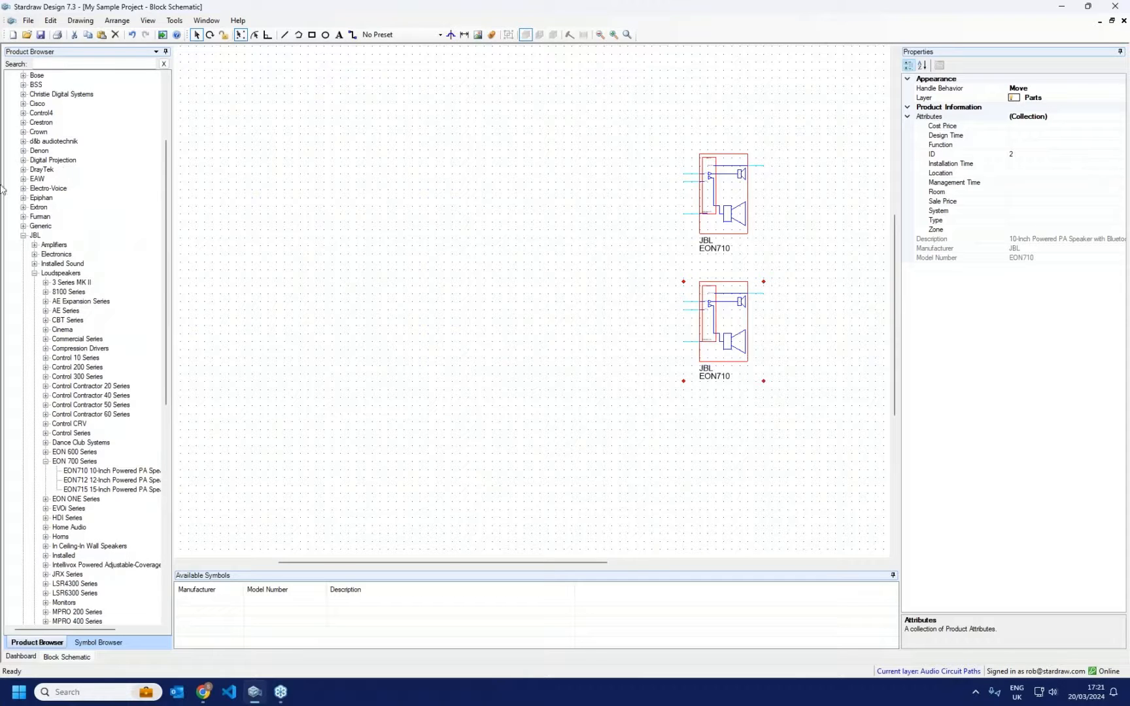
{"action": "left_click", "coordinate": [23, 122]}
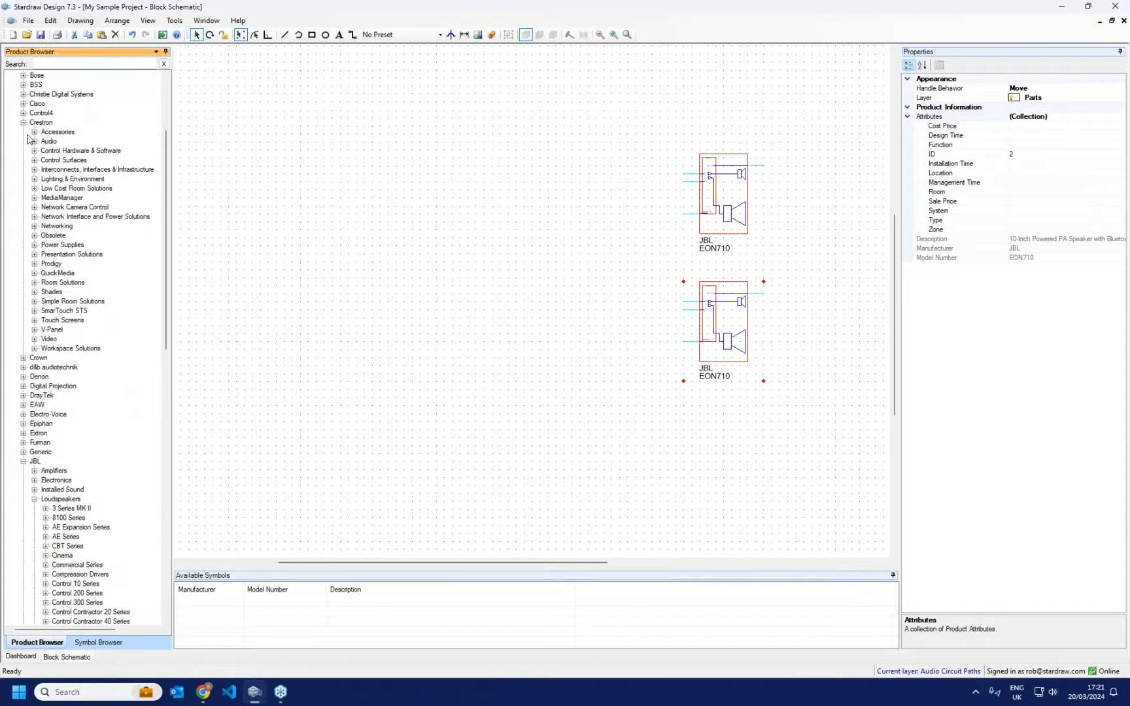
{"action": "left_click", "coordinate": [23, 123]}
{"action": "left_click", "coordinate": [23, 132]}
{"action": "left_click", "coordinate": [34, 141]}
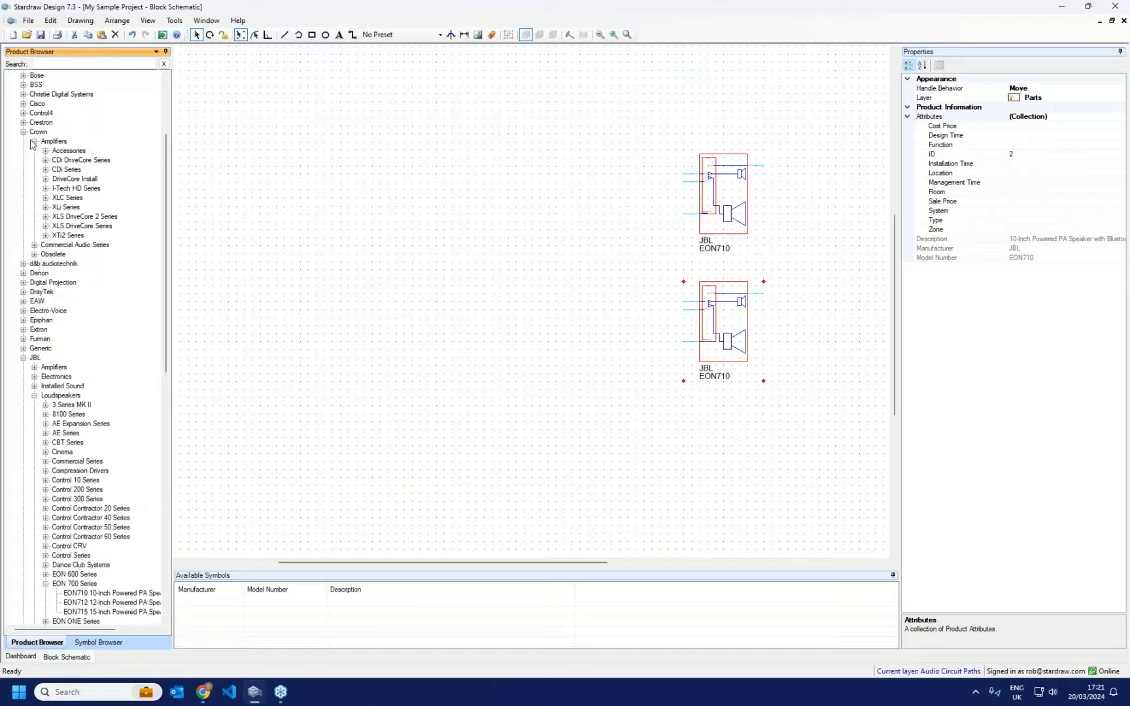
{"action": "left_click", "coordinate": [45, 169]}
{"action": "left_click_drag", "start_coordinate": [98, 179], "coordinate": [471, 259]}
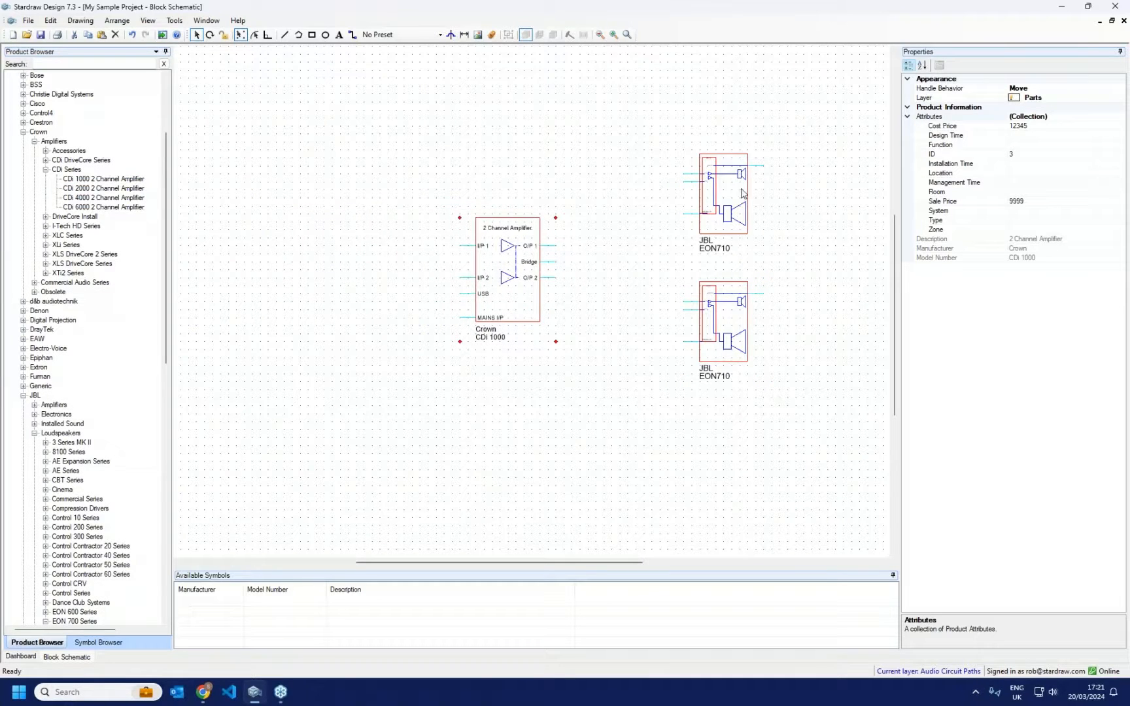
Step: Using the Audio cable preset, connect the amplifier's O/P 1 to the uppermost input of each EON710 loudspeaker
{"action": "scroll", "coordinate": [728, 174], "scroll_direction": "up", "scroll_amount": 1}
{"action": "scroll", "coordinate": [607, 172], "scroll_direction": "up", "scroll_amount": 1}
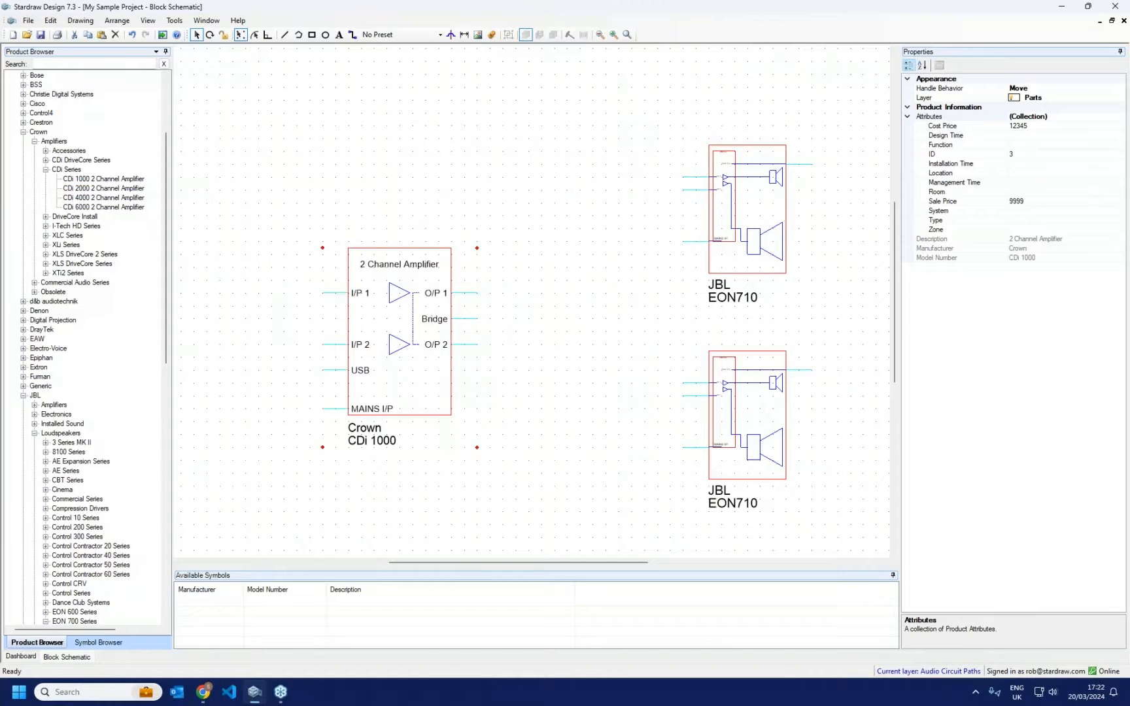
{"action": "left_click", "coordinate": [352, 36]}
{"action": "left_click", "coordinate": [378, 35]}
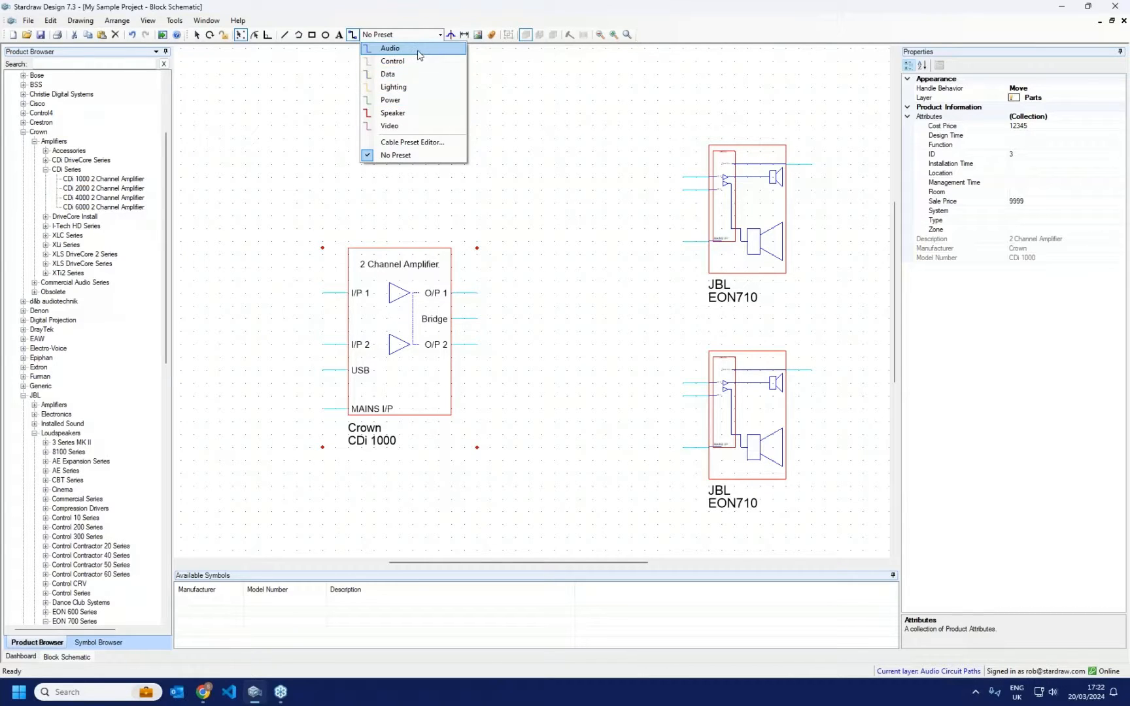
{"action": "left_click", "coordinate": [391, 48]}
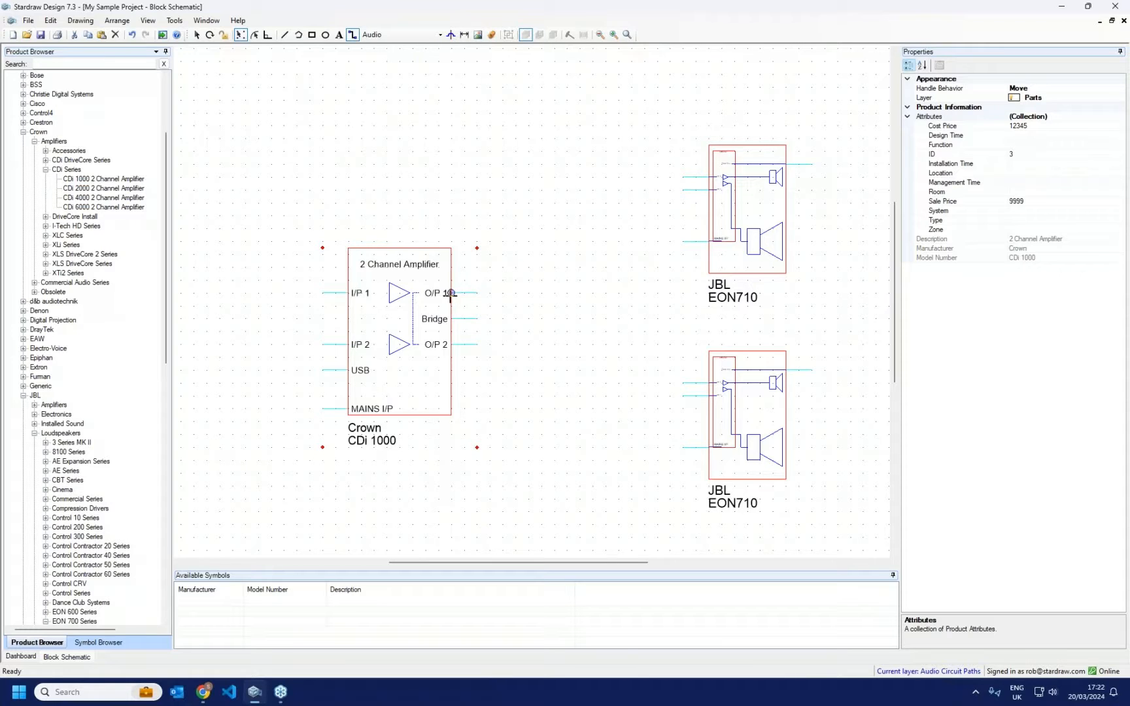
{"action": "mouse_move", "coordinate": [451, 294]}
{"action": "left_mouse_down"}
{"action": "mouse_move", "coordinate": [685, 173]}
{"action": "mouse_move", "coordinate": [708, 176]}
{"action": "left_mouse_up"}
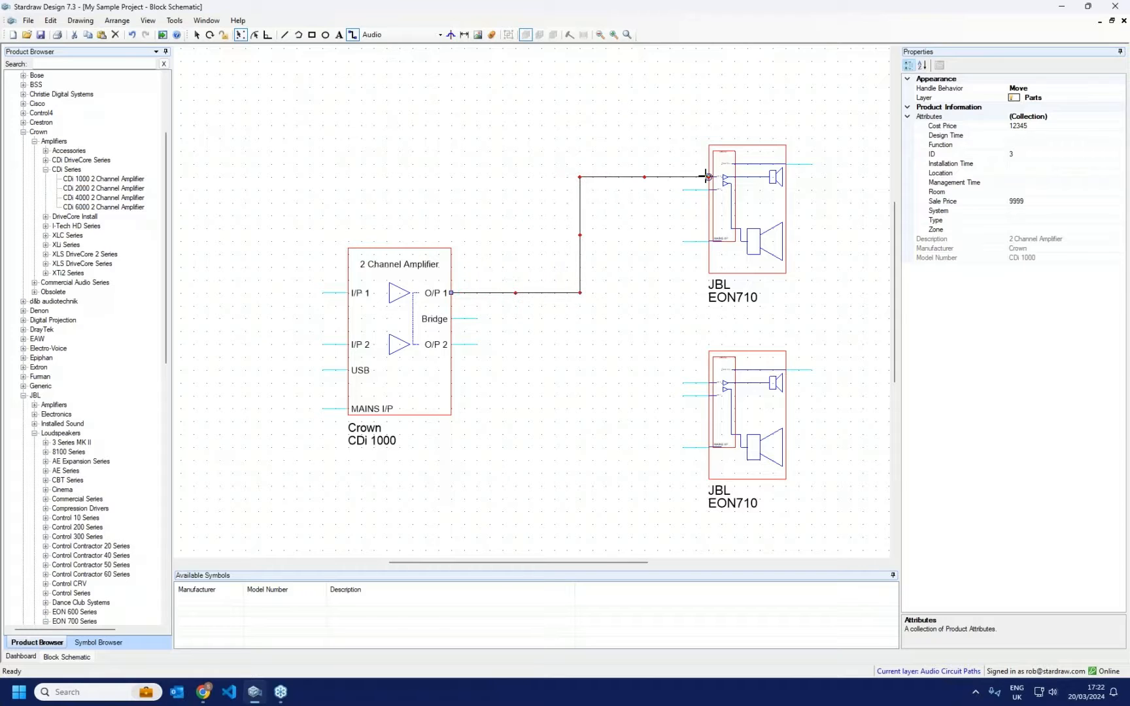
{"action": "left_click_drag", "start_coordinate": [451, 294], "coordinate": [708, 383]}
Step: Draw audio cables with right-angled bends from the amplifier's O/P 2 to the lowest input of each EON710 loudspeaker
{"action": "scroll", "coordinate": [492, 128], "scroll_direction": "down", "scroll_amount": 1}
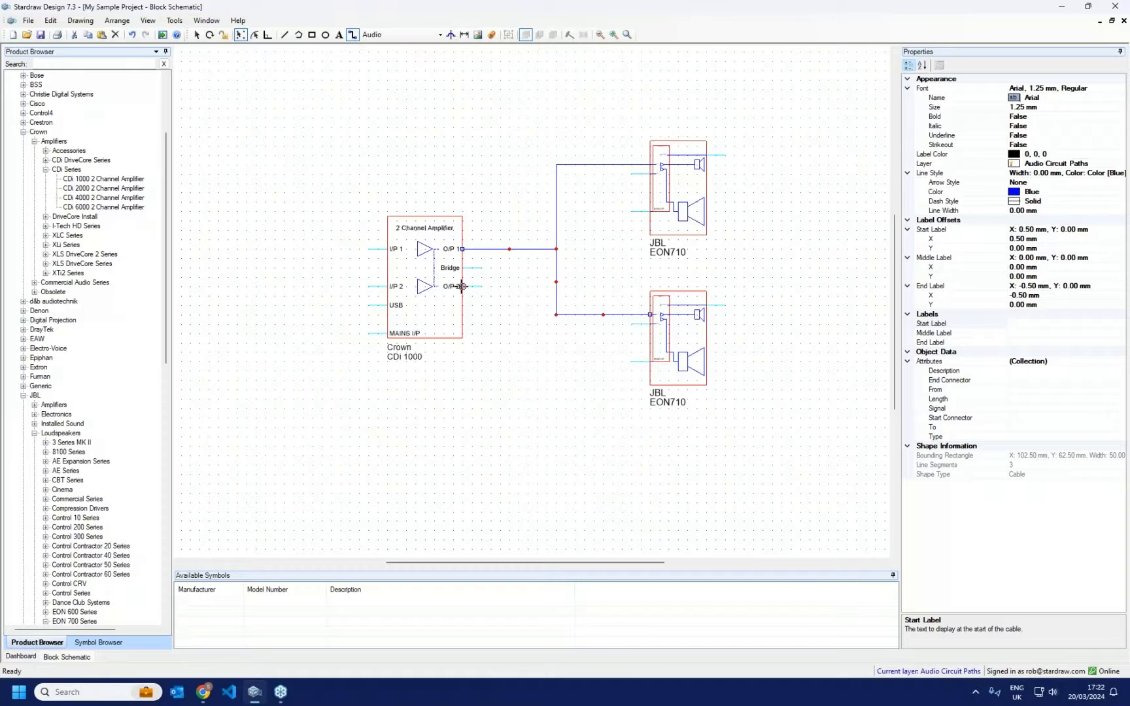
{"action": "left_click_drag", "start_coordinate": [461, 287], "coordinate": [538, 389]}
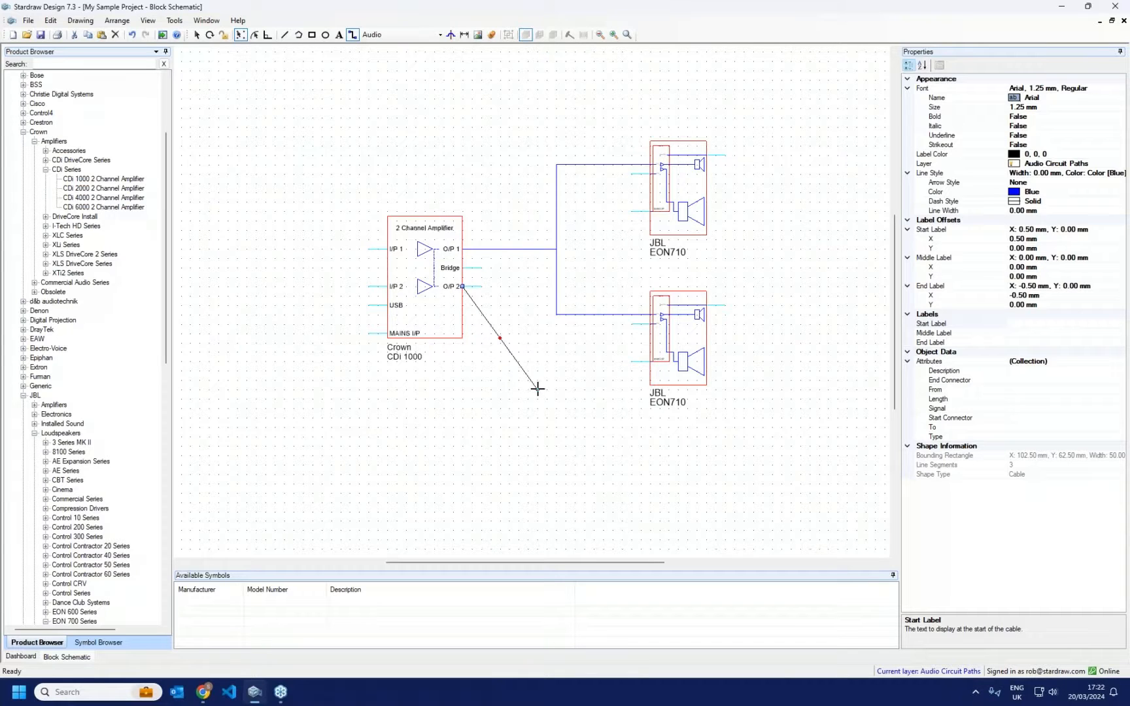
{"action": "left_click", "coordinate": [575, 286]}
{"action": "left_click", "coordinate": [576, 211]}
{"action": "left_click", "coordinate": [650, 212]}
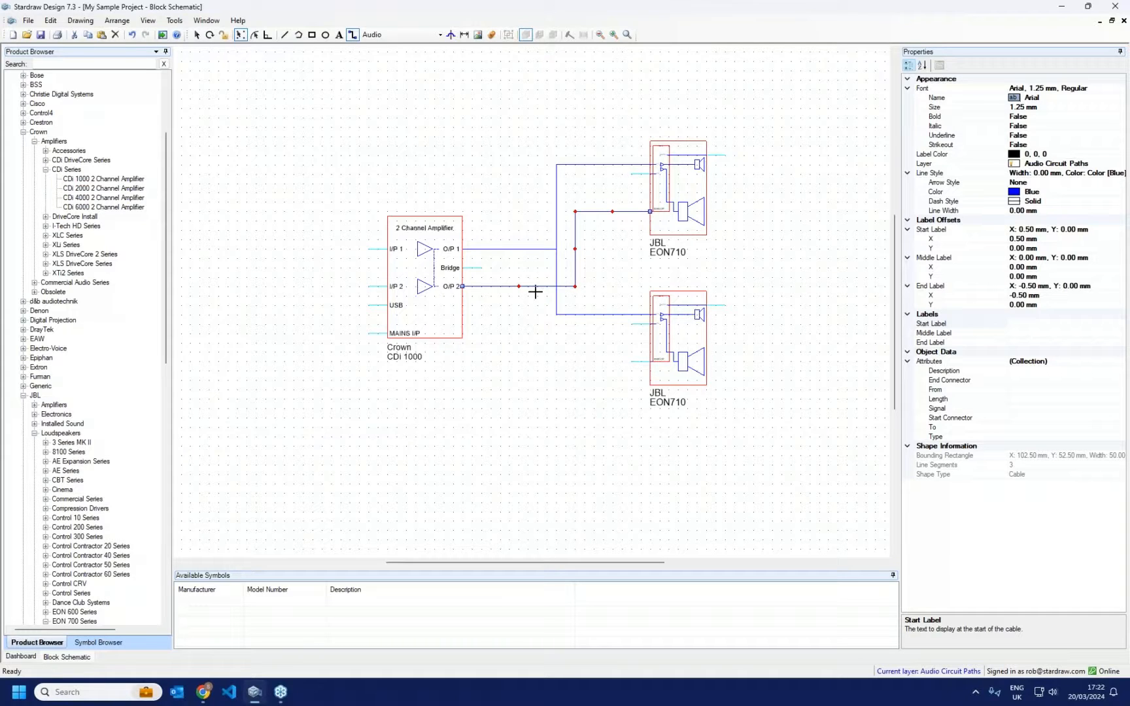
{"action": "left_click", "coordinate": [462, 286]}
{"action": "left_click", "coordinate": [575, 287]}
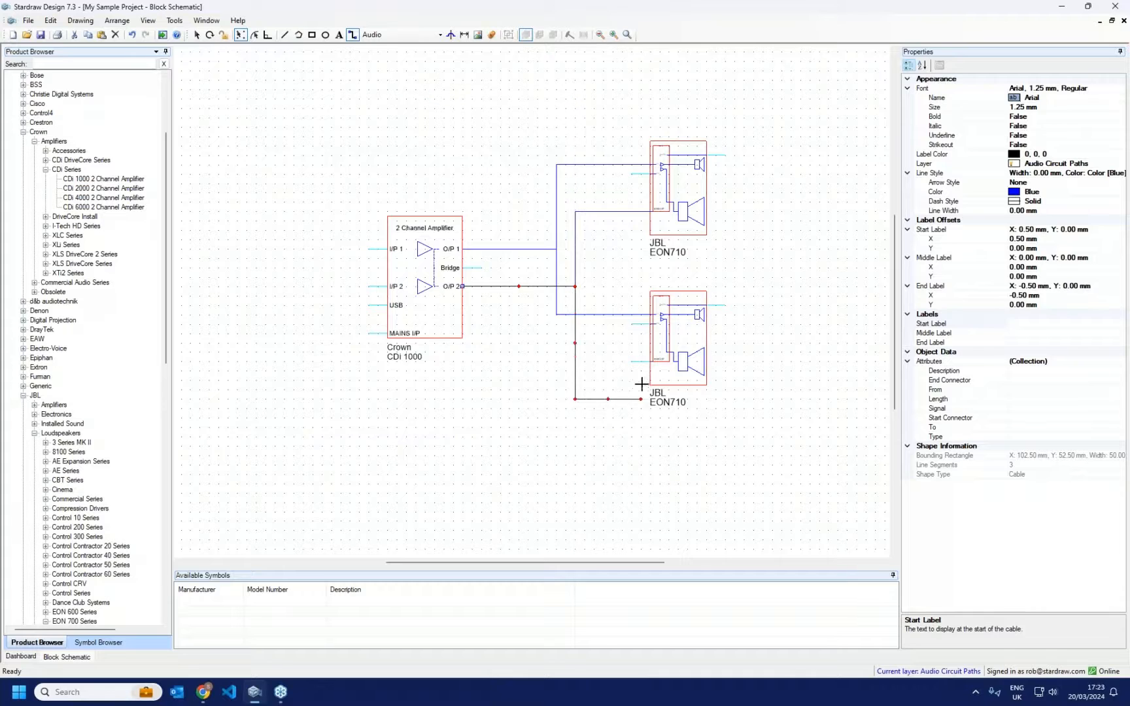
{"action": "left_click", "coordinate": [649, 361]}
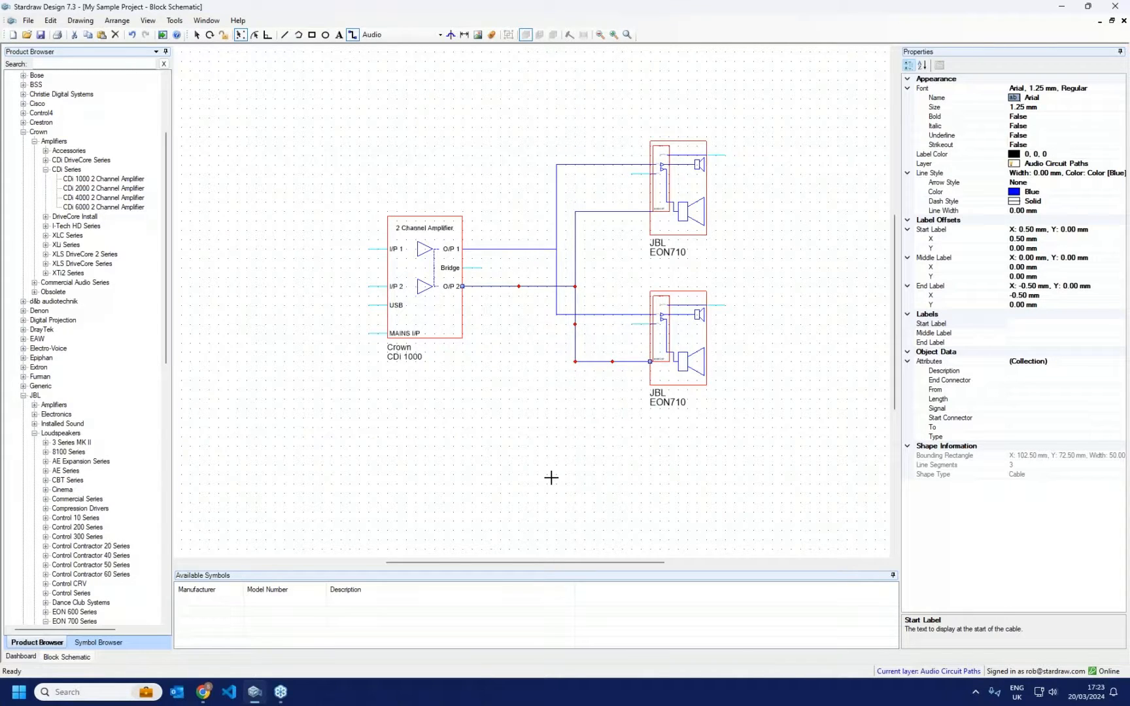
Step: Try routing an audio cable from the amplifier's I/P 1 around all the equipment to I/P 2, and delete it
{"action": "left_click", "coordinate": [388, 249]}
{"action": "left_click", "coordinate": [341, 249]}
{"action": "left_click", "coordinate": [782, 99]}
{"action": "left_click", "coordinate": [340, 445]}
{"action": "left_click", "coordinate": [388, 286]}
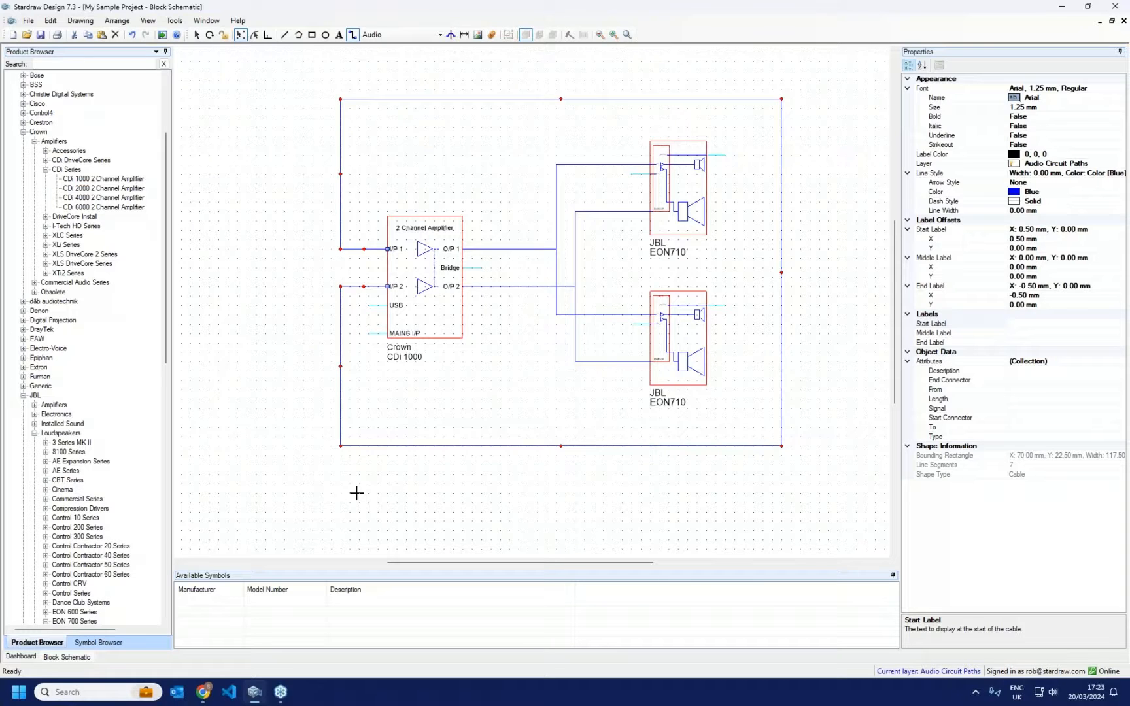
{"action": "key", "text": "Delete"}
{"action": "key", "text": "Escape"}
Step: Duplicate the amplifier, both loudspeakers and their cables directly below the original group
{"action": "scroll", "coordinate": [315, 105], "scroll_direction": "down", "scroll_amount": 1}
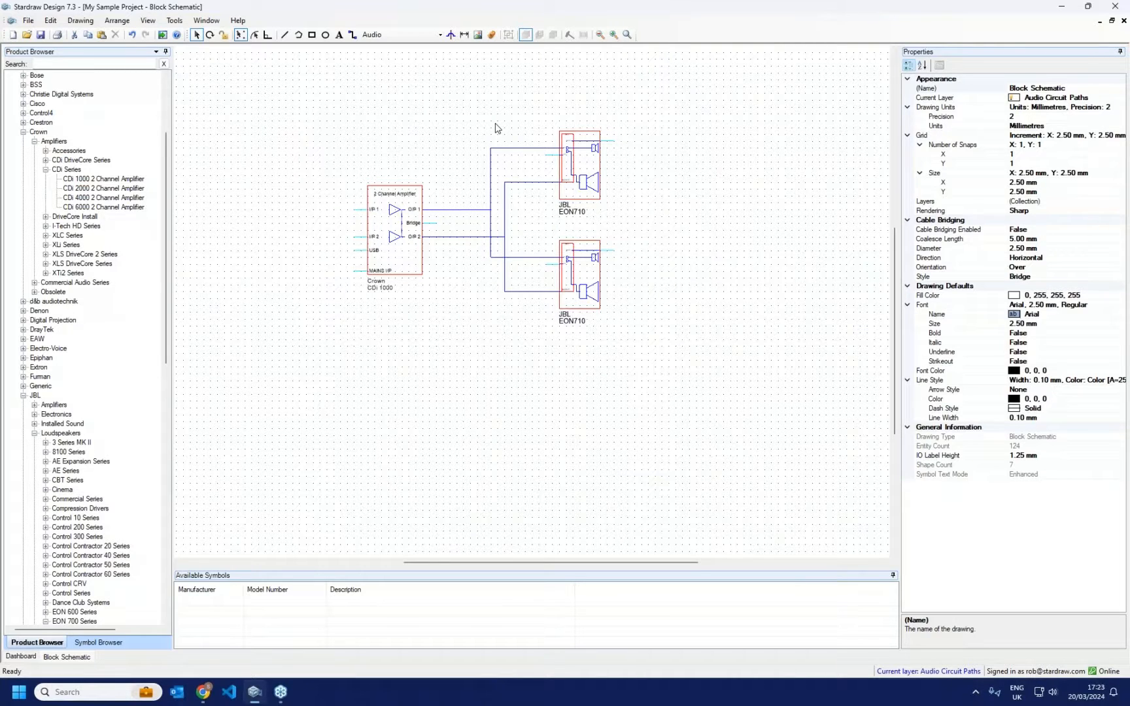
{"action": "left_click_drag", "start_coordinate": [298, 84], "coordinate": [809, 401]}
{"action": "left_click_drag", "start_coordinate": [567, 230], "coordinate": [571, 424], "text": "ctrl"}
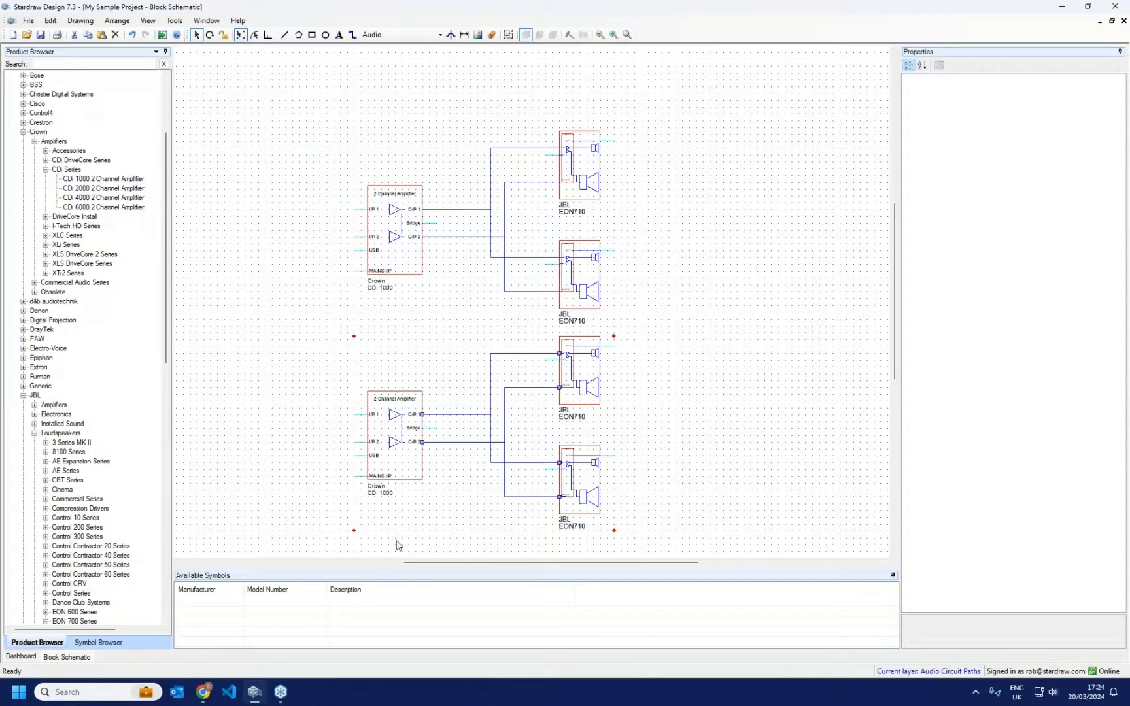
Step: Review the uppermost EON710 loudspeaker's product attributes, including Room, Location, Zone, Type and System
{"action": "scroll", "coordinate": [396, 554], "scroll_direction": "up", "scroll_amount": 1}
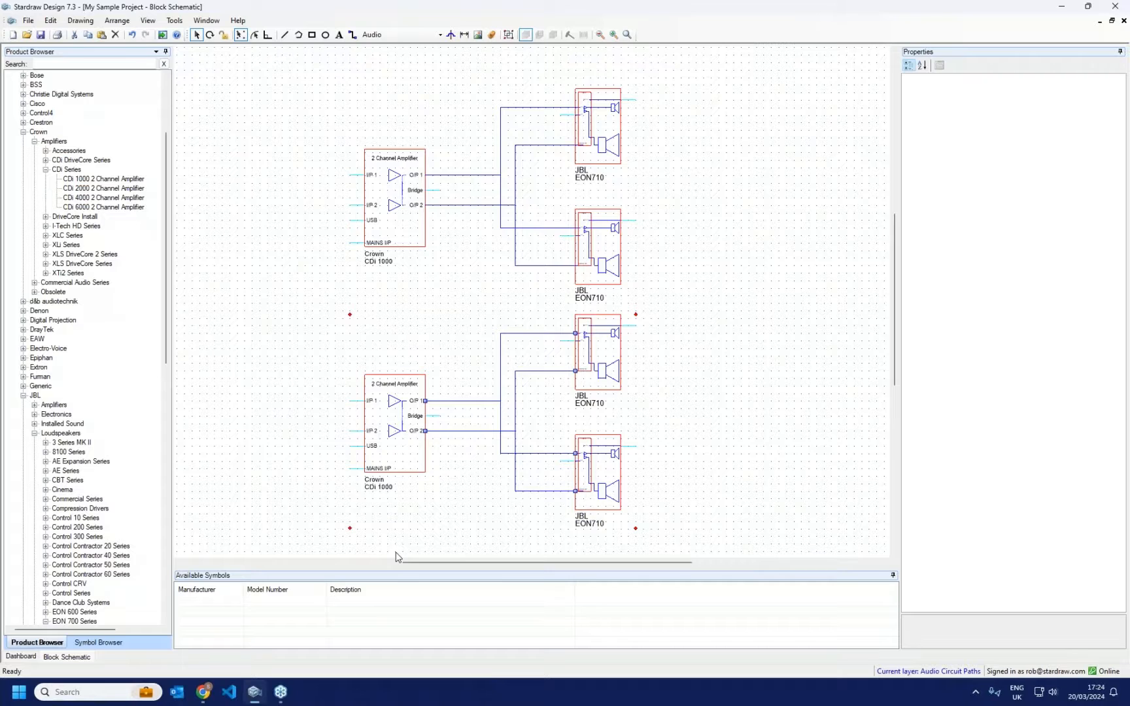
{"action": "left_click", "coordinate": [586, 184]}
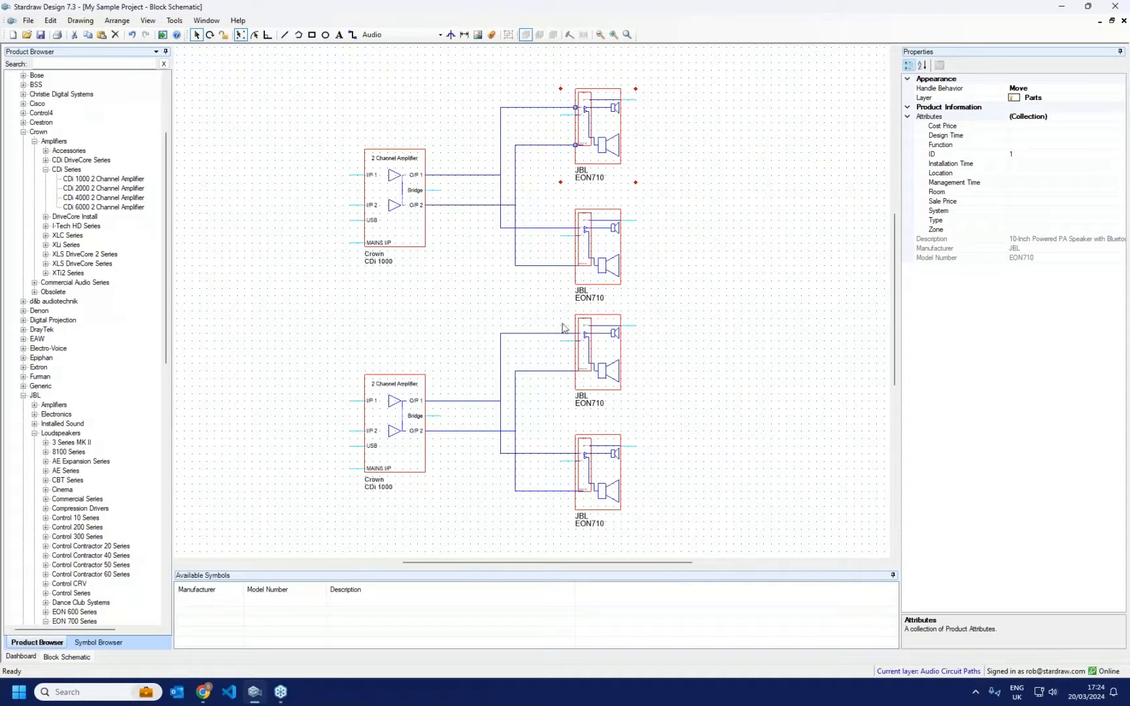
{"action": "left_click", "coordinate": [769, 127]}
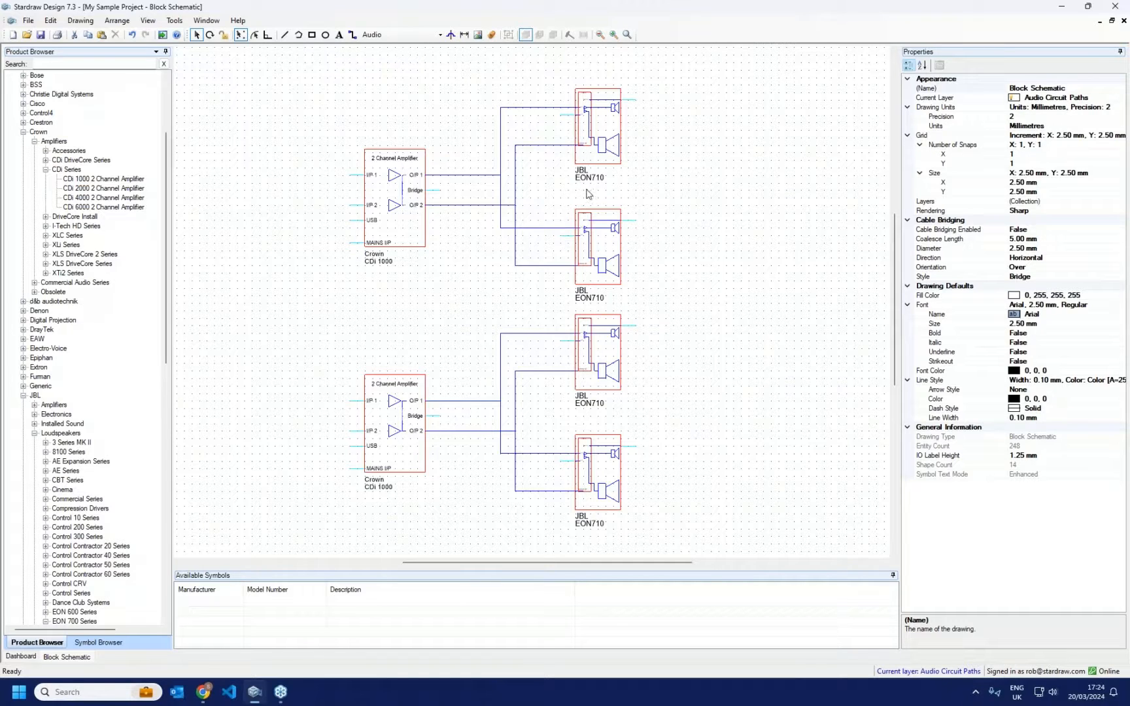
{"action": "left_click", "coordinate": [589, 175]}
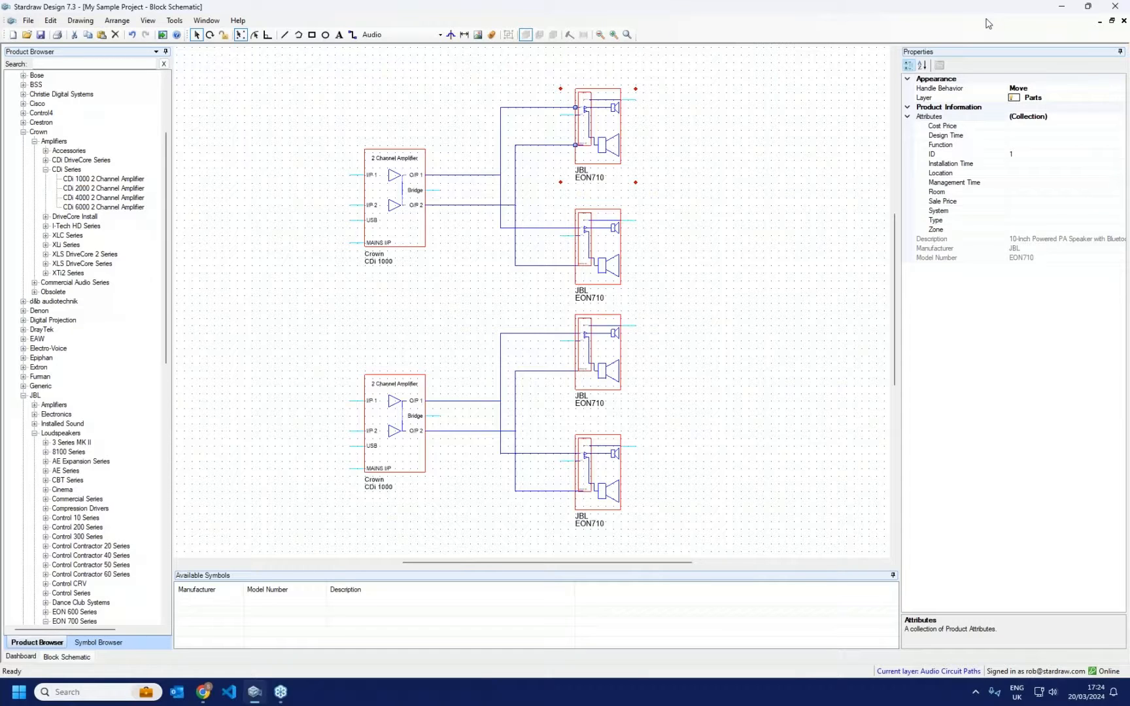
{"action": "left_click", "coordinate": [939, 194]}
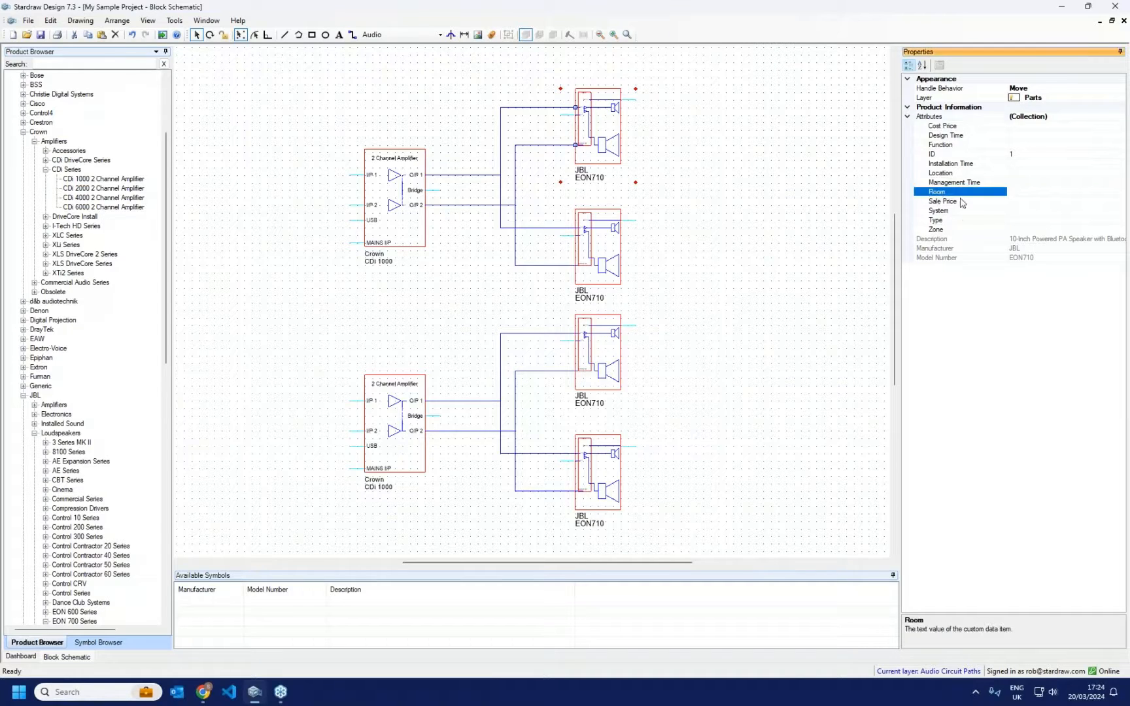
{"action": "left_click", "coordinate": [948, 174]}
{"action": "left_click", "coordinate": [942, 230]}
{"action": "left_click", "coordinate": [940, 221]}
{"action": "left_click", "coordinate": [941, 211]}
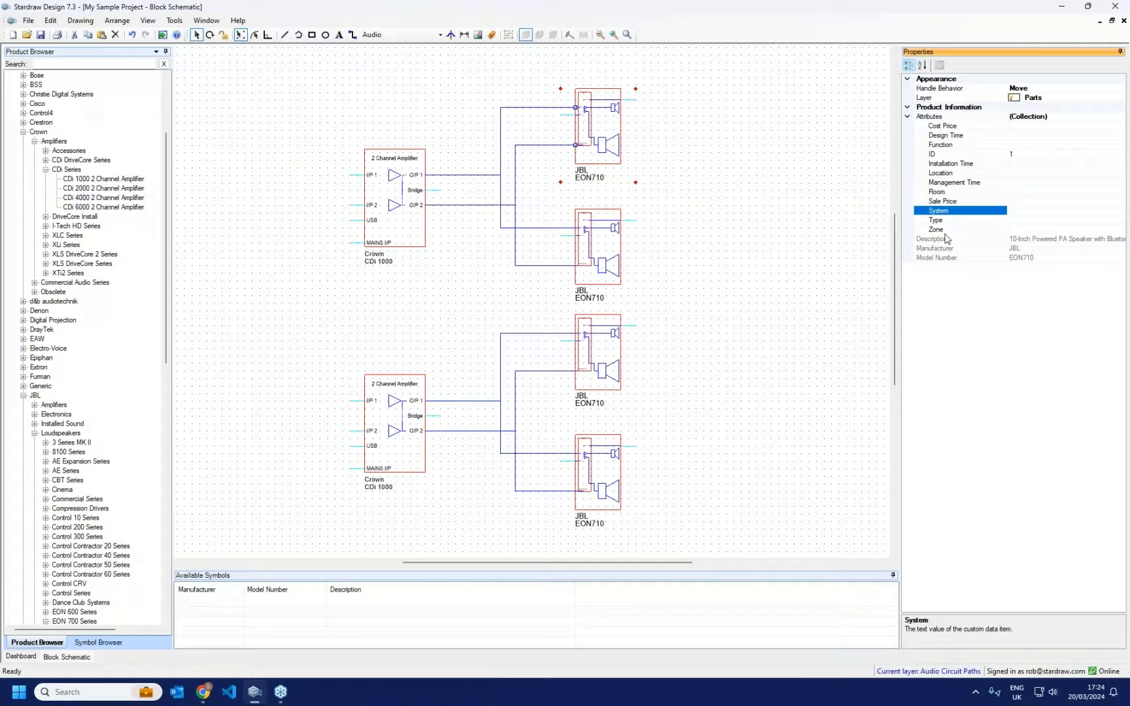
Step: Set the Room attribute of all four EON710 loudspeakers together to Auditorium
{"action": "left_click_drag", "start_coordinate": [542, 70], "coordinate": [672, 559]}
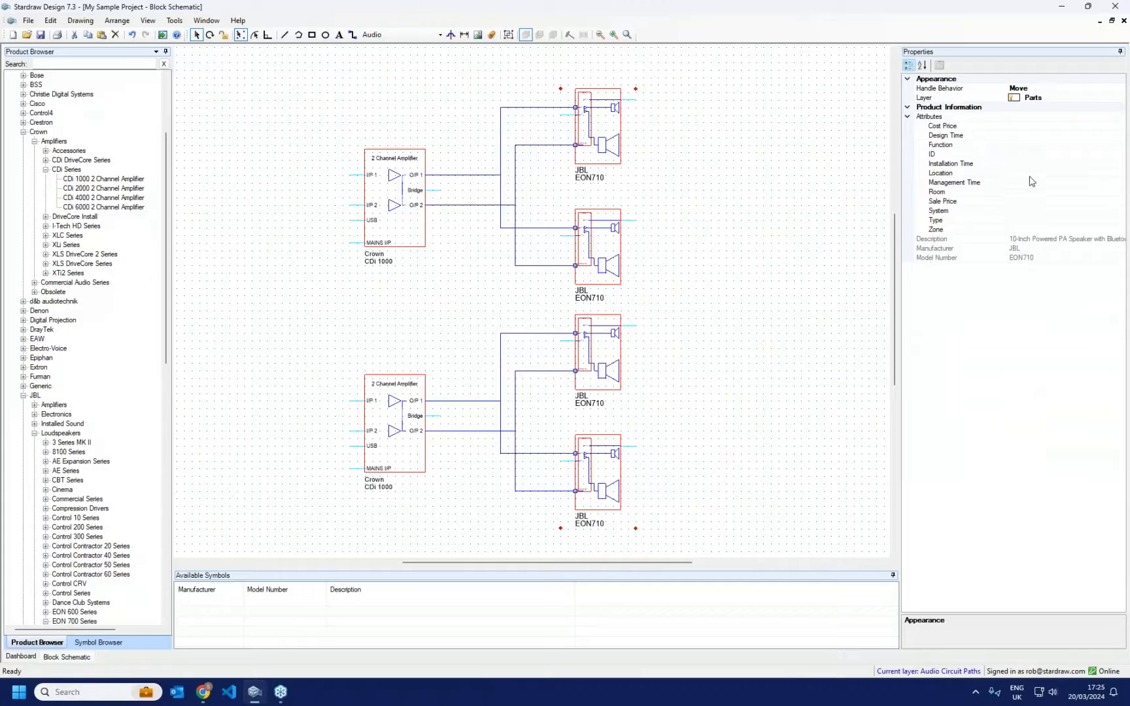
{"action": "left_click", "coordinate": [1027, 194]}
{"action": "type", "text": "Auditorium"}
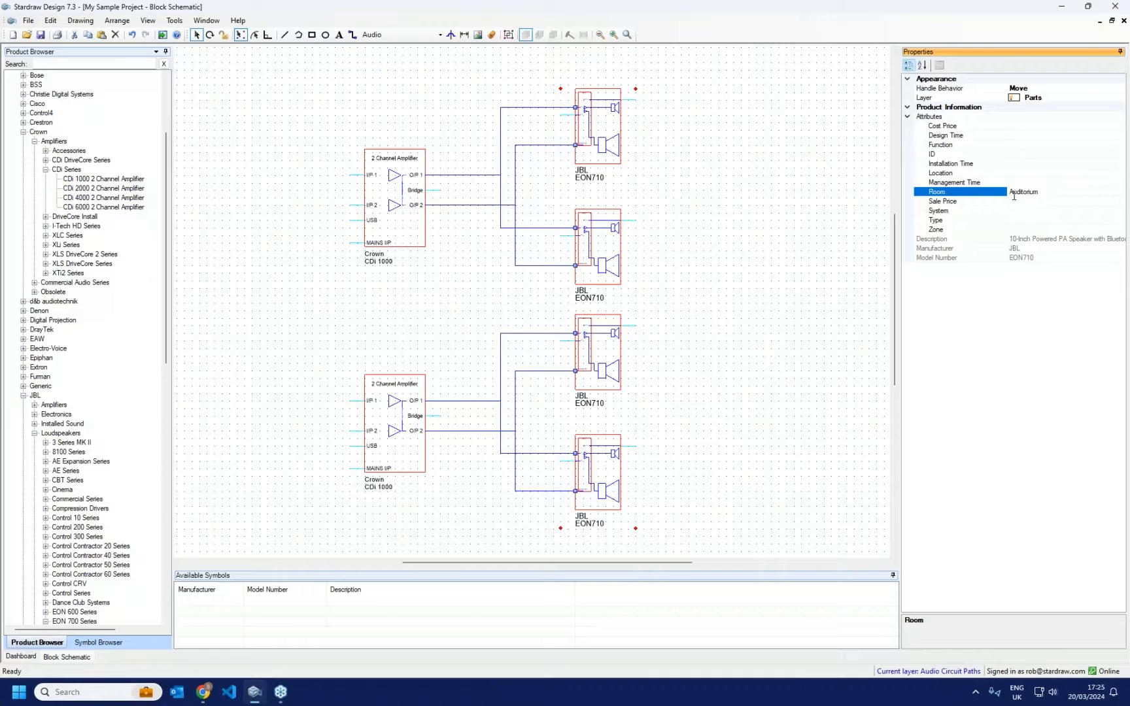
Step: Set the Location attribute to Stage Left for the upper two loudspeakers and Stage Right for the lower two
{"action": "left_click_drag", "start_coordinate": [525, 64], "coordinate": [710, 325]}
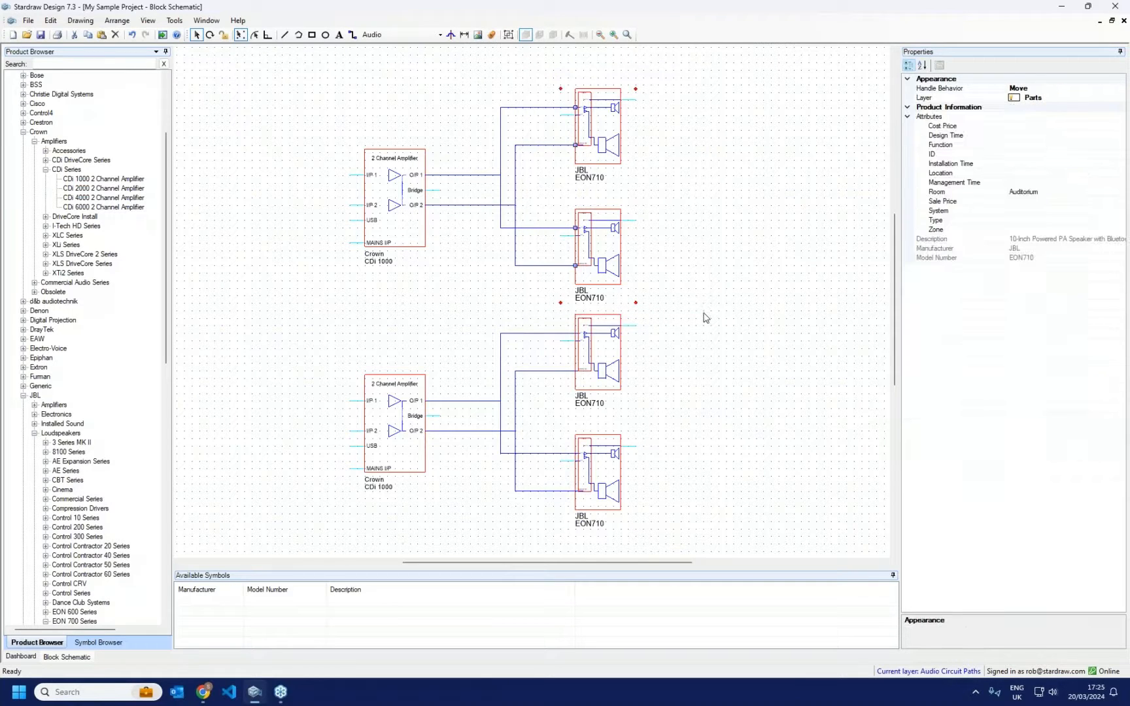
{"action": "left_click", "coordinate": [1049, 173]}
{"action": "type", "text": "Stage Left"}
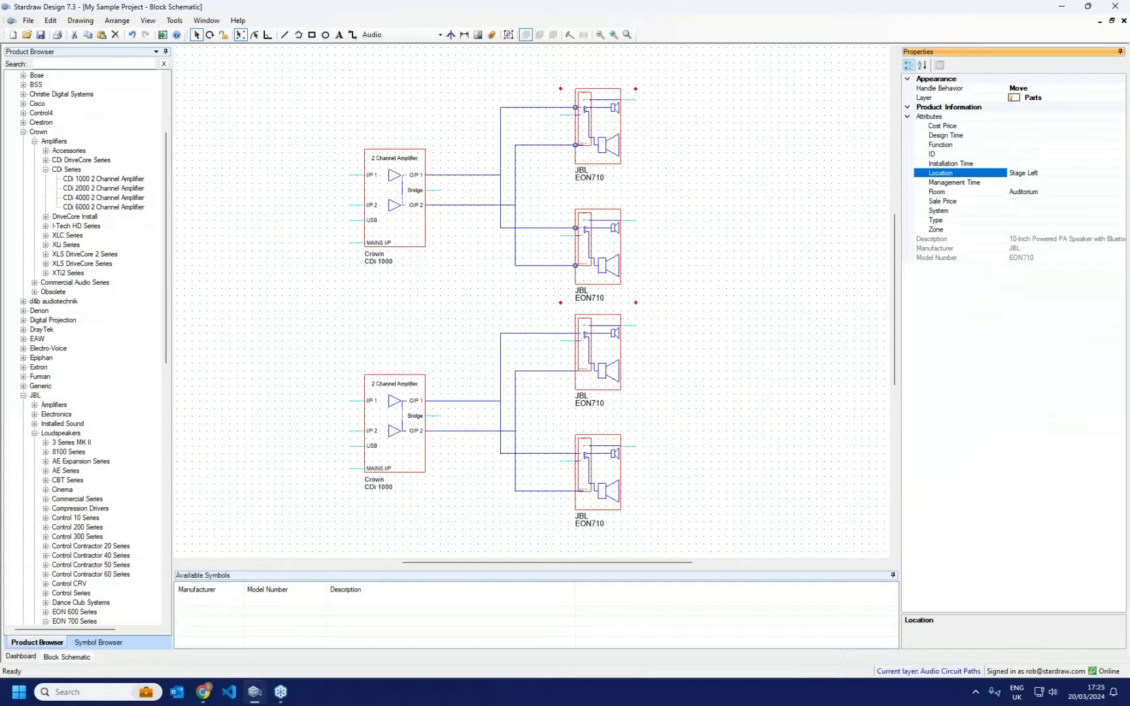
{"action": "left_click_drag", "start_coordinate": [728, 301], "coordinate": [542, 548]}
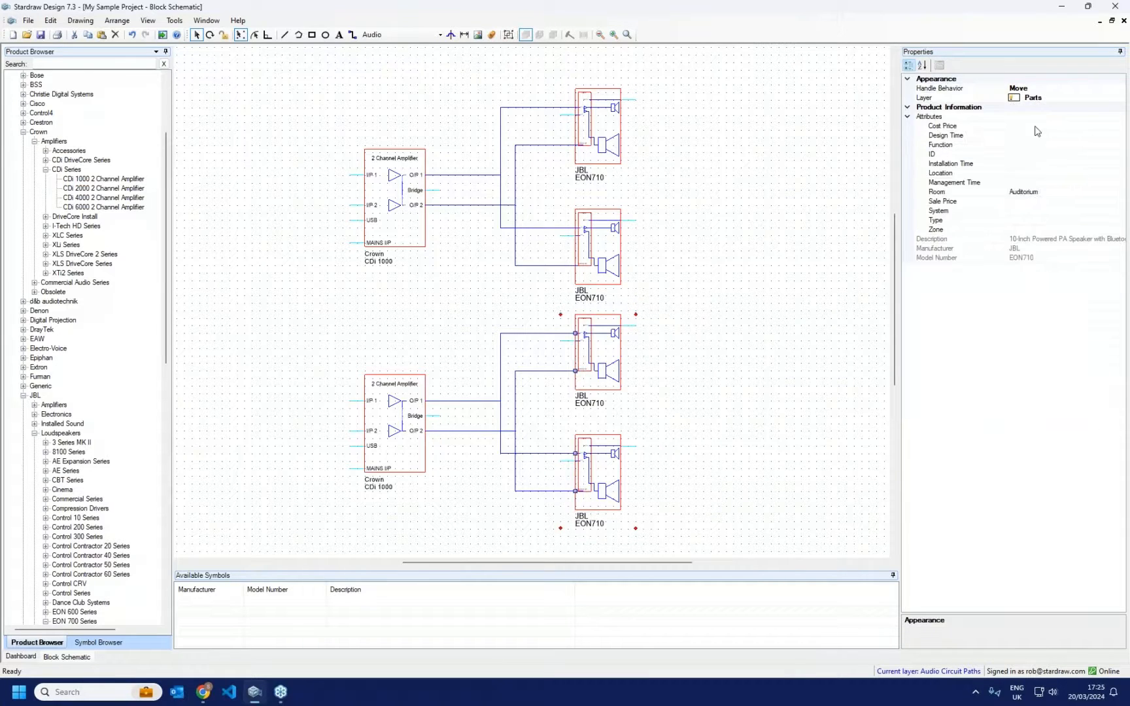
{"action": "left_click", "coordinate": [1025, 173]}
{"action": "type", "text": "Stage Right"}
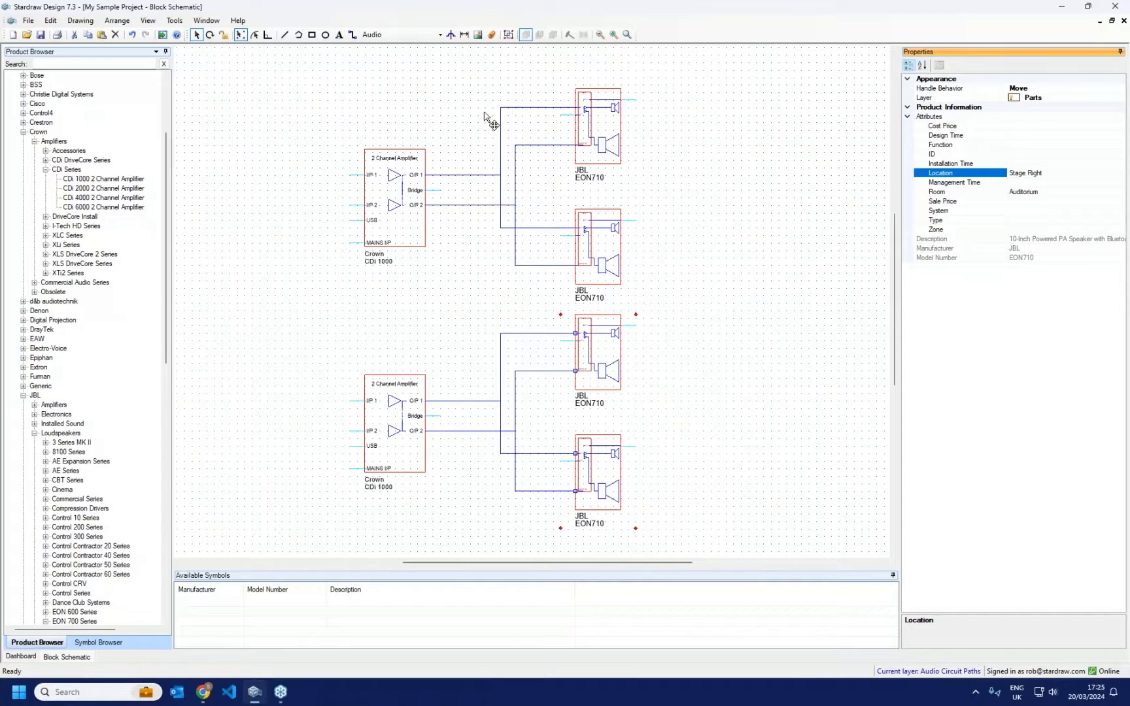
Step: Examine the attributes of the cable from the upper amplifier's O/P 1 to the uppermost loudspeaker, including connectors, From, To, Signal and Length
{"action": "left_click", "coordinate": [518, 108]}
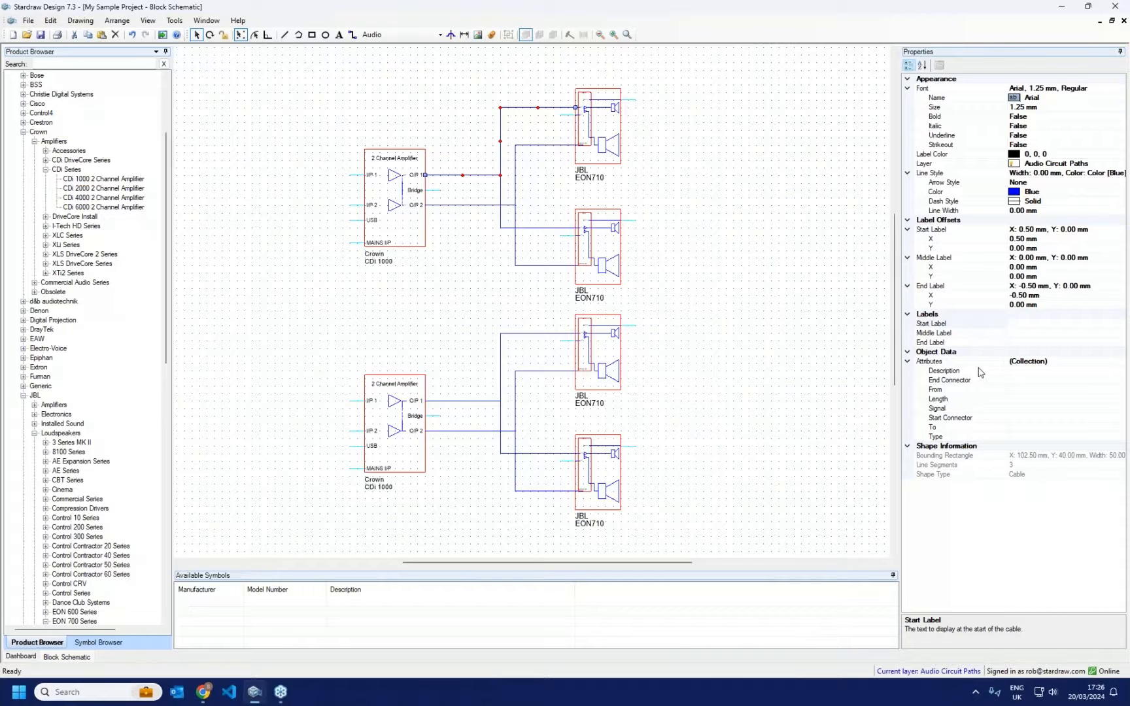
{"action": "left_click", "coordinate": [952, 419]}
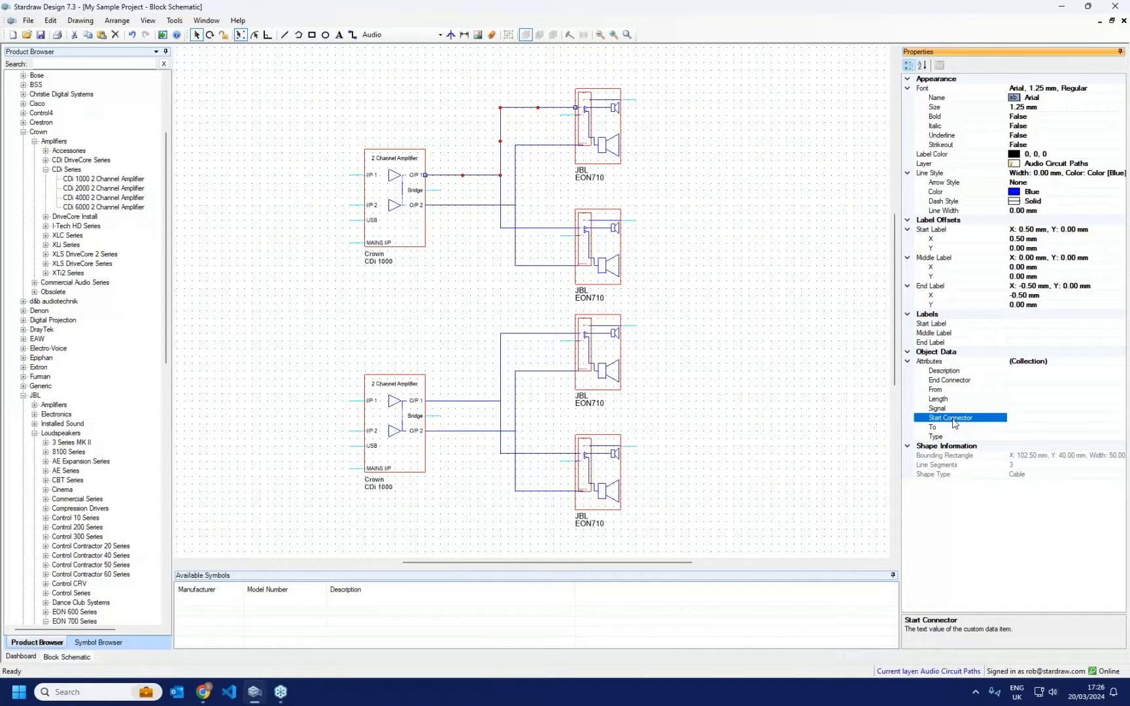
{"action": "left_click", "coordinate": [947, 382]}
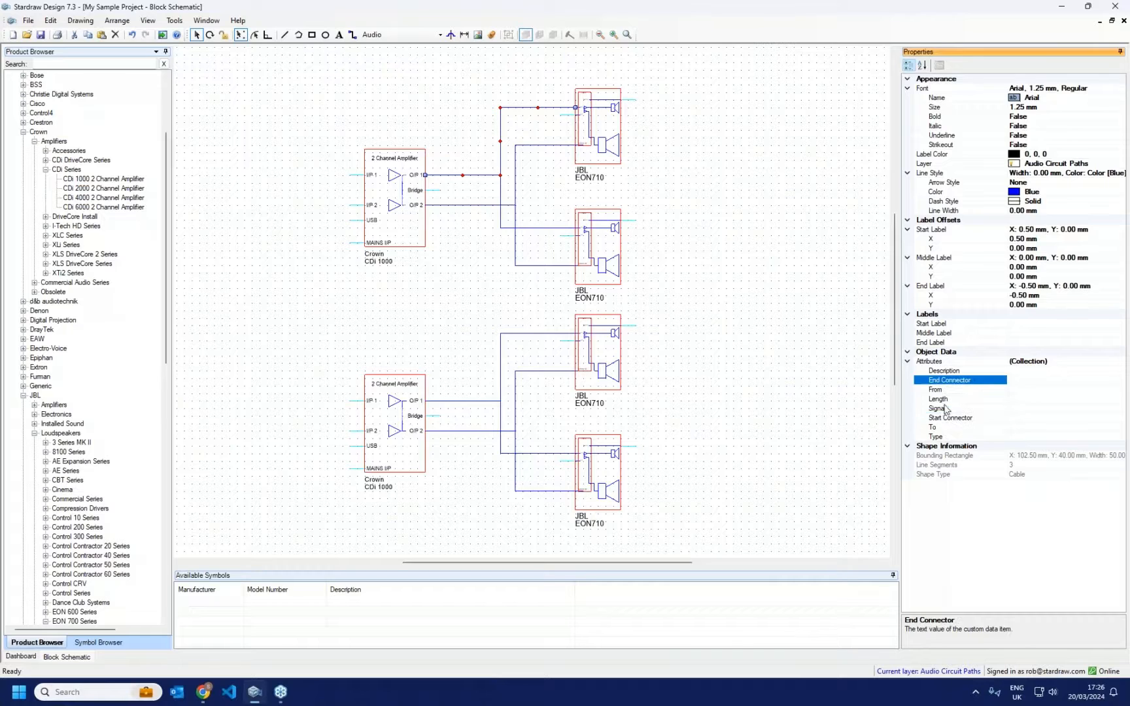
{"action": "left_click", "coordinate": [941, 391]}
{"action": "left_click", "coordinate": [940, 428]}
{"action": "left_click", "coordinate": [939, 410]}
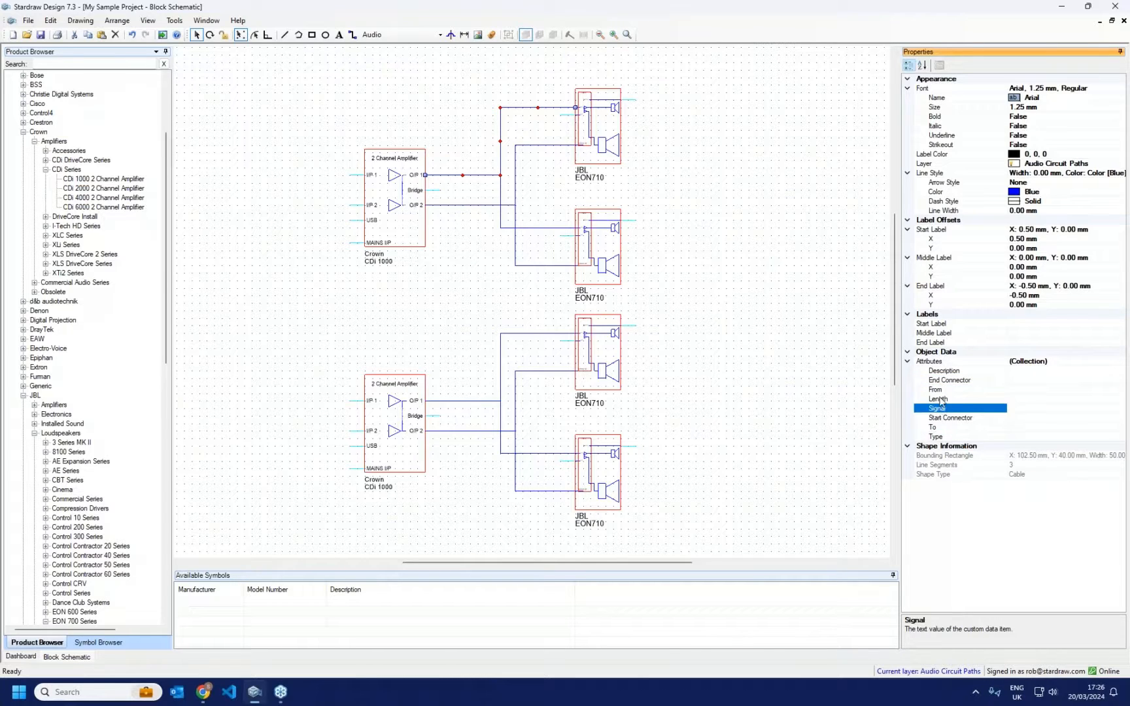
{"action": "left_click", "coordinate": [939, 400]}
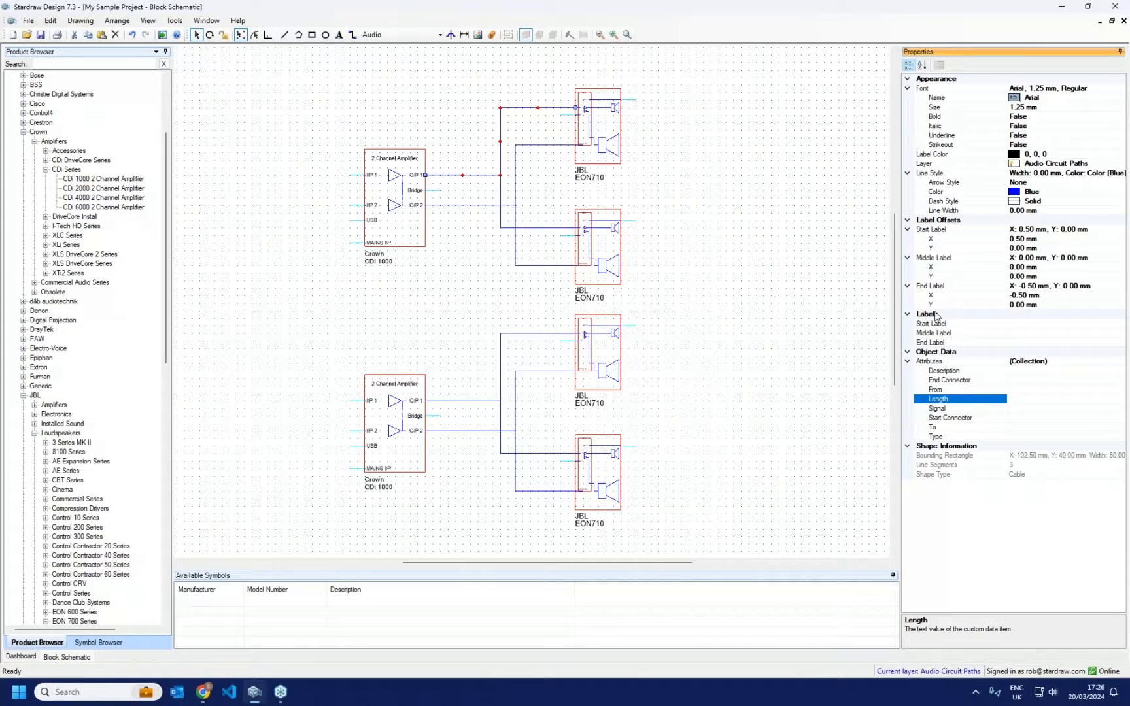
Step: Give the cable from the upper amplifier's O/P 1 to the uppermost loudspeaker the end label SPK-001 and inspect it
{"action": "left_click", "coordinate": [1036, 323]}
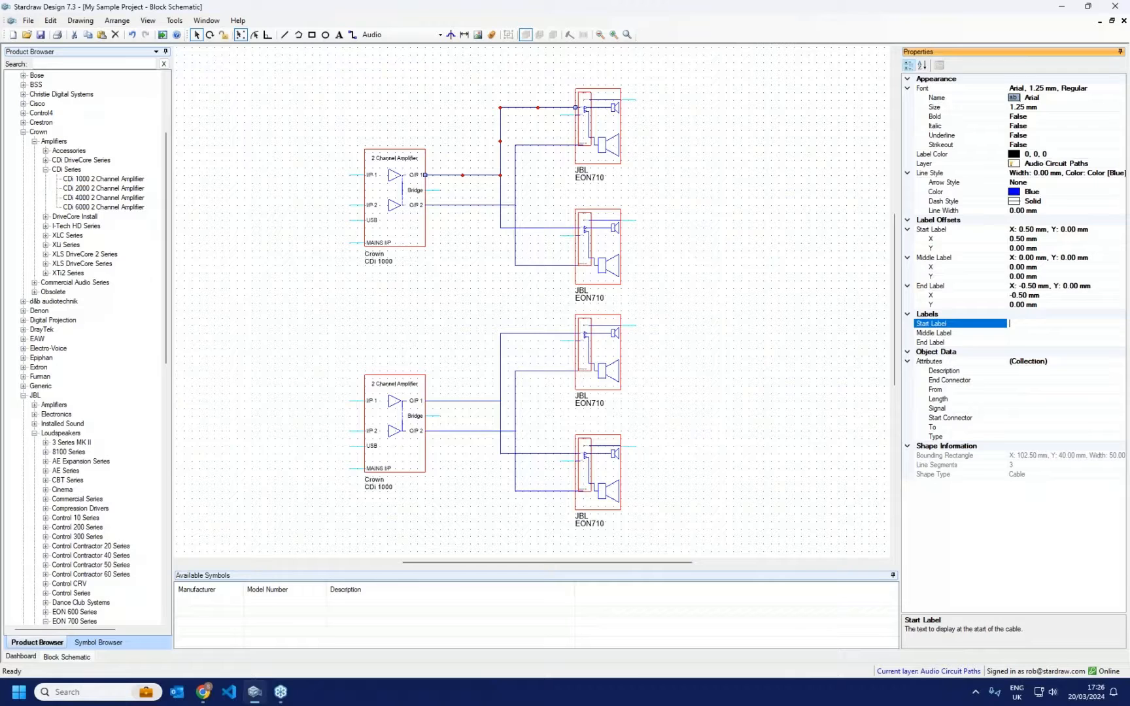
{"action": "left_click", "coordinate": [1032, 342]}
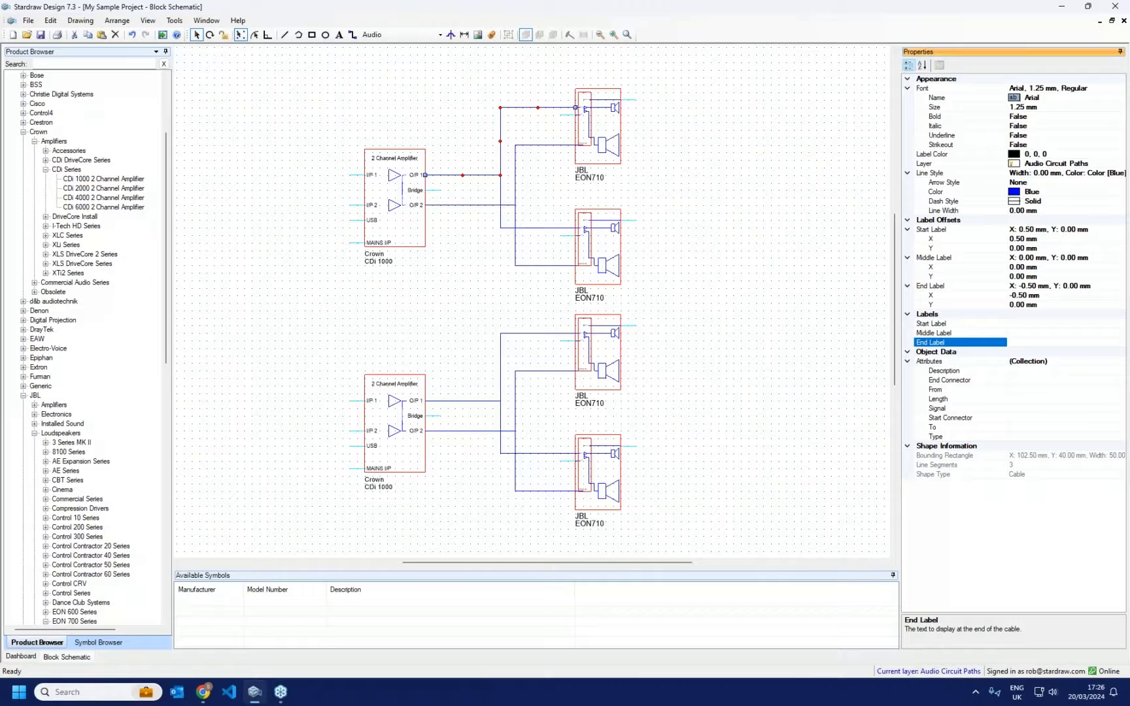
{"action": "type", "text": "SPK-001"}
{"action": "key", "text": "Return"}
{"action": "scroll", "coordinate": [540, 91], "scroll_direction": "up", "scroll_amount": 5}
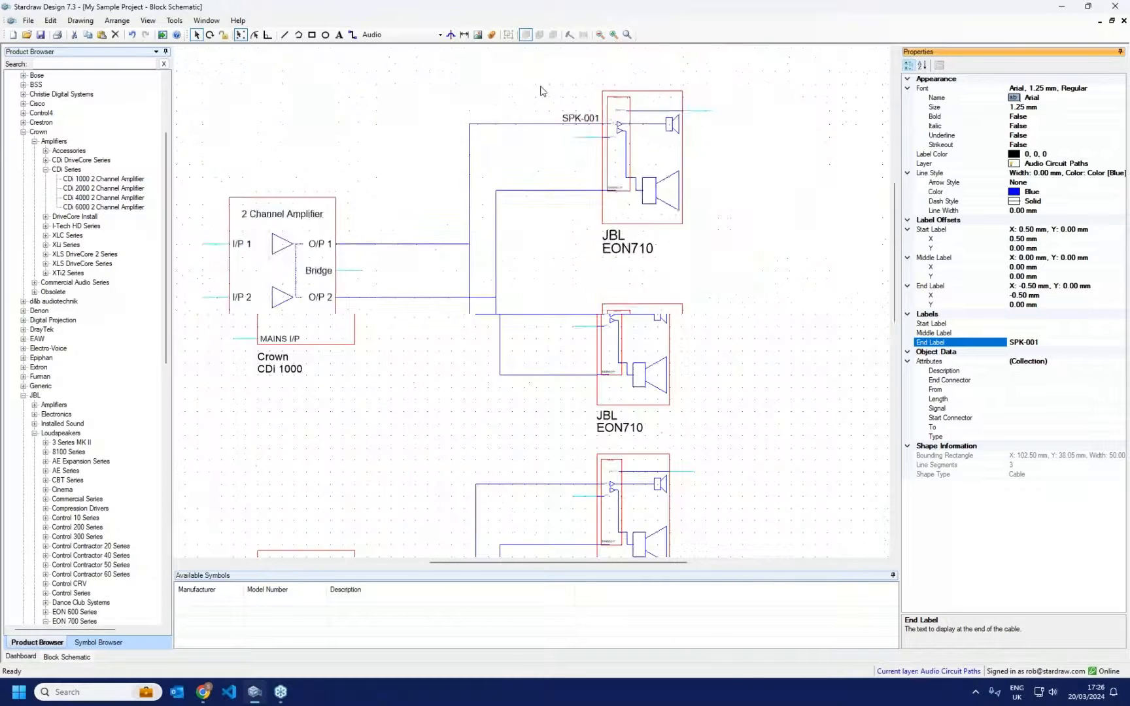
{"action": "scroll", "coordinate": [497, 111], "scroll_direction": "down", "scroll_amount": 3}
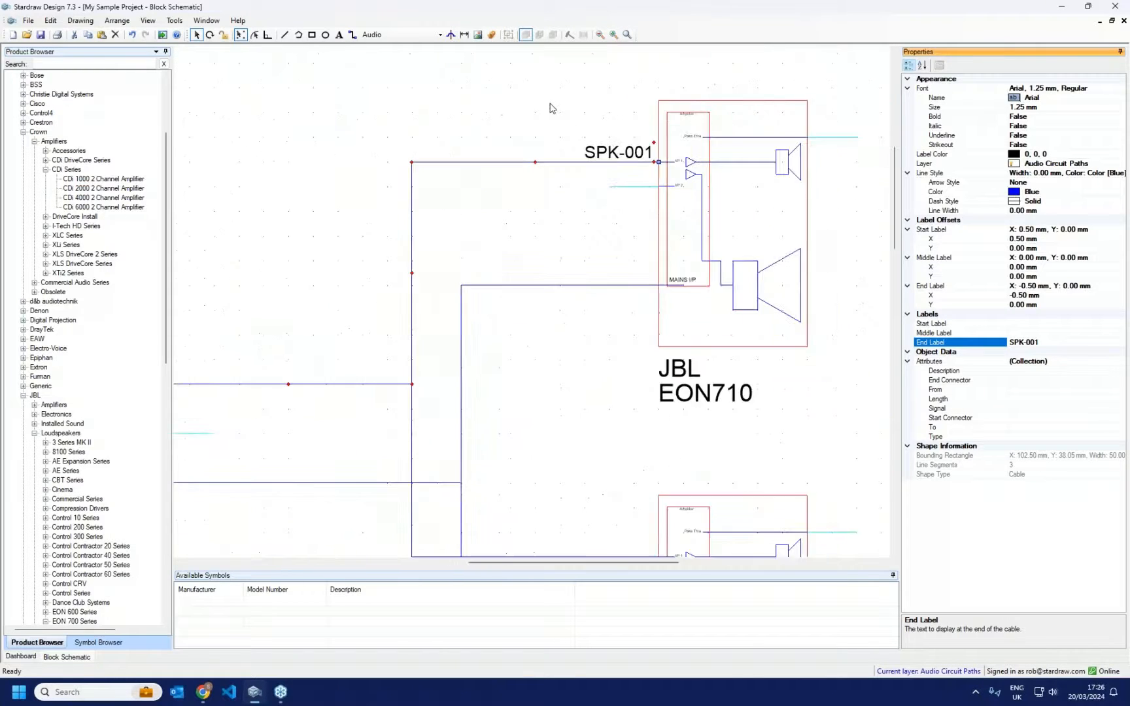
{"action": "scroll", "coordinate": [581, 111], "scroll_direction": "down", "scroll_amount": 3}
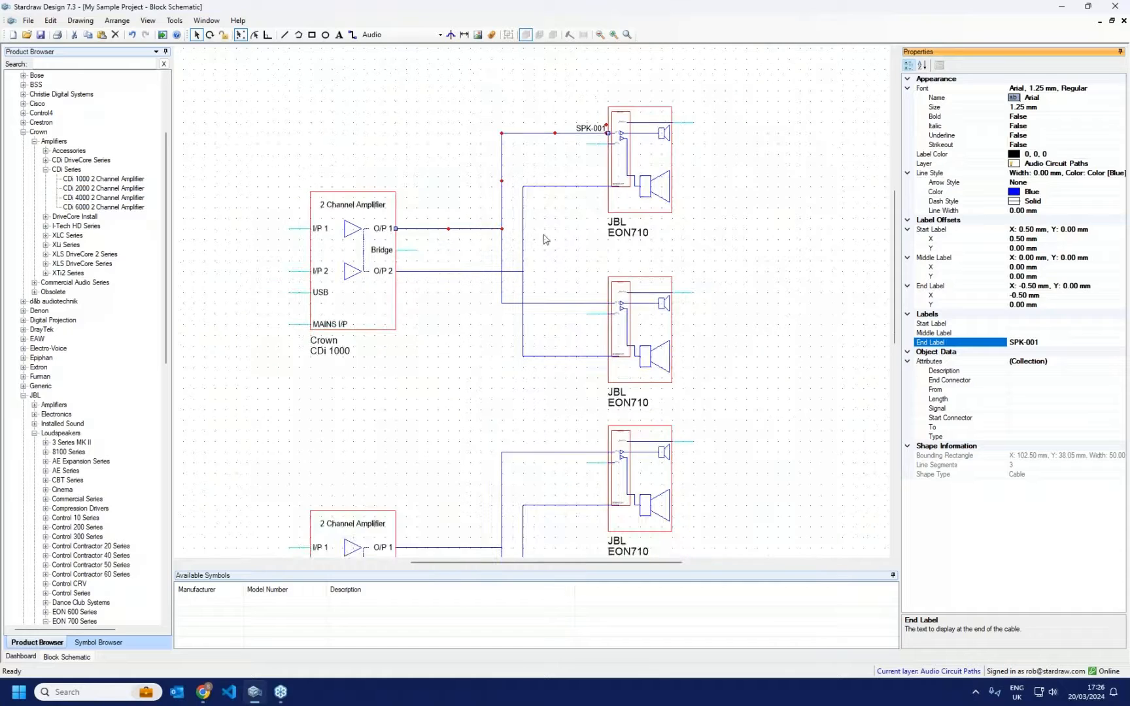
{"action": "scroll", "coordinate": [469, 127], "scroll_direction": "down", "scroll_amount": 2}
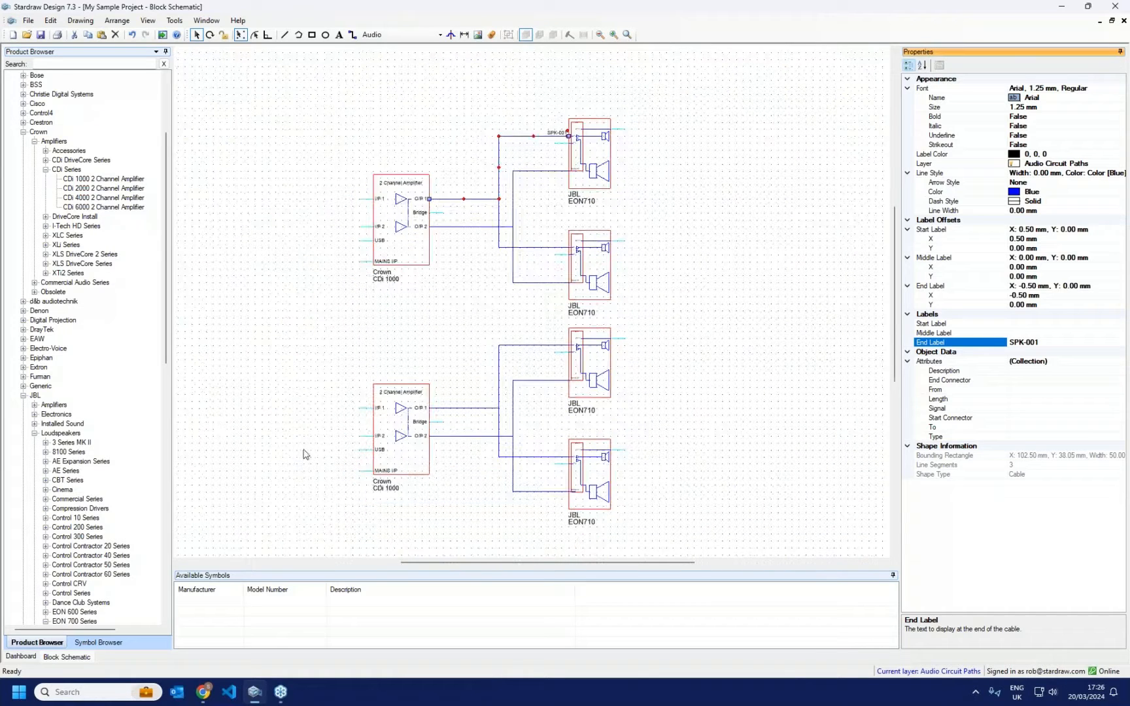
Step: Try moving the uppermost loudspeaker and both amplifiers with their cables attached, and undo both moves
{"action": "left_click_drag", "start_coordinate": [589, 200], "coordinate": [795, 163]}
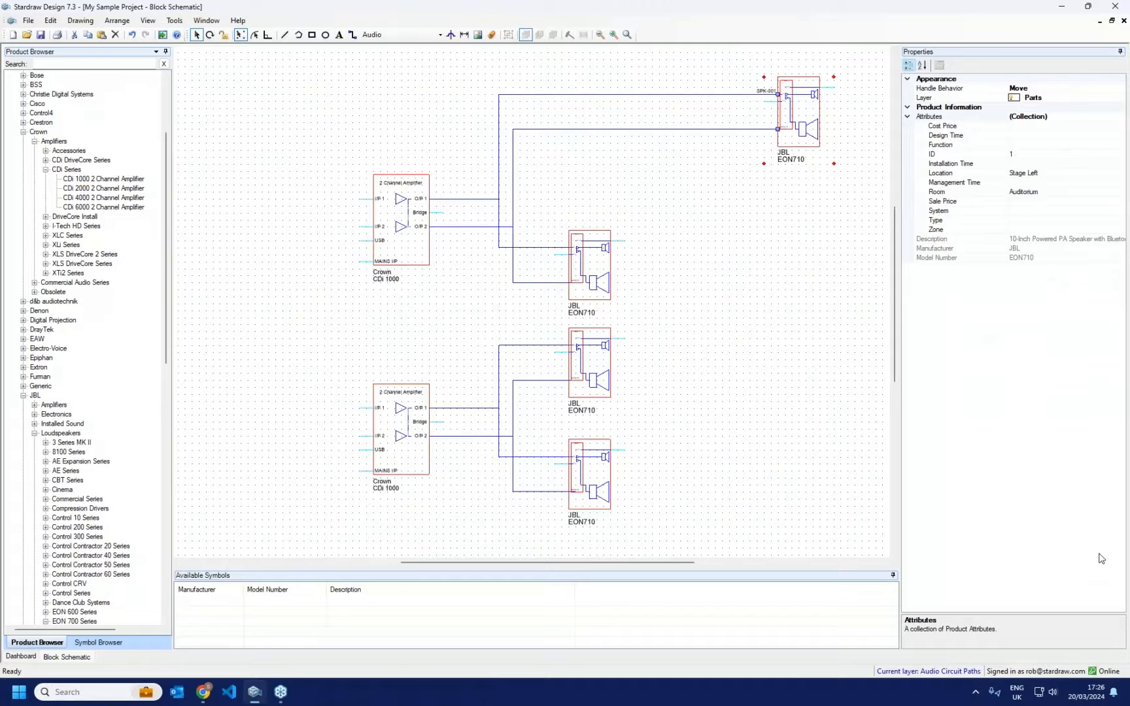
{"action": "mouse_move", "coordinate": [258, 134]}
{"action": "left_mouse_down"}
{"action": "mouse_move", "coordinate": [462, 445]}
{"action": "mouse_move", "coordinate": [489, 545]}
{"action": "left_mouse_up"}
{"action": "left_click_drag", "start_coordinate": [386, 485], "coordinate": [267, 457]}
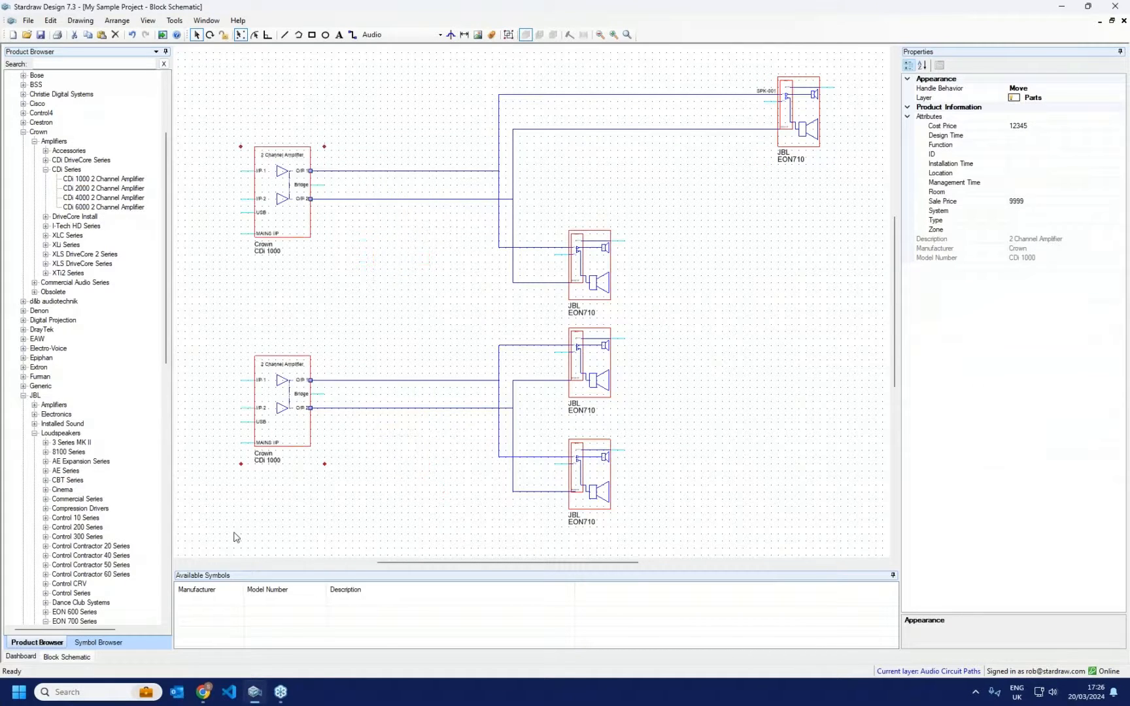
{"action": "key", "text": "ctrl+z"}
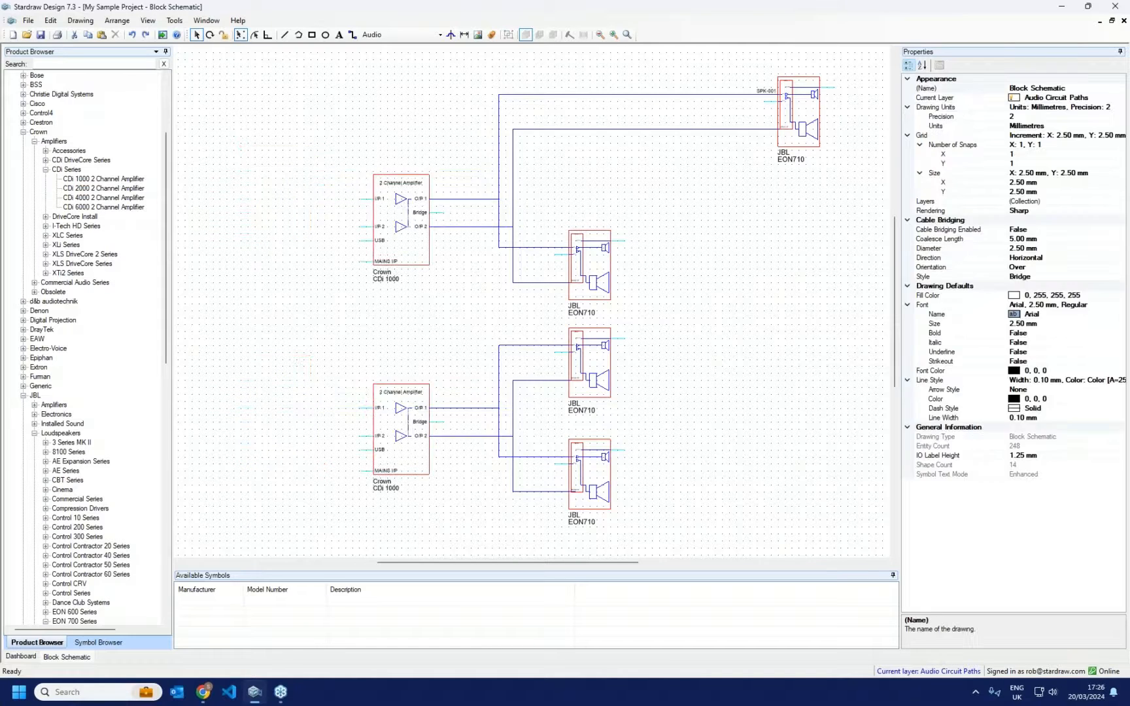
{"action": "key", "text": "ctrl+z"}
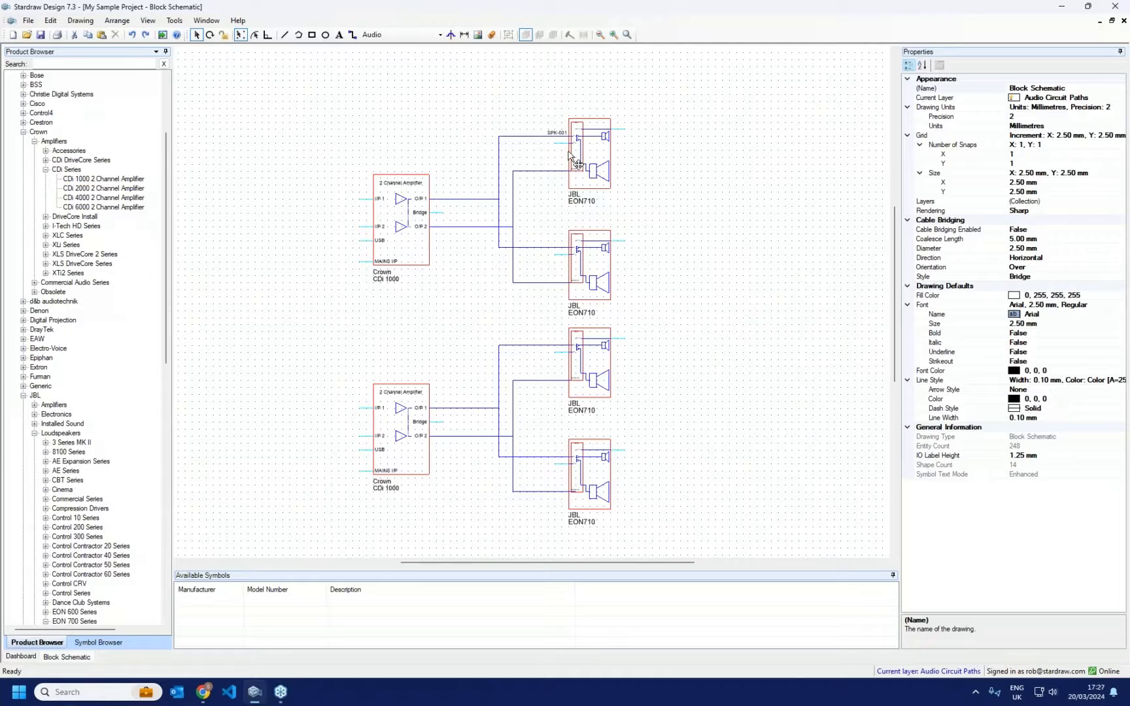
Step: Set up cable labelling with start label Start, middle label AWG 16 and end label Audio-001, incrementing the end label by 1
{"action": "scroll", "coordinate": [471, 172], "scroll_direction": "up", "scroll_amount": 3}
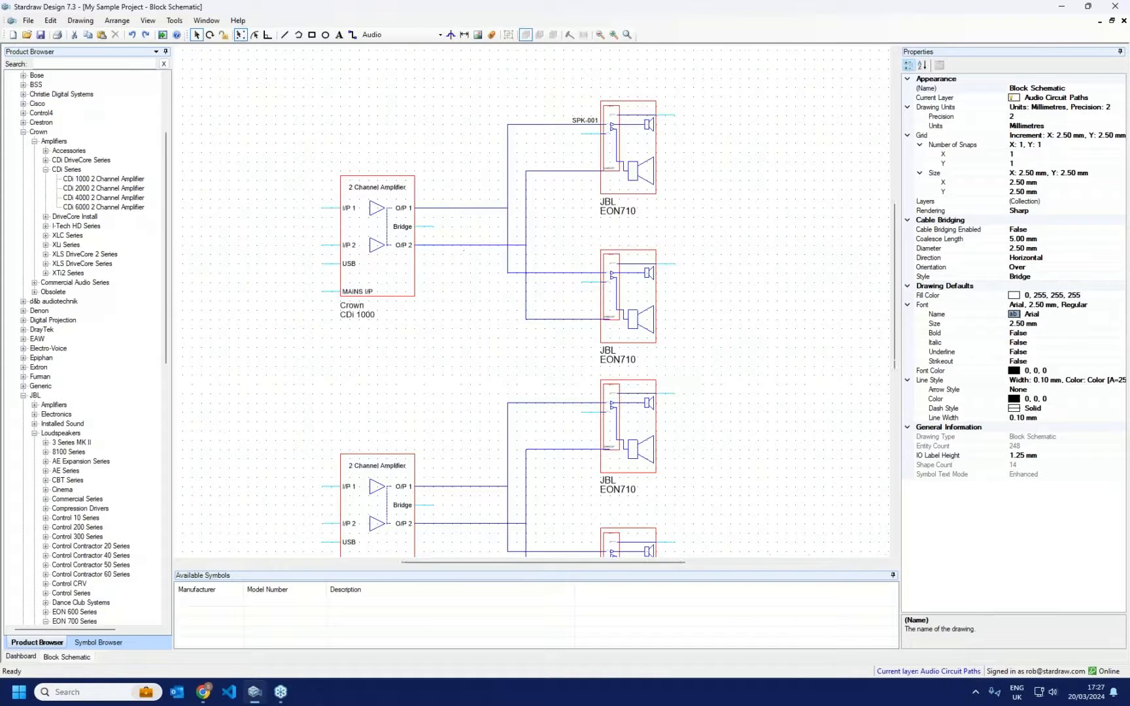
{"action": "scroll", "coordinate": [524, 128], "scroll_direction": "down", "scroll_amount": 2}
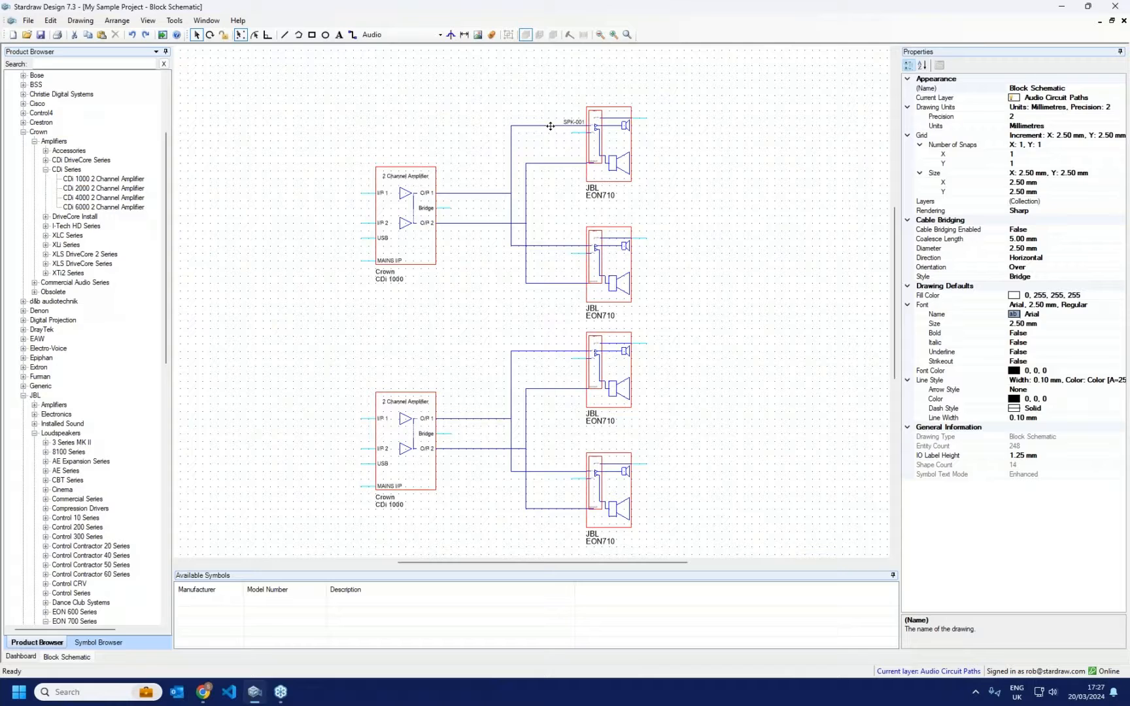
{"action": "left_click", "coordinate": [492, 36]}
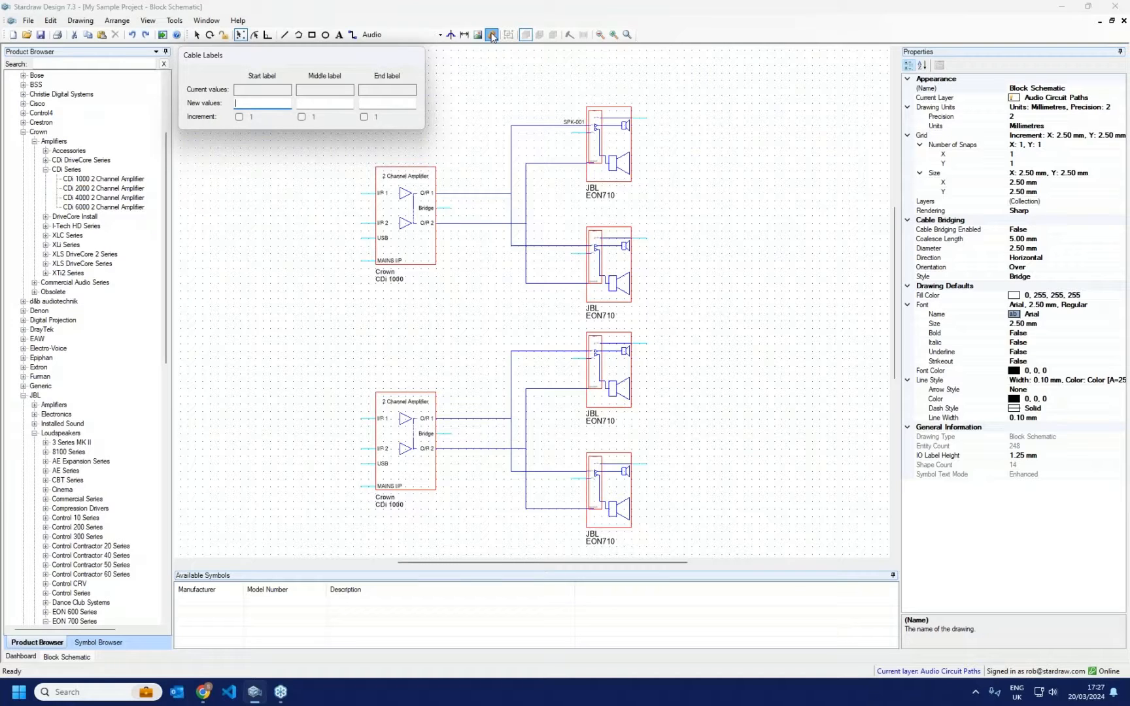
{"action": "type", "text": "Start"}
{"action": "key", "text": "Tab"}
{"action": "type", "text": "AWG 16"}
{"action": "key", "text": "Tab"}
{"action": "type", "text": "Audio-001"}
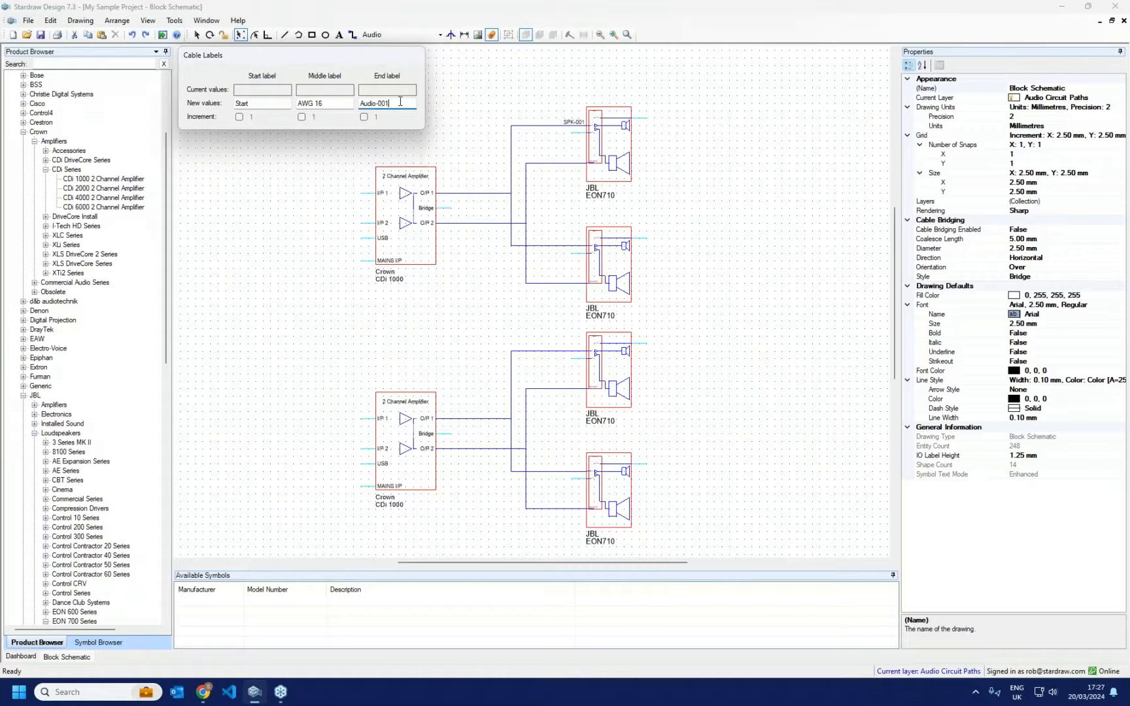
{"action": "left_click", "coordinate": [364, 117]}
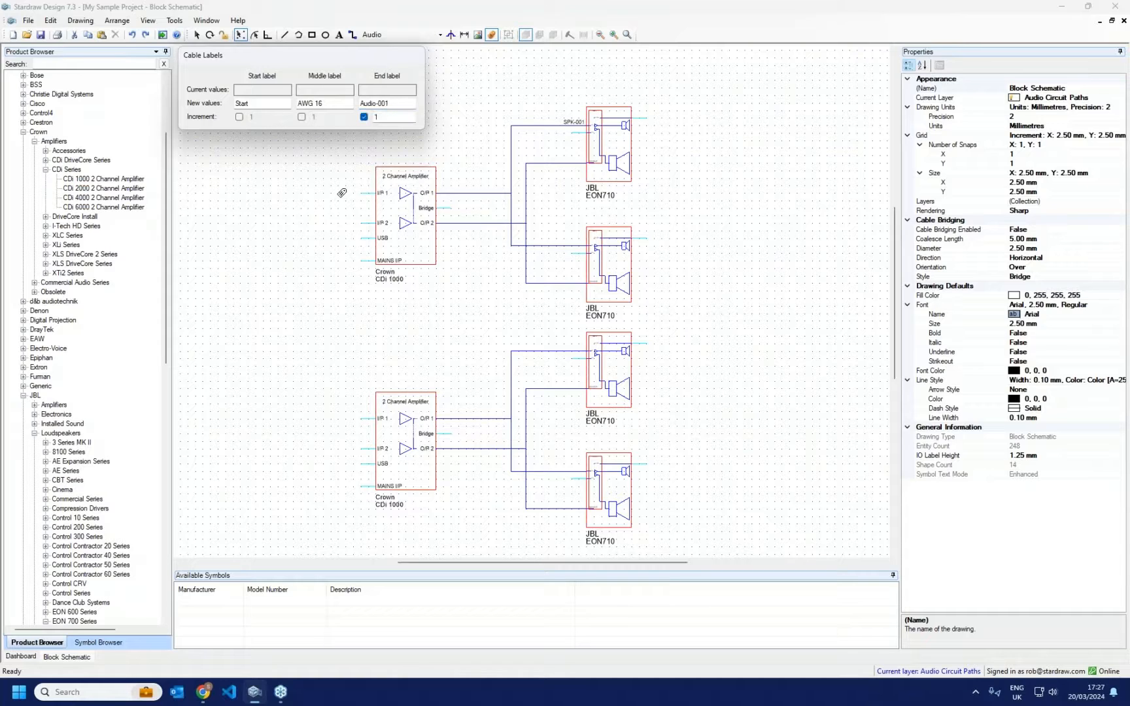
Step: Label the upper amplifier's four cables with Start, AWG 16 and end labels Audio-001 through Audio-004
{"action": "left_click", "coordinate": [525, 126]}
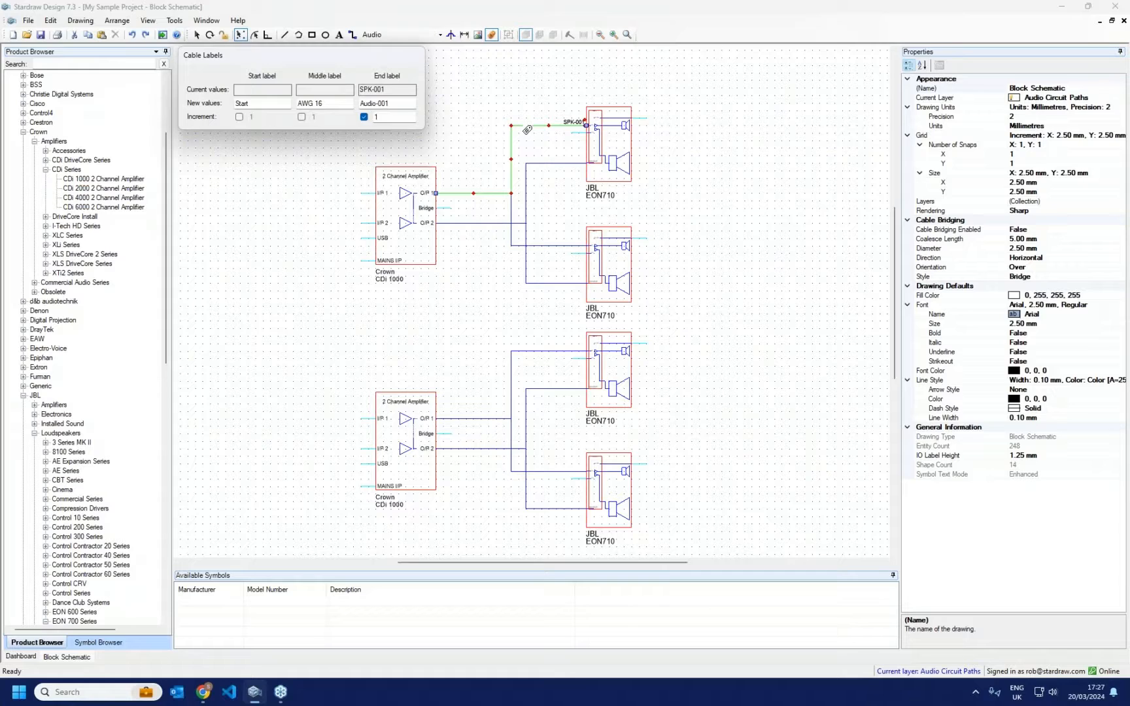
{"action": "left_click", "coordinate": [527, 131]}
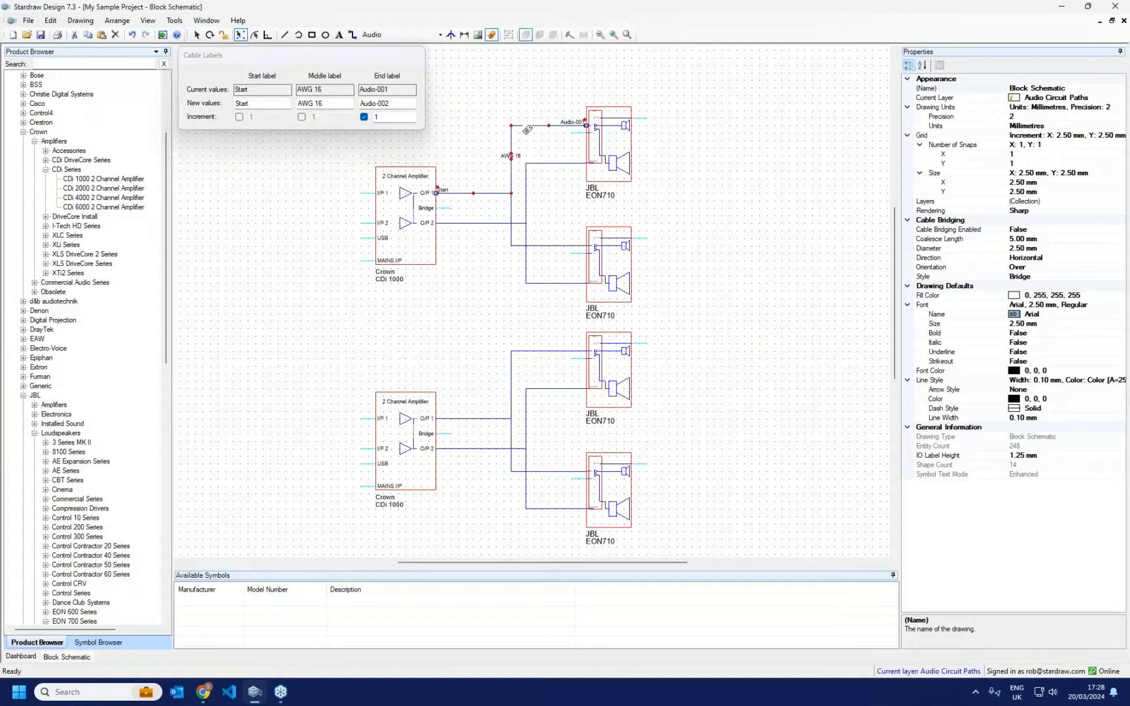
{"action": "left_click", "coordinate": [547, 164]}
{"action": "left_click", "coordinate": [549, 245]}
{"action": "left_click", "coordinate": [549, 284]}
Step: Label the lower amplifier's four cables with Start, AWG 16 and end labels Audio-005 through Audio-008, and finish labelling
{"action": "left_click", "coordinate": [548, 354]}
{"action": "left_click", "coordinate": [542, 388]}
{"action": "scroll", "coordinate": [525, 525], "scroll_direction": "up", "scroll_amount": 3}
{"action": "scroll", "coordinate": [525, 525], "scroll_direction": "up", "scroll_amount": 1}
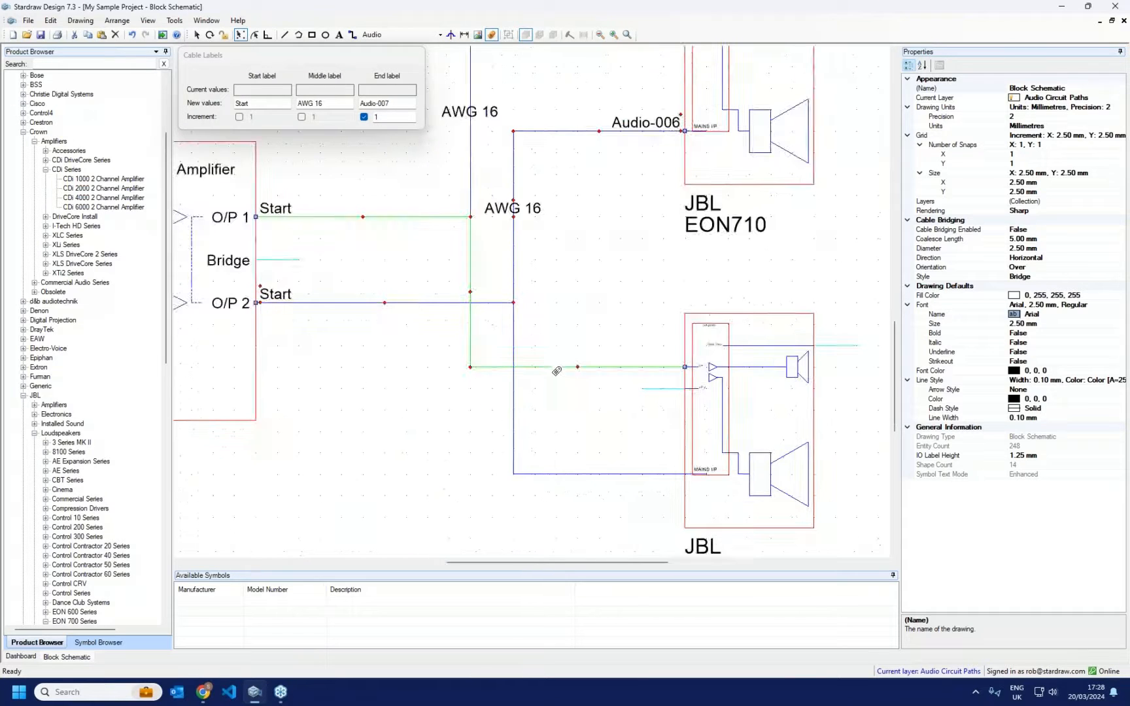
{"action": "left_click", "coordinate": [556, 367]}
{"action": "left_click", "coordinate": [556, 474]}
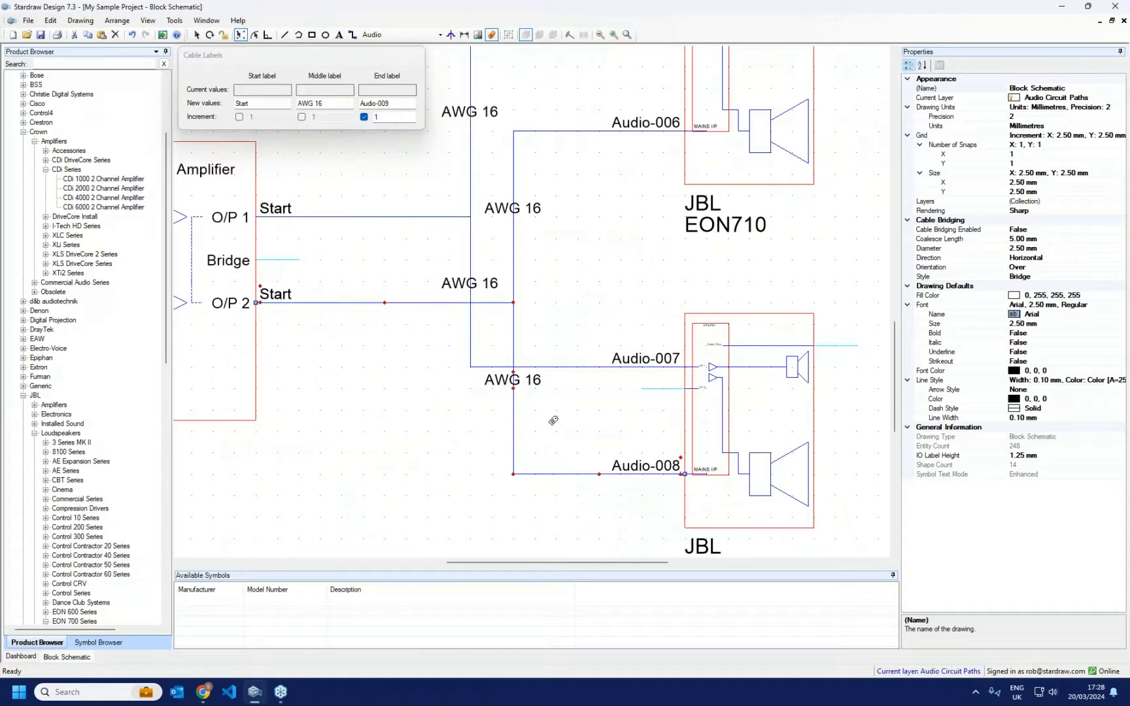
{"action": "scroll", "coordinate": [517, 203], "scroll_direction": "down", "scroll_amount": 5}
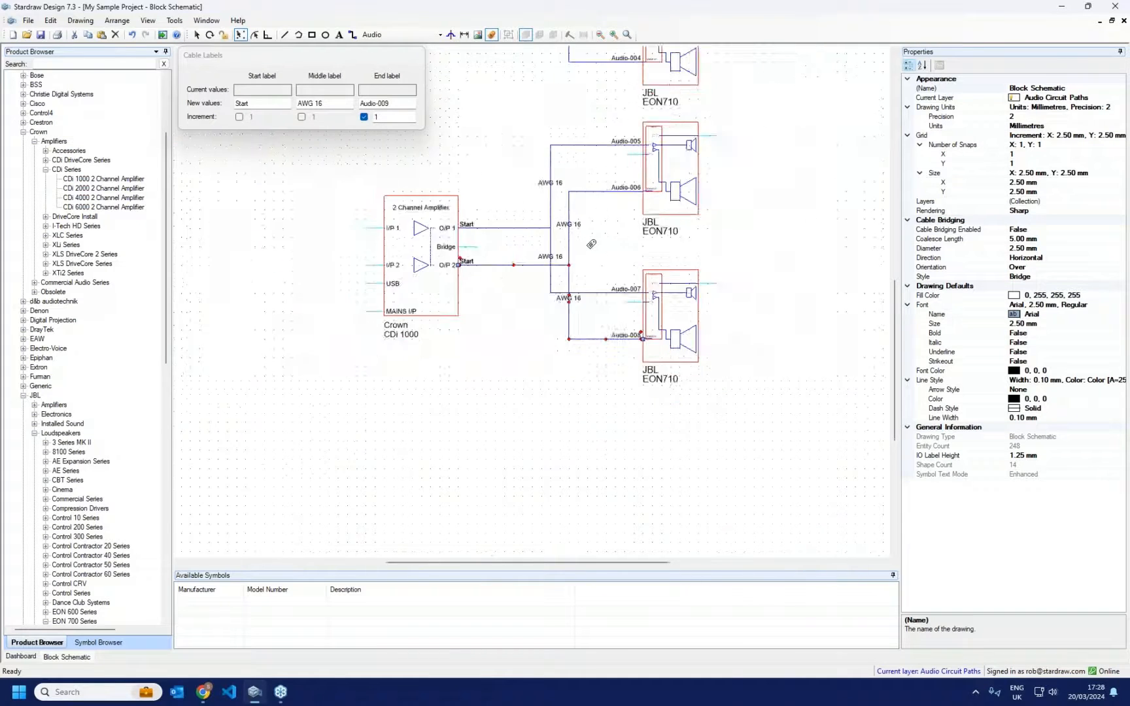
{"action": "key", "text": "Escape"}
{"action": "scroll", "coordinate": [530, 381], "scroll_direction": "down", "scroll_amount": 4}
{"action": "scroll", "coordinate": [502, 57], "scroll_direction": "up", "scroll_amount": 2}
{"action": "scroll", "coordinate": [496, 162], "scroll_direction": "up", "scroll_amount": 3}
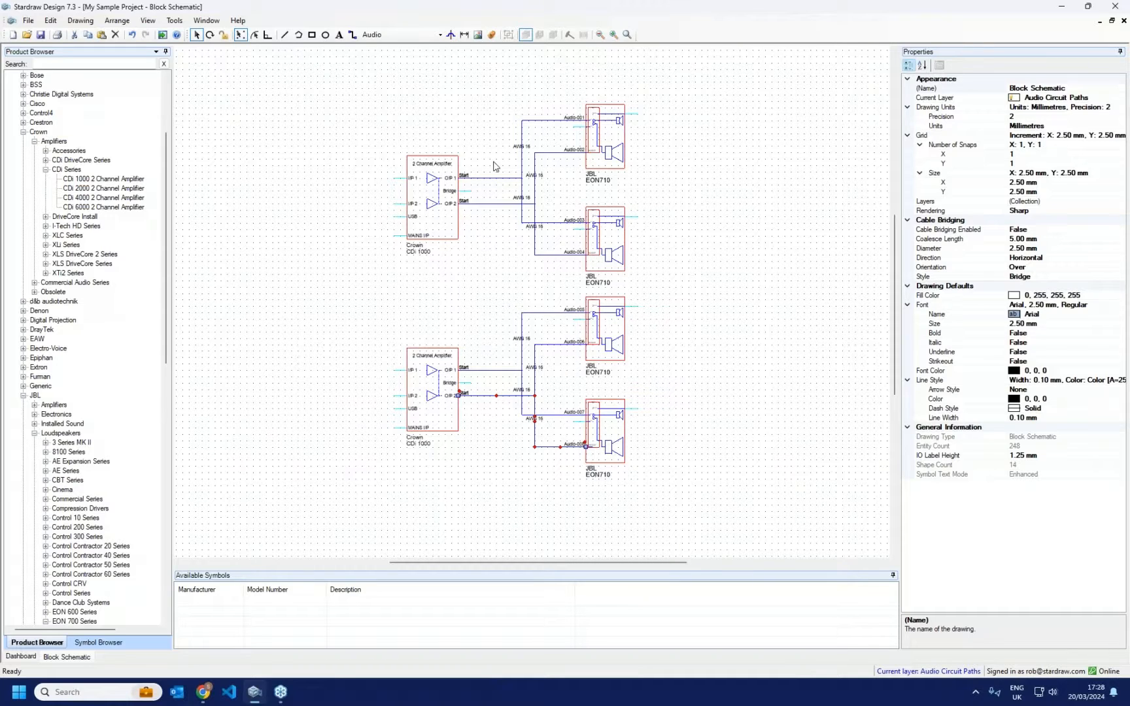
{"action": "scroll", "coordinate": [496, 166], "scroll_direction": "up", "scroll_amount": 1}
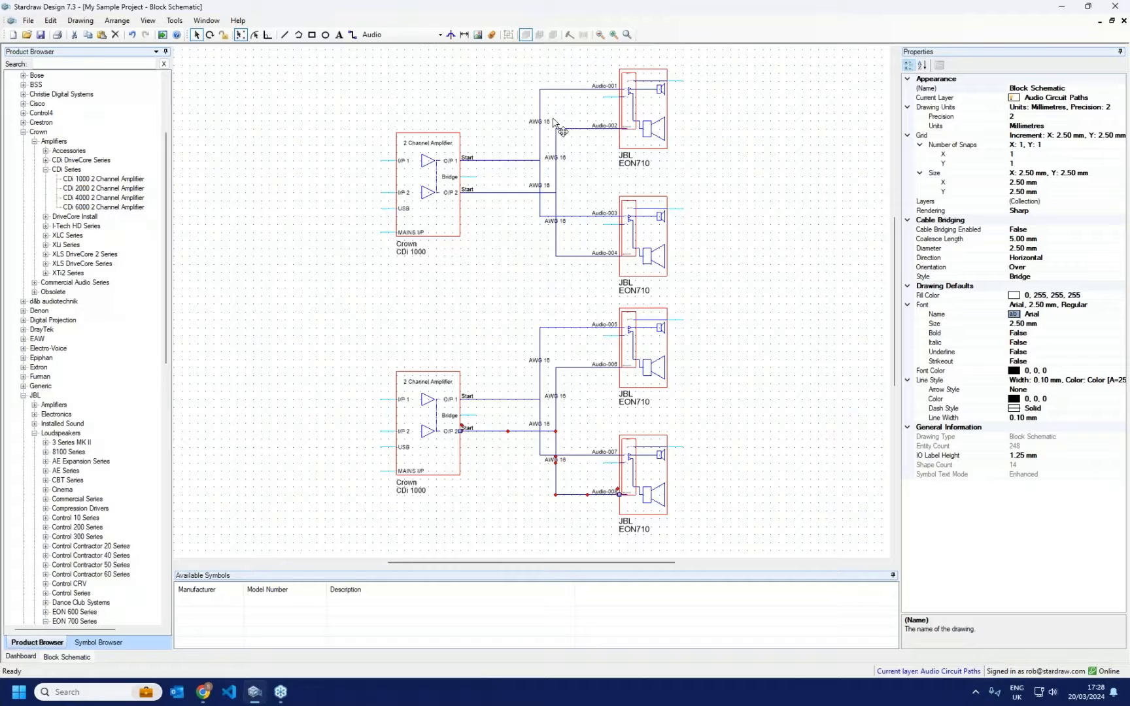
Step: Export the project's cable schedule to the Desktop as My Sample Project - Cable Schedule.xlsx
{"action": "left_click", "coordinate": [29, 21]}
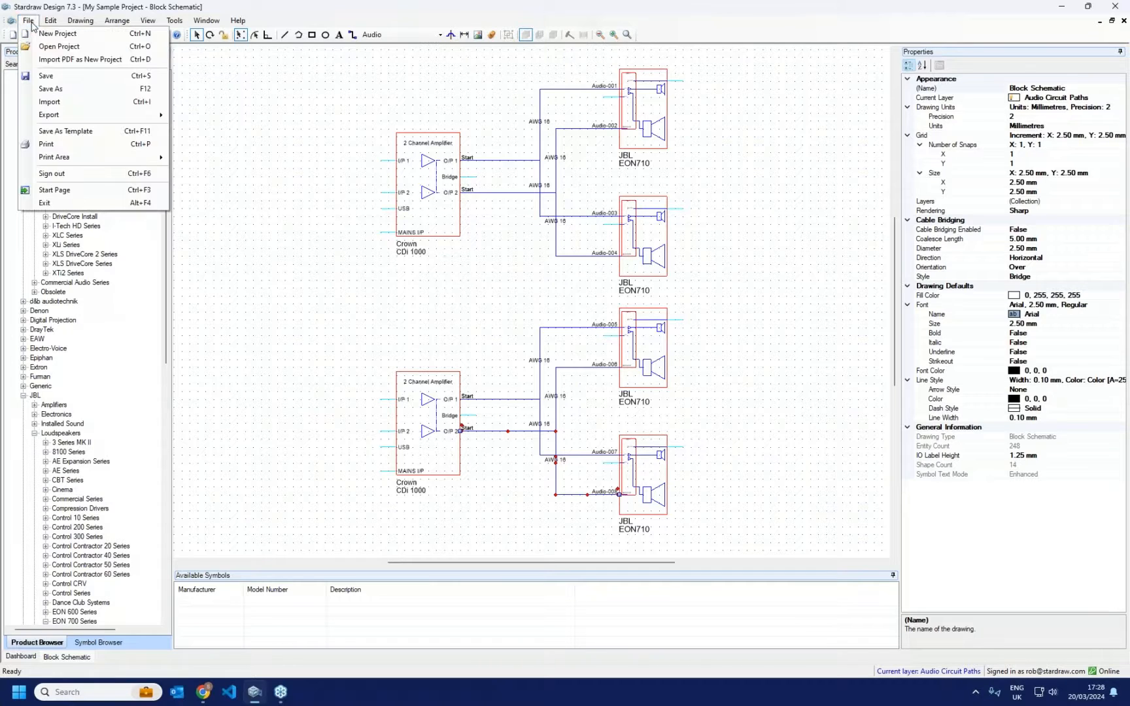
{"action": "mouse_move", "coordinate": [37, 116]}
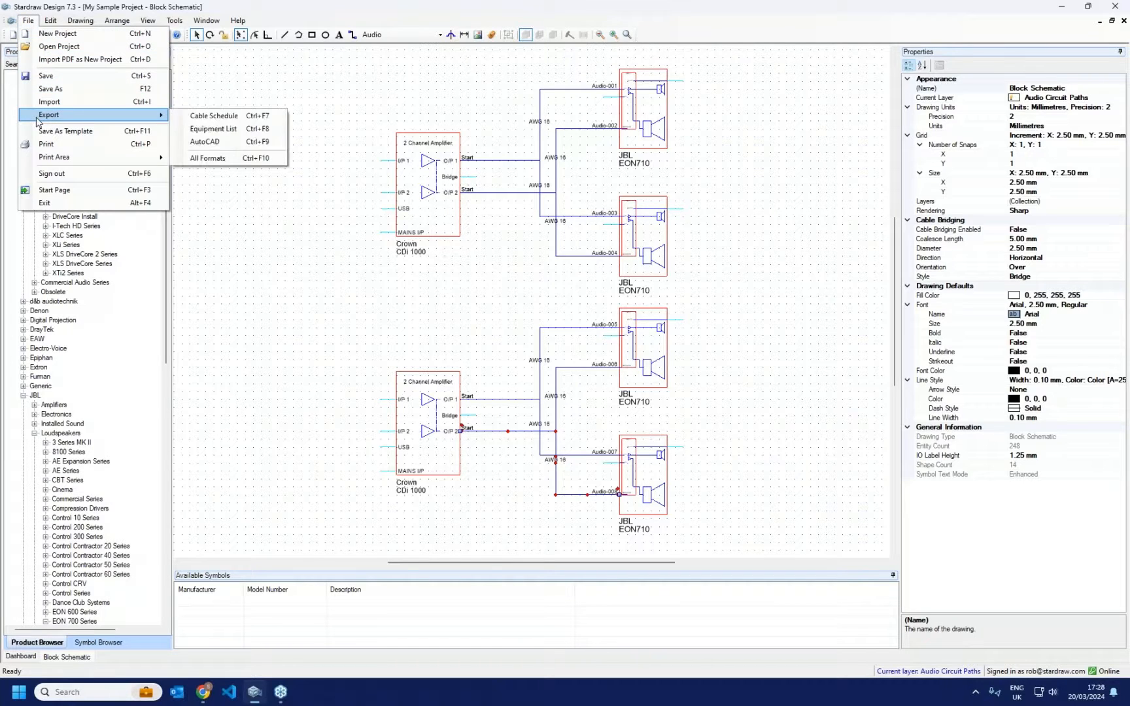
{"action": "left_click", "coordinate": [199, 117]}
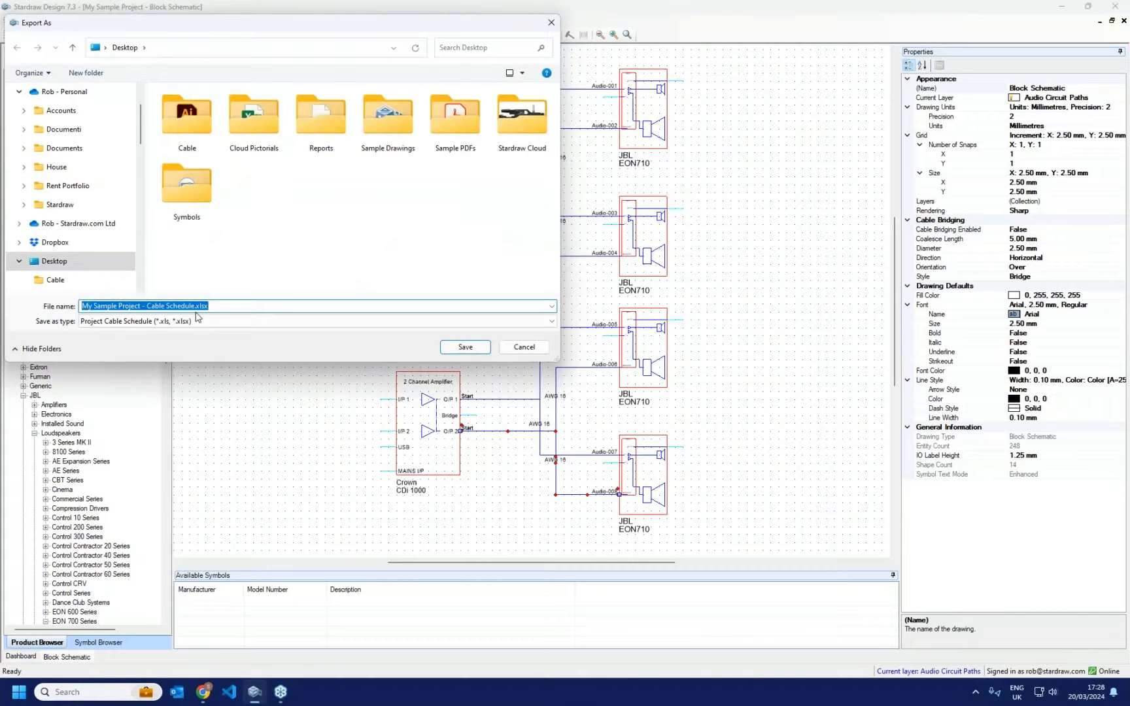
{"action": "left_click", "coordinate": [465, 348]}
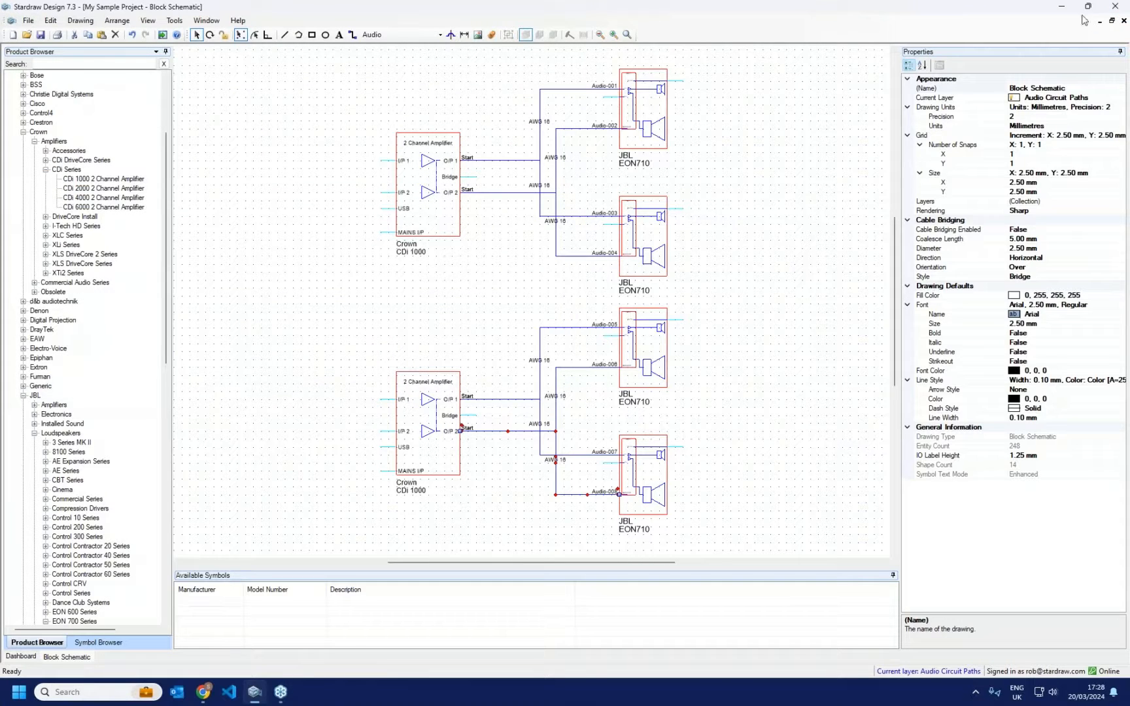
Step: Open the exported cable schedule from the desktop in a maximized Excel window and fit all column widths to their contents
{"action": "left_click", "coordinate": [1062, 8]}
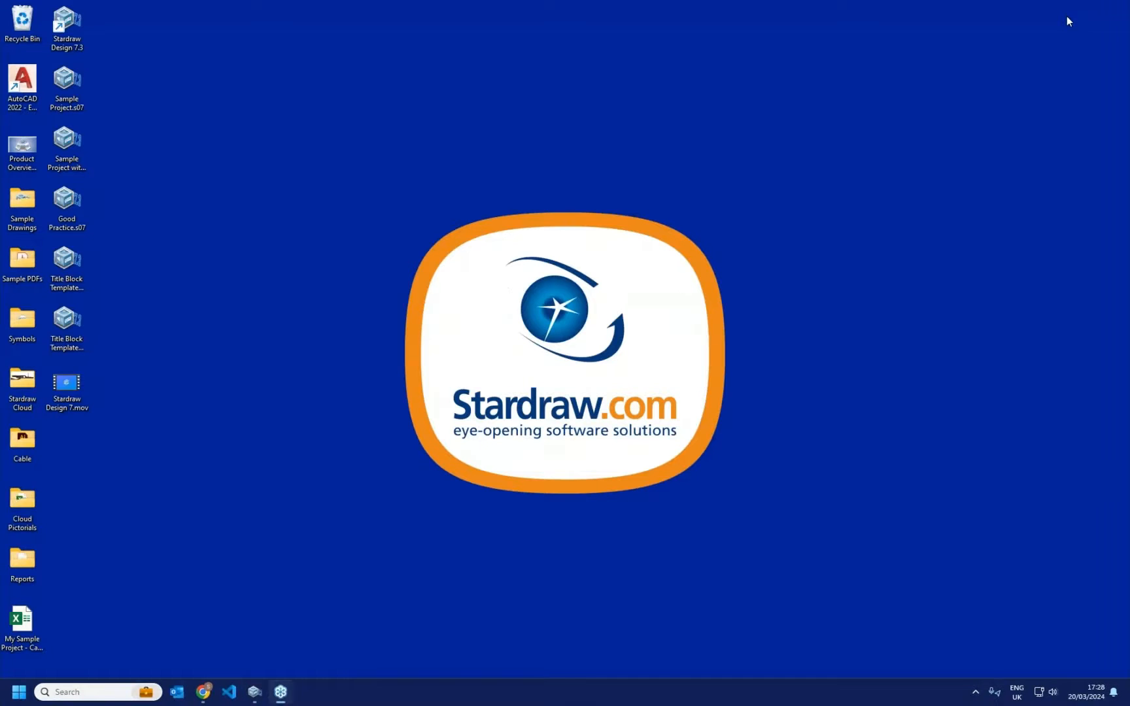
{"action": "double_click", "coordinate": [30, 618]}
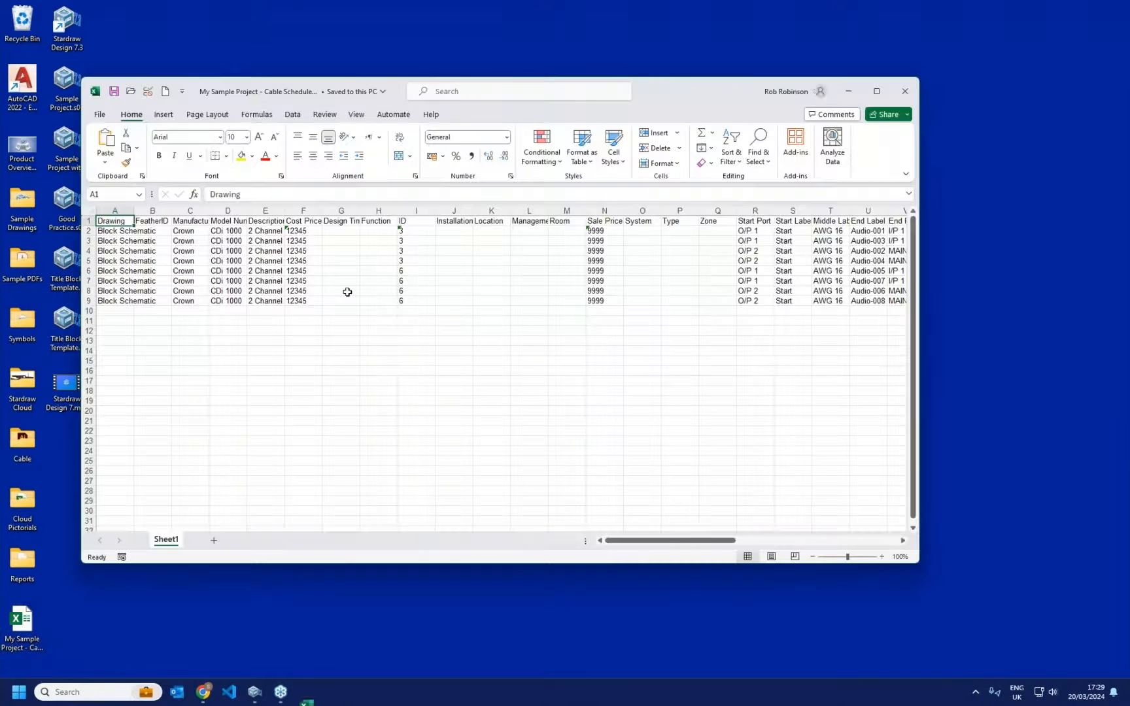
{"action": "left_click", "coordinate": [874, 93]}
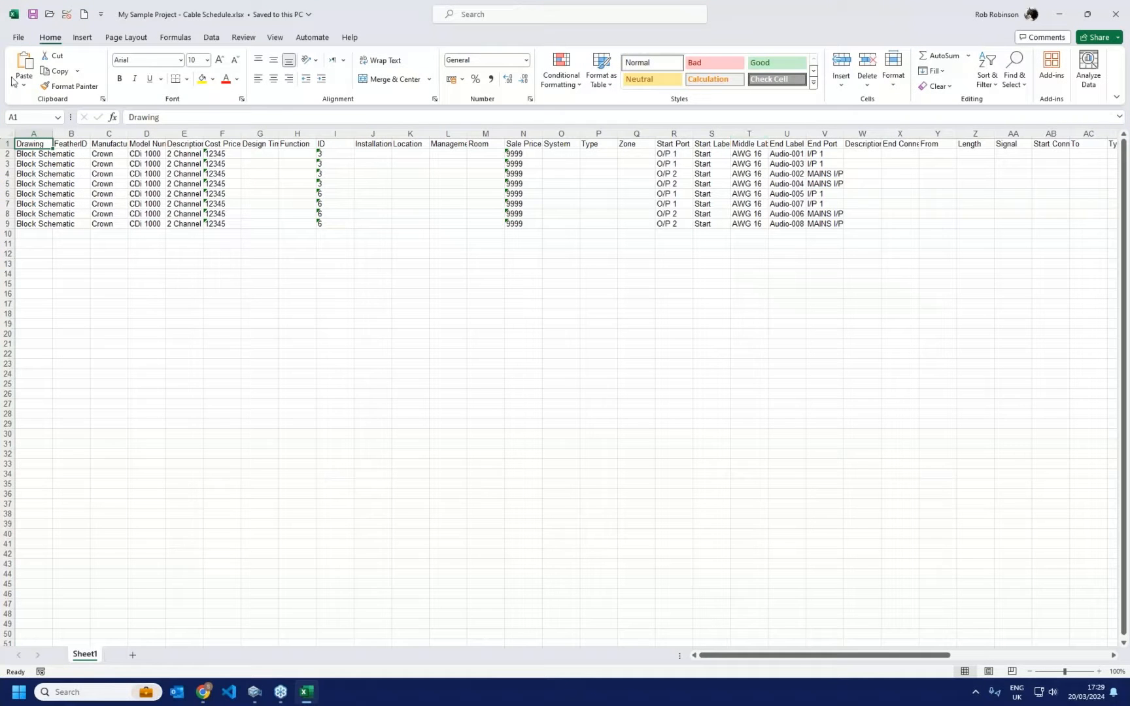
{"action": "left_click", "coordinate": [10, 134]}
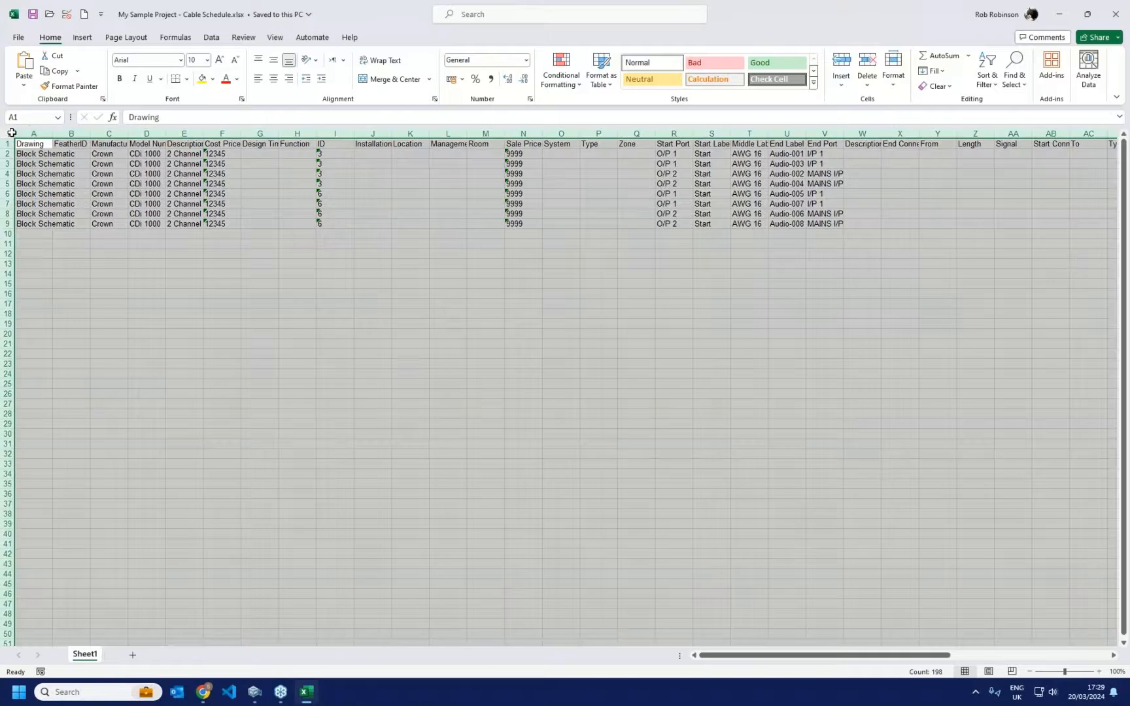
{"action": "double_click", "coordinate": [53, 134]}
{"action": "left_click", "coordinate": [98, 275]}
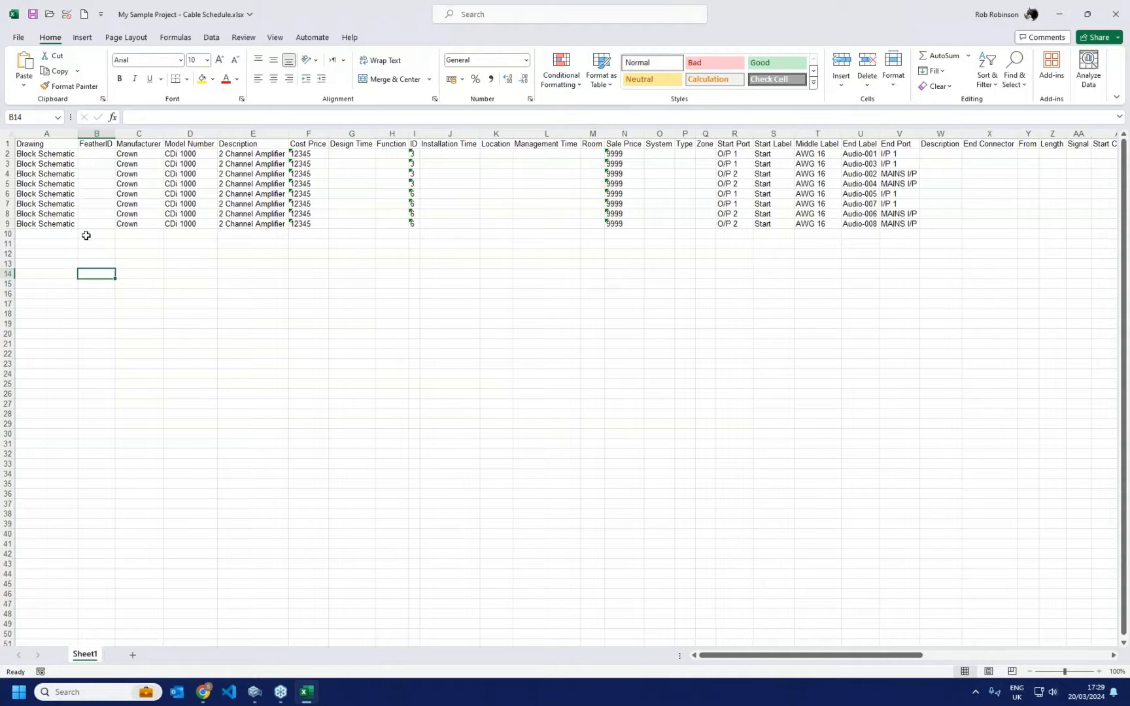
Step: Examine the schedule's amplifier attribute columns, start and end ports, cable labels and remaining cable attribute columns
{"action": "left_click_drag", "start_coordinate": [138, 133], "coordinate": [708, 144]}
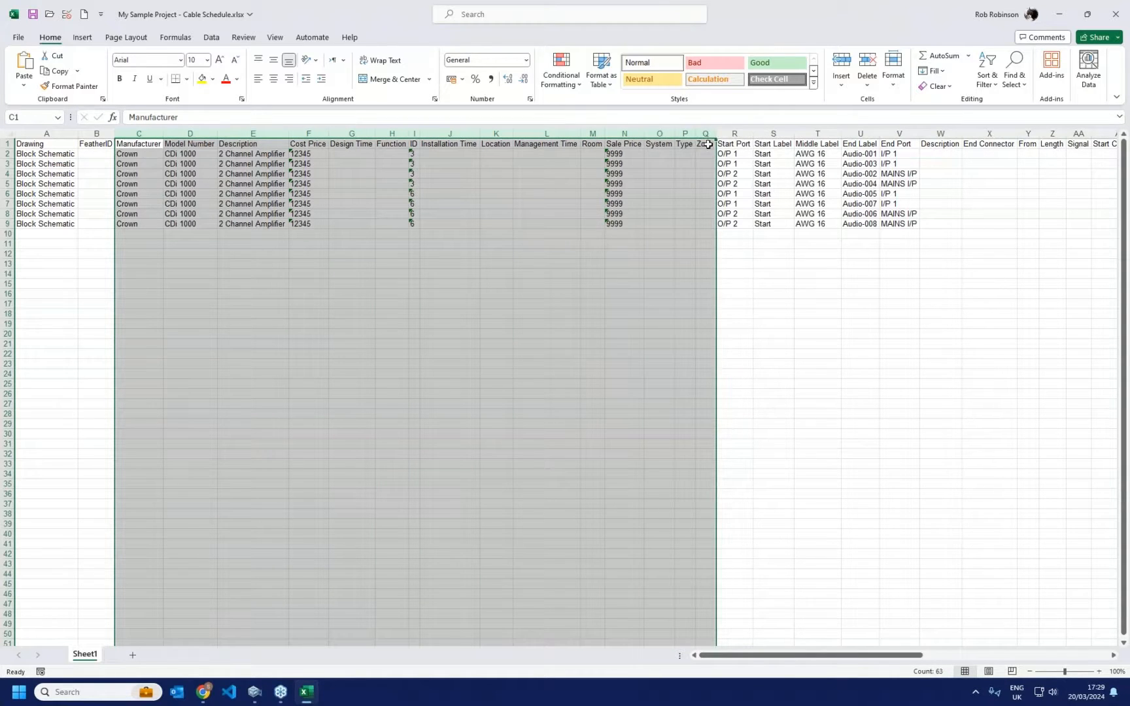
{"action": "left_click", "coordinate": [735, 134]}
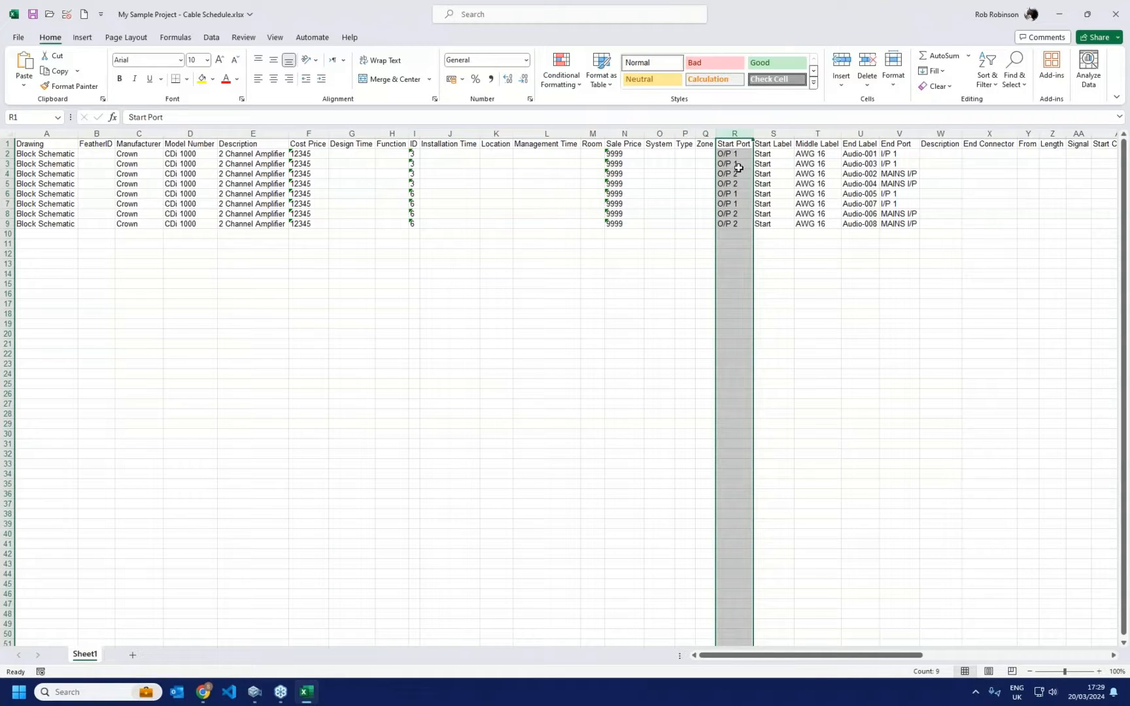
{"action": "left_click", "coordinate": [789, 134]}
{"action": "left_click_drag", "start_coordinate": [801, 133], "coordinate": [860, 134]}
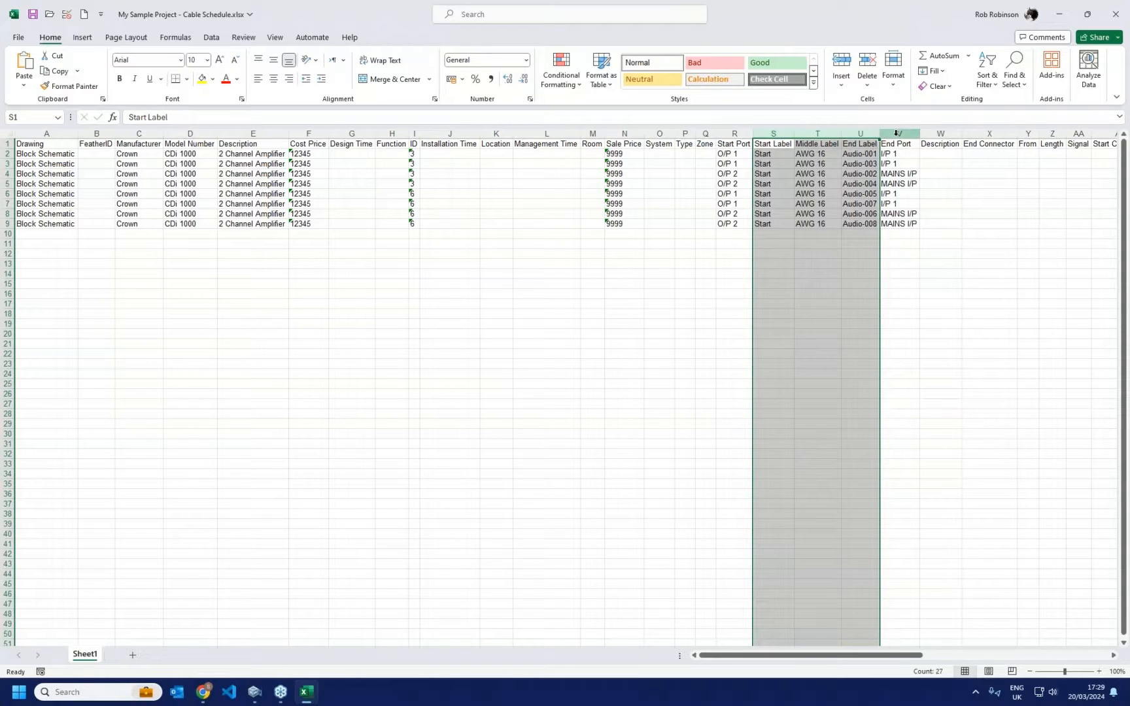
{"action": "left_click", "coordinate": [896, 133]}
{"action": "left_click_drag", "start_coordinate": [942, 132], "coordinate": [1007, 134]}
Step: Examine the destination loudspeaker columns, including Manufacturer, Model Number, Description, Location and Room
{"action": "left_click_drag", "start_coordinate": [715, 148], "coordinate": [1126, 139]}
{"action": "left_click", "coordinate": [645, 133]}
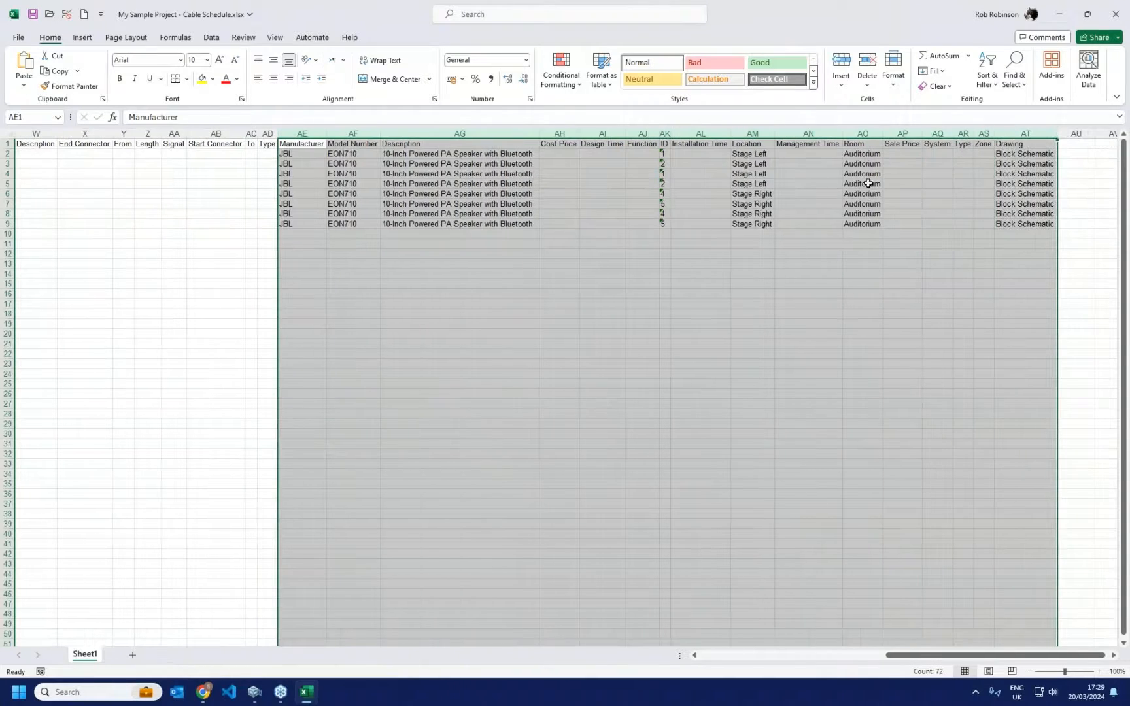
{"action": "left_click", "coordinate": [755, 294]}
{"action": "left_click", "coordinate": [859, 155]}
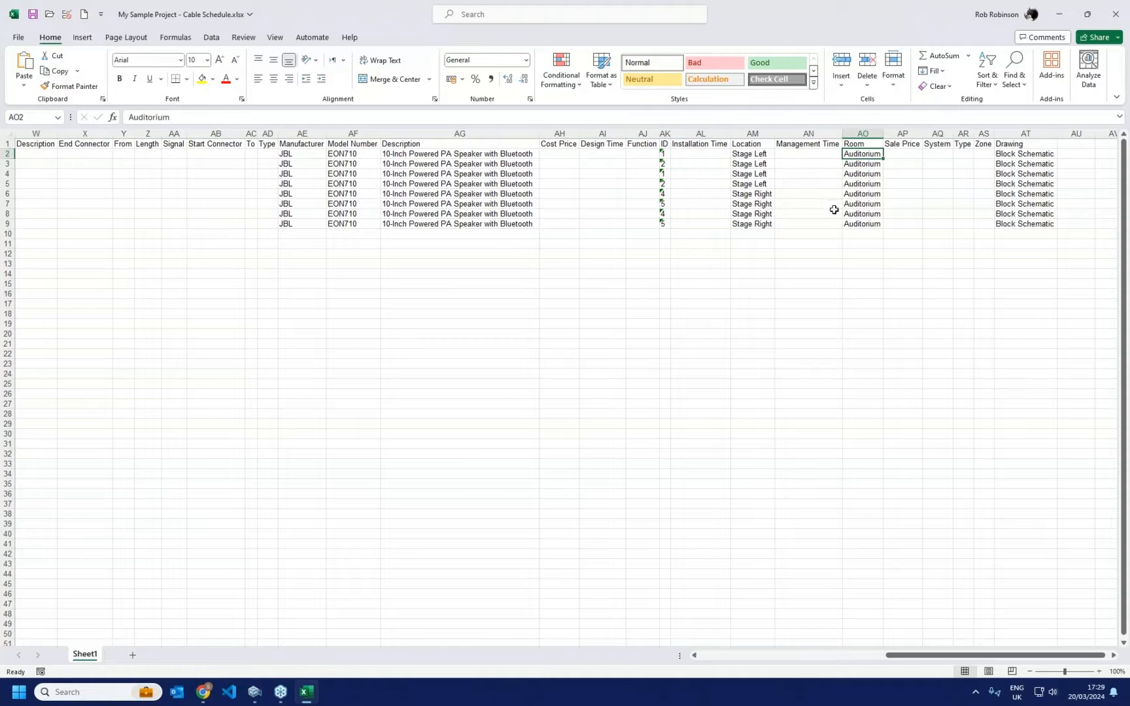
{"action": "left_click", "coordinate": [759, 155]}
{"action": "left_click_drag", "start_coordinate": [303, 155], "coordinate": [530, 154]}
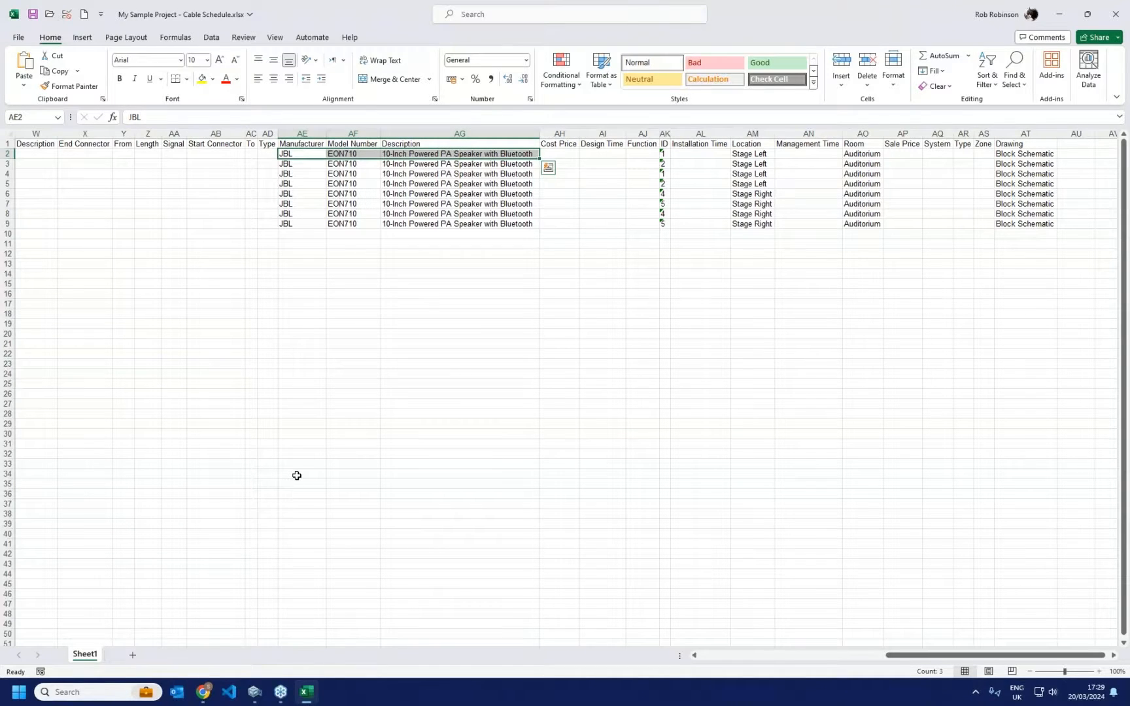
Step: Switch back to Stardraw Design and define a new user defined product: manufacturer ACME Electronics, model number RR-0320, description Widget
{"action": "key", "text": "alt+Tab"}
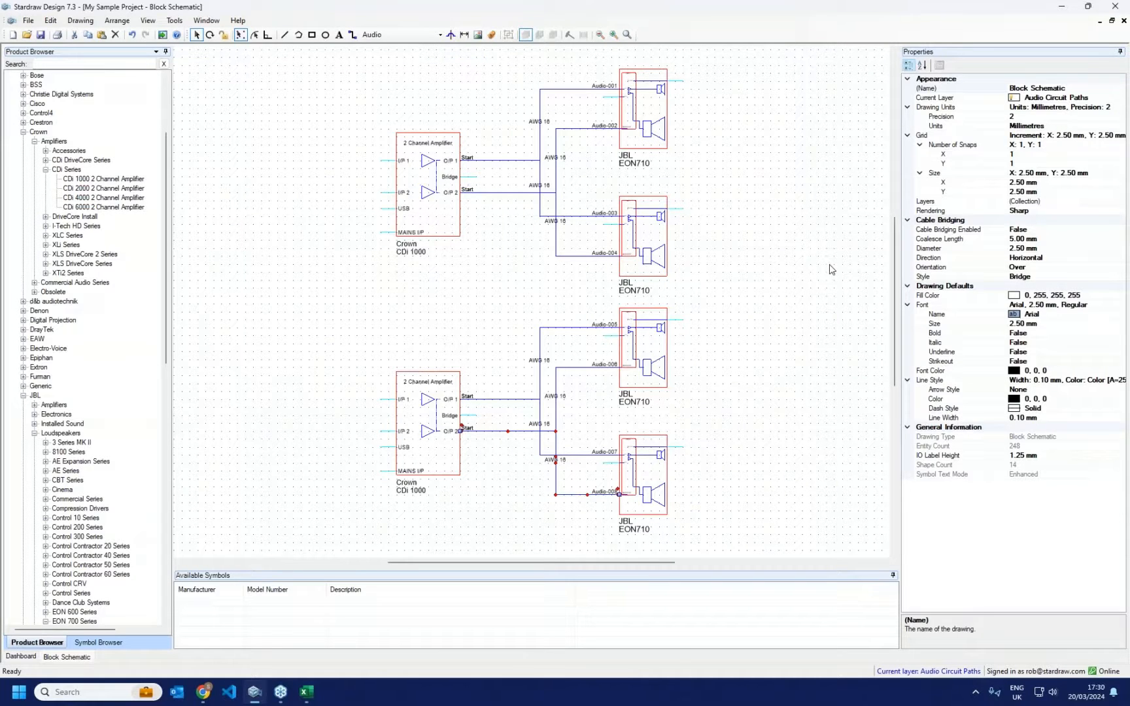
{"action": "scroll", "coordinate": [822, 281], "scroll_direction": "down", "scroll_amount": 1}
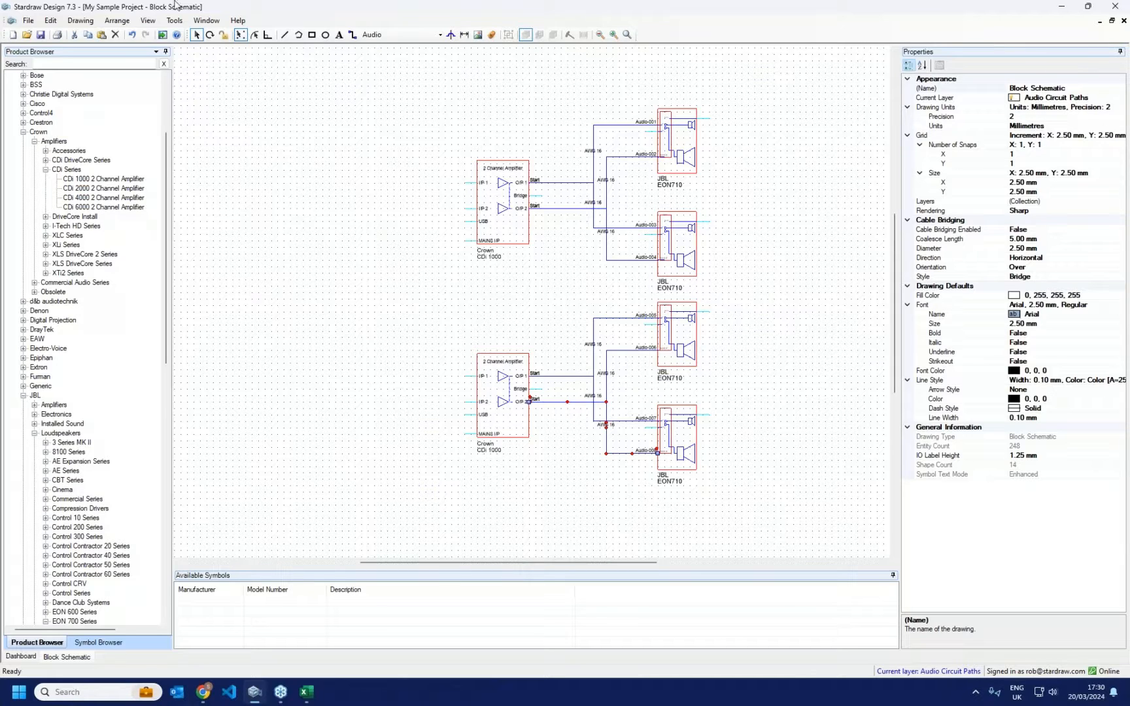
{"action": "left_click", "coordinate": [175, 22]}
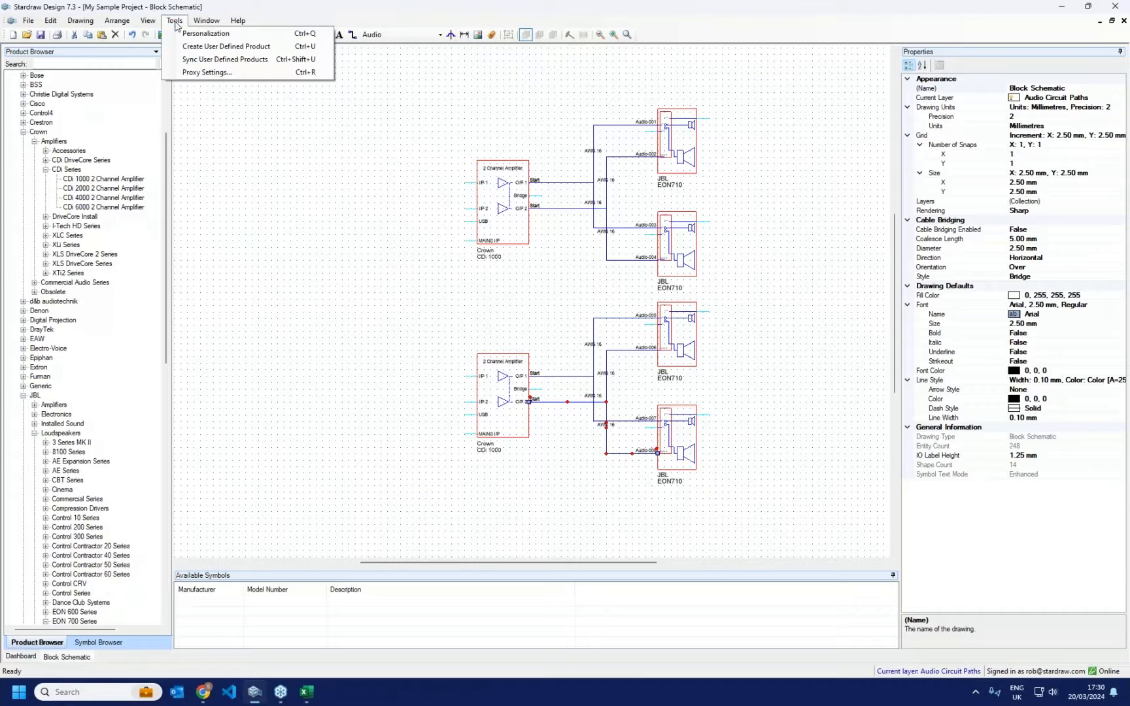
{"action": "left_click", "coordinate": [208, 48]}
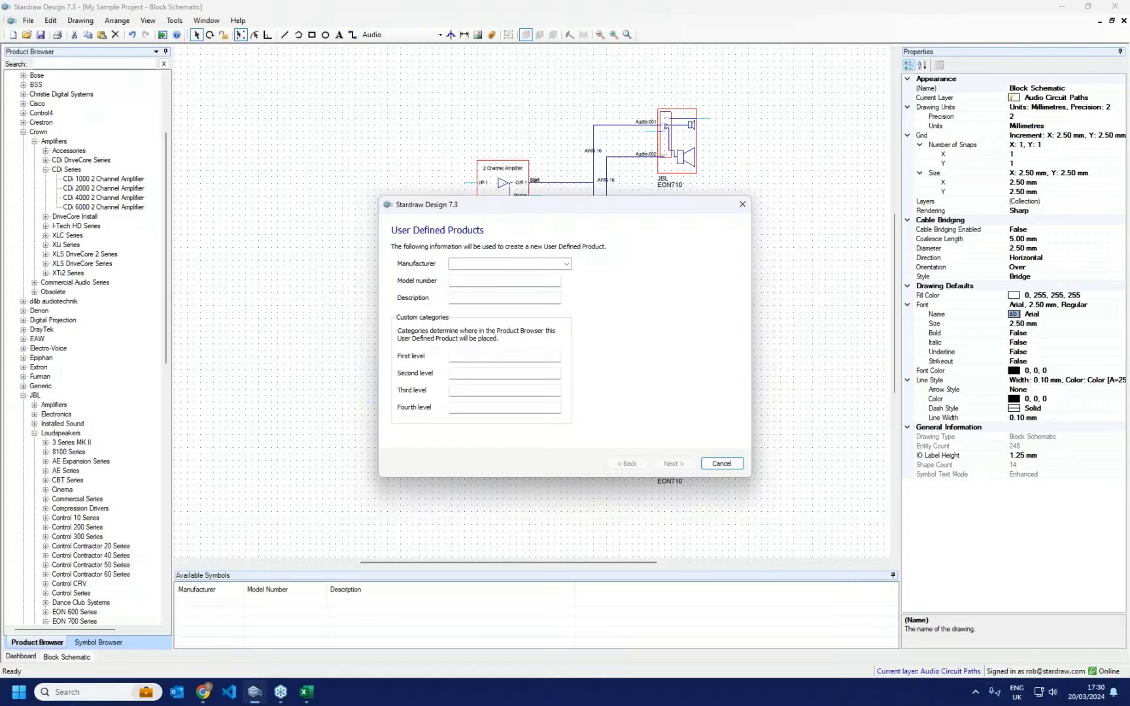
{"action": "left_click", "coordinate": [482, 265]}
{"action": "type", "text": "ACME Electronics"}
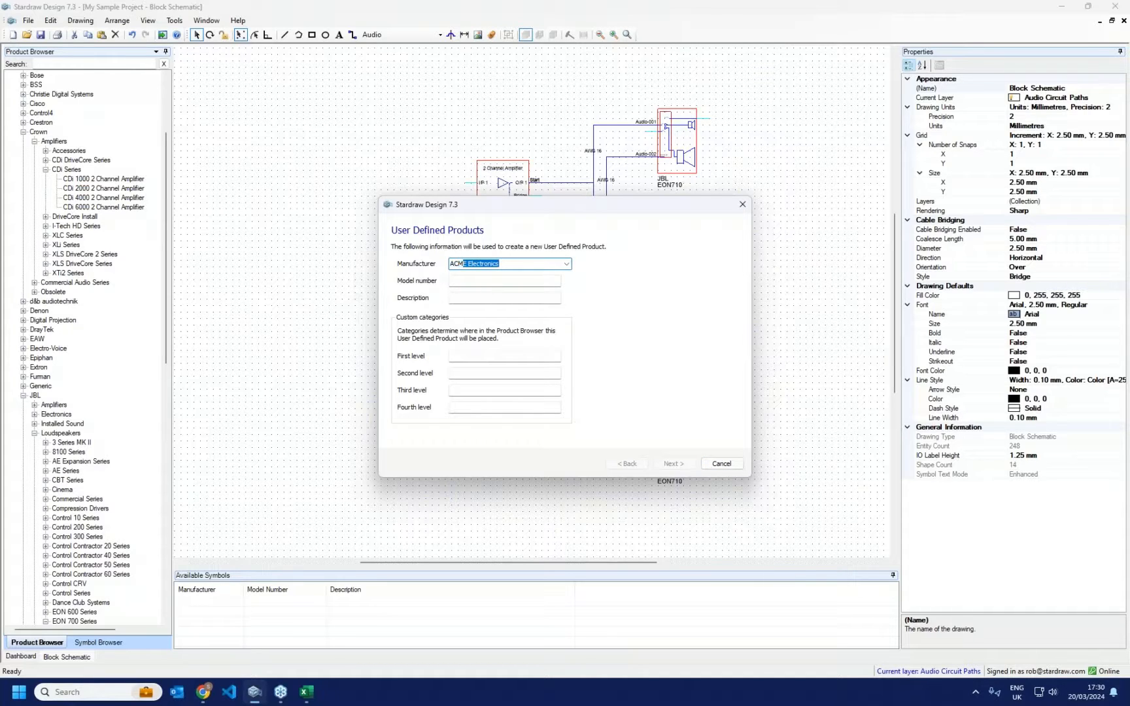
{"action": "key", "text": "Tab"}
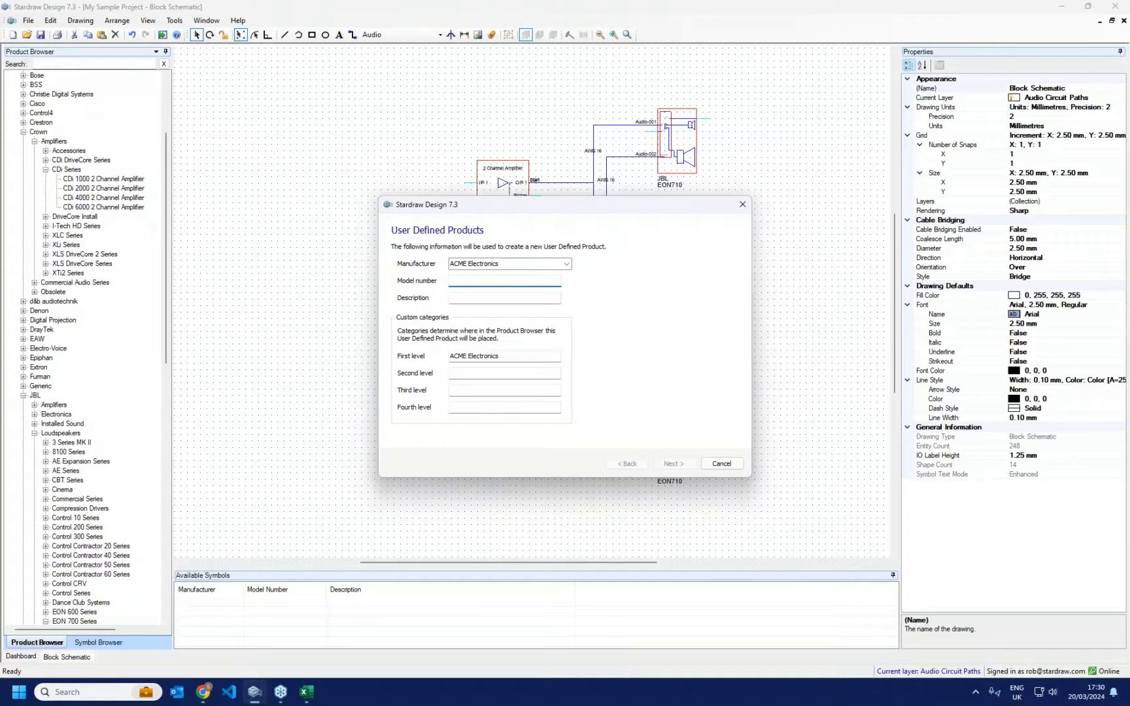
{"action": "type", "text": "RR-0320"}
{"action": "key", "text": "Tab"}
{"action": "type", "text": "Widget"}
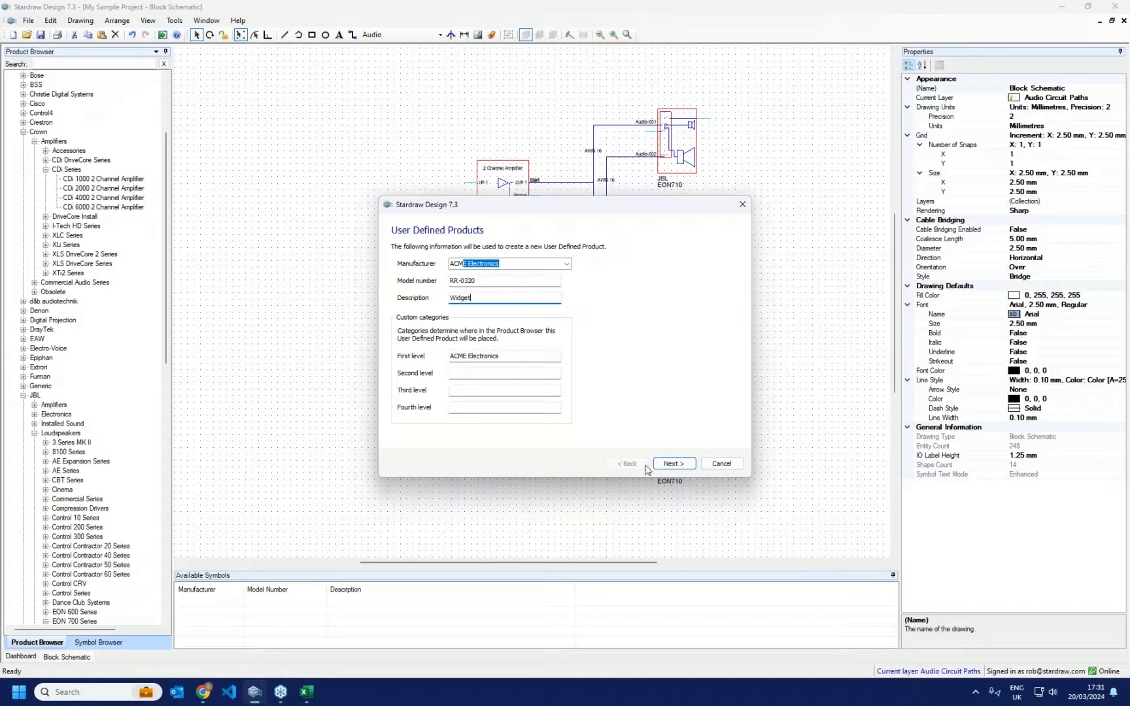
{"action": "left_click", "coordinate": [674, 464]}
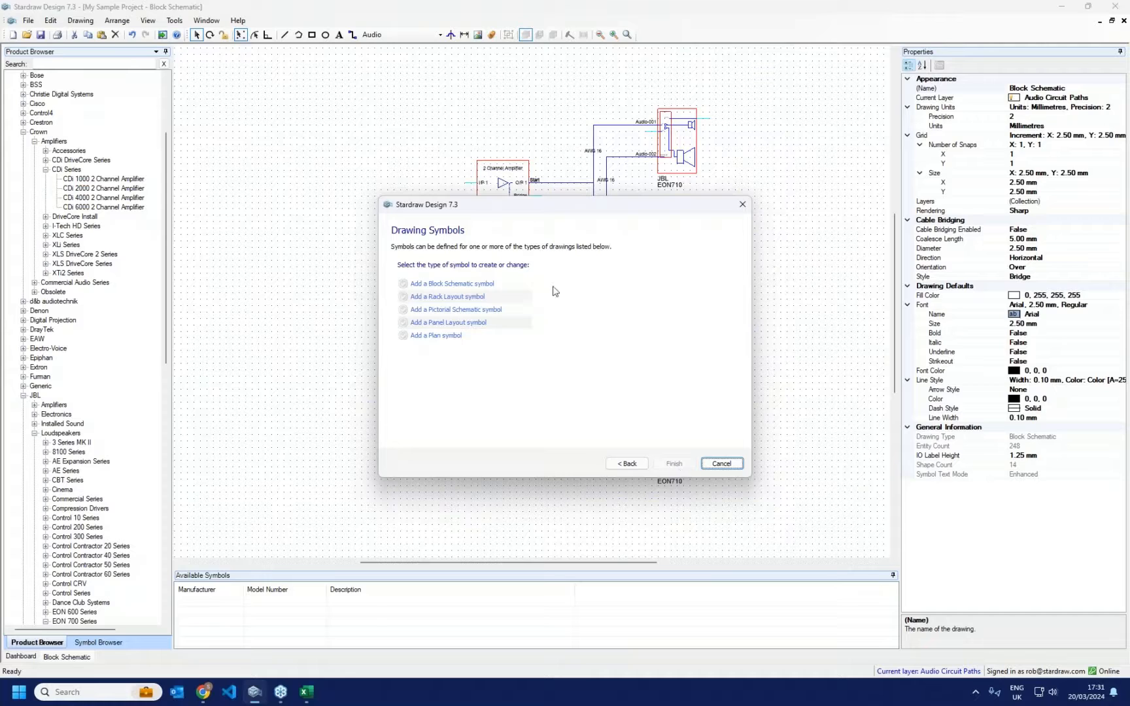
Step: Add a Block Schematic symbol with 4 audio, 2 video, 1 control and 1 power inputs, plus 2 audio and 1 video outputs
{"action": "left_click", "coordinate": [466, 285]}
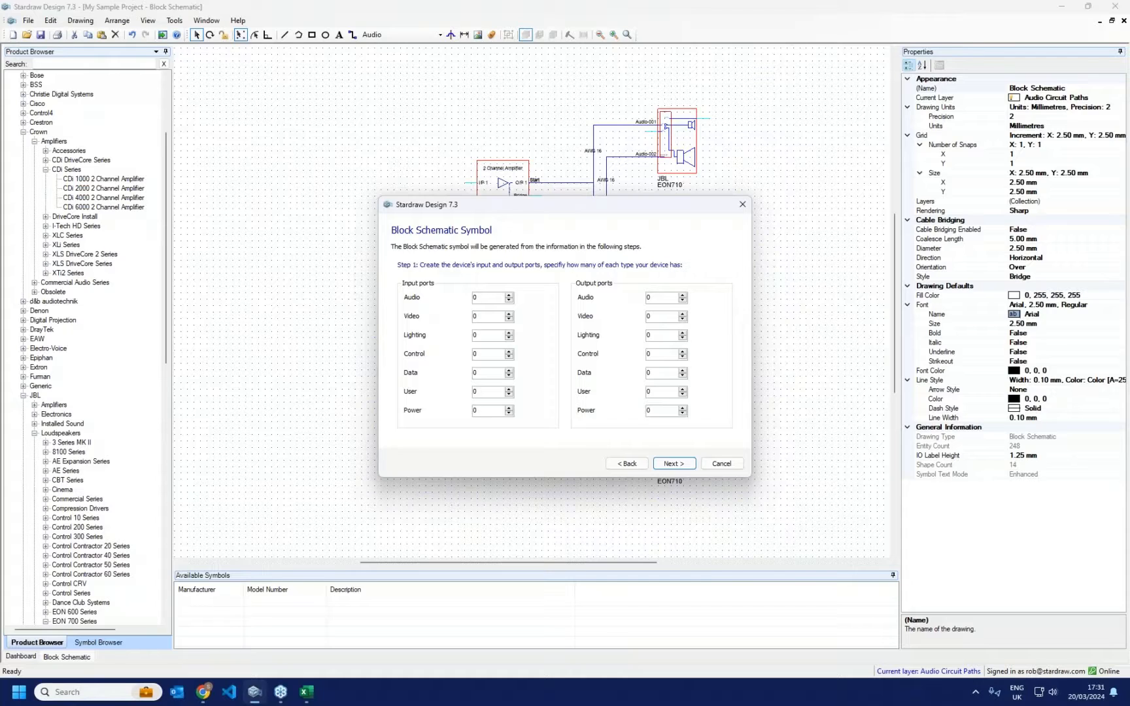
{"action": "left_click", "coordinate": [474, 297]}
{"action": "type", "text": "4"}
{"action": "left_click", "coordinate": [508, 314]}
{"action": "left_click", "coordinate": [508, 314]}
{"action": "left_click", "coordinate": [508, 352]}
{"action": "left_click", "coordinate": [508, 409]}
{"action": "left_click", "coordinate": [683, 295]}
{"action": "left_click", "coordinate": [682, 295]}
{"action": "left_click", "coordinate": [682, 313]}
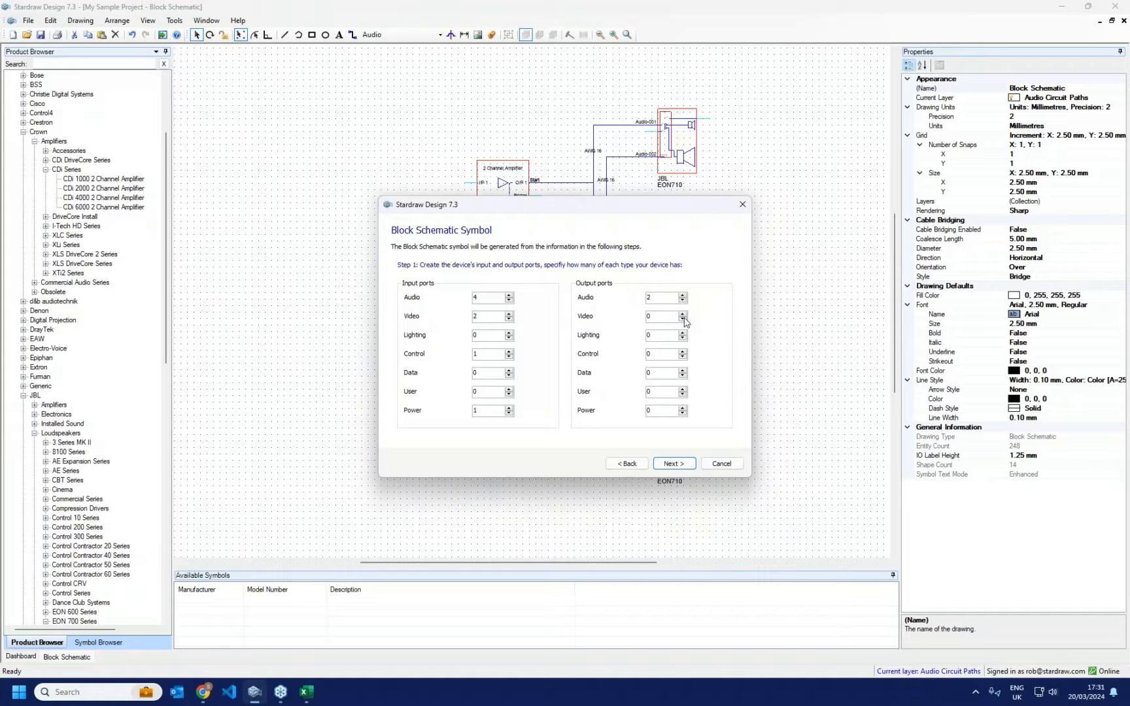
{"action": "left_click", "coordinate": [672, 465]}
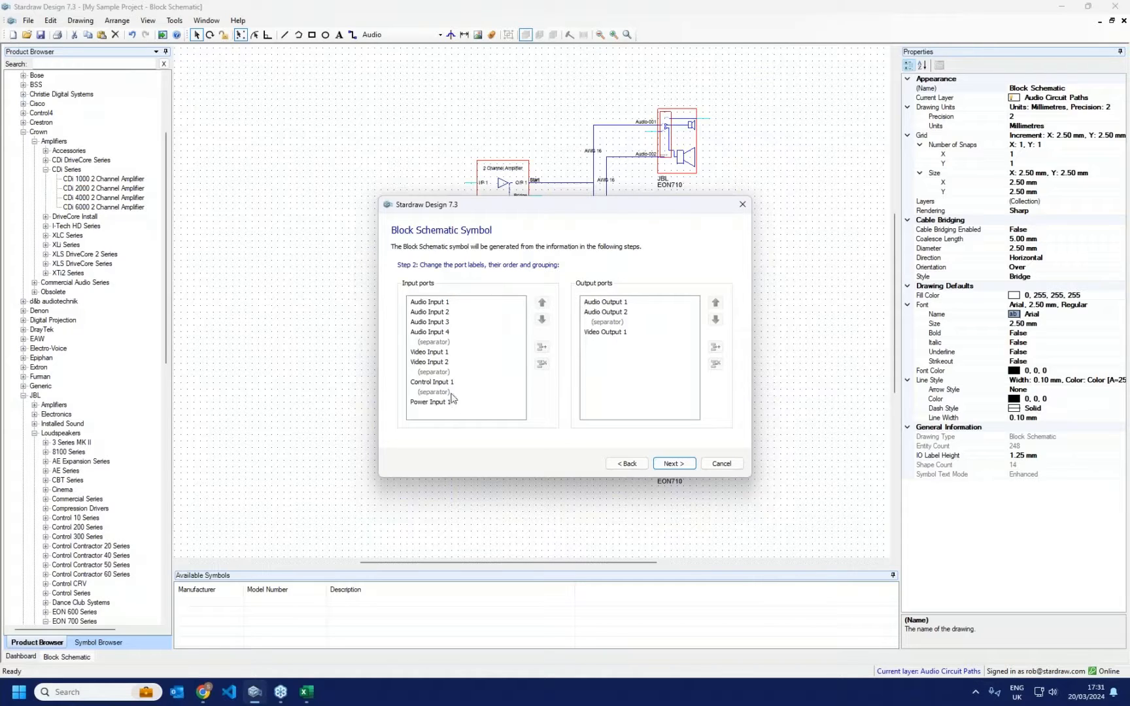
Step: Rename the Video Output 1 port as HDMI and accept the port labels
{"action": "double_click", "coordinate": [605, 333]}
{"action": "type", "text": "HDMI"}
{"action": "key", "text": "Return"}
{"action": "left_click", "coordinate": [668, 464]}
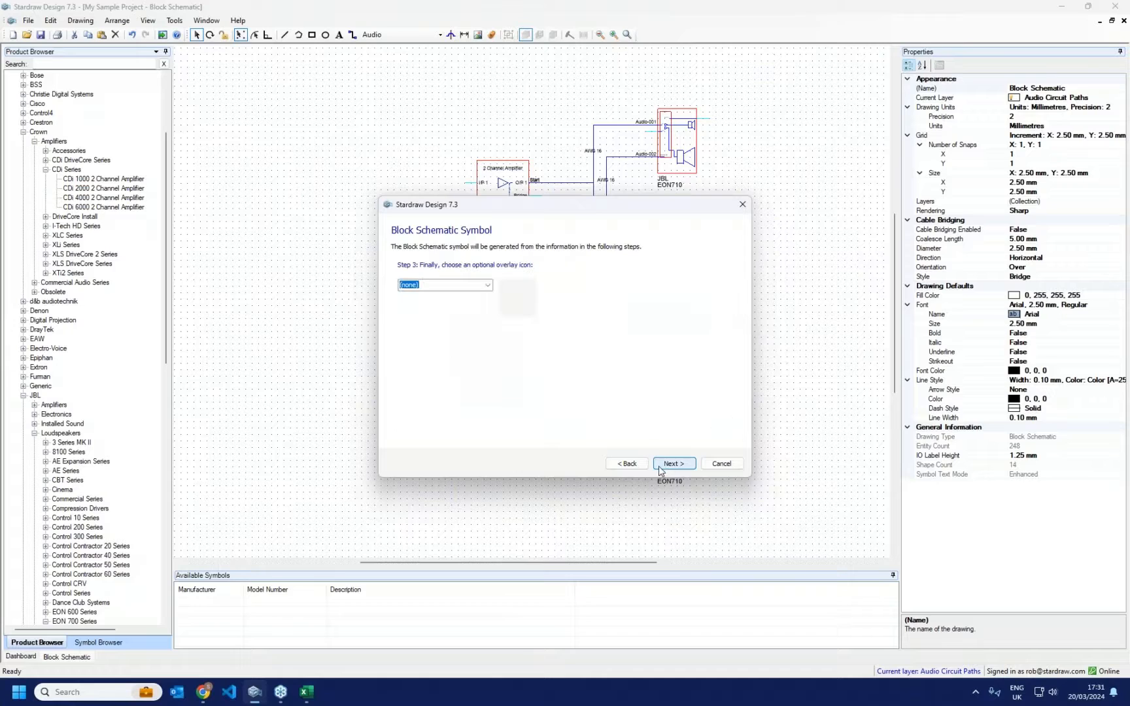
Step: Choose Mixing module as the overlay icon and accept the Block Schematic symbol
{"action": "left_click", "coordinate": [487, 285]}
{"action": "left_click_drag", "start_coordinate": [489, 316], "coordinate": [492, 422]}
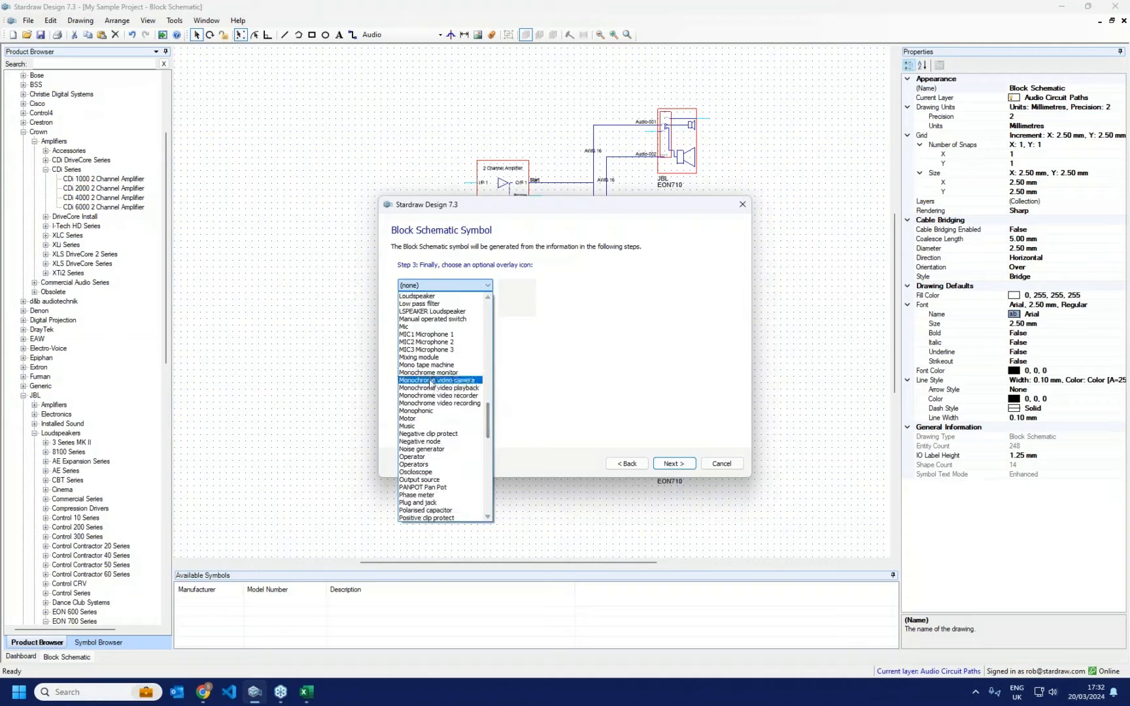
{"action": "left_click", "coordinate": [428, 370]}
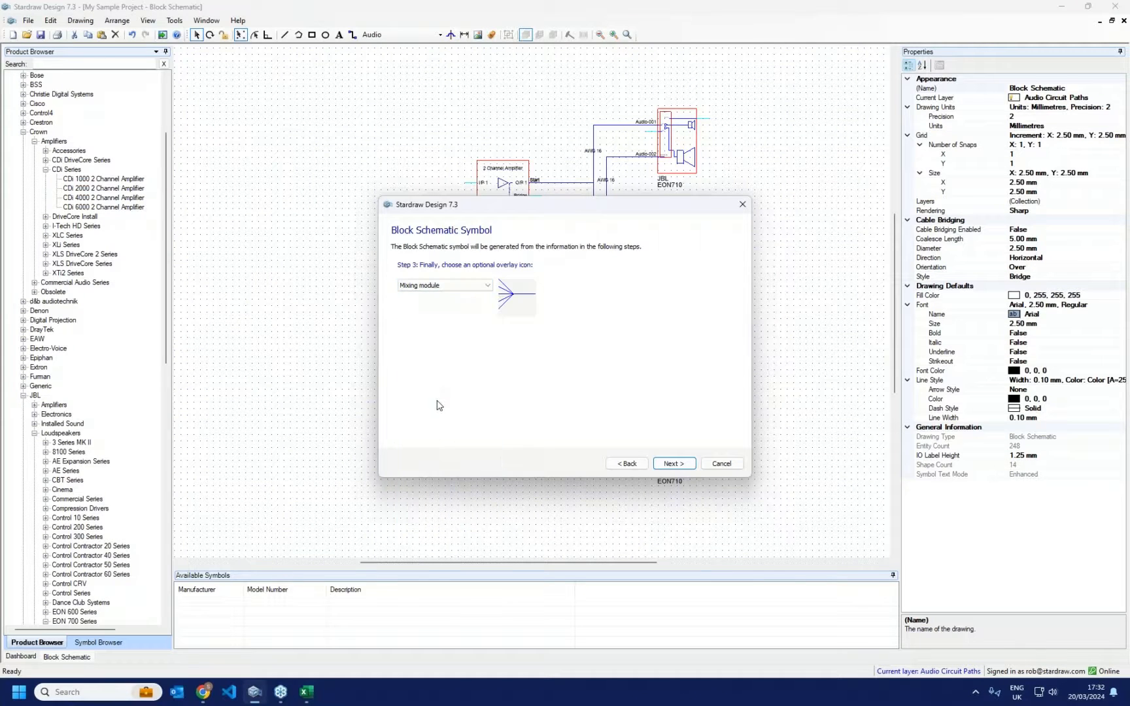
{"action": "left_click", "coordinate": [680, 463]}
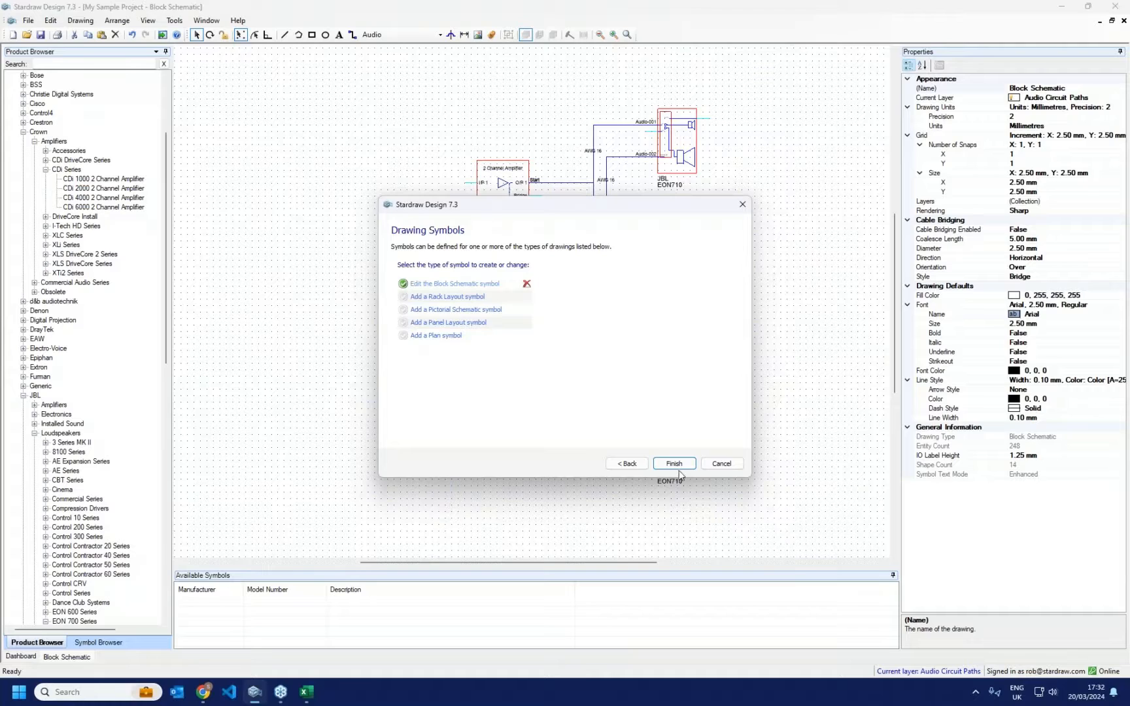
Step: Add a Rack Layout symbol 19 inches wide, 30 millimetres deep and 2 Rack Units high, and finish the product
{"action": "left_click", "coordinate": [468, 299]}
{"action": "left_click", "coordinate": [449, 263]}
{"action": "type", "text": "19"}
{"action": "left_click", "coordinate": [500, 266]}
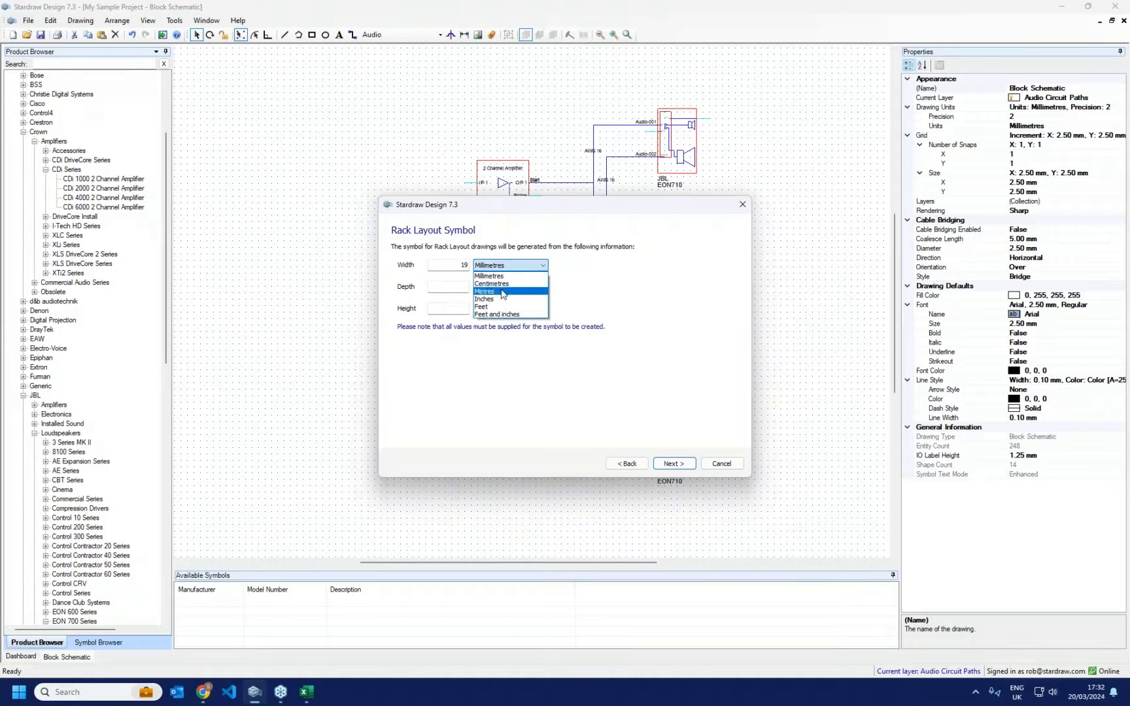
{"action": "left_click", "coordinate": [501, 299]}
{"action": "left_click", "coordinate": [457, 287]}
{"action": "type", "text": "30"}
{"action": "left_click", "coordinate": [458, 309]}
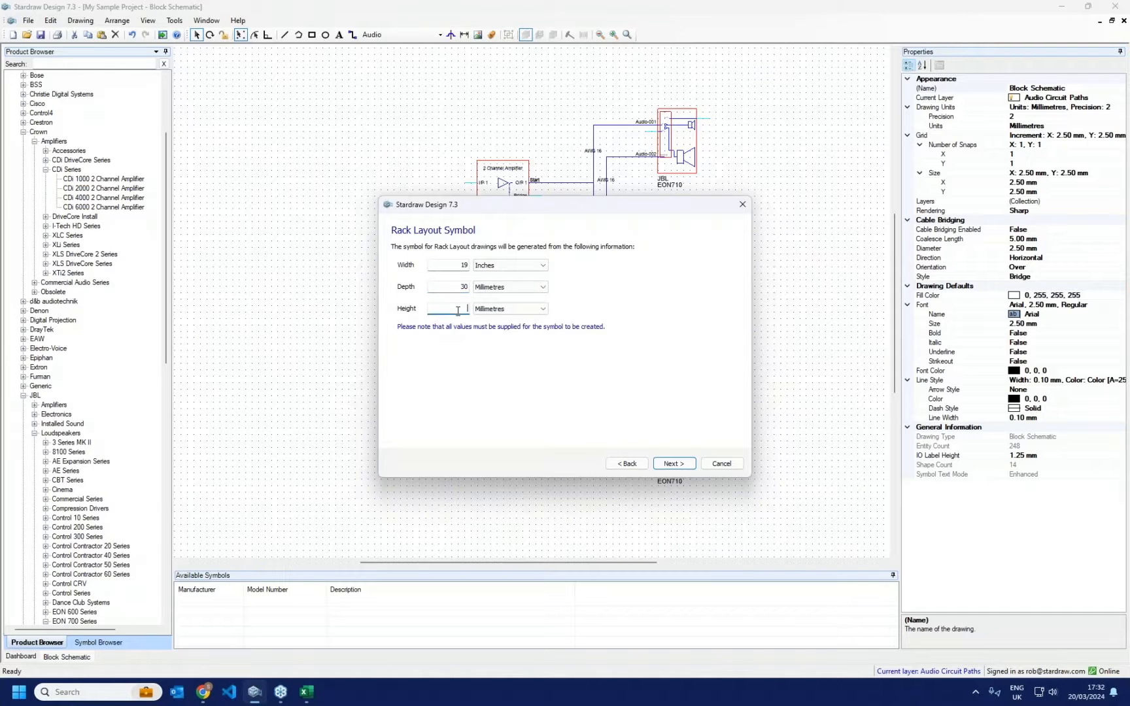
{"action": "type", "text": "2"}
{"action": "left_click", "coordinate": [497, 309]}
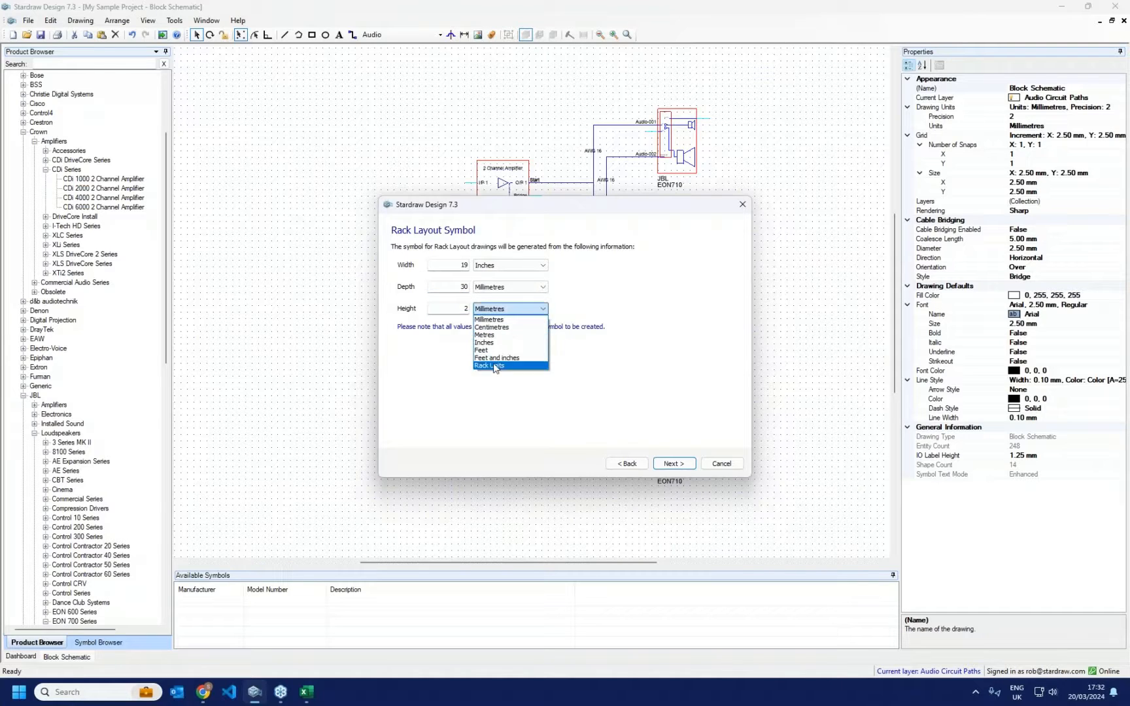
{"action": "left_click", "coordinate": [495, 368]}
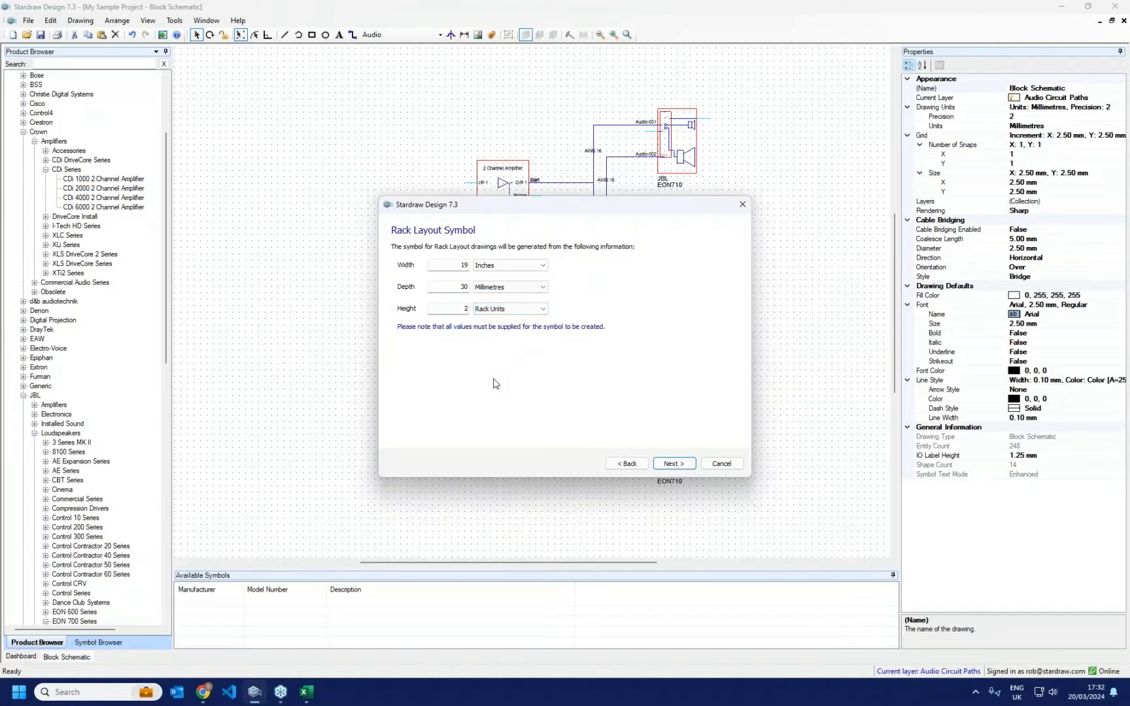
{"action": "left_click", "coordinate": [674, 464]}
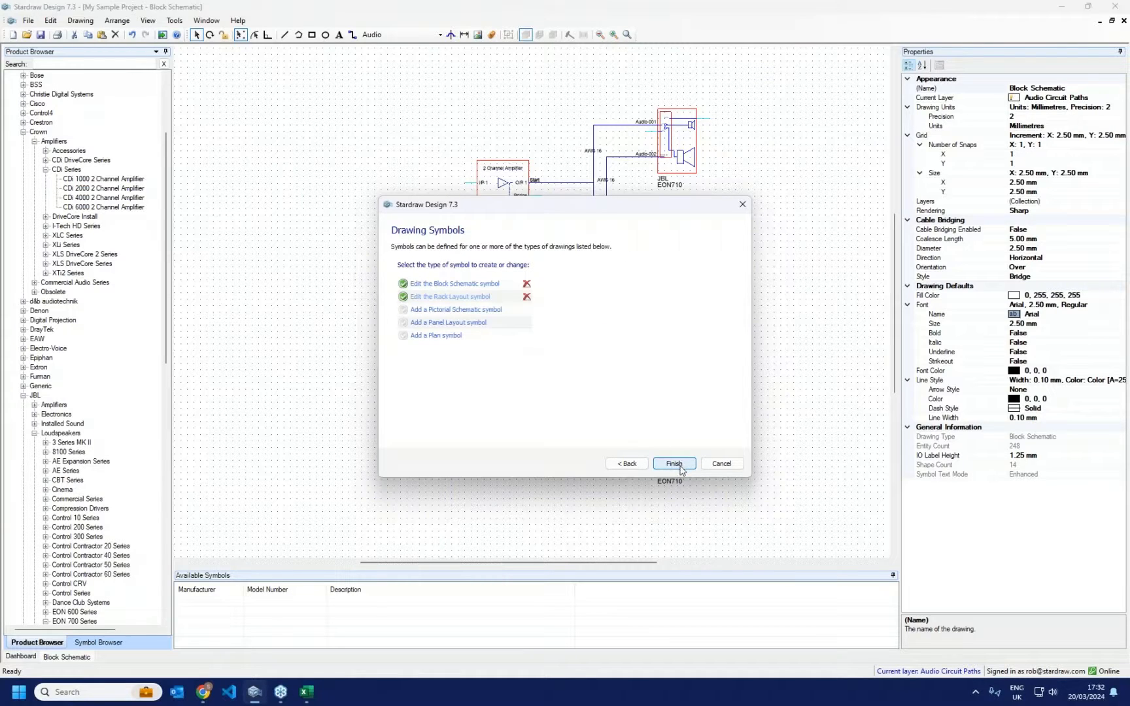
{"action": "left_click", "coordinate": [679, 468]}
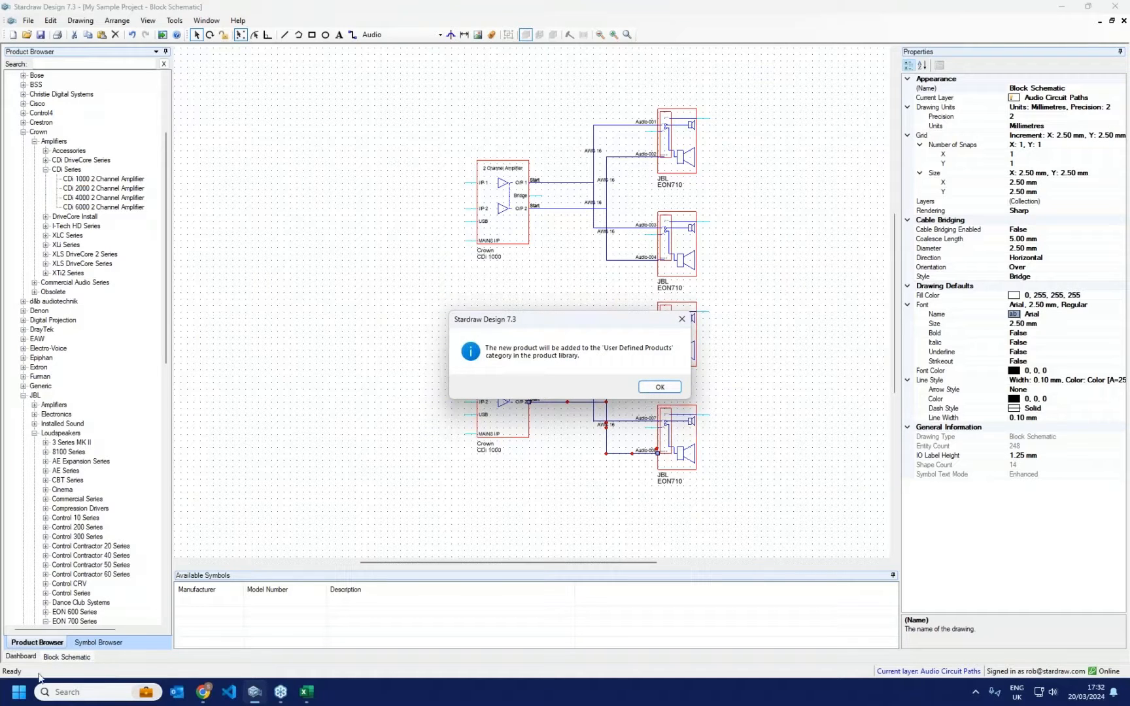
{"action": "left_click", "coordinate": [660, 388]}
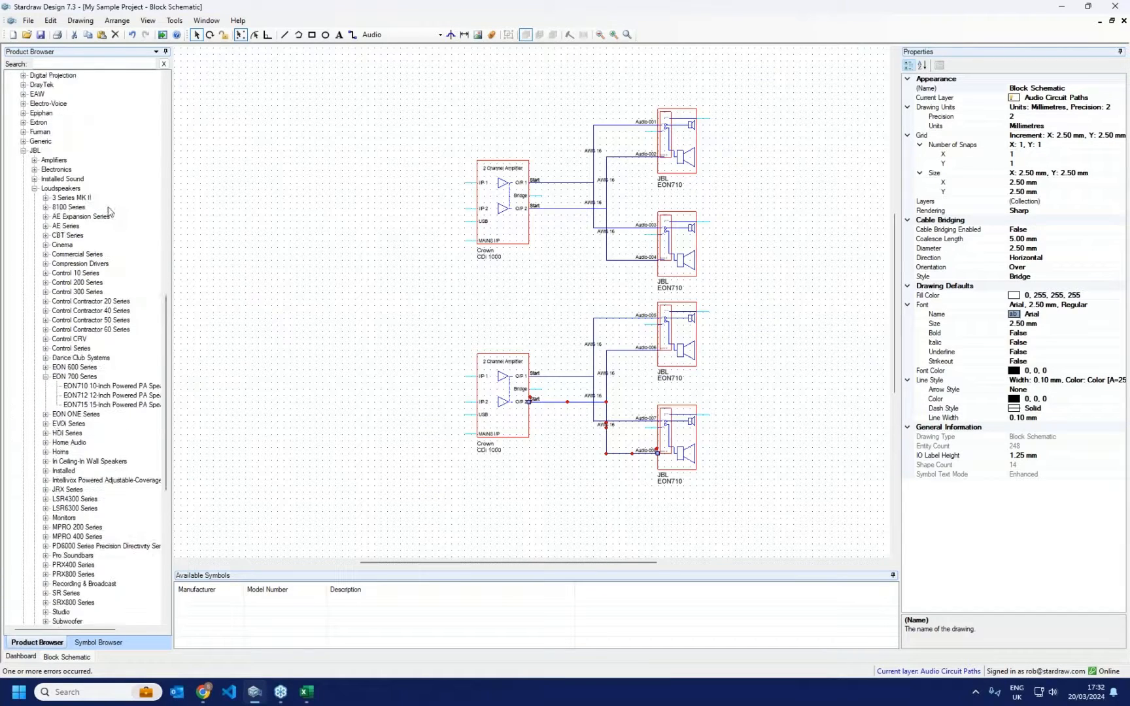
Step: Place the user defined ACME Electronics RR-0320 Widget beside the upper CDi 1000, aligning its Audio Output 1 with the amplifier's I/P 1
{"action": "scroll", "coordinate": [110, 212], "scroll_direction": "up", "scroll_amount": 2}
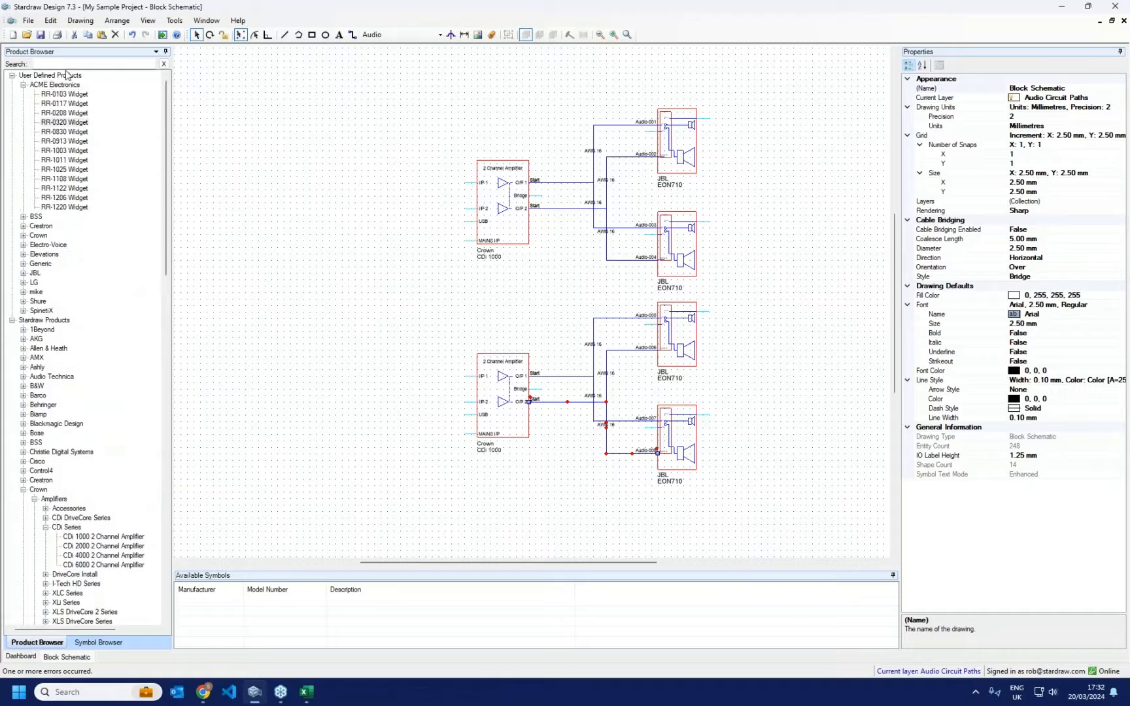
{"action": "left_click", "coordinate": [59, 123]}
{"action": "left_click_drag", "start_coordinate": [59, 123], "coordinate": [243, 272]}
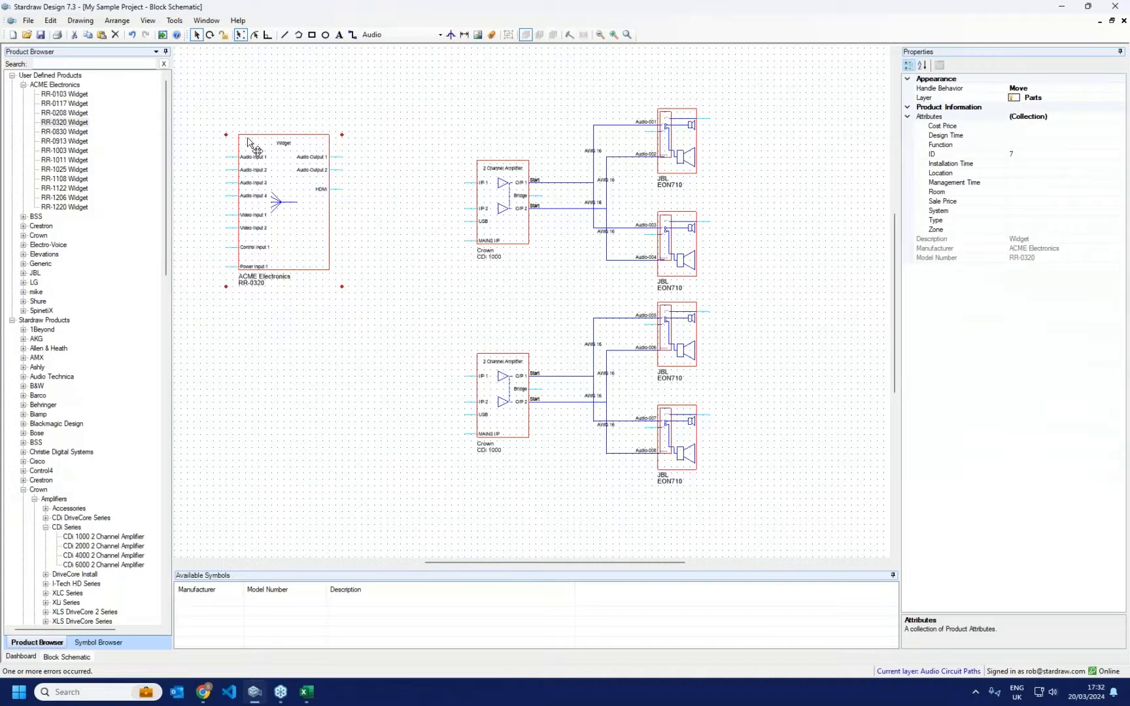
{"action": "scroll", "coordinate": [249, 140], "scroll_direction": "up", "scroll_amount": 5}
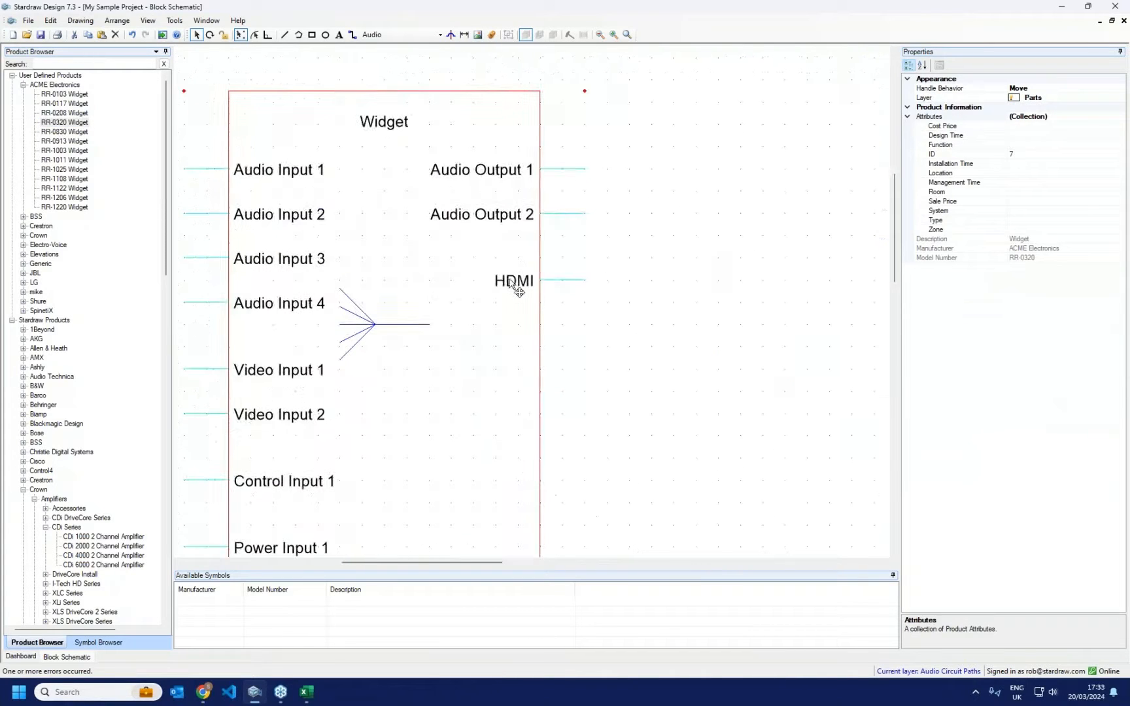
{"action": "scroll", "coordinate": [327, 259], "scroll_direction": "down", "scroll_amount": 5}
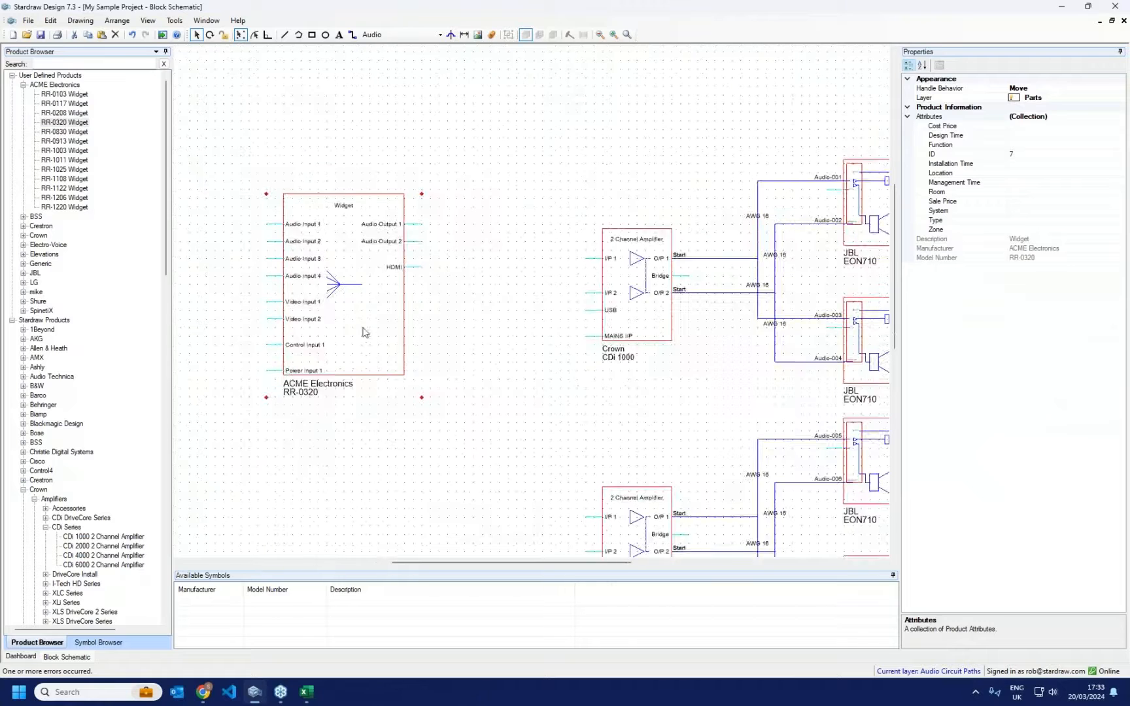
{"action": "left_click_drag", "start_coordinate": [379, 260], "coordinate": [379, 303]}
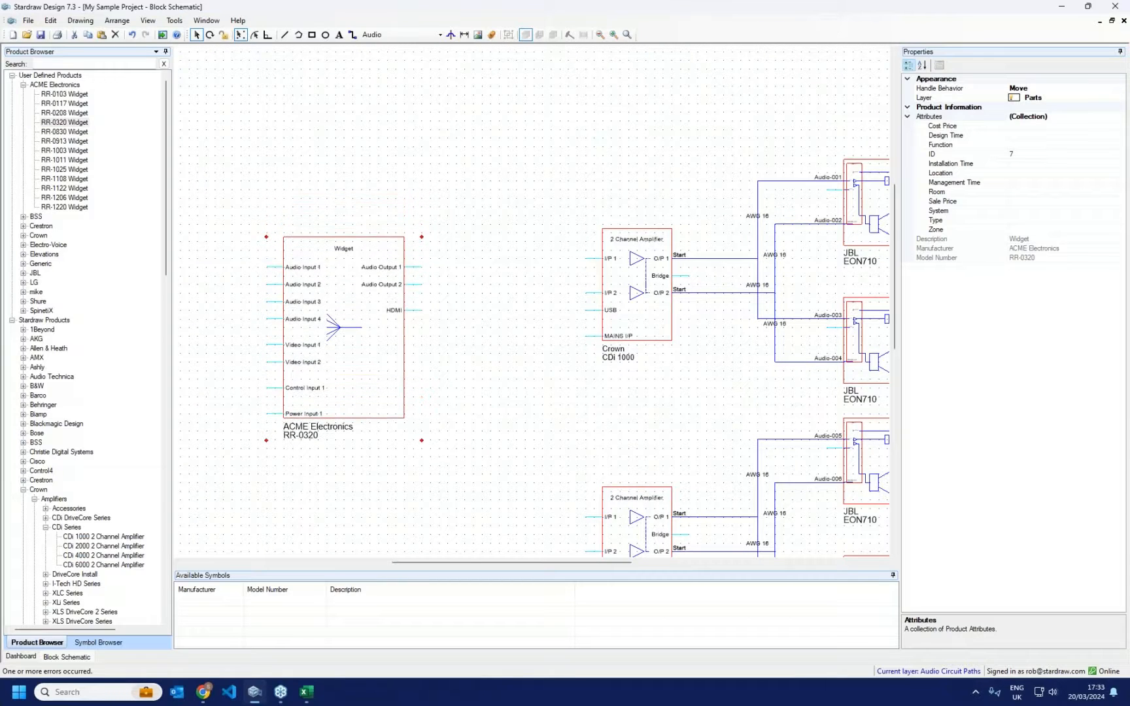
{"action": "key", "text": "Up"}
Step: Draw an audio cable from the Widget's Audio Output 1 to I/P 1 of the upper CDi 1000 and move the Widget higher
{"action": "left_click", "coordinate": [353, 34]}
{"action": "left_click_drag", "start_coordinate": [404, 258], "coordinate": [602, 259]}
{"action": "key", "text": "Escape"}
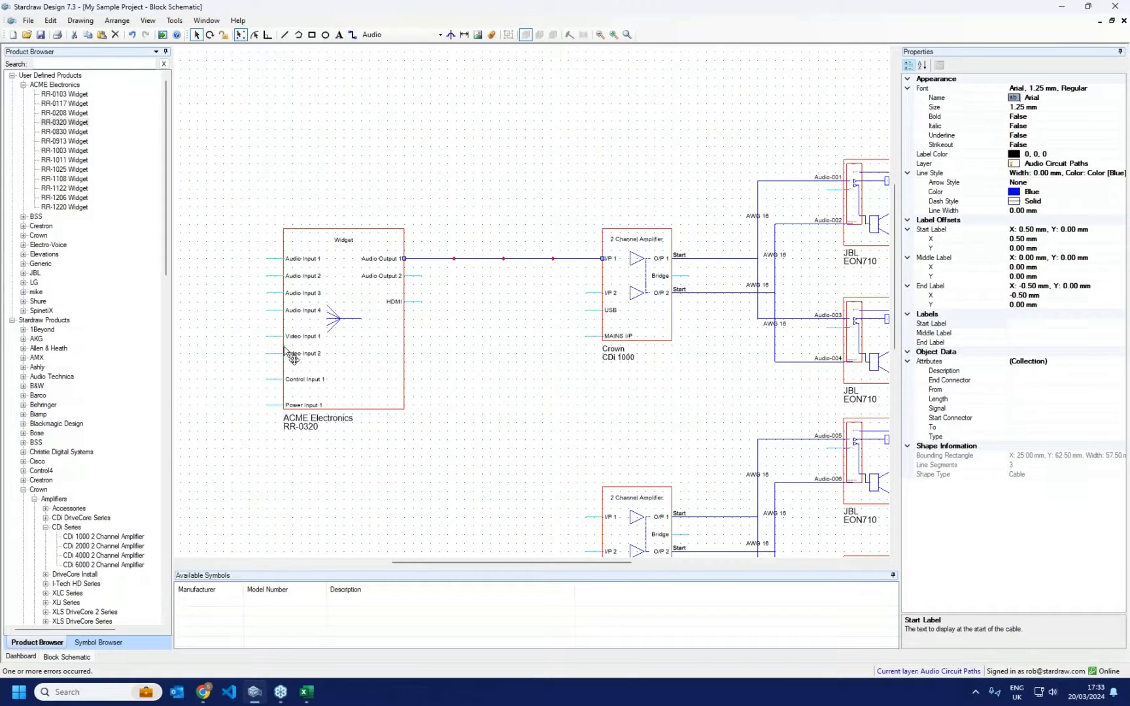
{"action": "left_click_drag", "start_coordinate": [330, 334], "coordinate": [330, 212]}
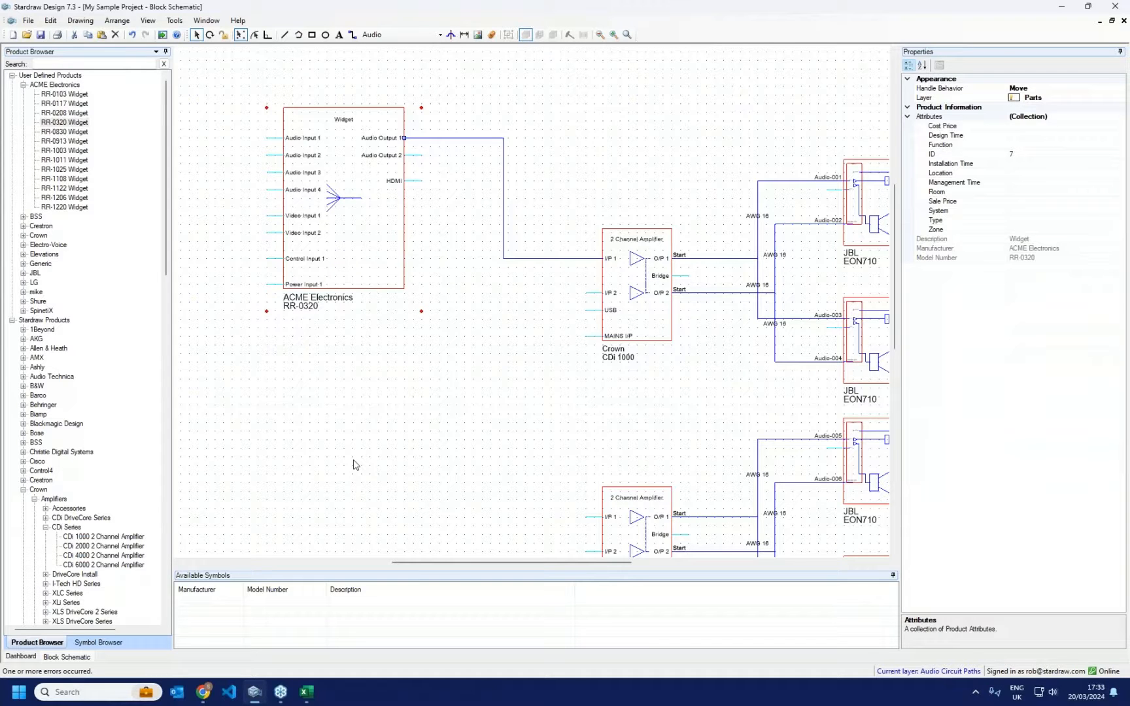
{"action": "scroll", "coordinate": [429, 183], "scroll_direction": "down", "scroll_amount": 3}
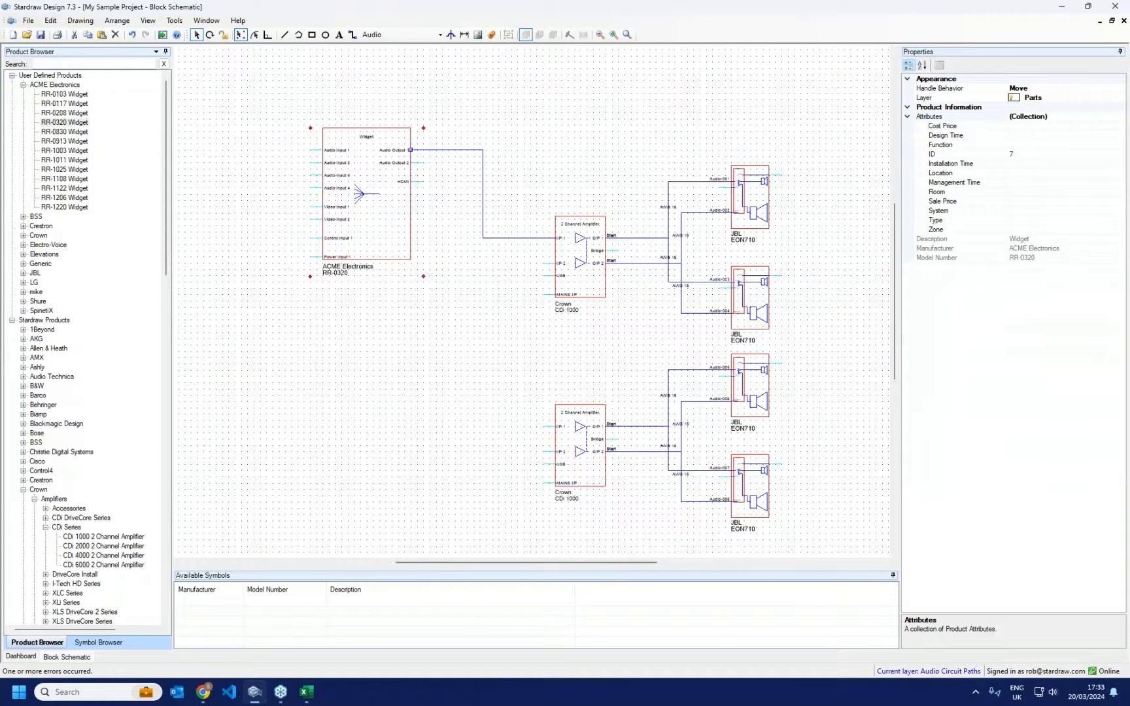
{"action": "scroll", "coordinate": [429, 183], "scroll_direction": "down", "scroll_amount": 1}
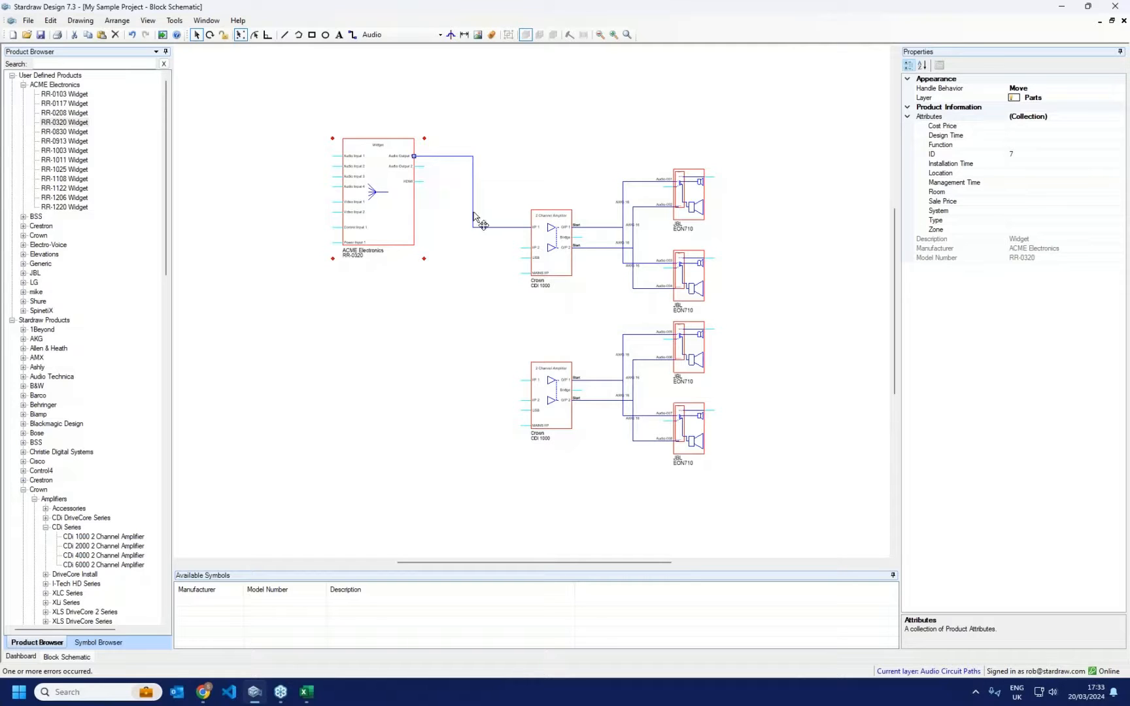
Step: Search the project's product database for "switcher matrix cpt" and add one Extron CPT128AH to the project
{"action": "left_click", "coordinate": [20, 656]}
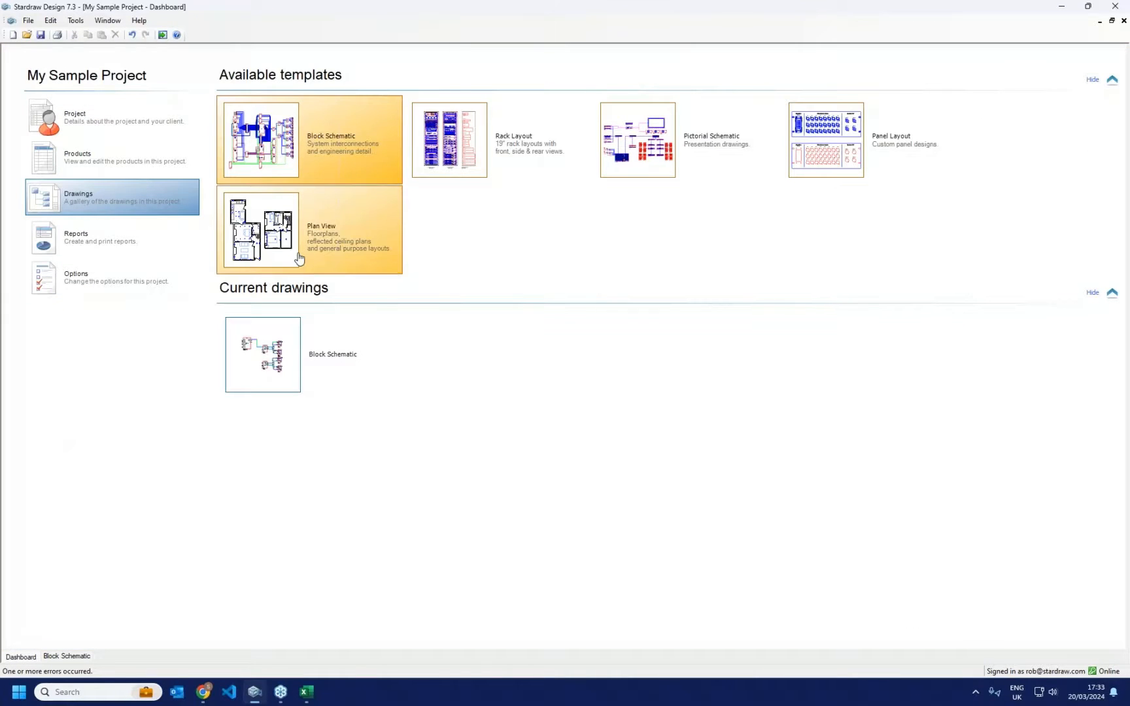
{"action": "left_click", "coordinate": [78, 157]}
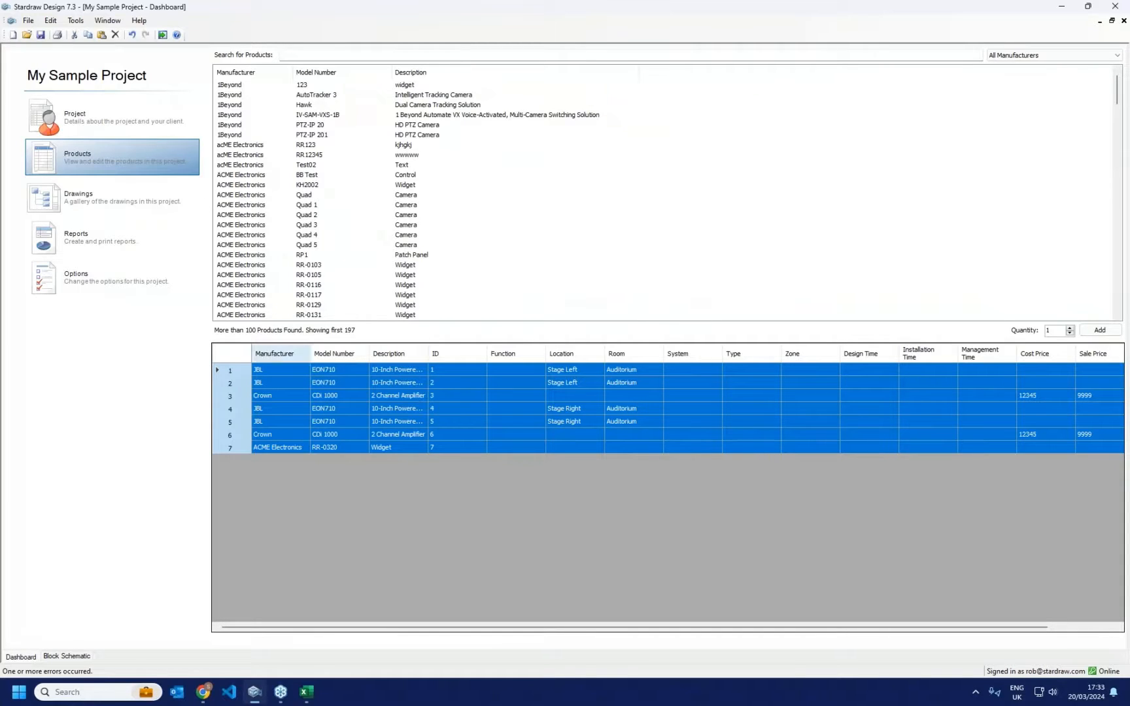
{"action": "left_click", "coordinate": [284, 396]}
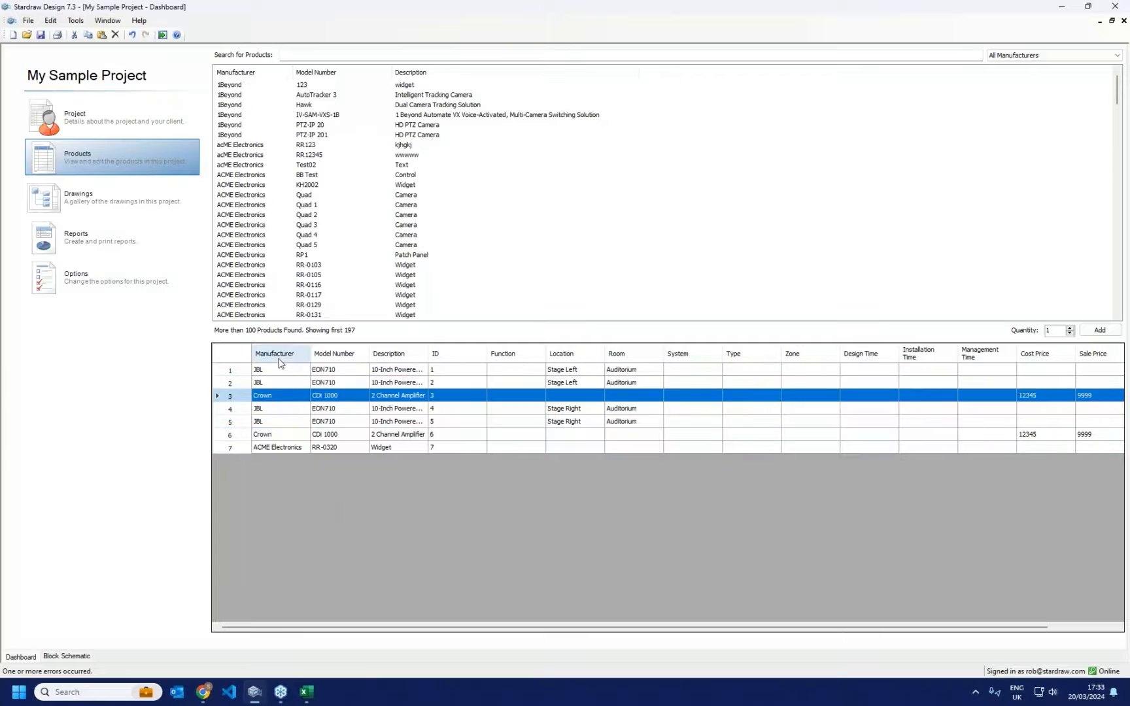
{"action": "left_click", "coordinate": [337, 57]}
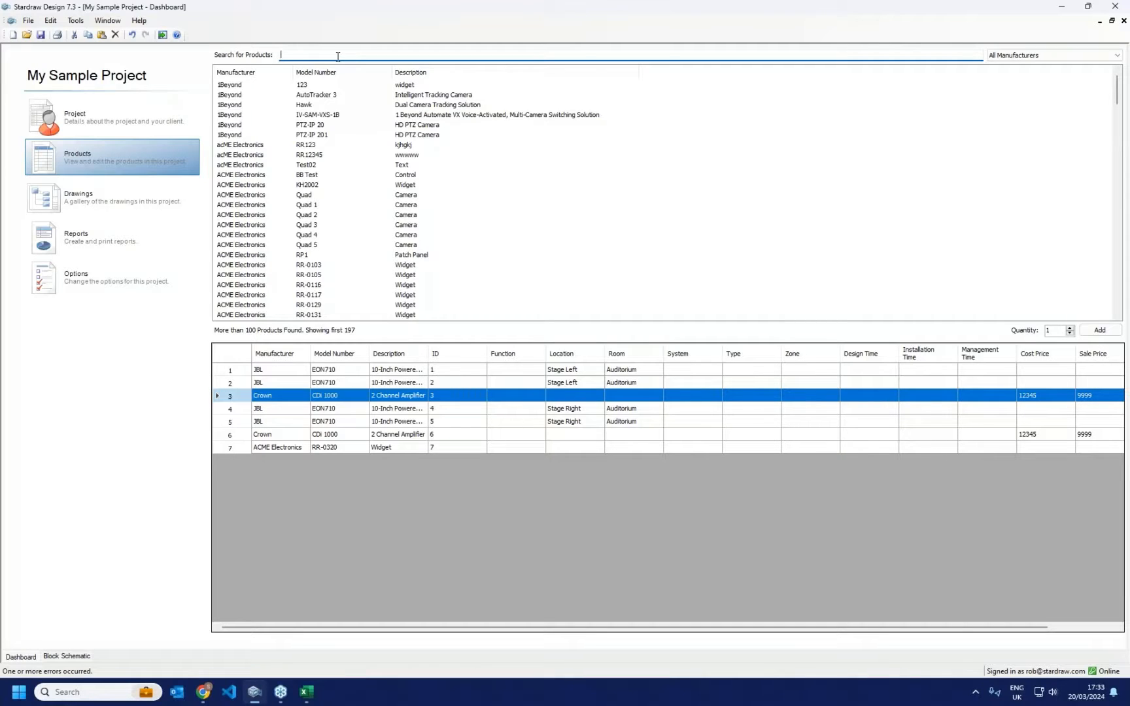
{"action": "type", "text": "switcher"}
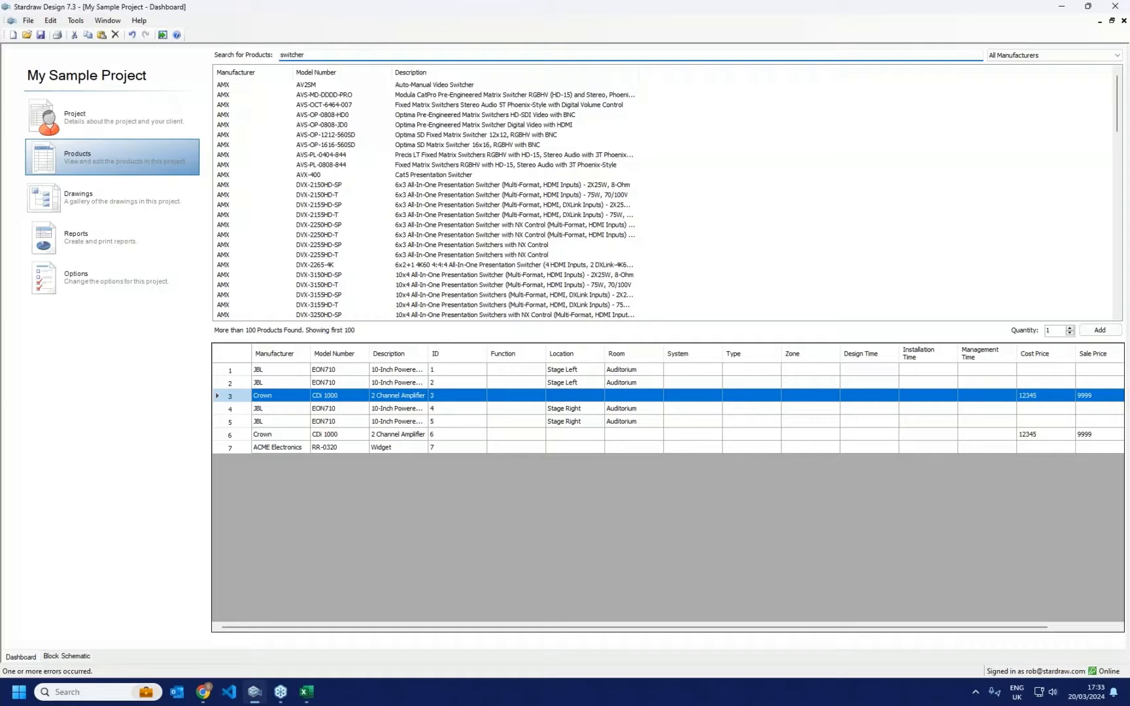
{"action": "type", "text": "matrix"}
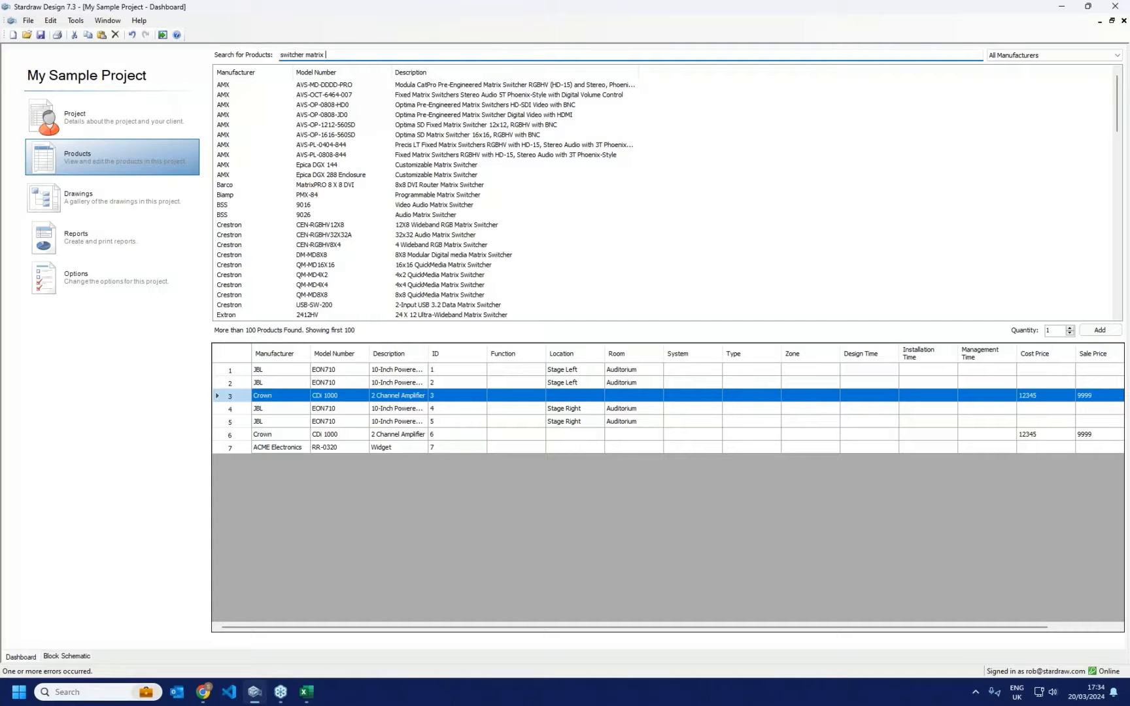
{"action": "type", "text": "cpt"}
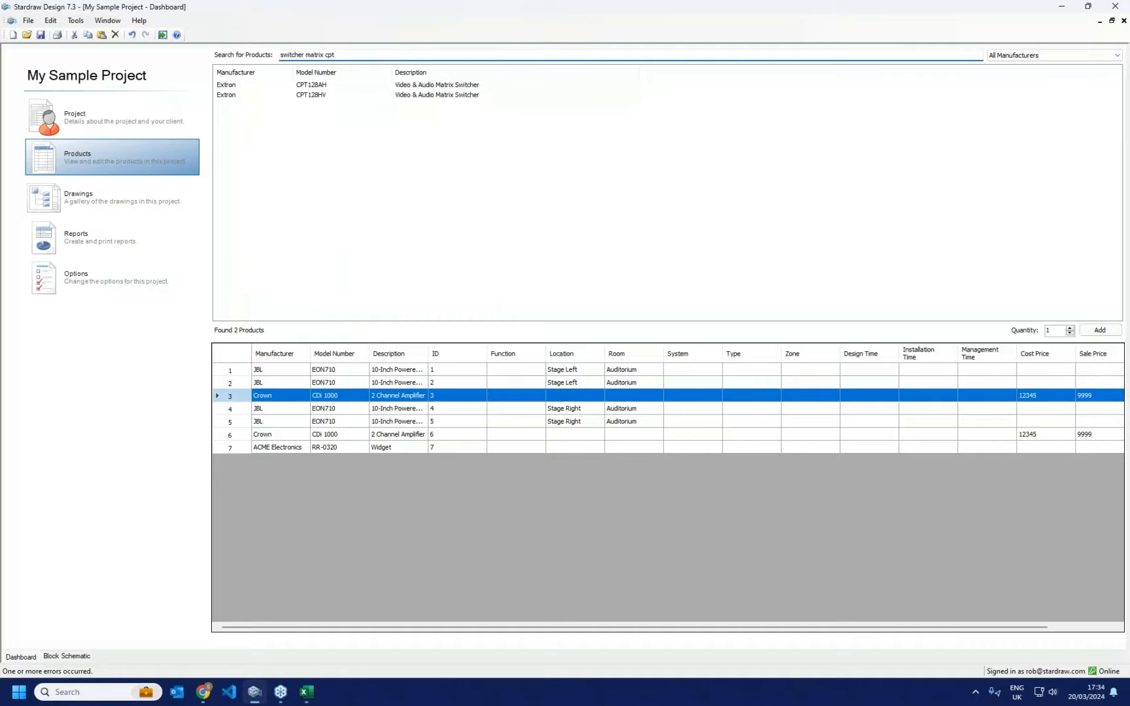
{"action": "double_click", "coordinate": [225, 85]}
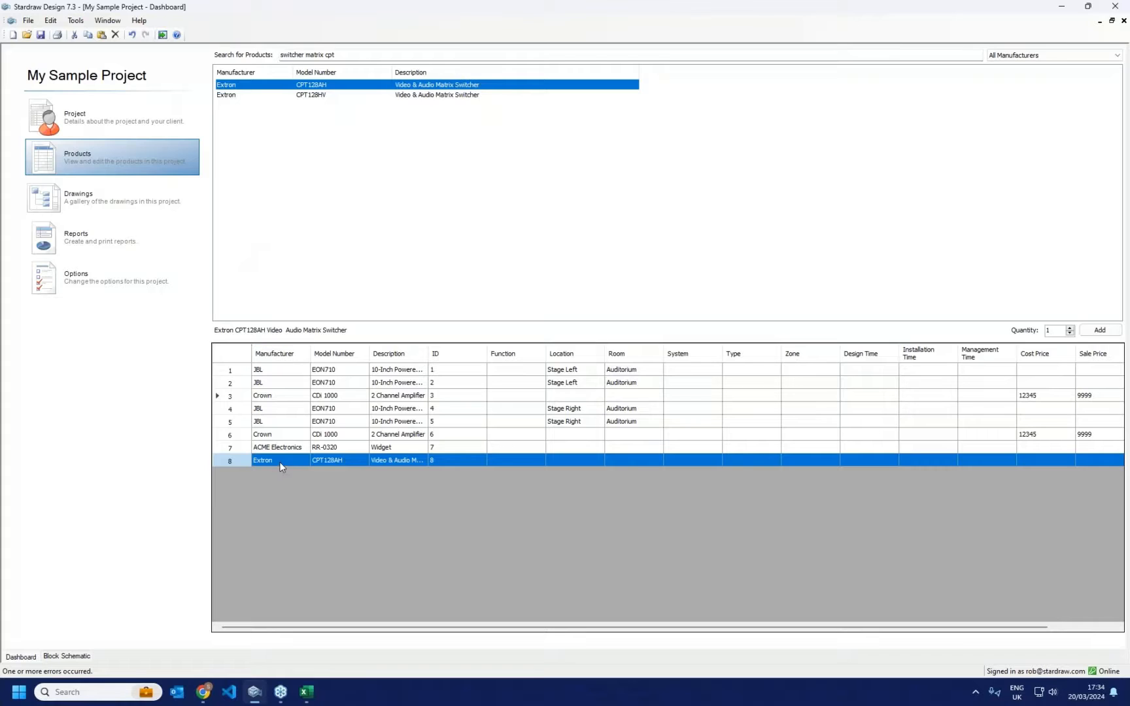
Step: Add three Extron CPT128HV matrix switchers to the project
{"action": "left_click", "coordinate": [323, 95]}
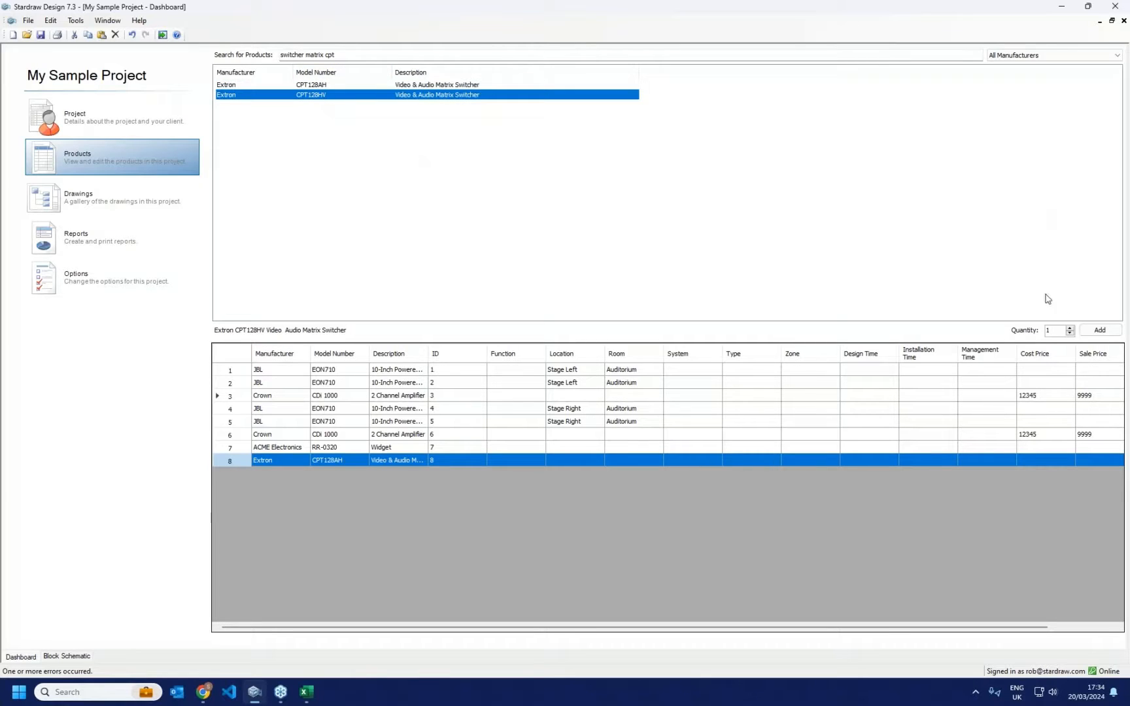
{"action": "double_click", "coordinate": [1070, 328]}
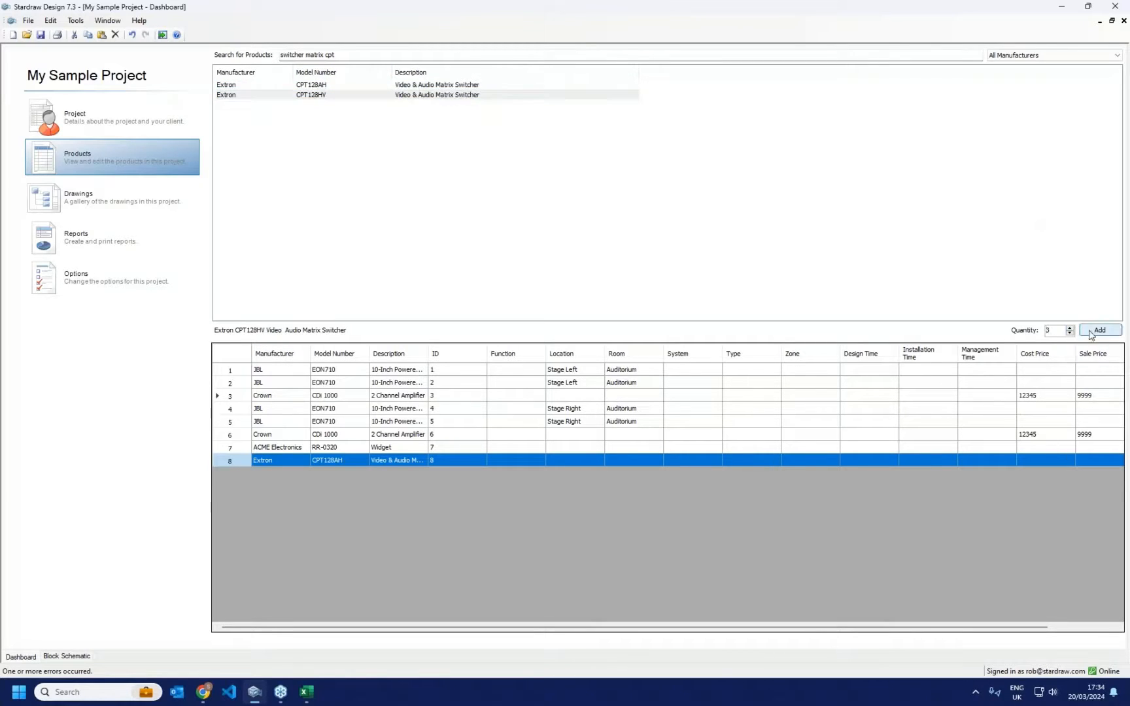
{"action": "left_click", "coordinate": [1100, 330]}
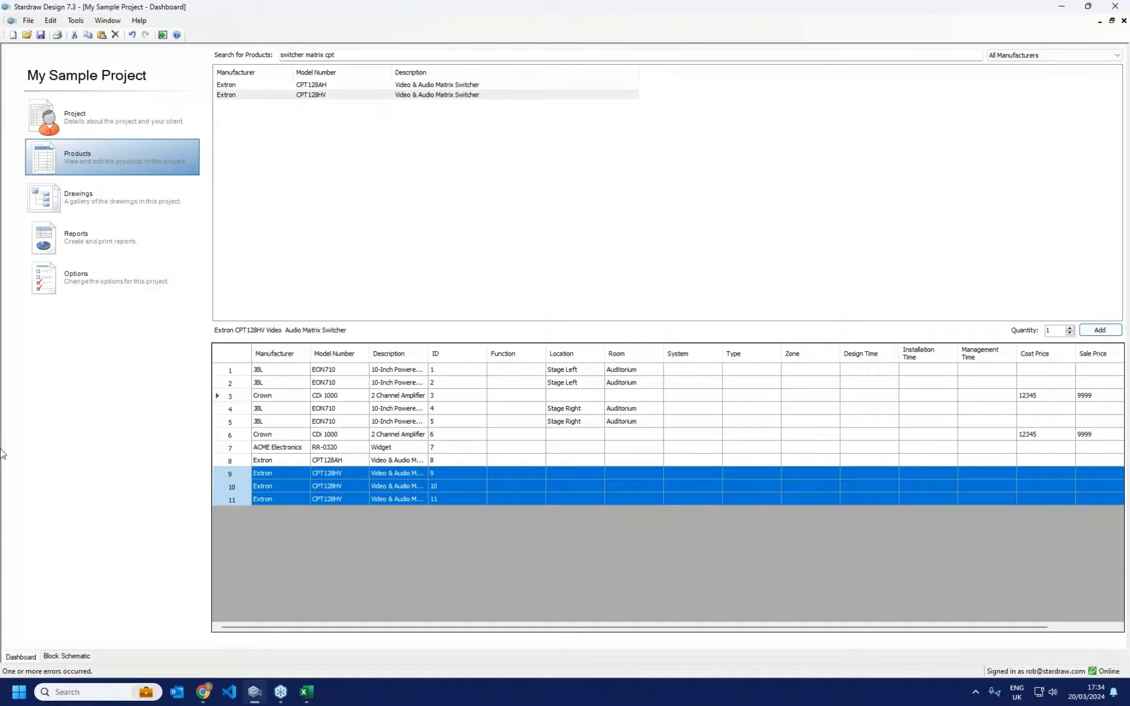
Step: Place the available Extron CPT128AH and three CPT128HV switchers in the block schematic, in the empty area before the amplifiers
{"action": "left_click", "coordinate": [68, 656]}
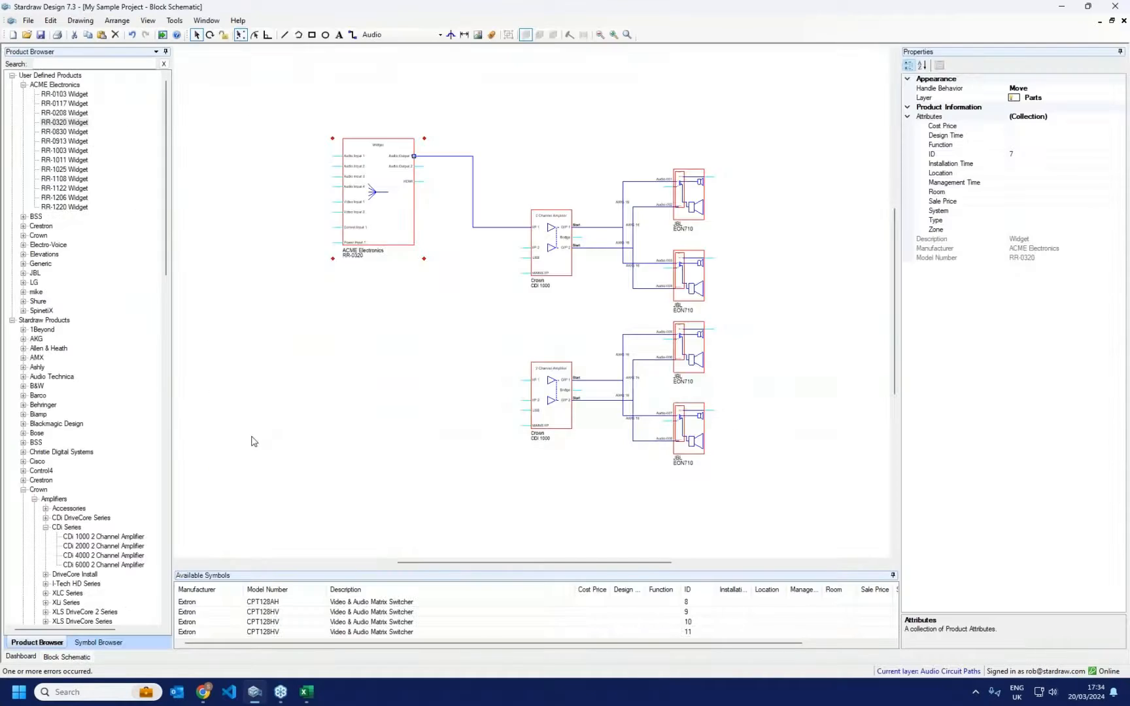
{"action": "scroll", "coordinate": [687, 143], "scroll_direction": "down", "scroll_amount": 1}
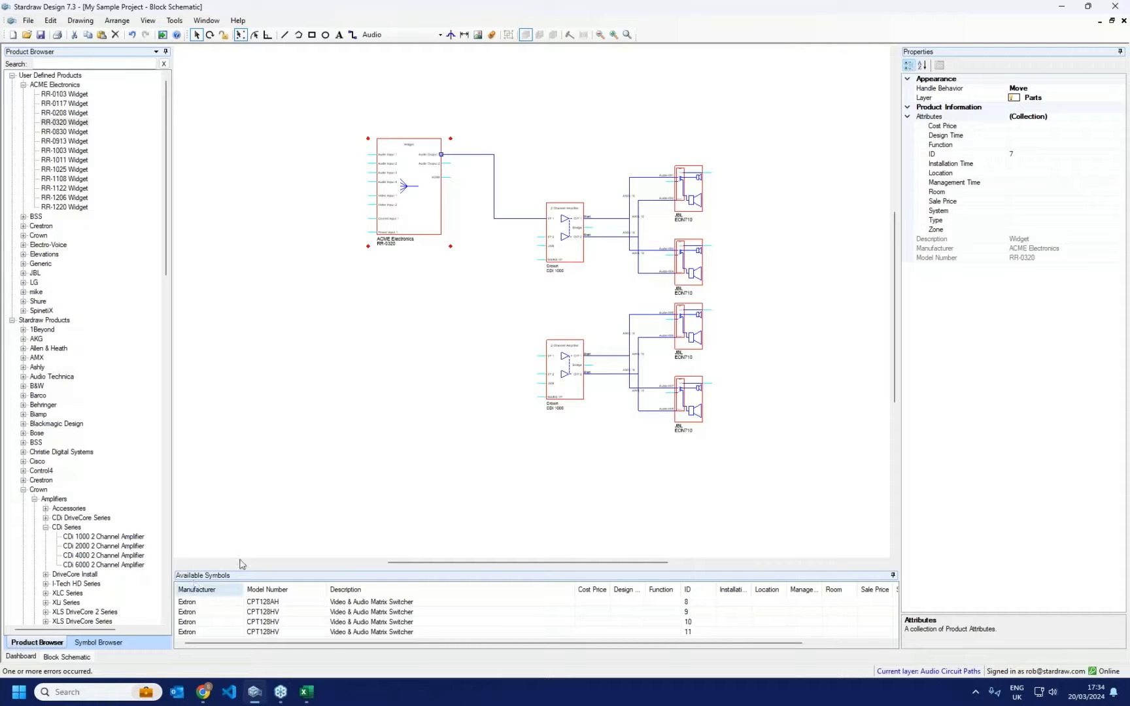
{"action": "left_click_drag", "start_coordinate": [265, 601], "coordinate": [205, 223]}
{"action": "left_click_drag", "start_coordinate": [217, 602], "coordinate": [210, 392]}
{"action": "left_click_drag", "start_coordinate": [213, 602], "coordinate": [327, 356]}
{"action": "left_click_drag", "start_coordinate": [257, 607], "coordinate": [424, 407]}
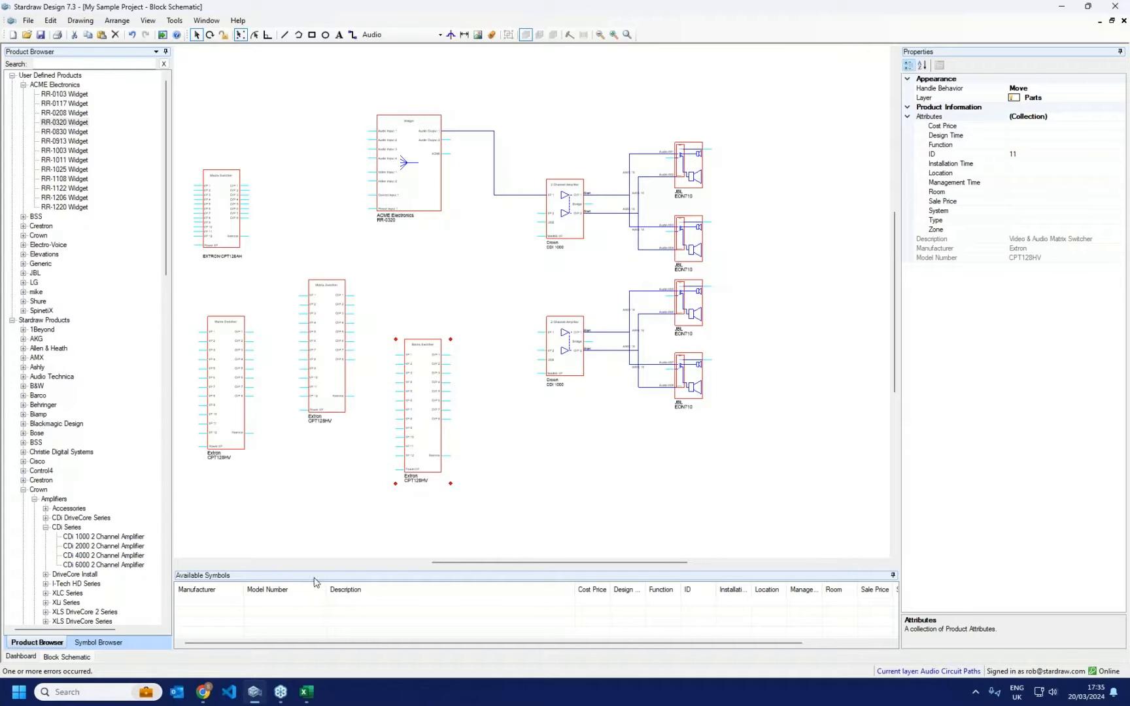
Step: Add a new Rack Layout drawing to the project from the available templates
{"action": "left_click", "coordinate": [20, 657]}
{"action": "left_click", "coordinate": [119, 198]}
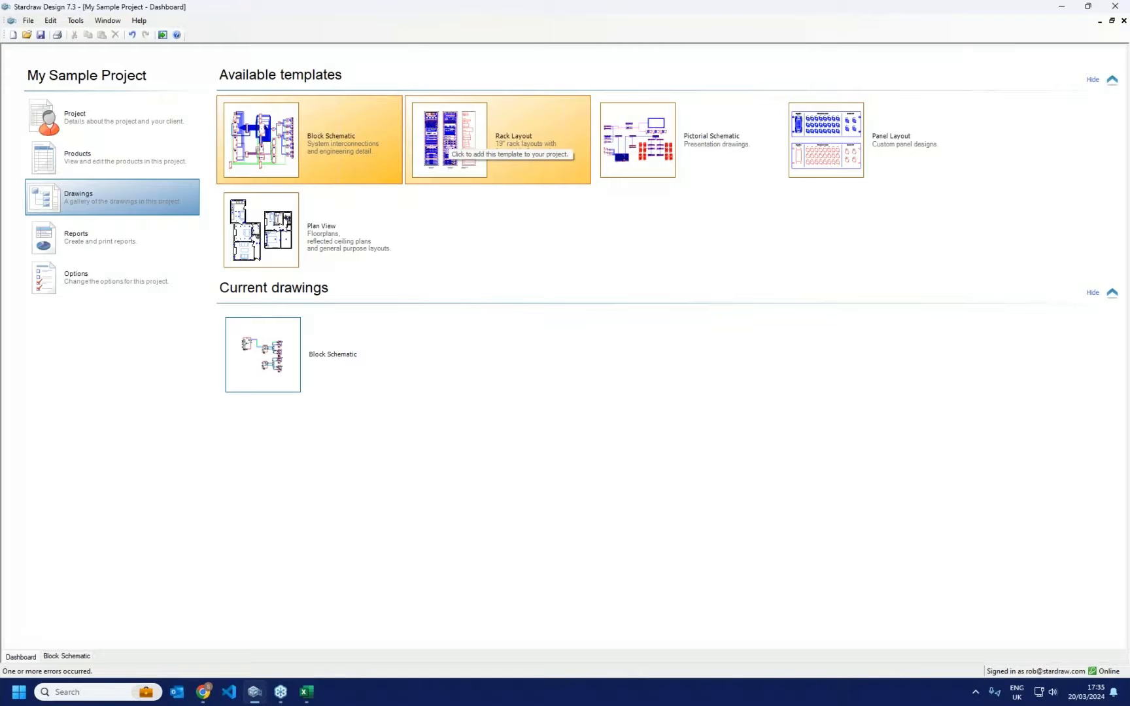
{"action": "left_click", "coordinate": [450, 143]}
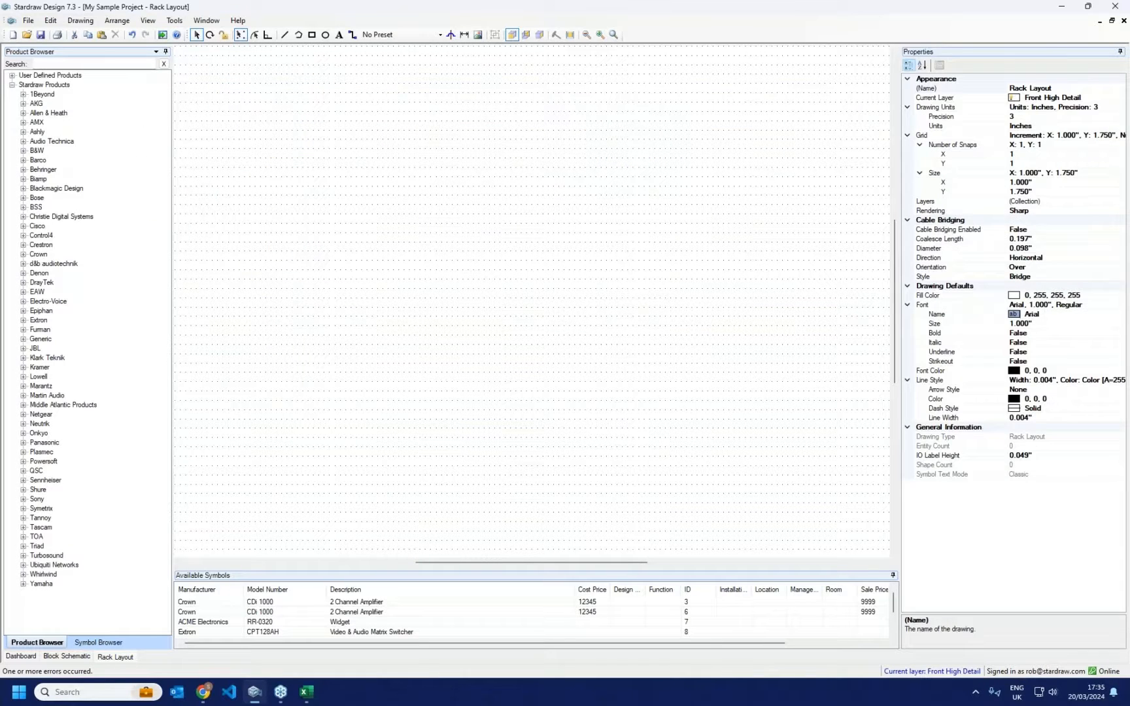
Step: Place the two available Crown CDi 1000 amplifiers in the rack layout, stacked directly one above the other
{"action": "left_click", "coordinate": [84, 657]}
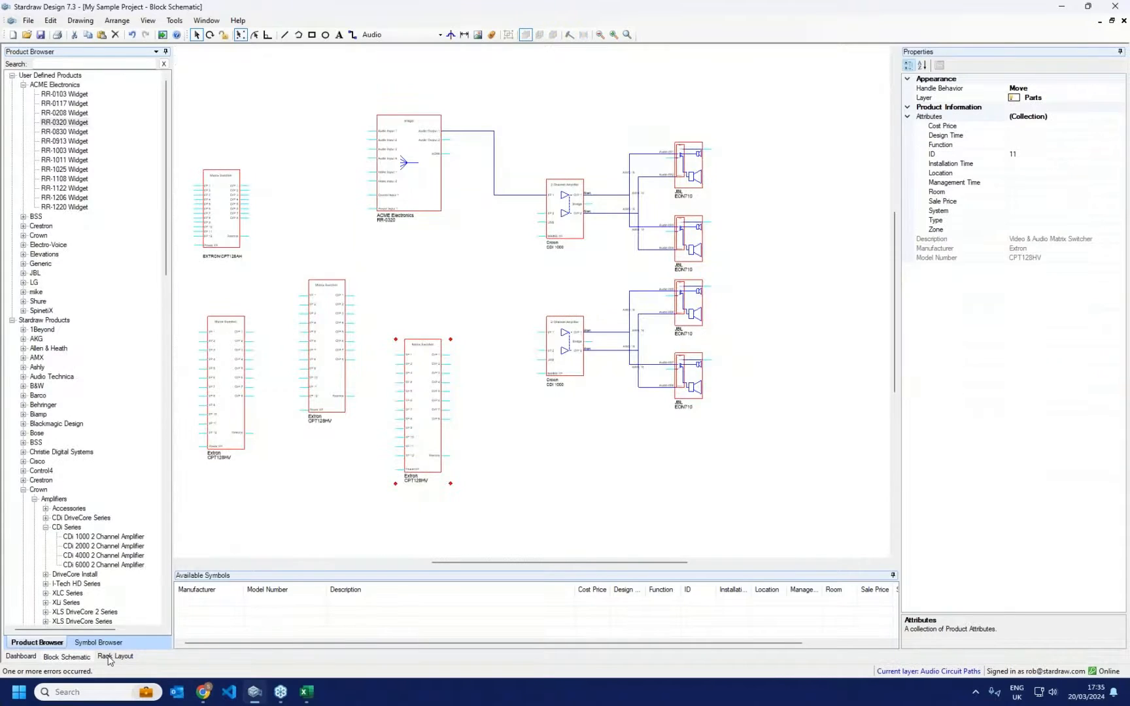
{"action": "left_click", "coordinate": [109, 660]}
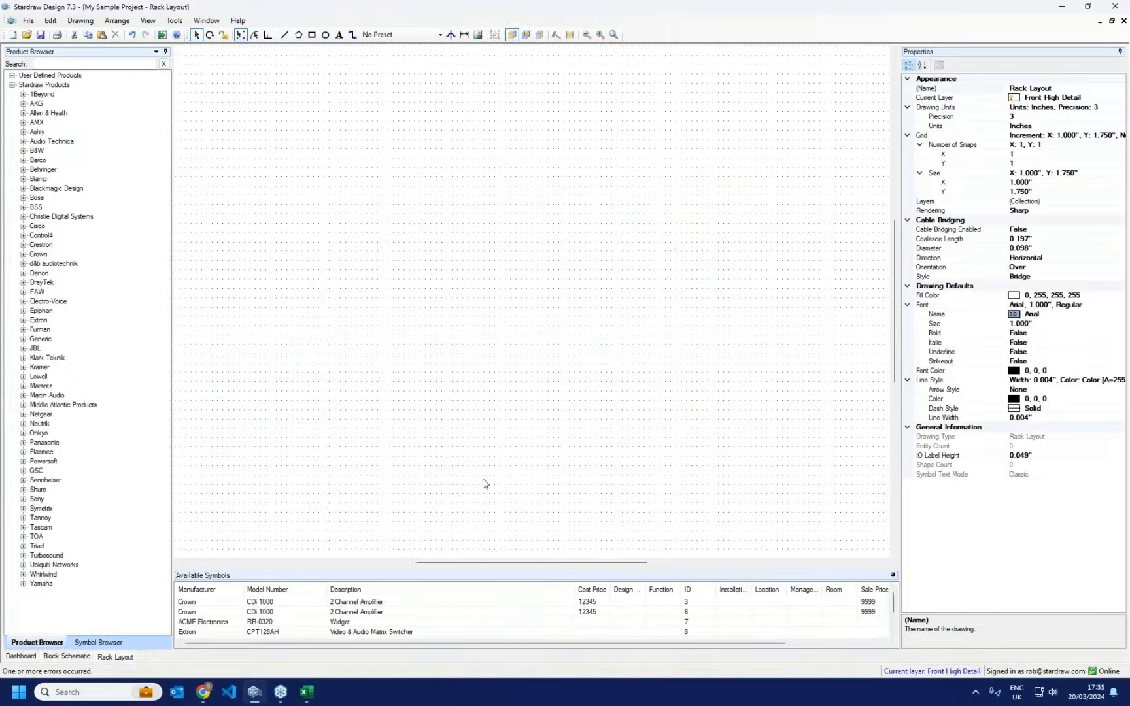
{"action": "left_click_drag", "start_coordinate": [355, 602], "coordinate": [448, 425]}
{"action": "scroll", "coordinate": [480, 325], "scroll_direction": "up", "scroll_amount": 6}
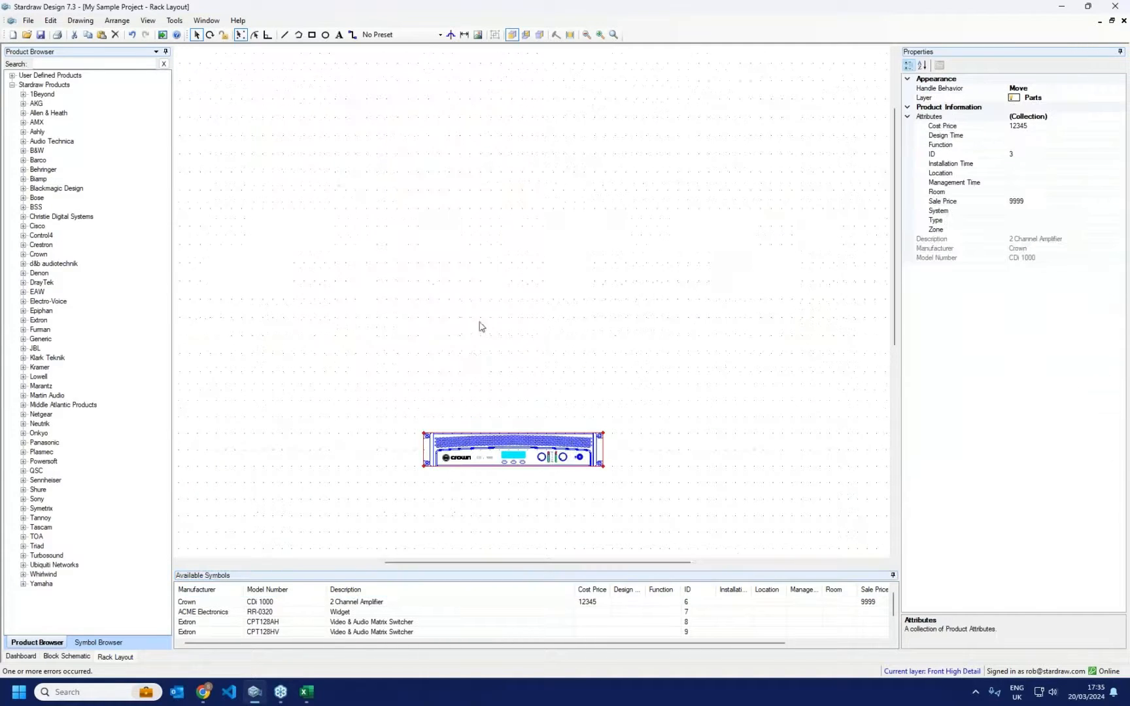
{"action": "left_click_drag", "start_coordinate": [359, 602], "coordinate": [458, 432]}
Step: Place the Extron CPT128AH, the three CPT128HV switchers and the ACME RR-0320 widget in a column above the amplifiers
{"action": "left_click_drag", "start_coordinate": [358, 612], "coordinate": [419, 388]}
{"action": "left_click_drag", "start_coordinate": [363, 612], "coordinate": [419, 327]}
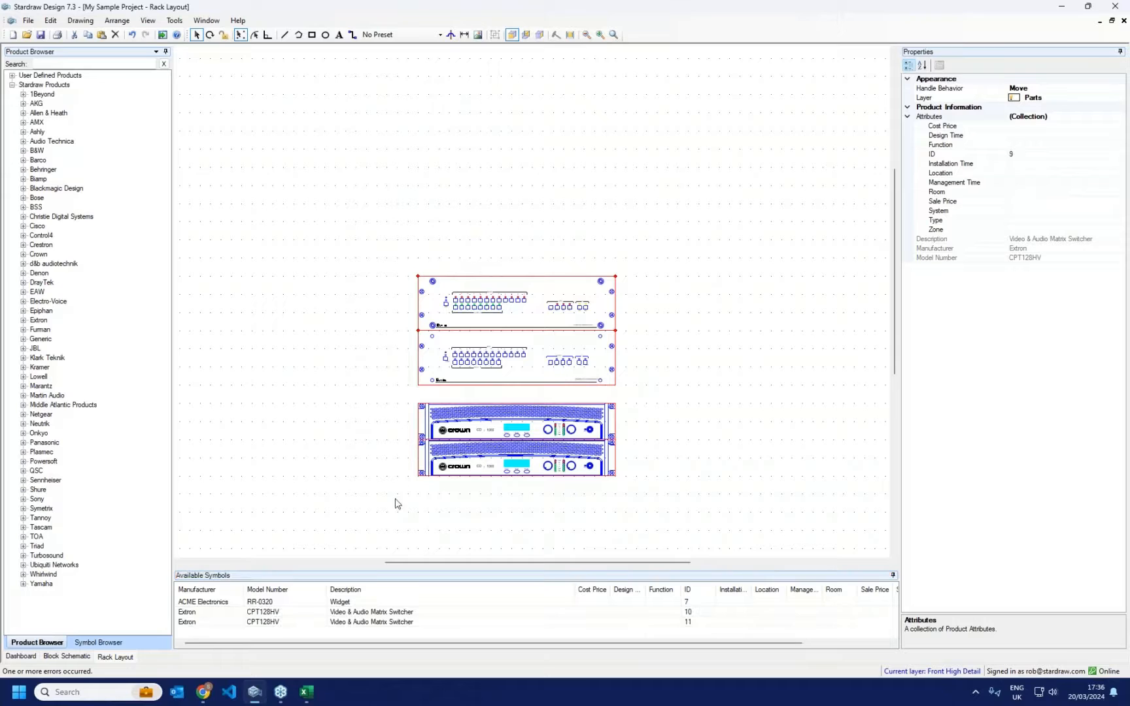
{"action": "left_click", "coordinate": [364, 615]}
{"action": "left_click_drag", "start_coordinate": [364, 615], "coordinate": [418, 260]}
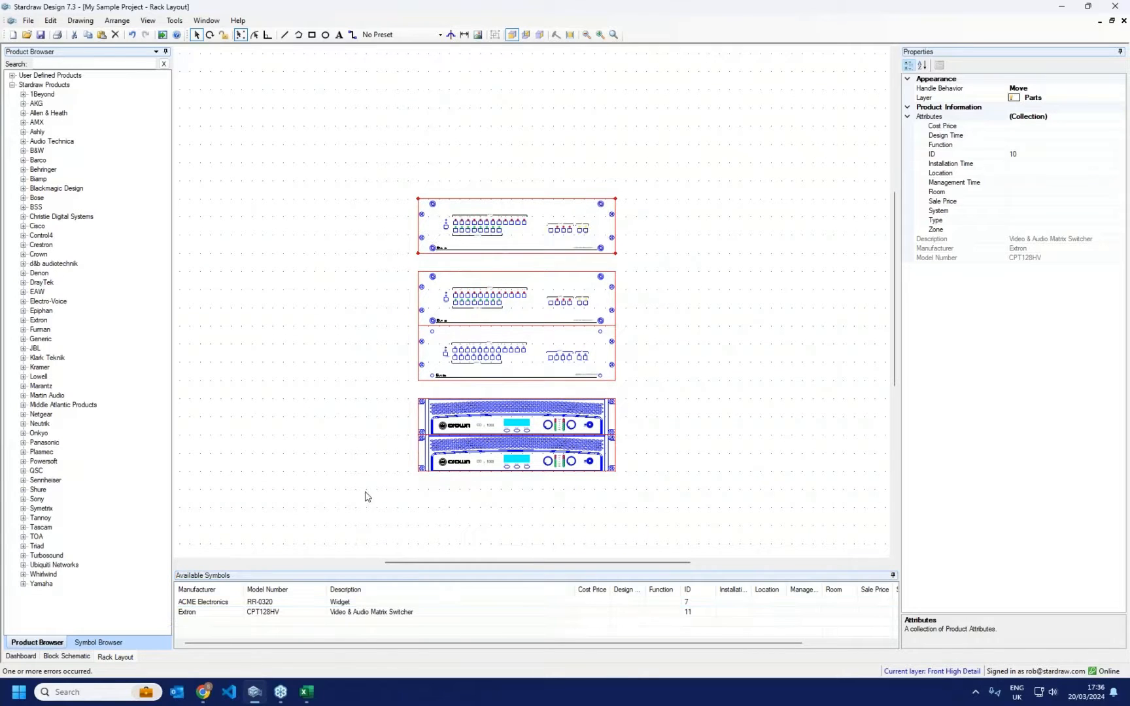
{"action": "left_click_drag", "start_coordinate": [351, 614], "coordinate": [421, 205]}
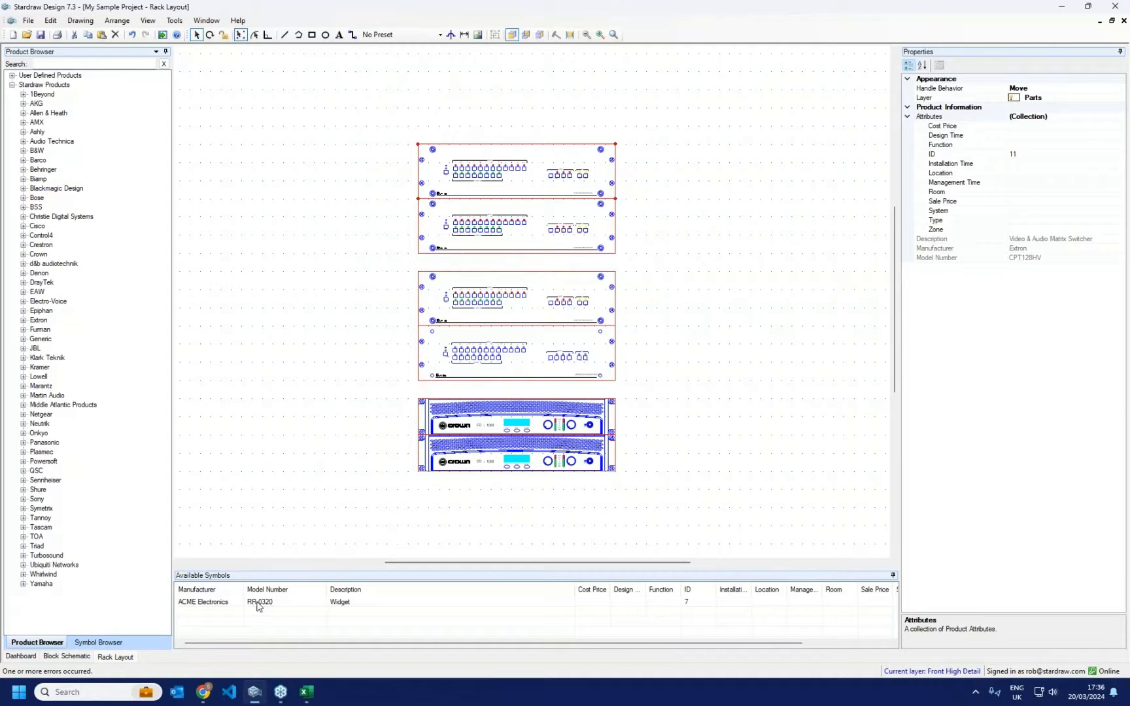
{"action": "left_click_drag", "start_coordinate": [222, 606], "coordinate": [418, 121]}
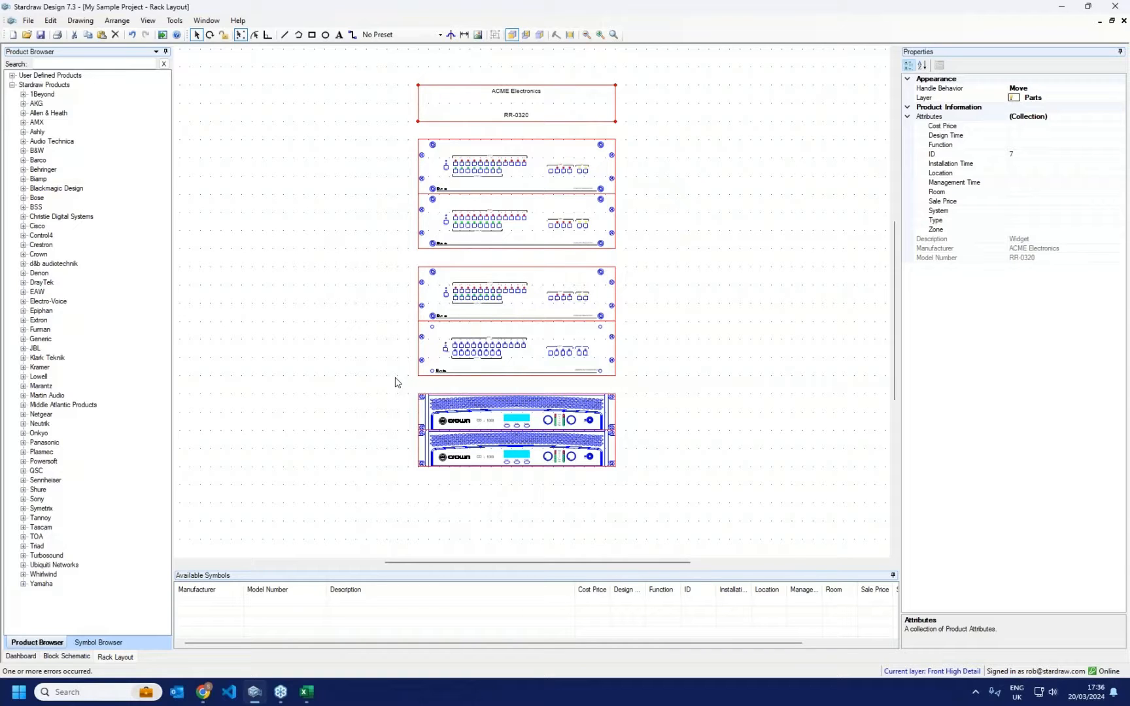
Step: Copy the front panel artwork inside the upper Crown CDi 1000 symbol in the rack layout
{"action": "left_click", "coordinate": [224, 34]}
{"action": "mouse_move", "coordinate": [419, 385]}
{"action": "left_mouse_down"}
{"action": "mouse_move", "coordinate": [523, 446]}
{"action": "mouse_move", "coordinate": [595, 429]}
{"action": "mouse_move", "coordinate": [615, 438]}
{"action": "left_mouse_up"}
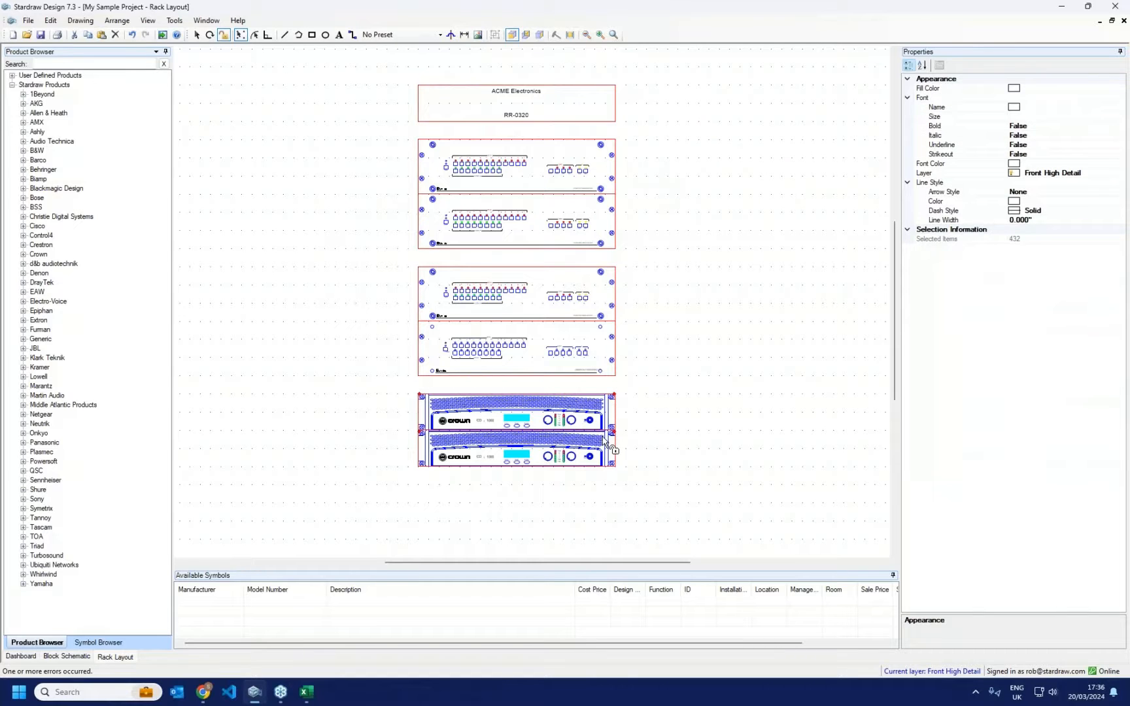
{"action": "left_click", "coordinate": [196, 35]}
Step: Open the symbols of the user defined ACME Electronics RR-0320 Widget for editing
{"action": "left_click", "coordinate": [12, 76]}
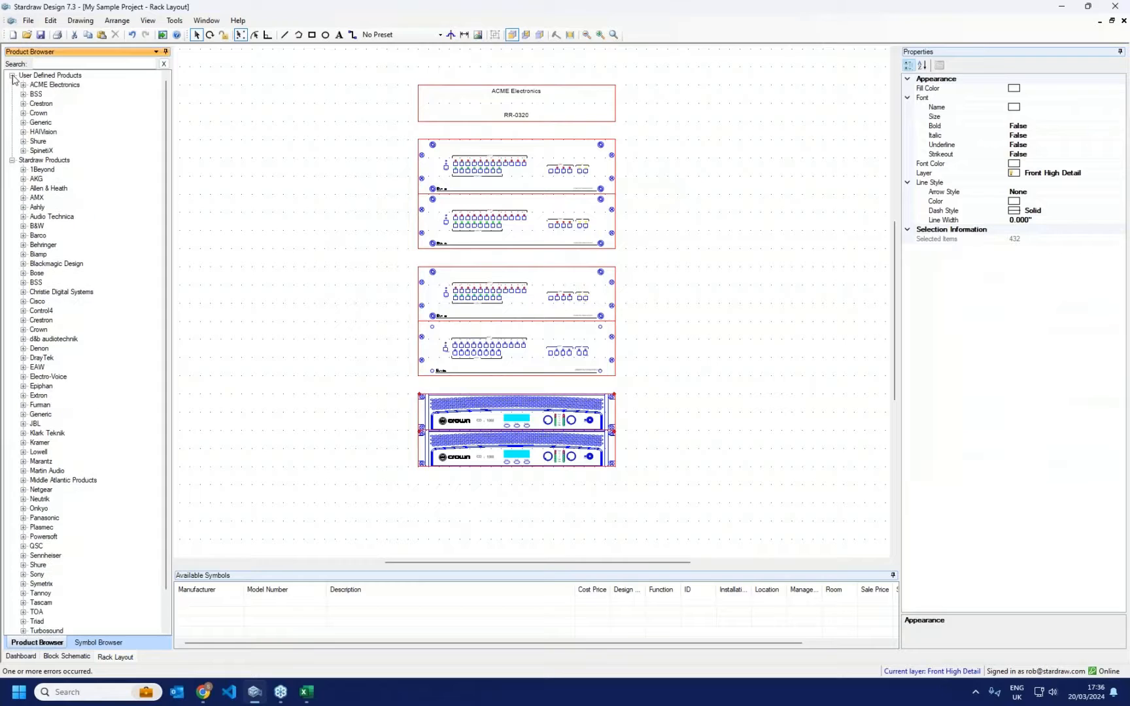
{"action": "left_click", "coordinate": [23, 85]}
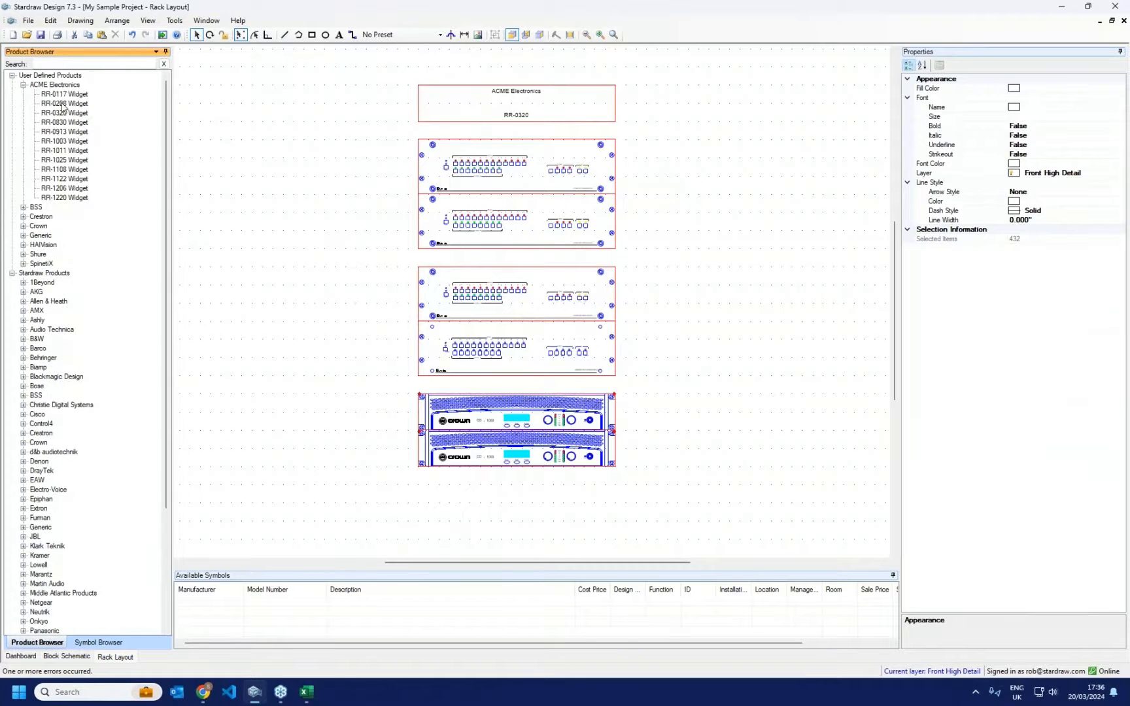
{"action": "left_click", "coordinate": [58, 116]}
{"action": "right_click", "coordinate": [62, 116]}
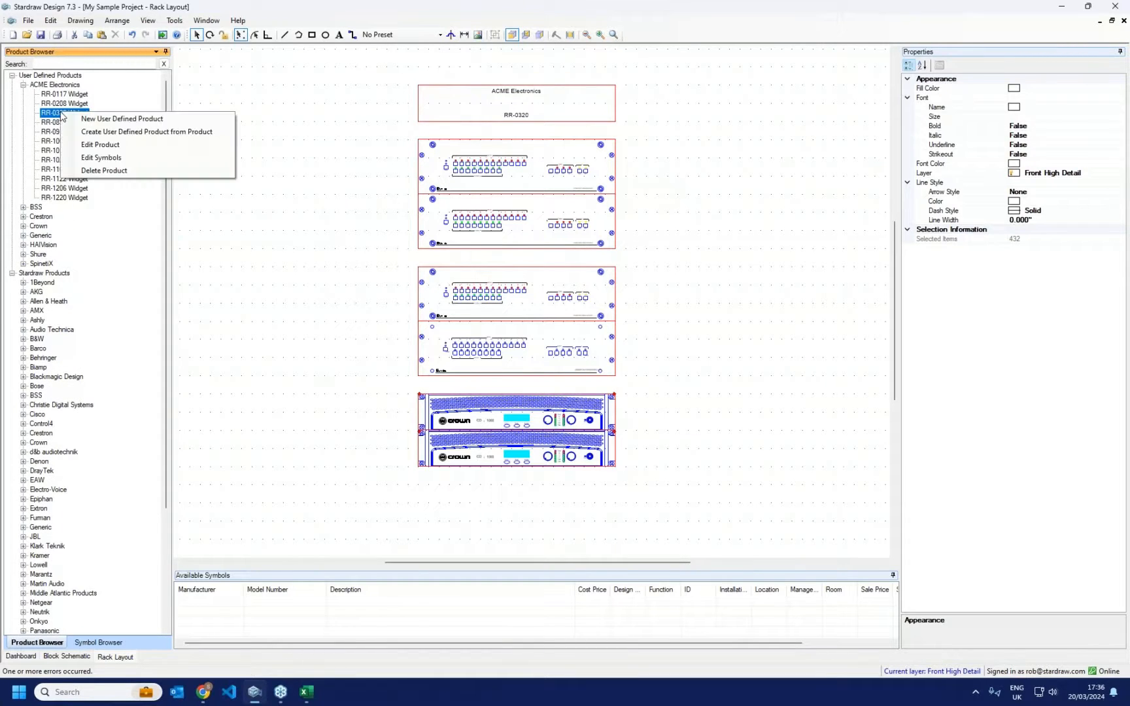
{"action": "left_click", "coordinate": [115, 159]}
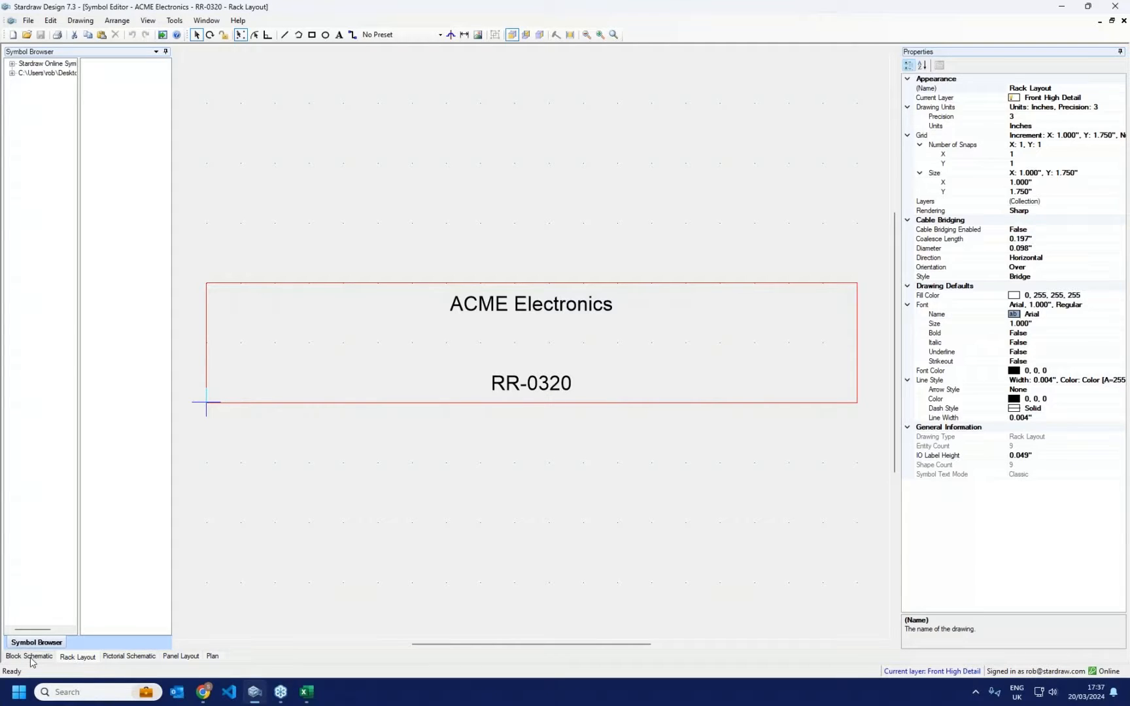
Step: Replace the manufacturer and model texts in the RR-0320 rack symbol with the copied Crown artwork on the current layer
{"action": "left_click_drag", "start_coordinate": [404, 252], "coordinate": [664, 443]}
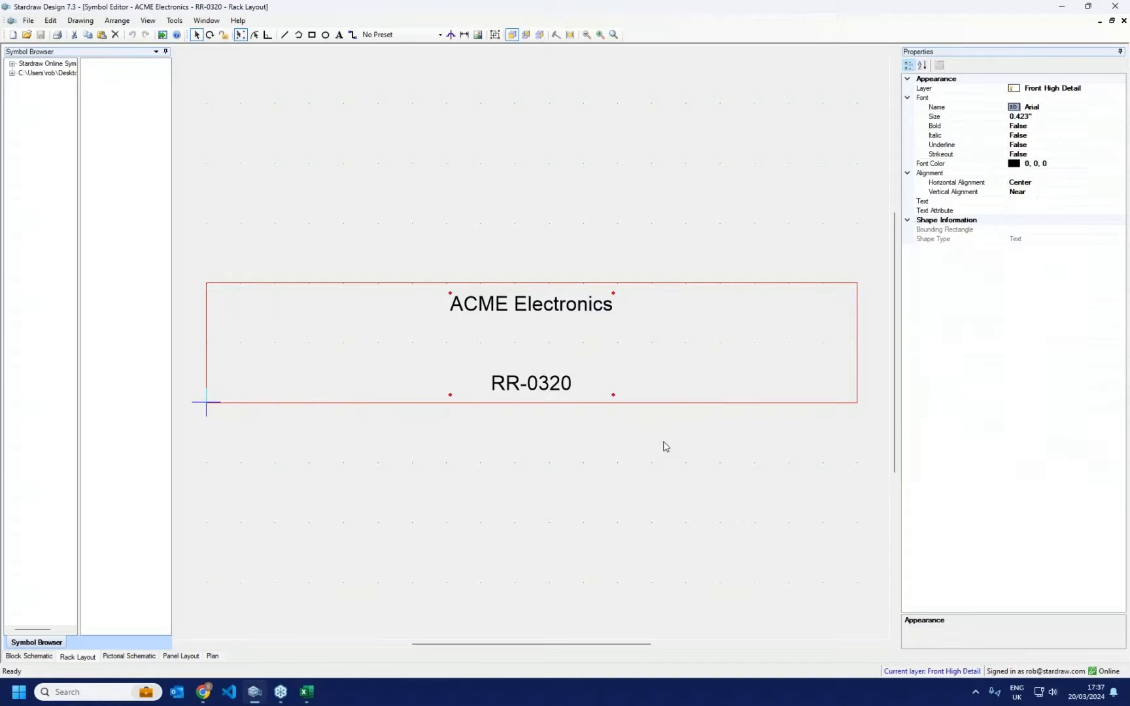
{"action": "key", "text": "Delete"}
{"action": "right_click", "coordinate": [263, 314]}
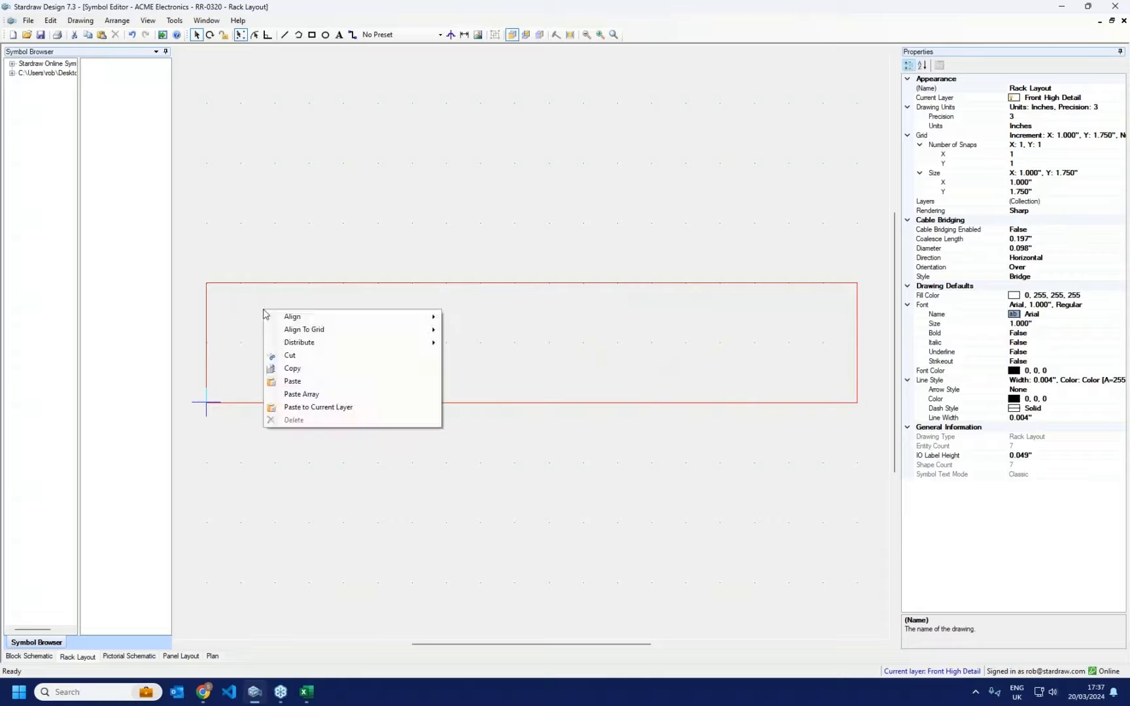
{"action": "left_click", "coordinate": [304, 407]}
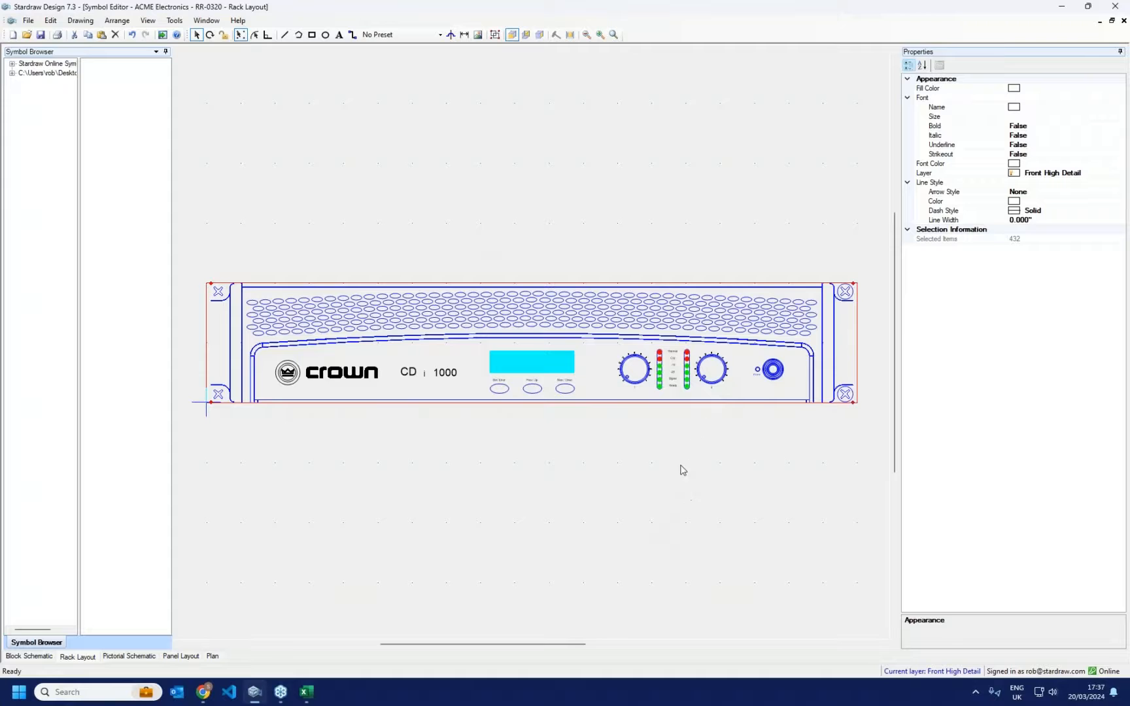
Step: Delete the second knob and its level meter from the rack symbol and change the model label to 1000a
{"action": "left_click_drag", "start_coordinate": [676, 424], "coordinate": [745, 341]}
{"action": "key", "text": "Delete"}
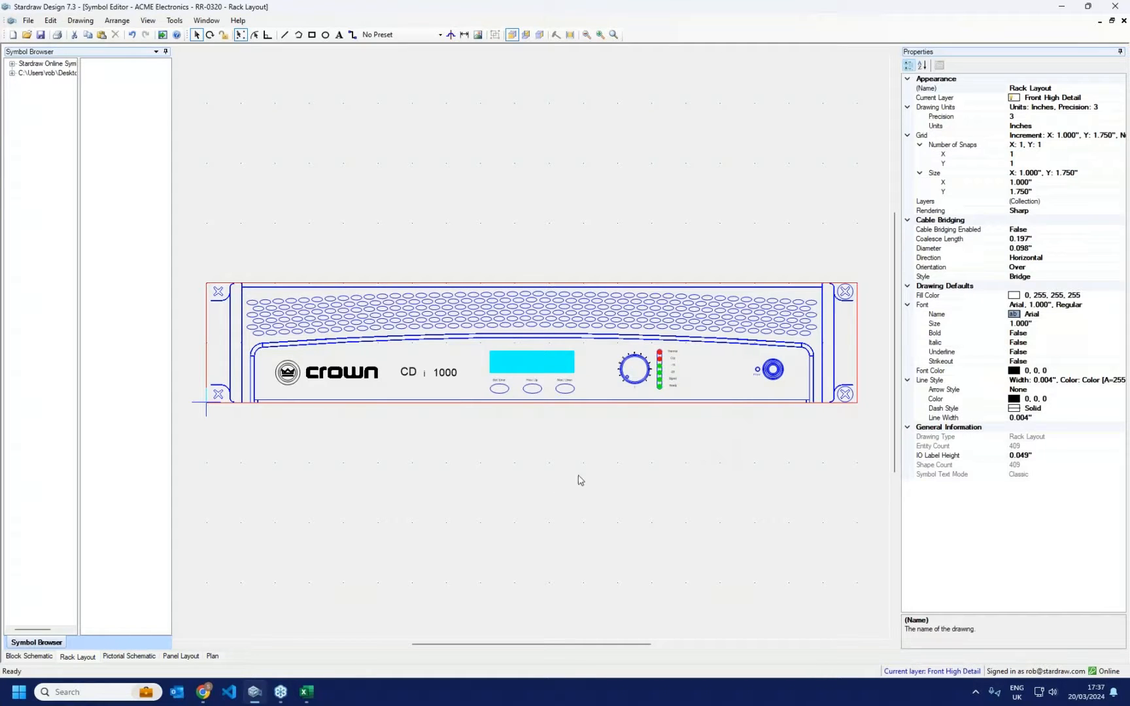
{"action": "double_click", "coordinate": [443, 379]}
{"action": "key", "text": "End"}
{"action": "type", "text": "a"}
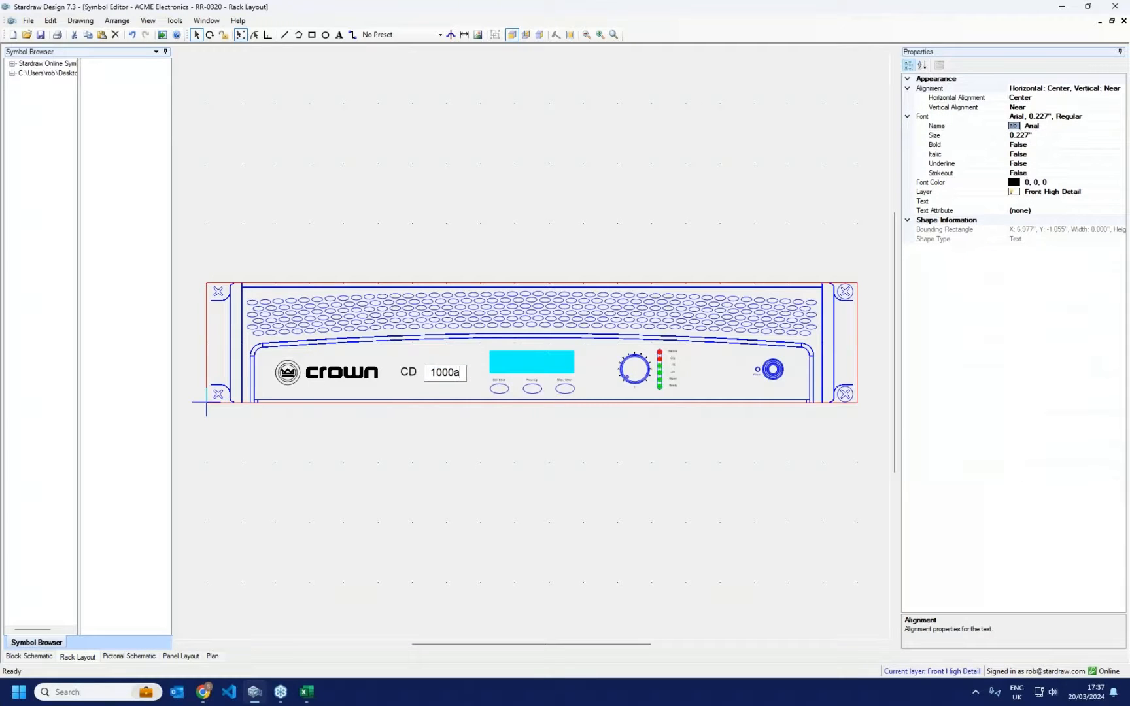
{"action": "left_click", "coordinate": [487, 424]}
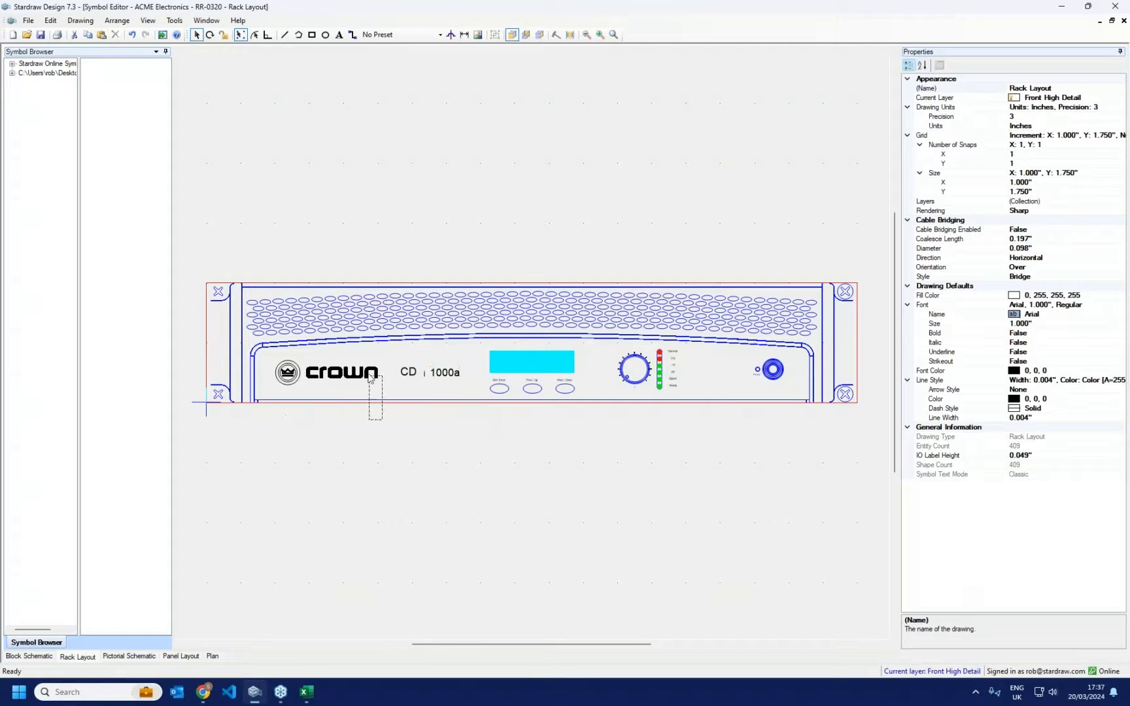
Step: Delete the final letter "n" of the Crown logo, then close the symbol editor and save the changes
{"action": "left_click_drag", "start_coordinate": [359, 350], "coordinate": [384, 422]}
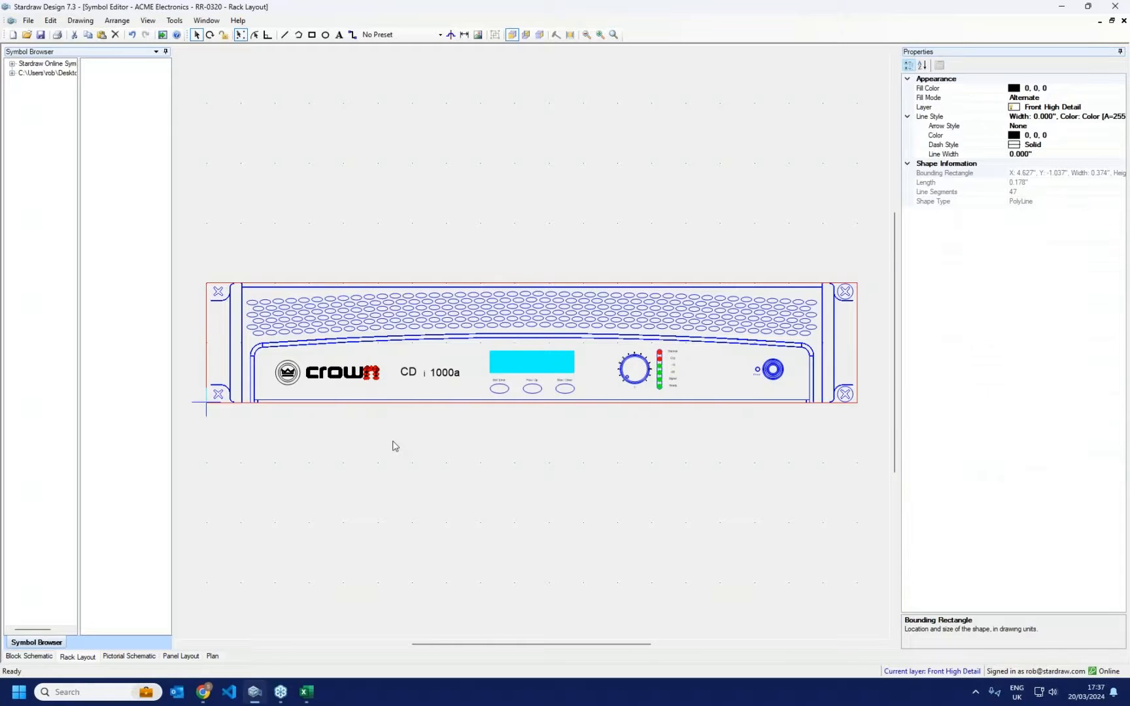
{"action": "key", "text": "Delete"}
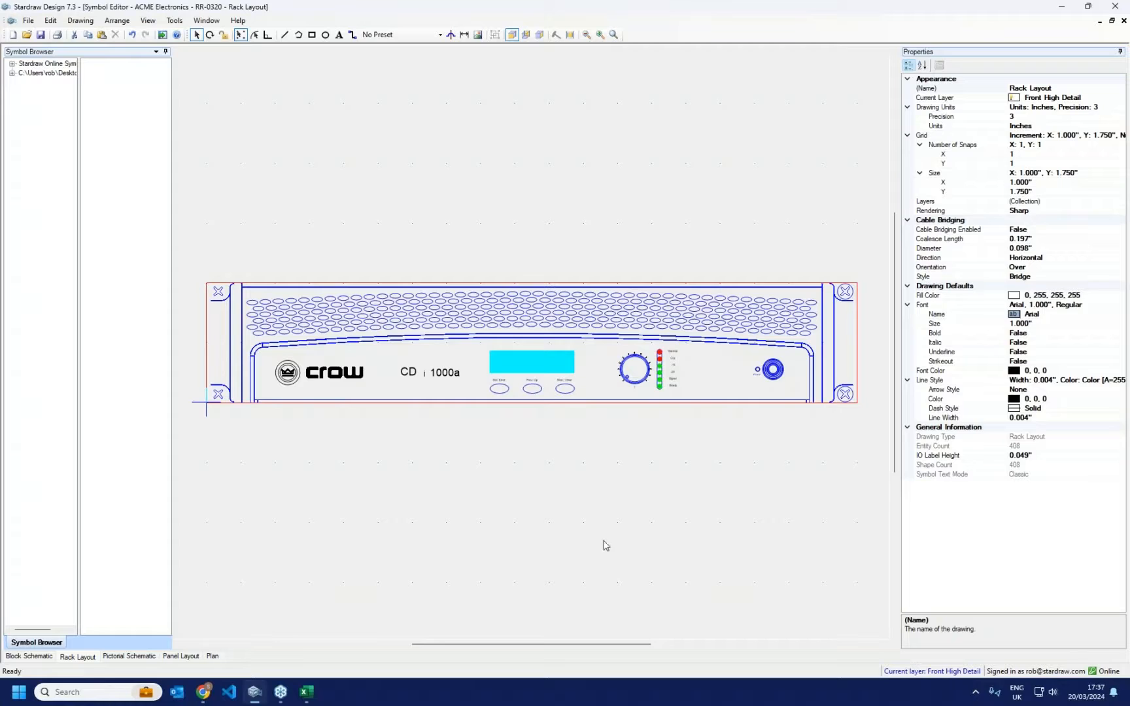
{"action": "left_click", "coordinate": [1124, 21]}
{"action": "left_click", "coordinate": [545, 390]}
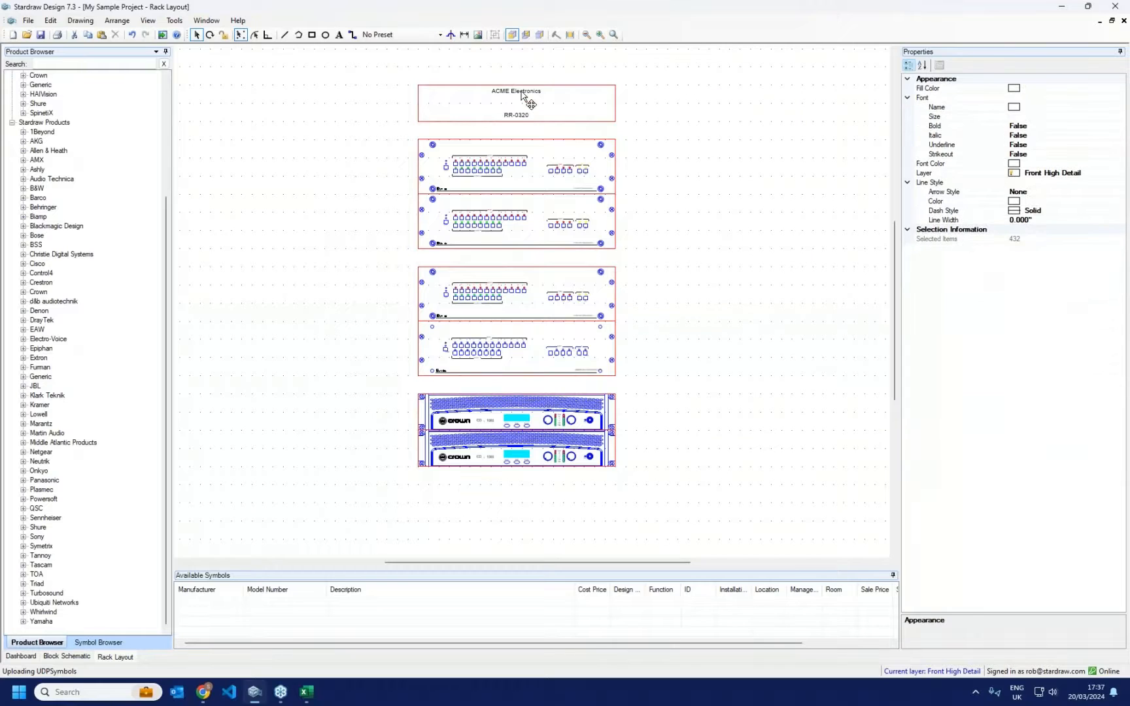
Step: Try to refresh the ACME RR-0320 in the rack layout by deleting it and placing it again above the switchers
{"action": "left_click", "coordinate": [523, 96]}
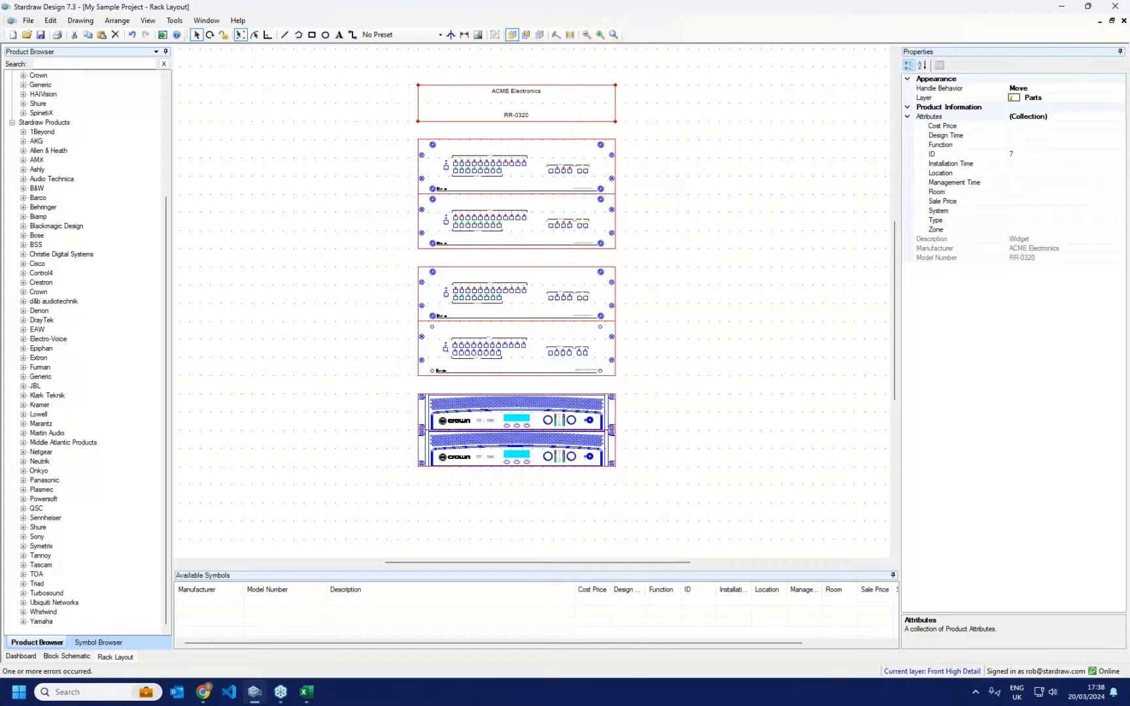
{"action": "key", "text": "Delete"}
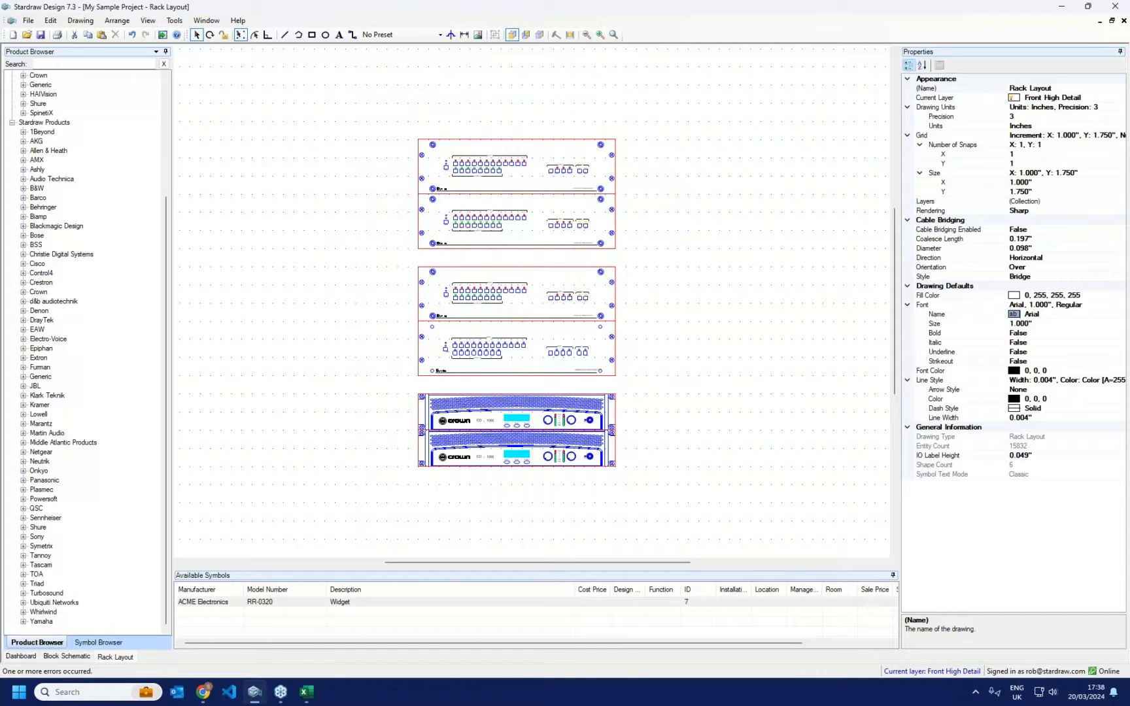
{"action": "double_click", "coordinate": [205, 600]}
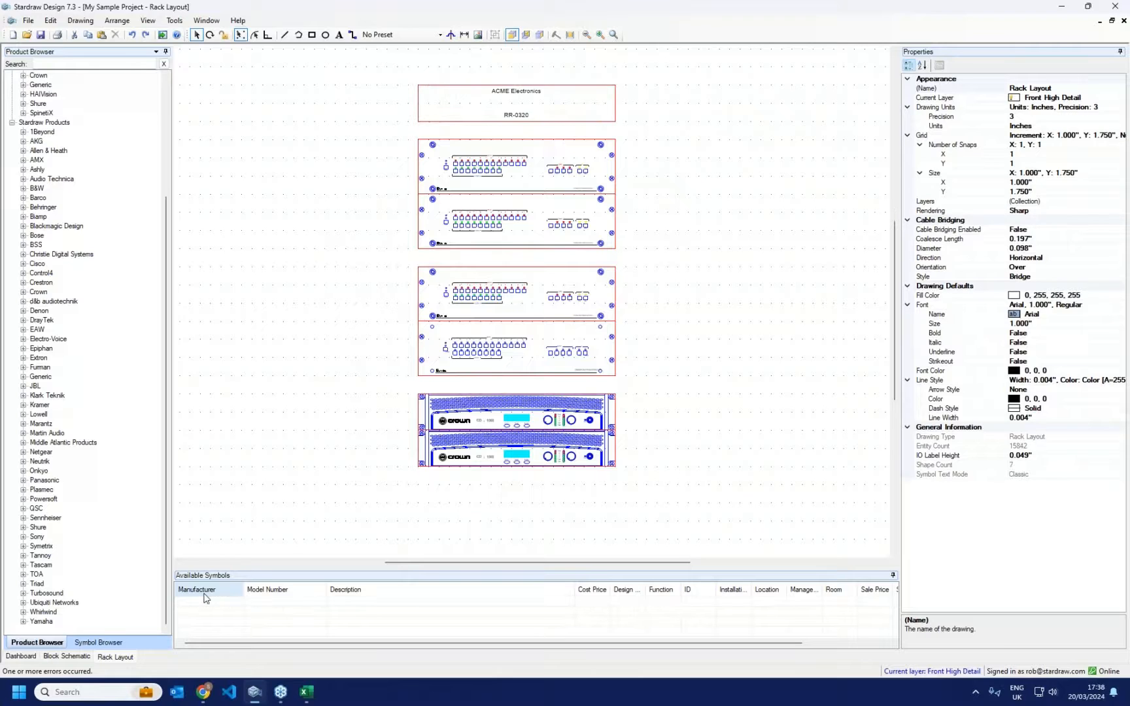
{"action": "left_click", "coordinate": [508, 93]}
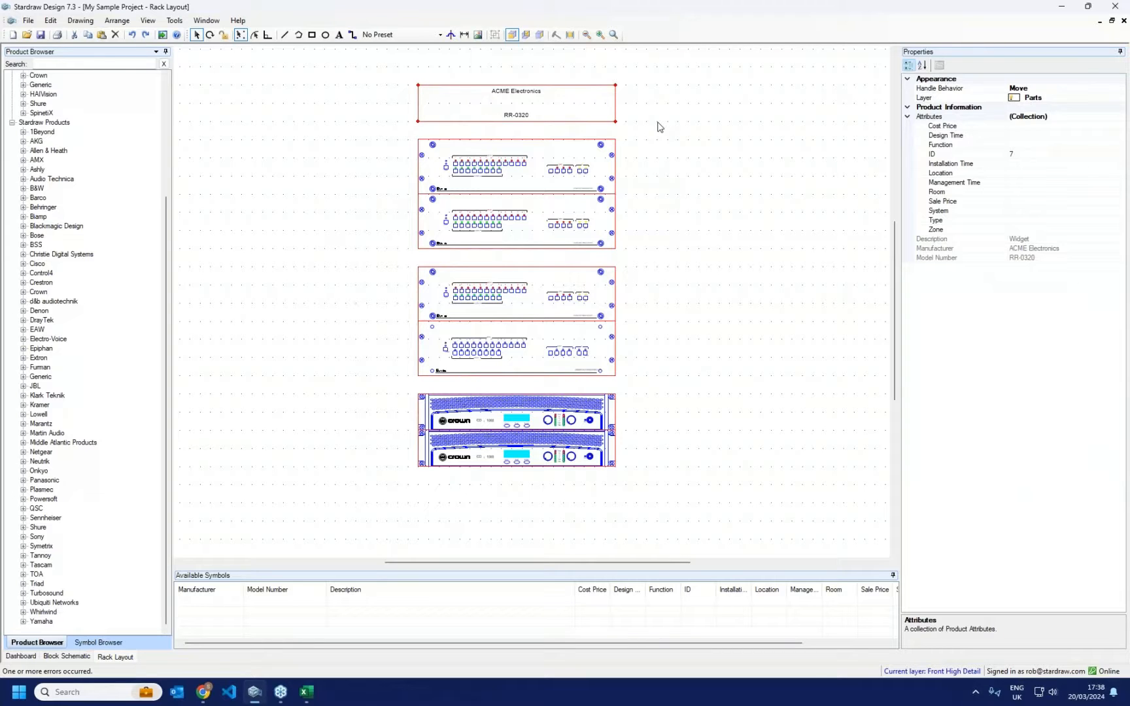
{"action": "key", "text": "Delete"}
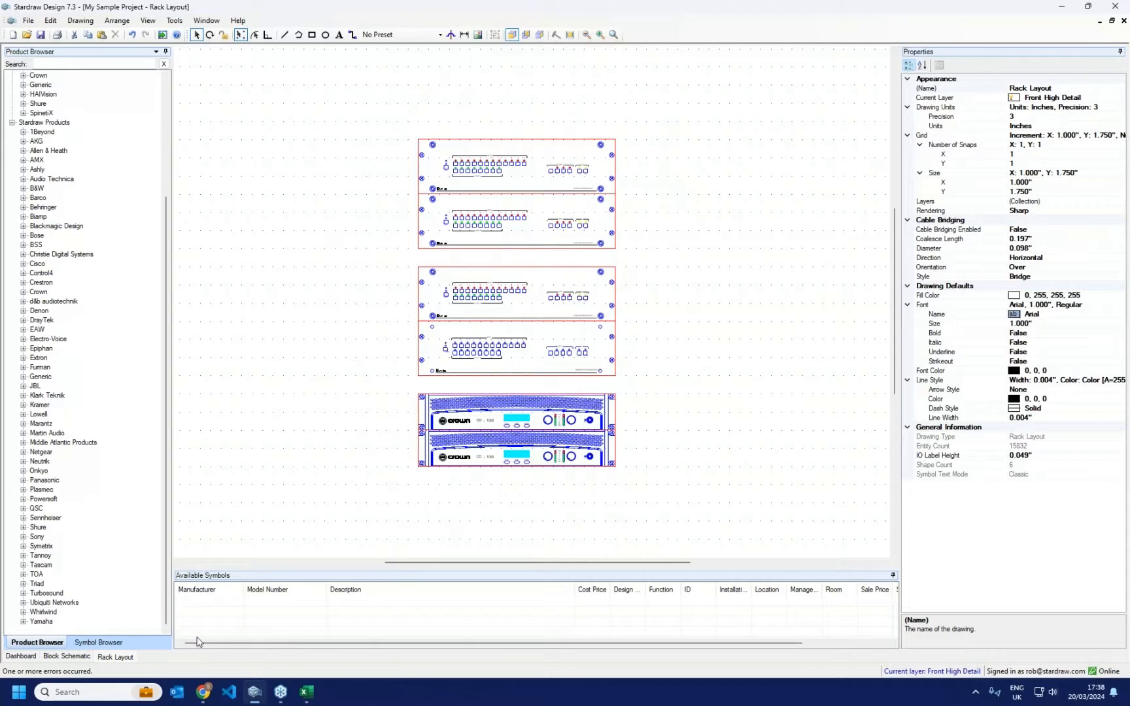
Step: Check the project's product list and replace the old ACME RR-0320 above the switchers with its updated rack symbol
{"action": "left_click", "coordinate": [21, 656]}
{"action": "left_click", "coordinate": [111, 157]}
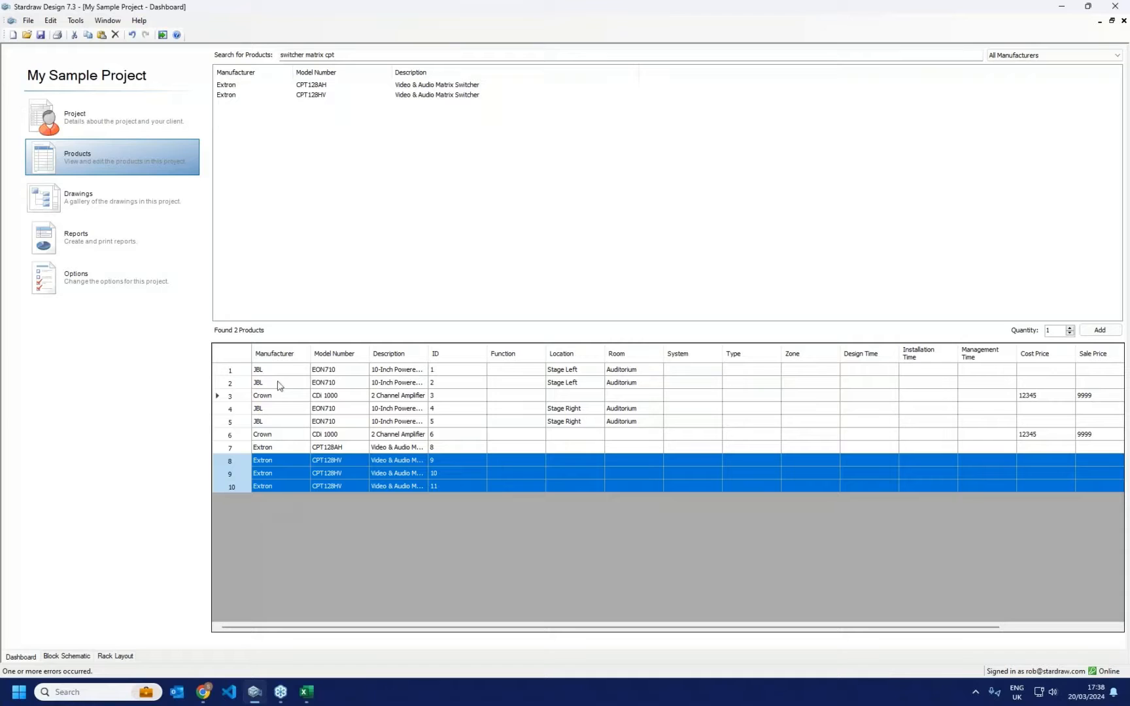
{"action": "left_click", "coordinate": [112, 657]}
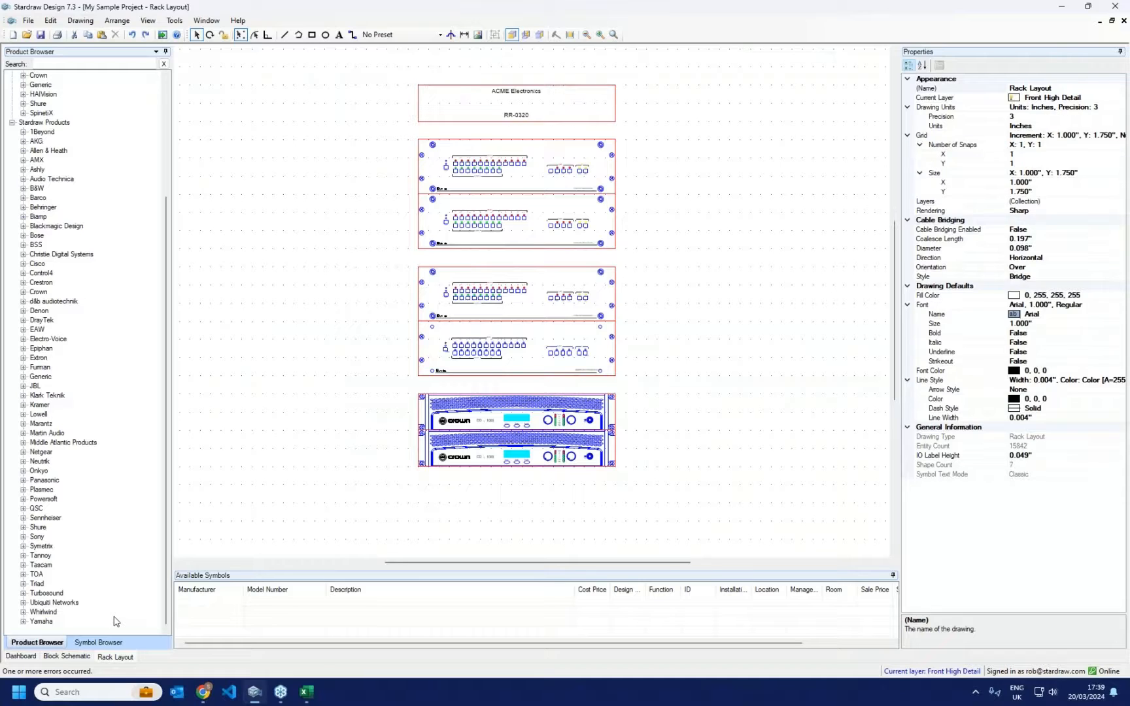
{"action": "left_click", "coordinate": [505, 91]}
{"action": "key", "text": "Delete"}
{"action": "left_click_drag", "start_coordinate": [260, 602], "coordinate": [418, 119]}
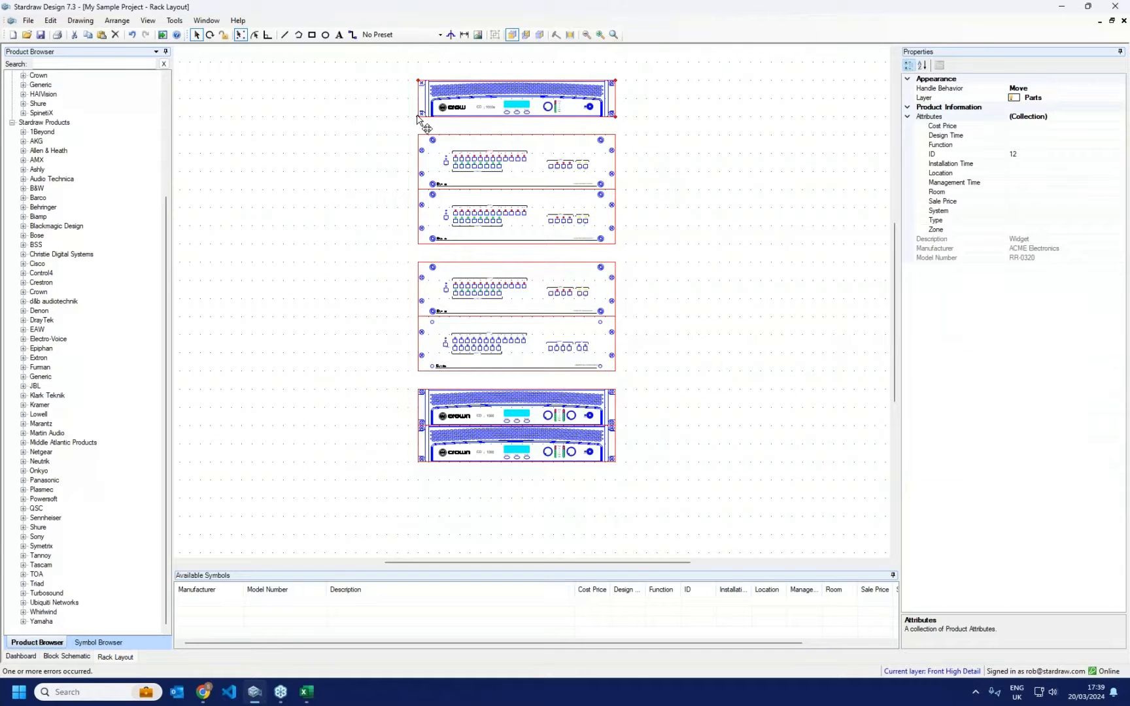
{"action": "scroll", "coordinate": [458, 111], "scroll_direction": "up", "scroll_amount": 4}
{"action": "scroll", "coordinate": [463, 113], "scroll_direction": "down", "scroll_amount": 3}
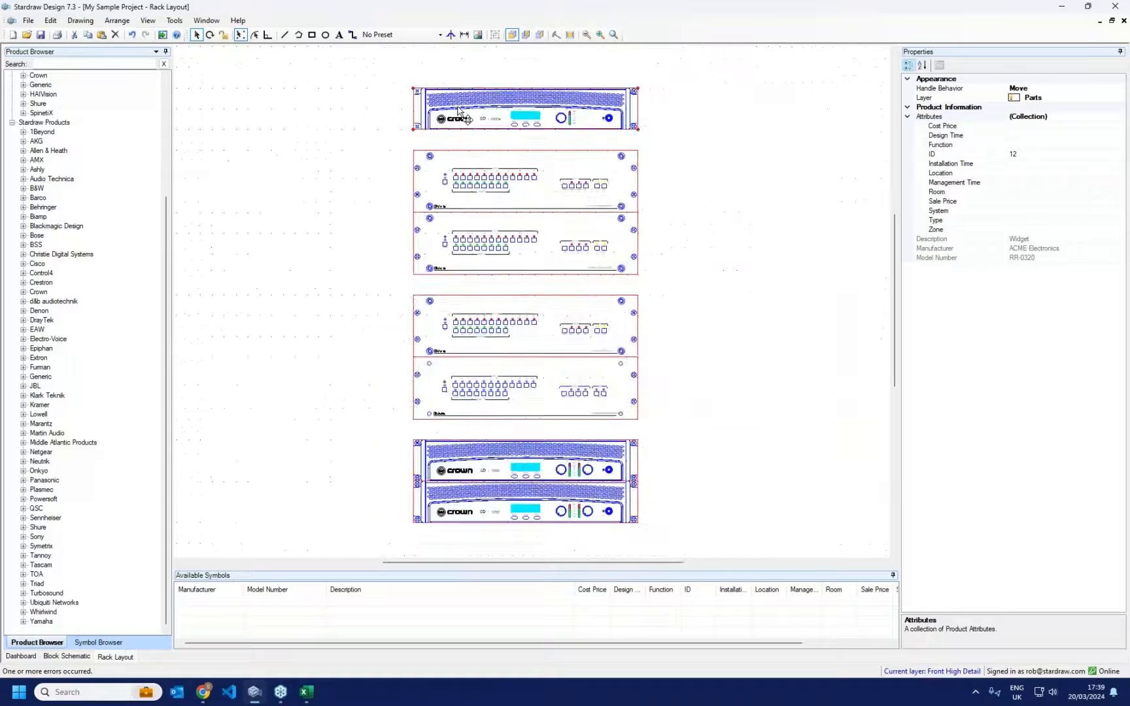
{"action": "scroll", "coordinate": [459, 111], "scroll_direction": "down", "scroll_amount": 1}
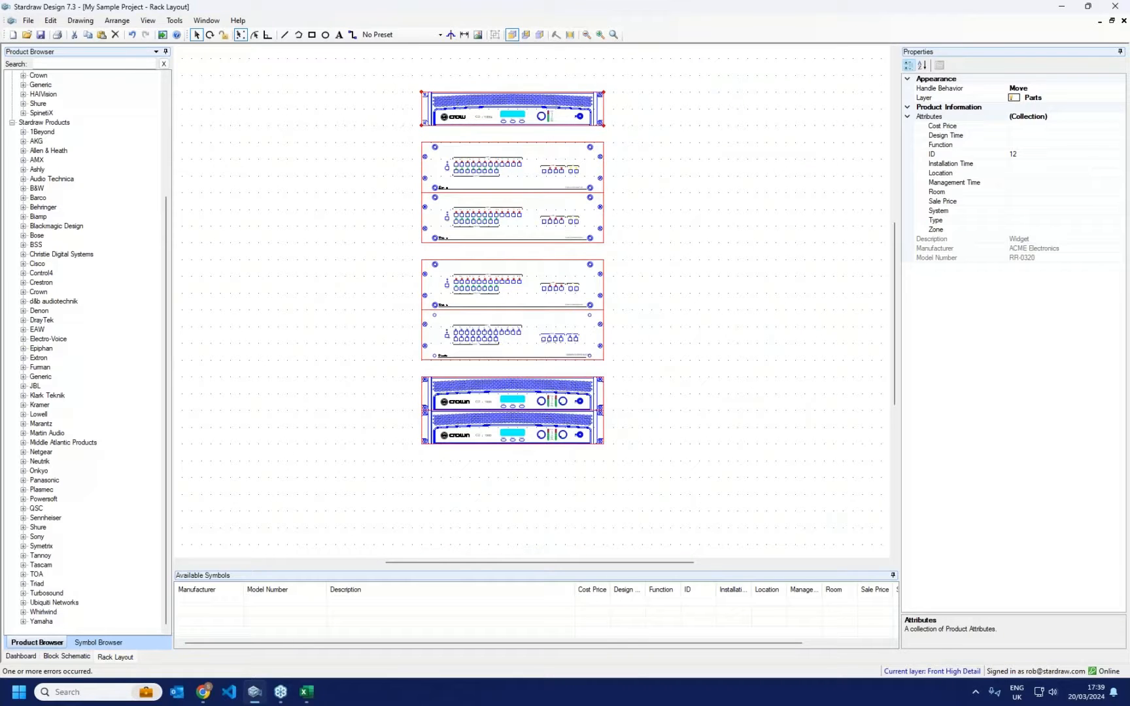
Step: Place the Middle Atlantic BGR-2527 25-space floor-standing enclosure around the equipment in the rack layout
{"action": "left_click", "coordinate": [895, 577]}
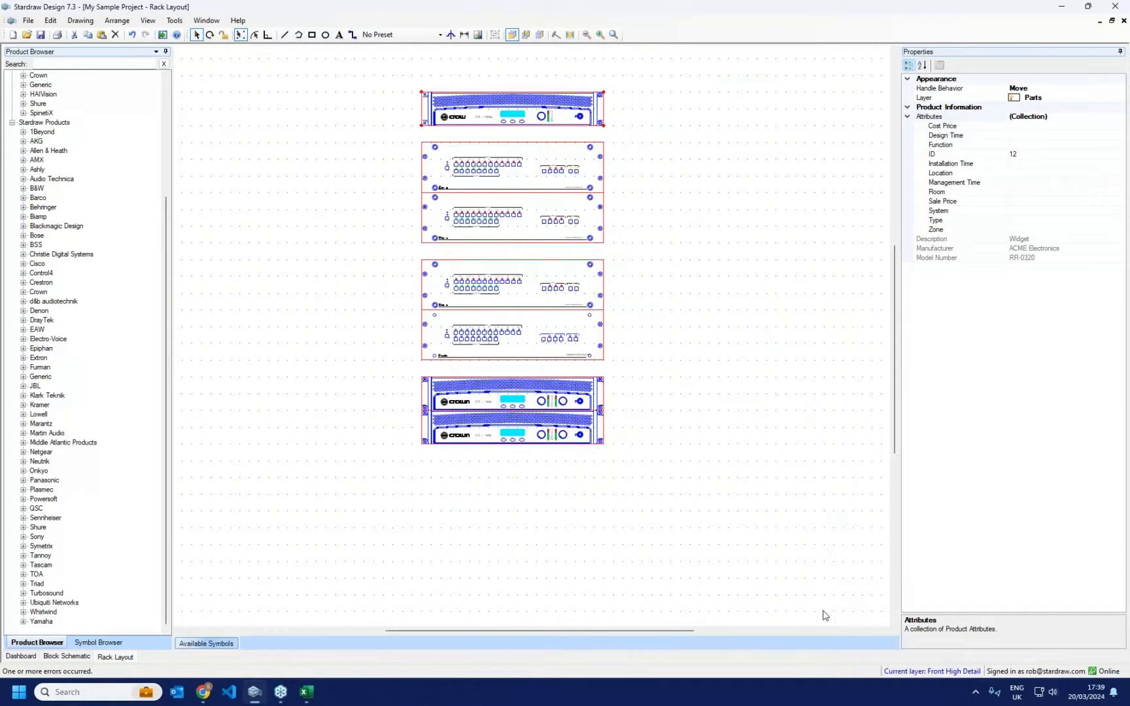
{"action": "scroll", "coordinate": [462, 66], "scroll_direction": "up", "scroll_amount": 1}
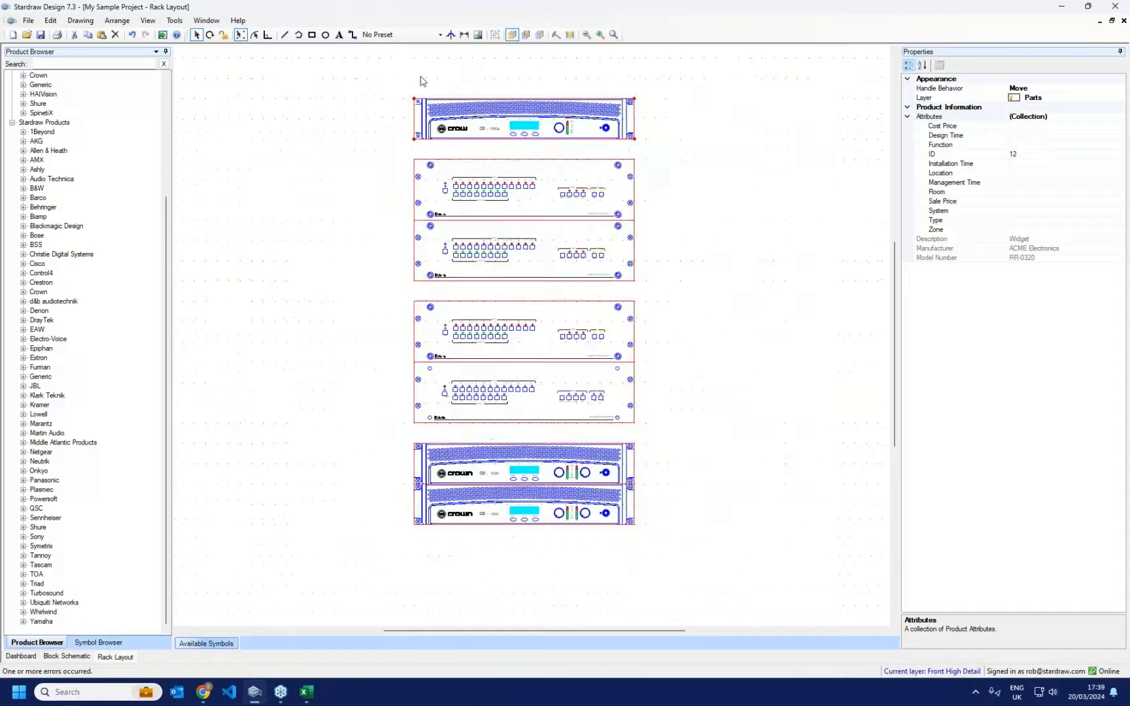
{"action": "left_click", "coordinate": [23, 443]}
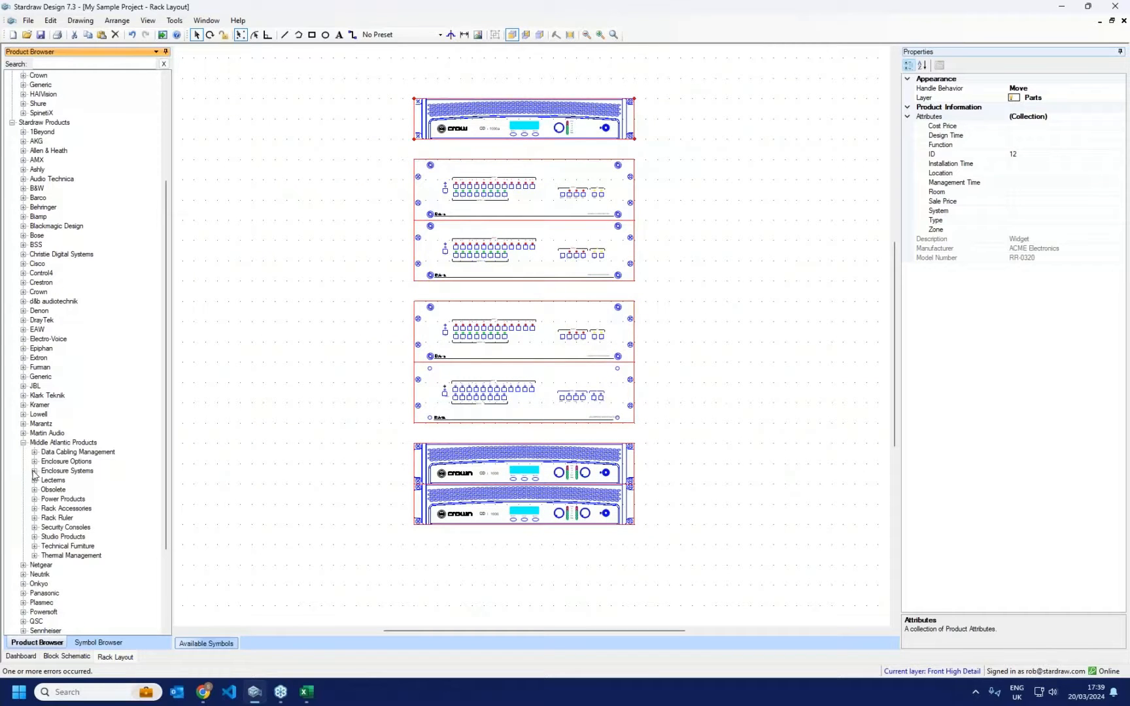
{"action": "left_click", "coordinate": [35, 471]}
{"action": "left_click", "coordinate": [45, 499]}
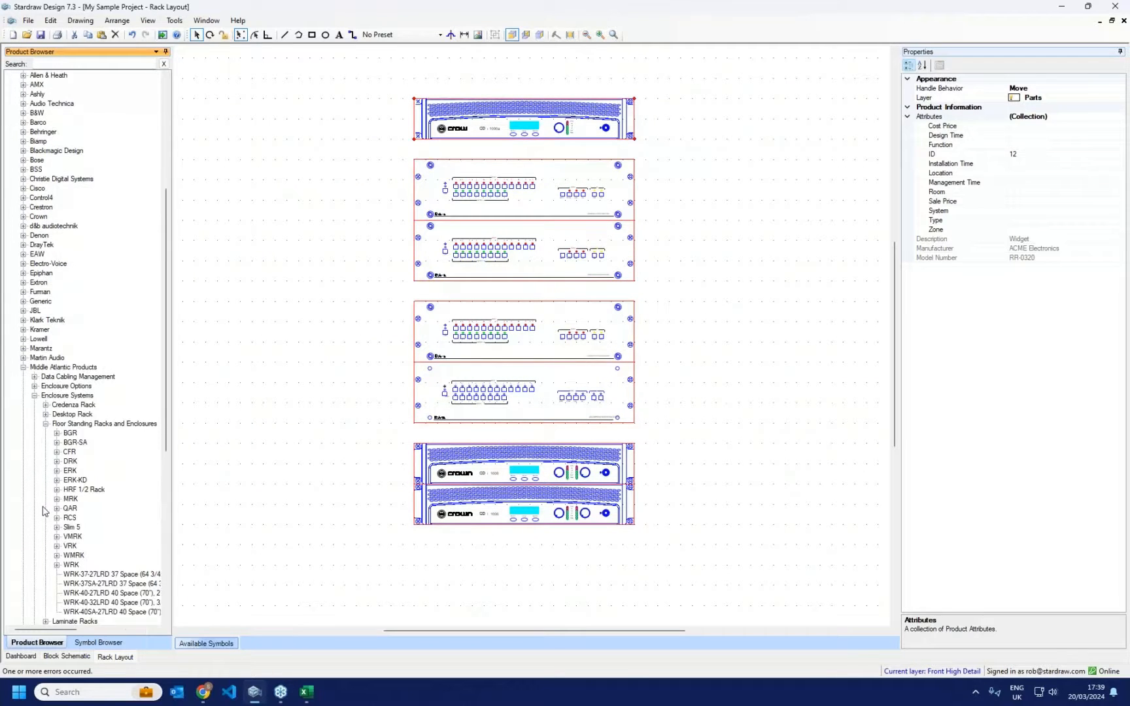
{"action": "left_click", "coordinate": [57, 433]}
{"action": "left_click_drag", "start_coordinate": [84, 434], "coordinate": [415, 527]}
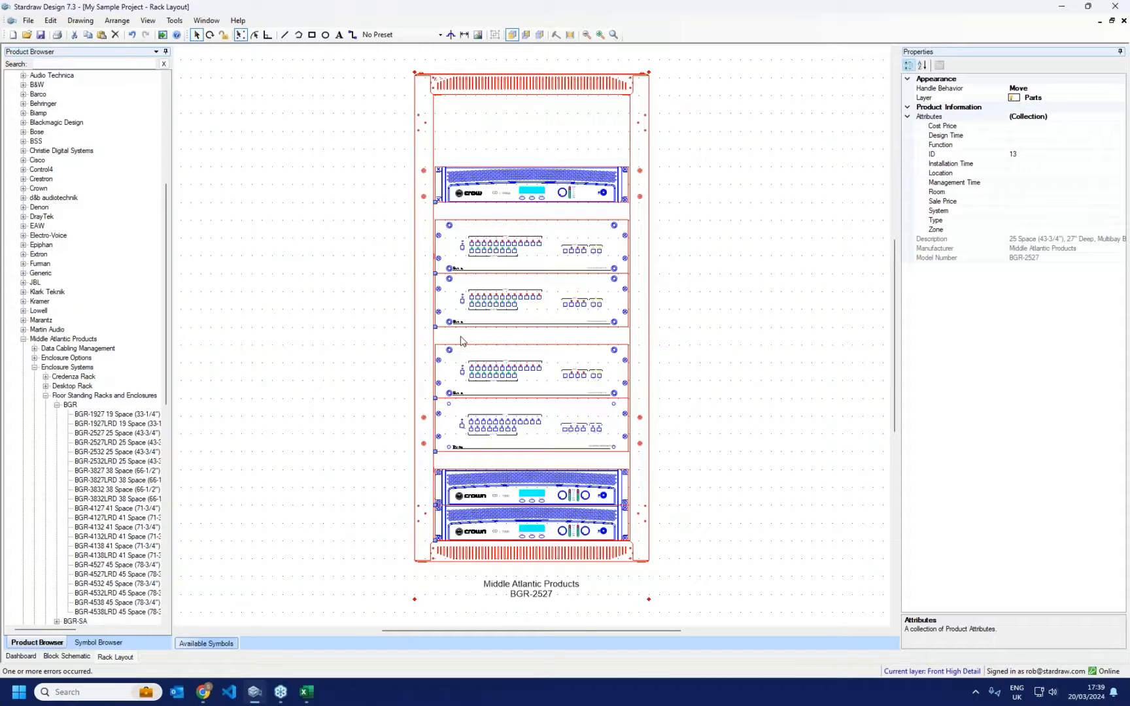
Step: Mount a Middle Atlantic D4 4-space rack drawer in the empty space above the ACME RR-0320
{"action": "left_click", "coordinate": [45, 396]}
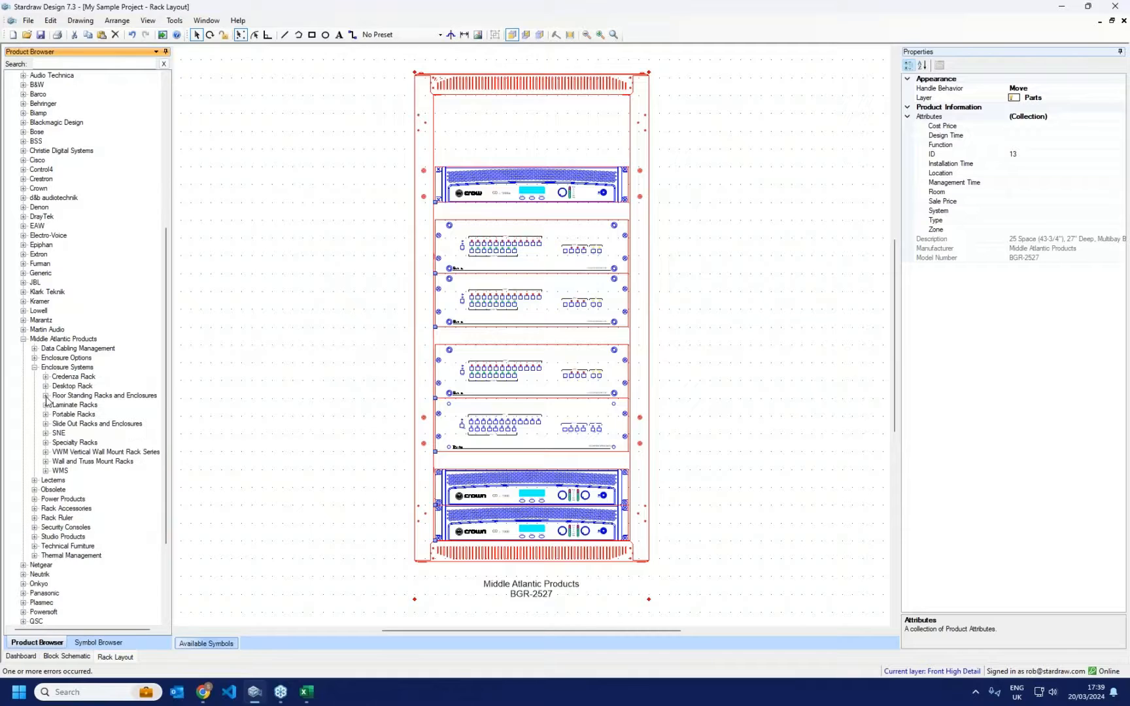
{"action": "left_click", "coordinate": [35, 508]}
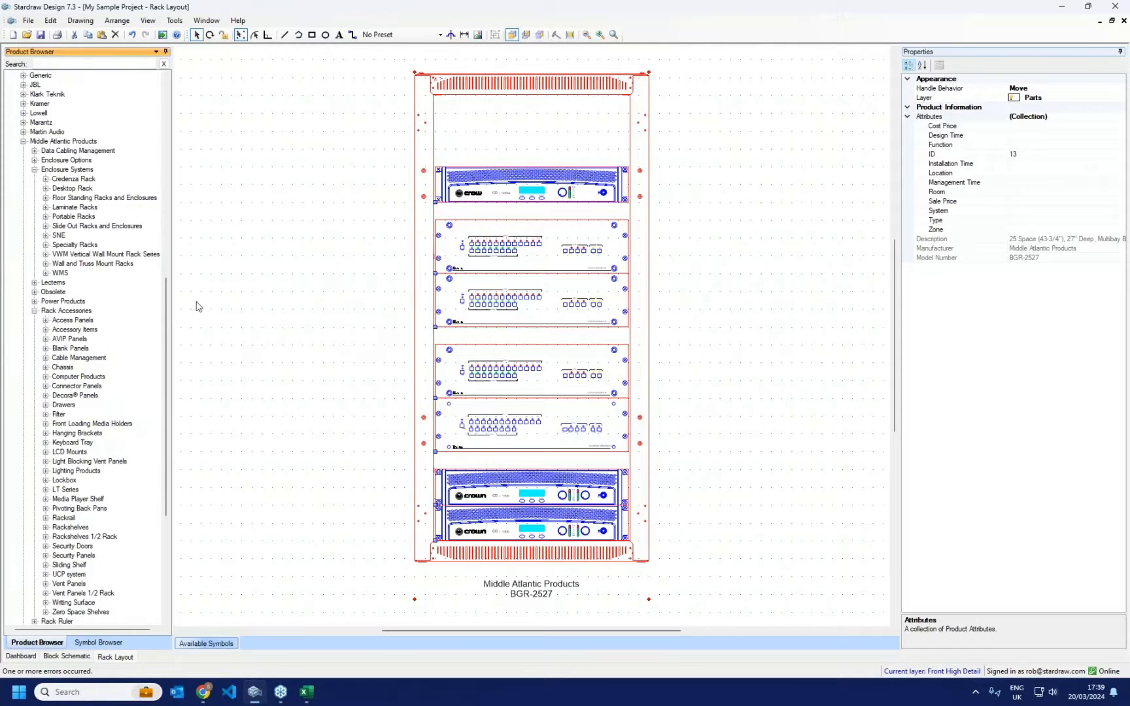
{"action": "left_click", "coordinate": [46, 405]}
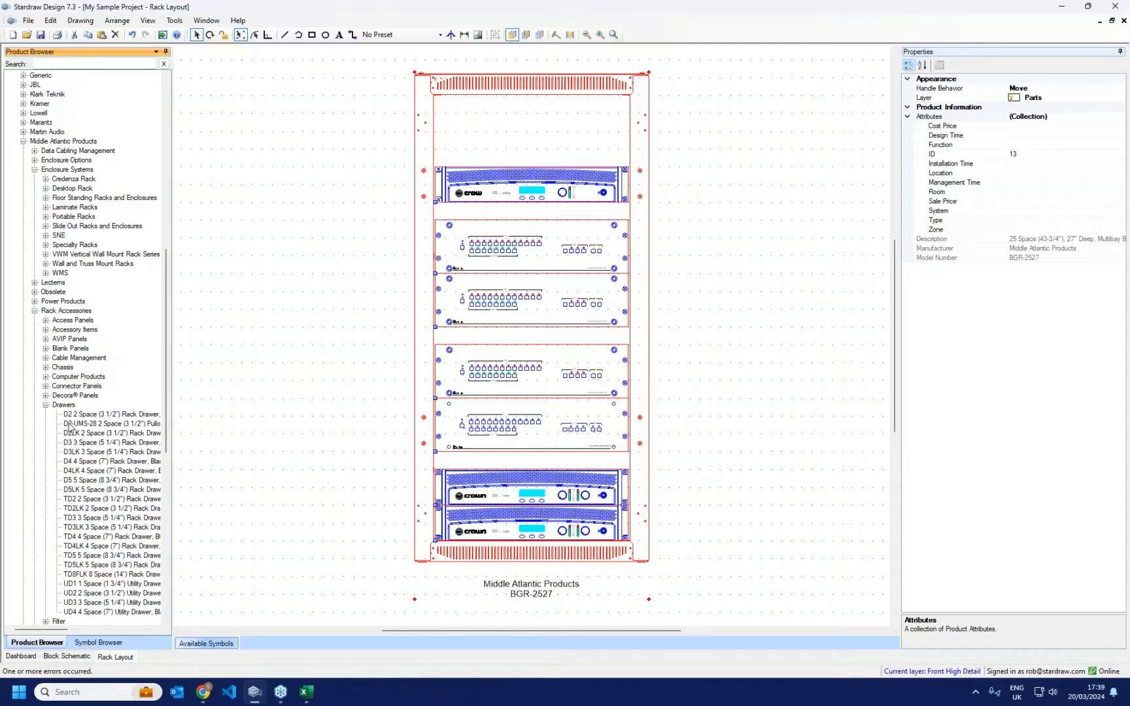
{"action": "left_click_drag", "start_coordinate": [74, 465], "coordinate": [428, 177]}
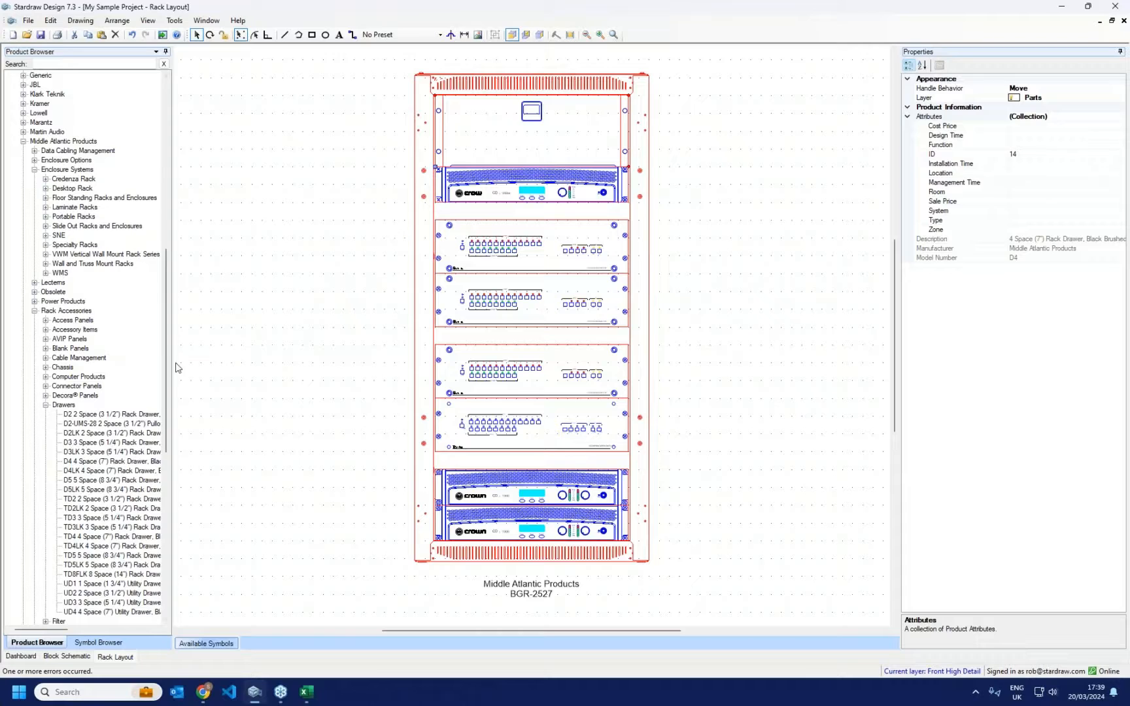
Step: Fill the three single-space gaps between the equipment with Middle Atlantic EVT1 slotted vent panels
{"action": "left_click", "coordinate": [45, 405]}
{"action": "scroll", "coordinate": [53, 515], "scroll_direction": "down", "scroll_amount": 1}
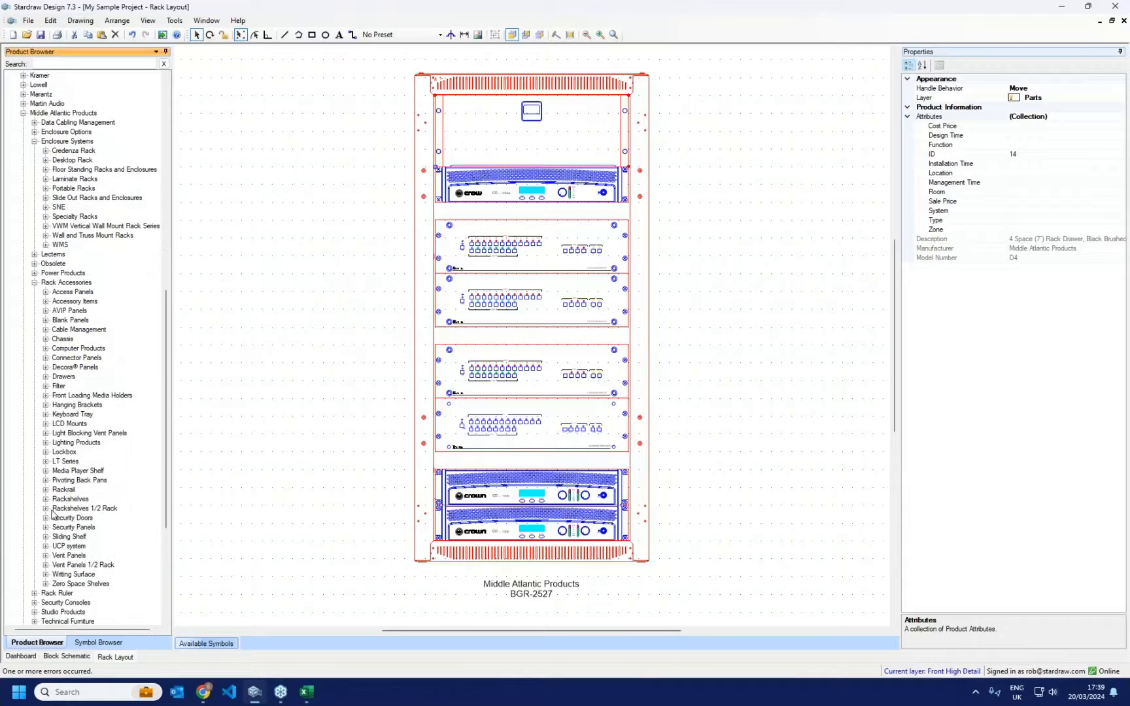
{"action": "left_click", "coordinate": [45, 555]}
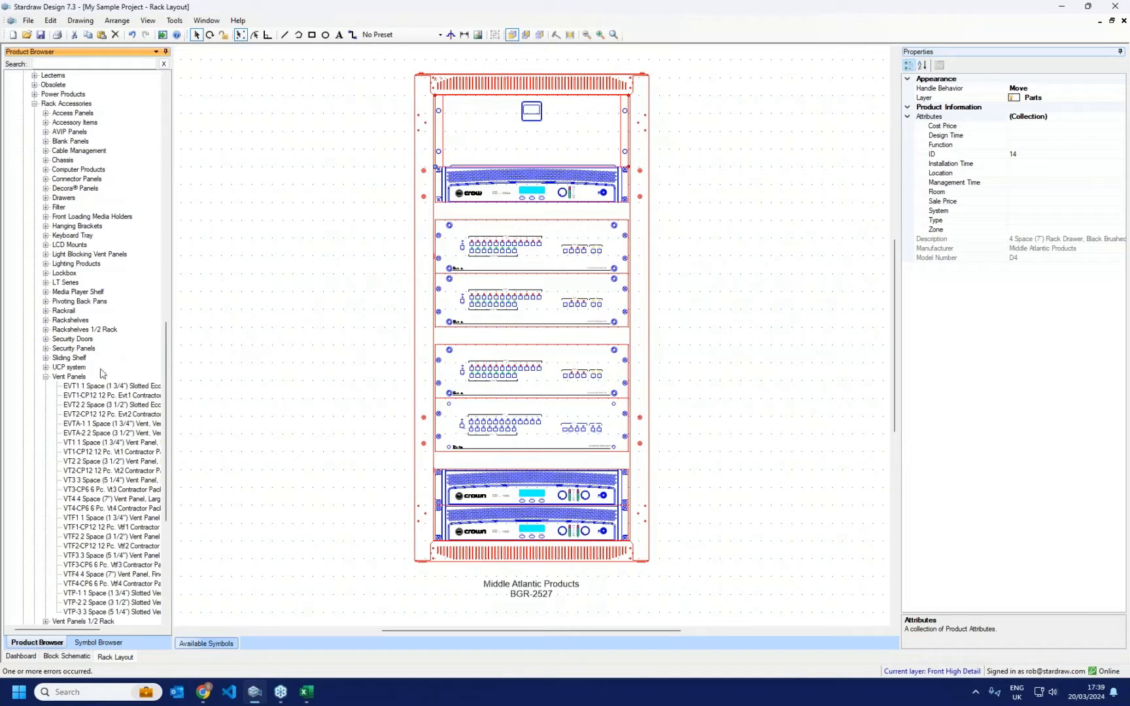
{"action": "mouse_move", "coordinate": [98, 387]}
{"action": "left_mouse_down"}
{"action": "mouse_move", "coordinate": [523, 254]}
{"action": "mouse_move", "coordinate": [429, 226]}
{"action": "mouse_move", "coordinate": [442, 225]}
{"action": "mouse_move", "coordinate": [471, 451]}
{"action": "left_mouse_up"}
{"action": "left_click", "coordinate": [304, 425]}
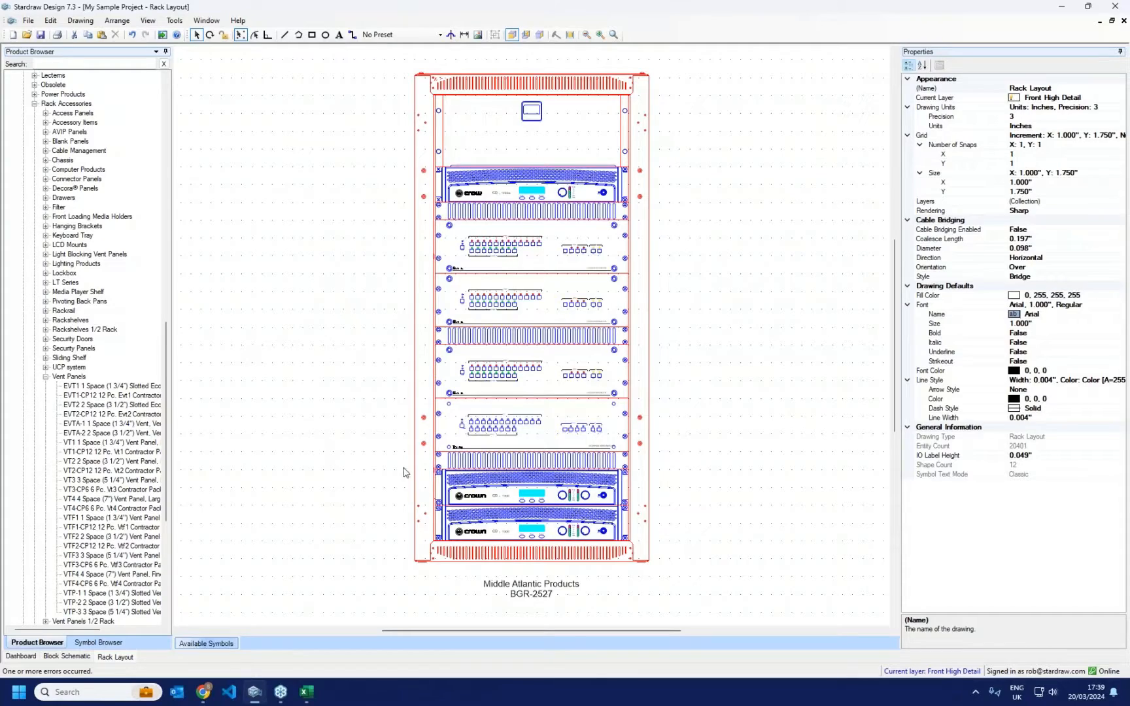
Step: Examine the Crown amplifiers' front panel detail, then show the rack's rear view and inspect their output connections
{"action": "scroll", "coordinate": [562, 491], "scroll_direction": "up", "scroll_amount": 5}
{"action": "scroll", "coordinate": [611, 481], "scroll_direction": "up", "scroll_amount": 8}
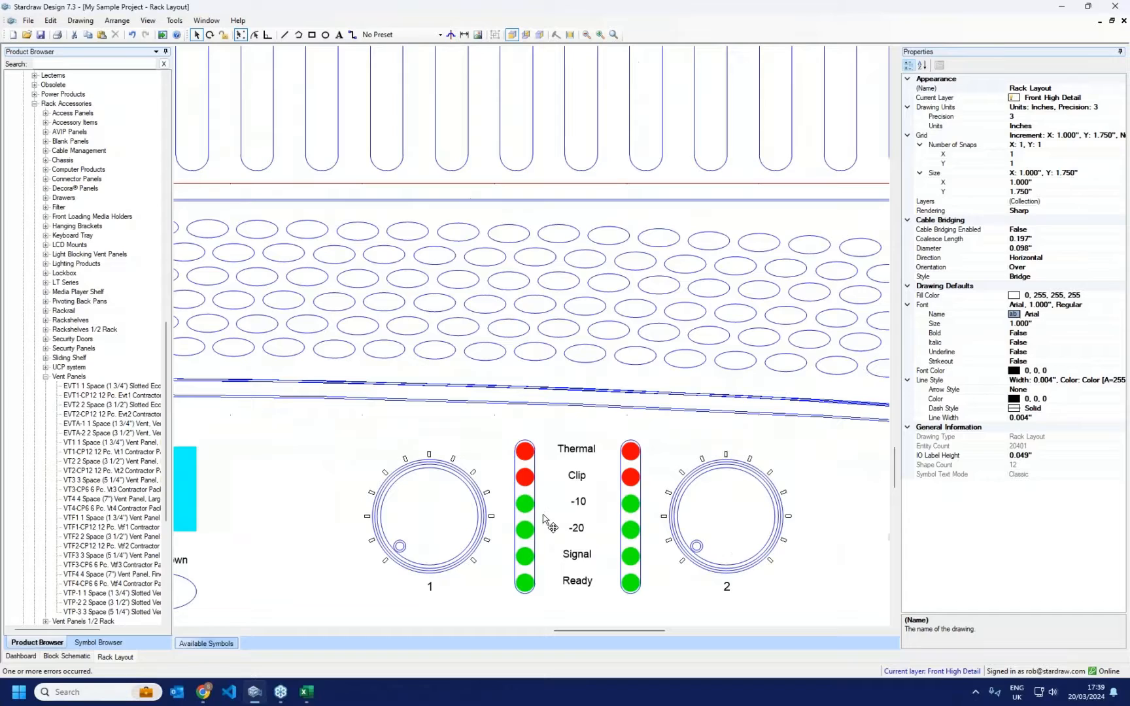
{"action": "scroll", "coordinate": [644, 408], "scroll_direction": "down", "scroll_amount": 8}
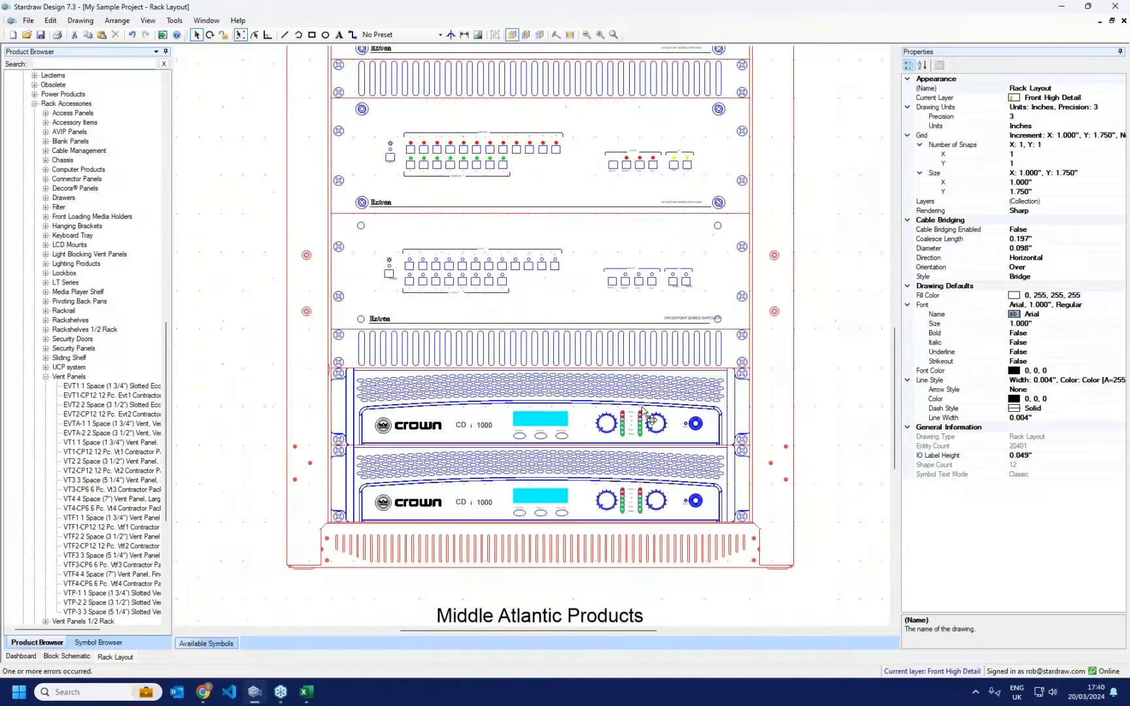
{"action": "scroll", "coordinate": [644, 412], "scroll_direction": "down", "scroll_amount": 3}
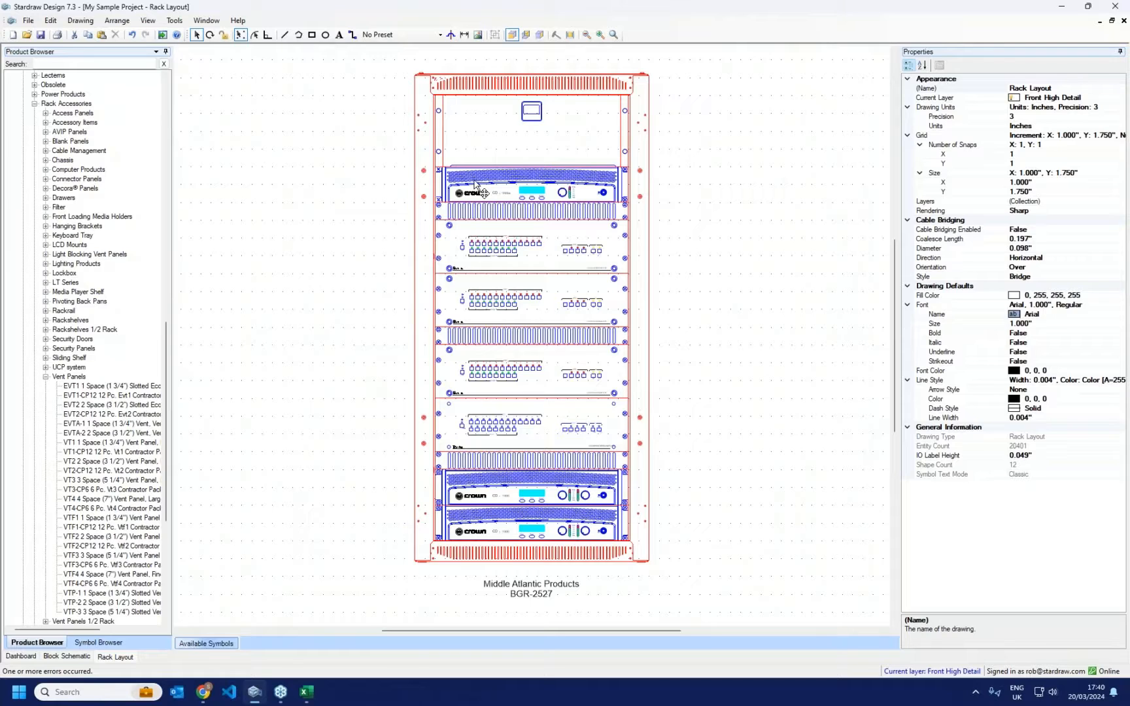
{"action": "left_click", "coordinate": [528, 36]}
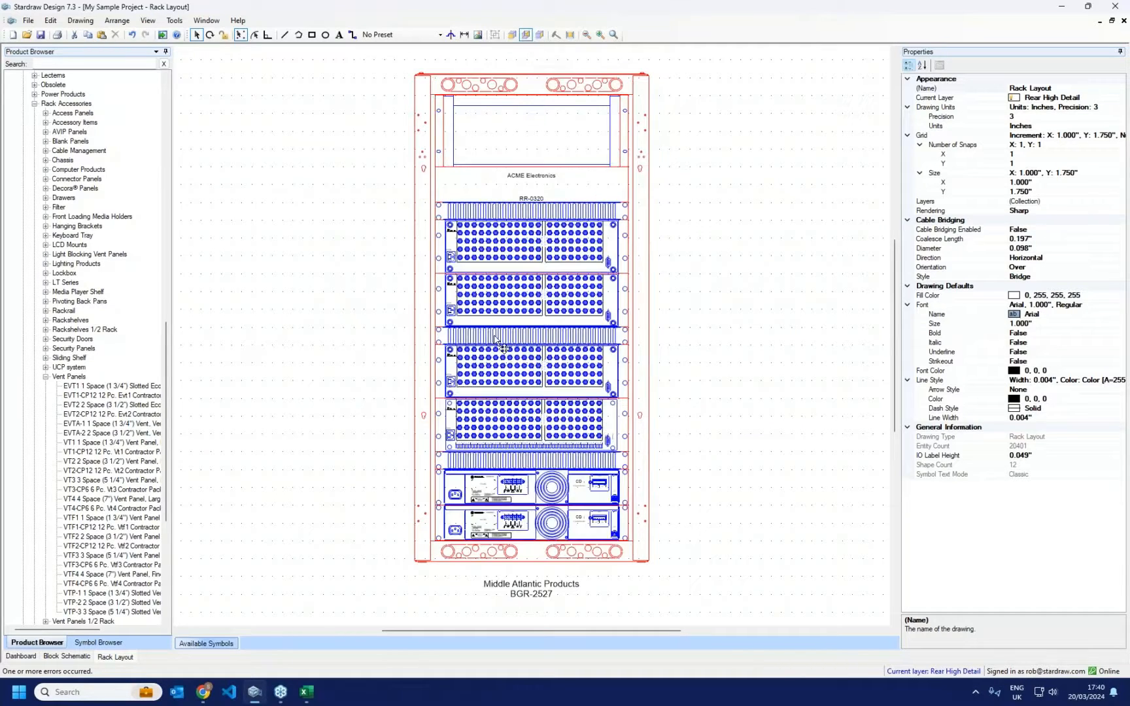
{"action": "scroll", "coordinate": [524, 525], "scroll_direction": "up", "scroll_amount": 4}
{"action": "scroll", "coordinate": [524, 525], "scroll_direction": "up", "scroll_amount": 3}
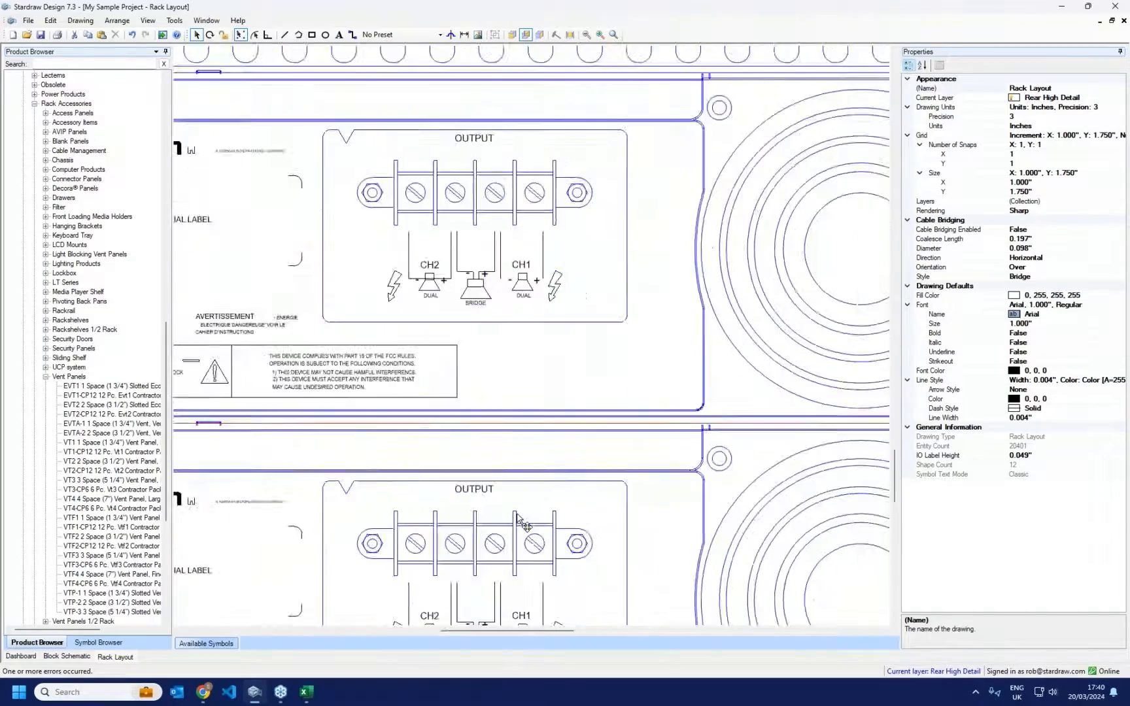
{"action": "scroll", "coordinate": [521, 522], "scroll_direction": "down", "scroll_amount": 2}
{"action": "scroll", "coordinate": [522, 521], "scroll_direction": "down", "scroll_amount": 5}
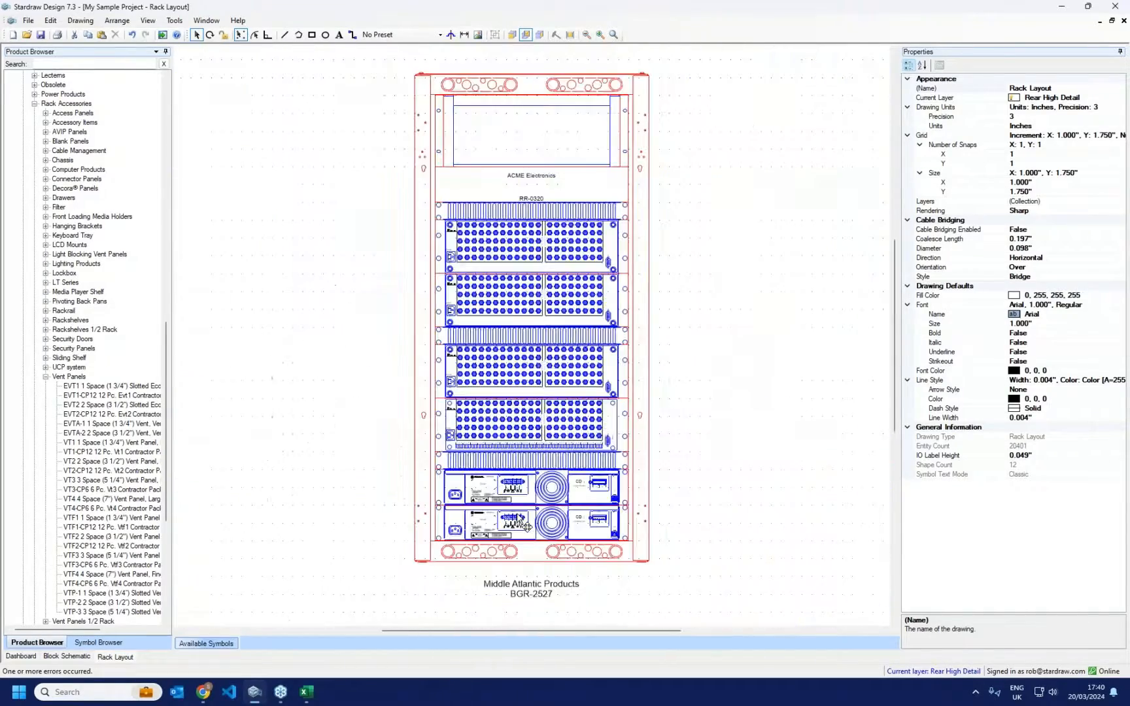
Step: Show the rack's side view with the Side View Clearances layer displayed and check the equipment's clearance outlines
{"action": "left_click", "coordinate": [540, 34]}
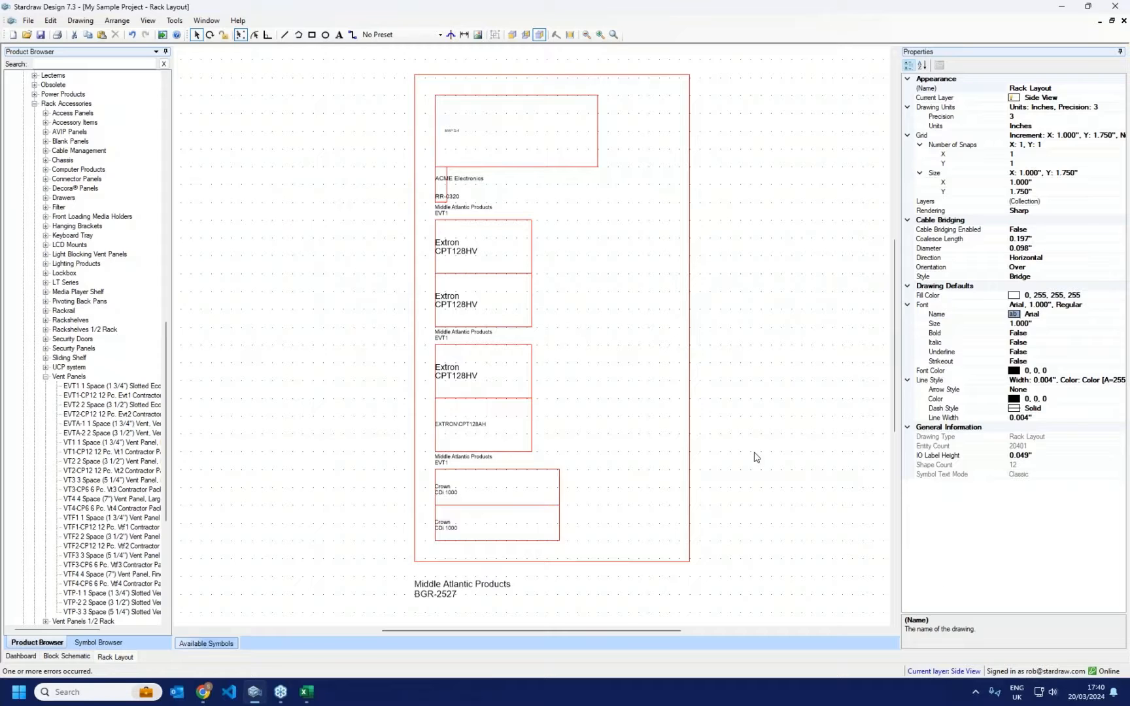
{"action": "left_click", "coordinate": [936, 672]}
{"action": "left_click_drag", "start_coordinate": [603, 204], "coordinate": [949, 138]}
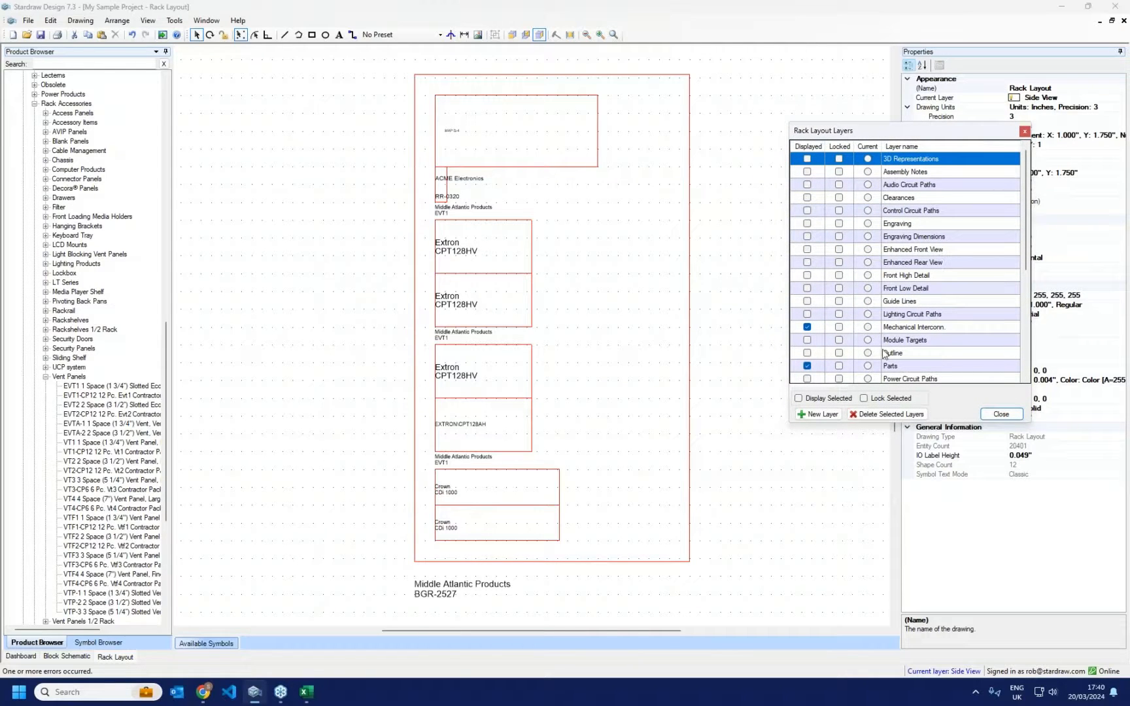
{"action": "scroll", "coordinate": [909, 294], "scroll_direction": "down", "scroll_amount": 4}
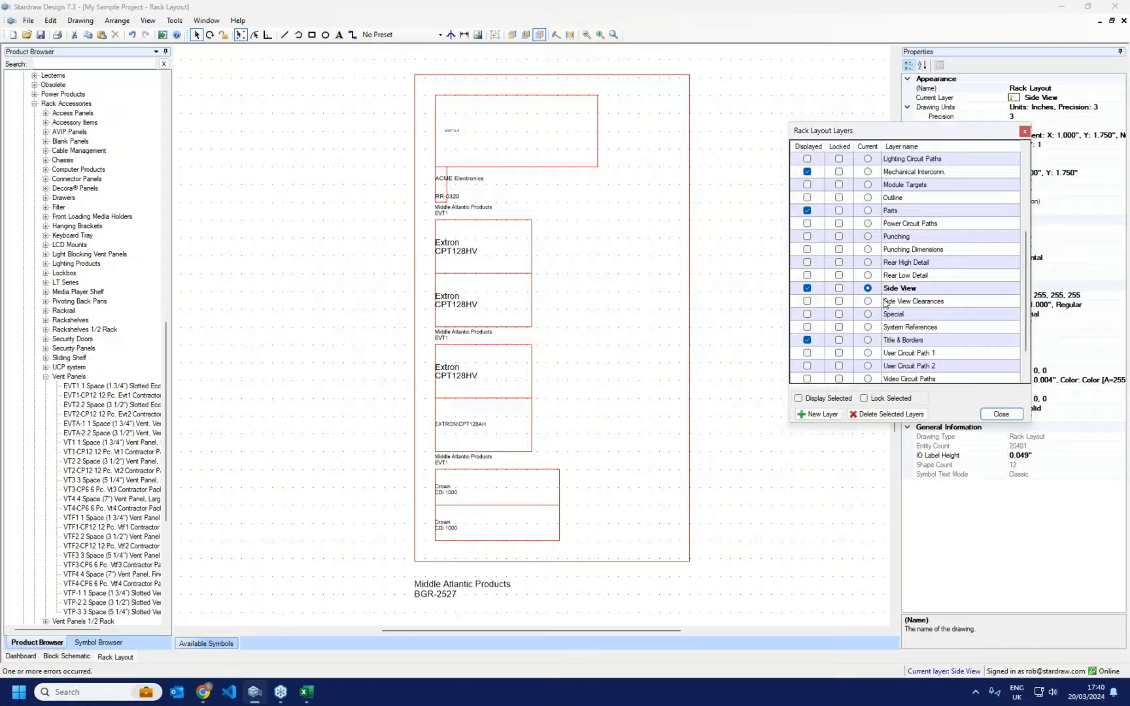
{"action": "left_click", "coordinate": [910, 302]}
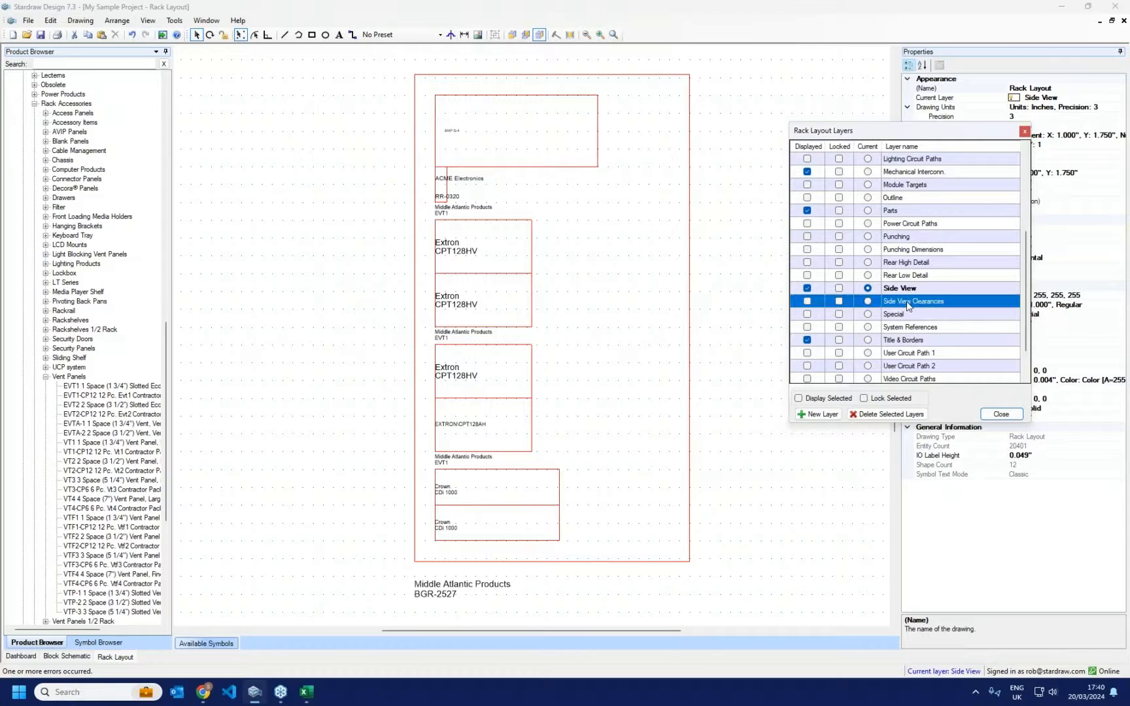
{"action": "left_click", "coordinate": [808, 302]}
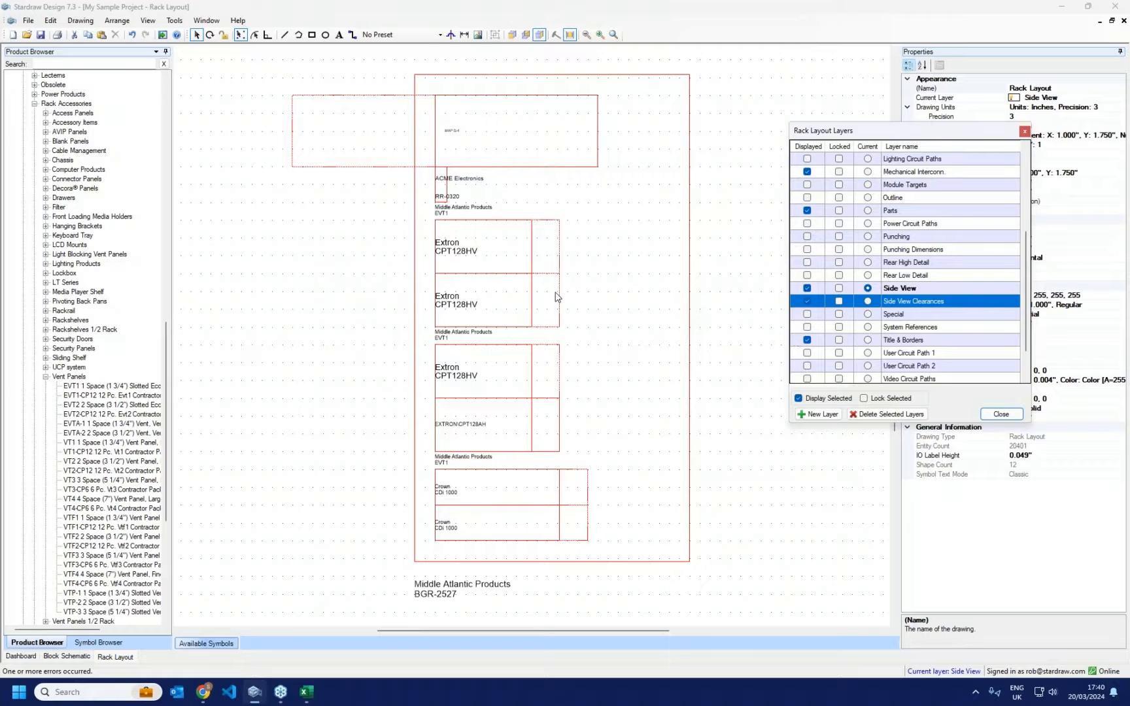
{"action": "left_click", "coordinate": [1001, 414]}
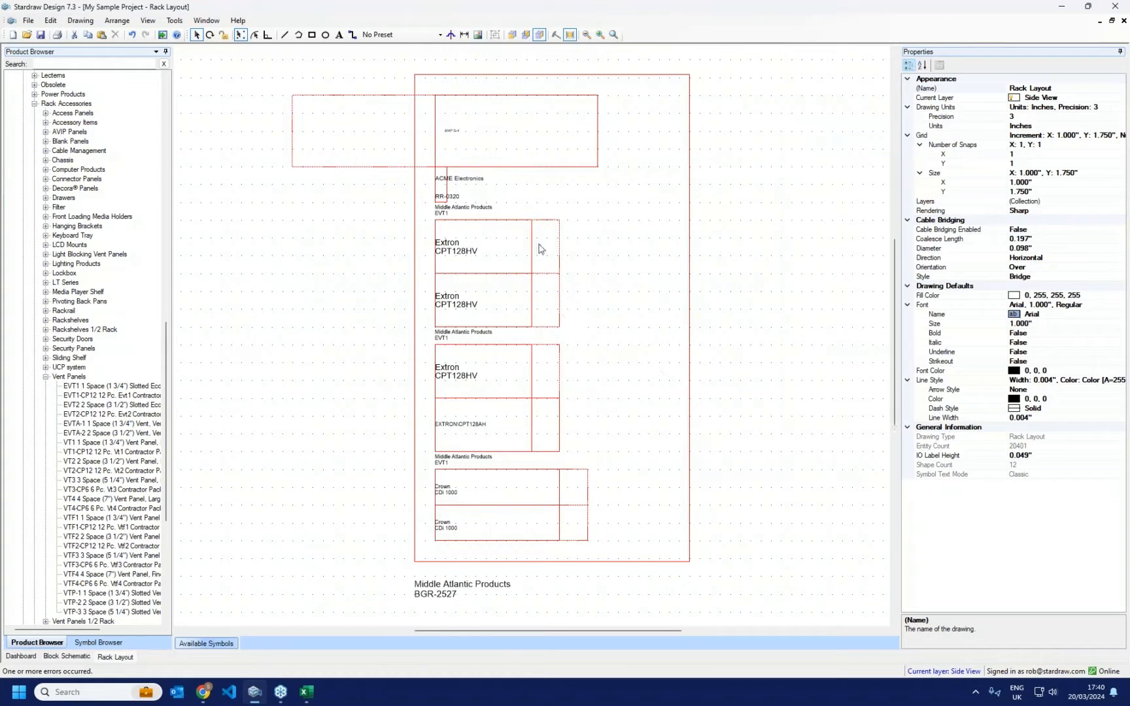
{"action": "scroll", "coordinate": [542, 208], "scroll_direction": "up", "scroll_amount": 2}
{"action": "scroll", "coordinate": [543, 208], "scroll_direction": "up", "scroll_amount": 1}
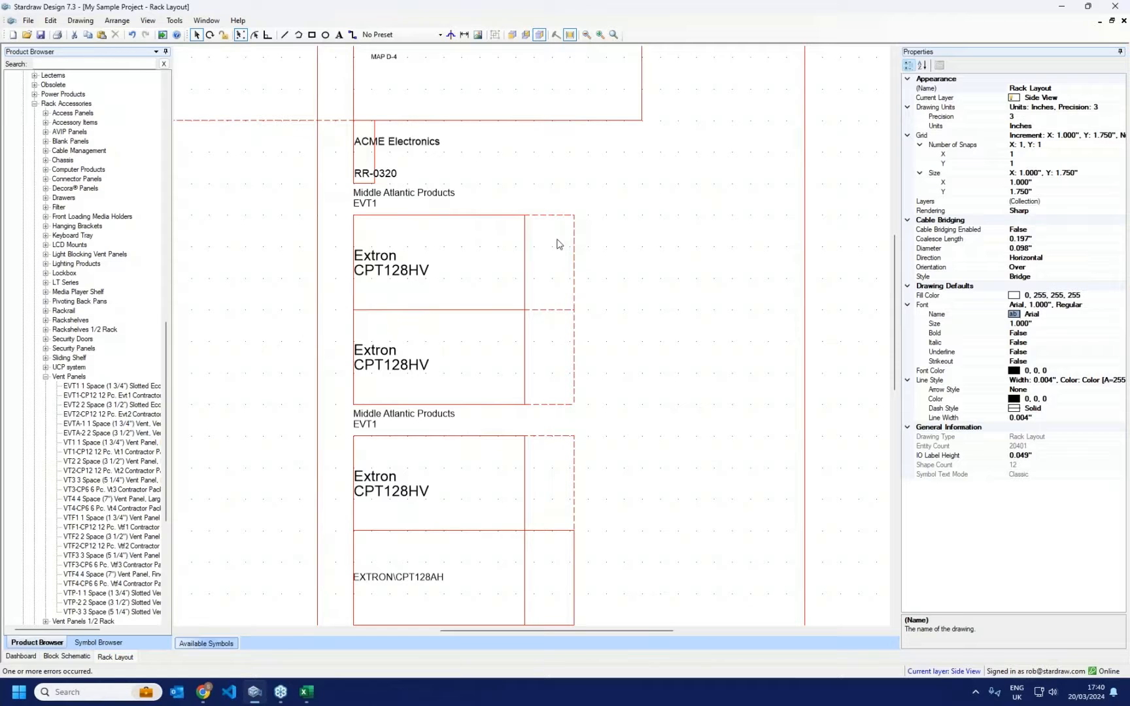
{"action": "scroll", "coordinate": [557, 244], "scroll_direction": "down", "scroll_amount": 5}
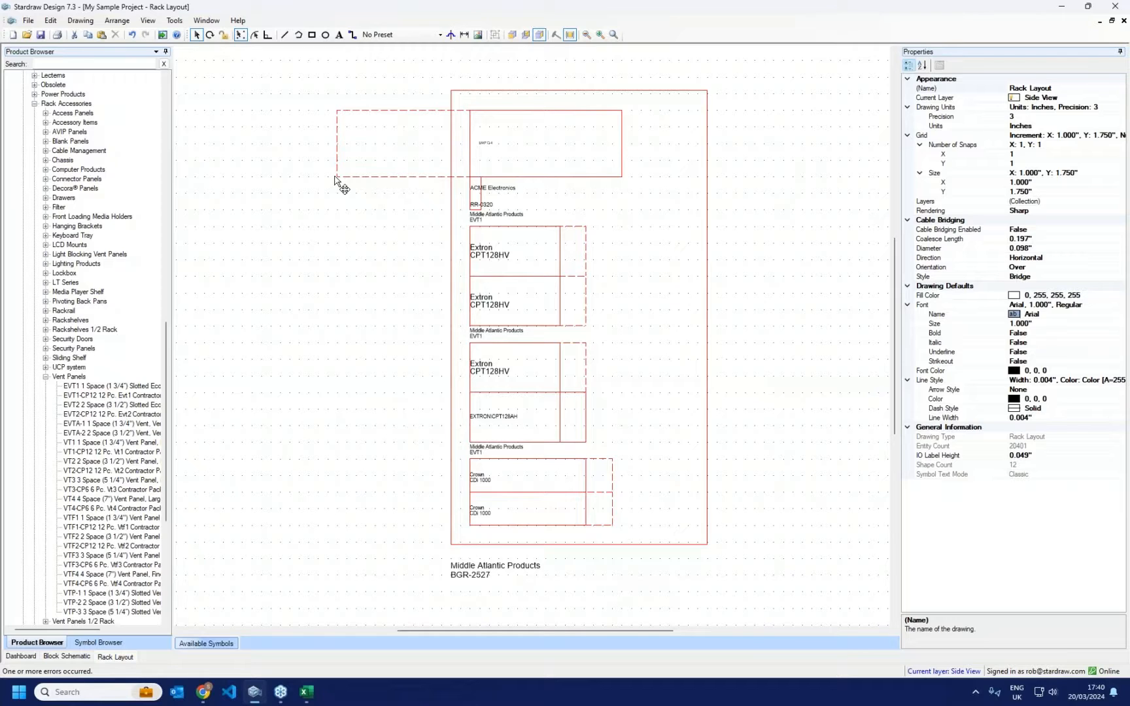
Step: Return to the front view, set Room to Rack Room and Location to Rack 01 for the whole rack, and check the product list
{"action": "left_click", "coordinate": [510, 35]}
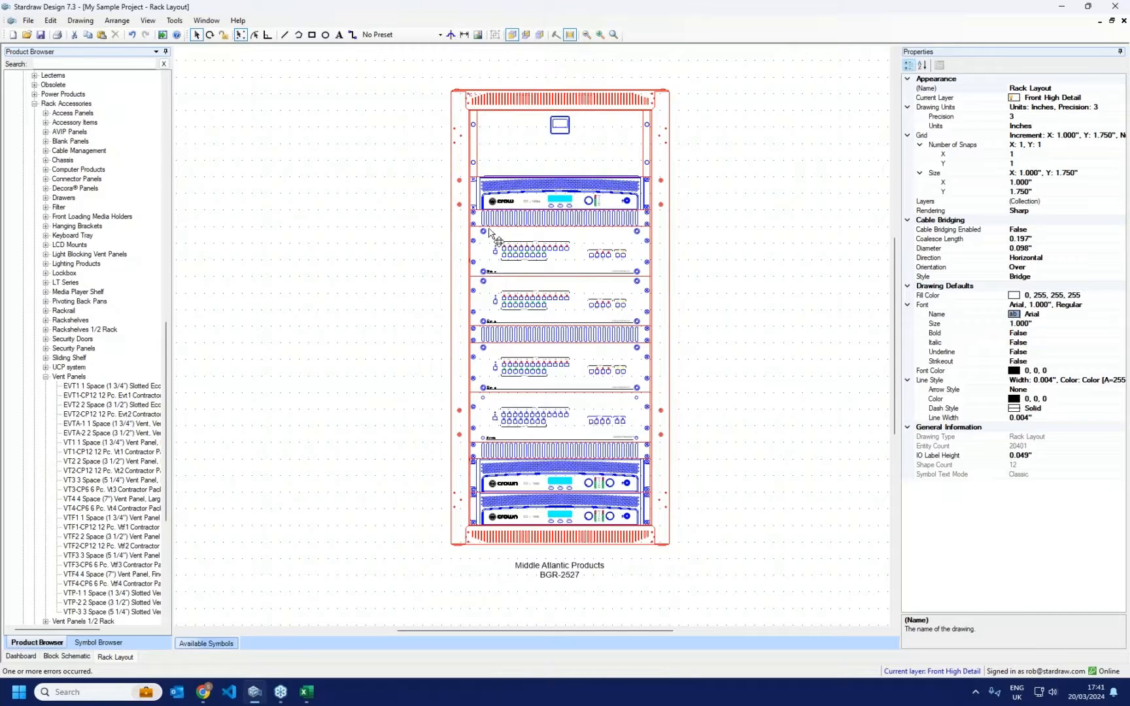
{"action": "left_click_drag", "start_coordinate": [408, 69], "coordinate": [718, 605]}
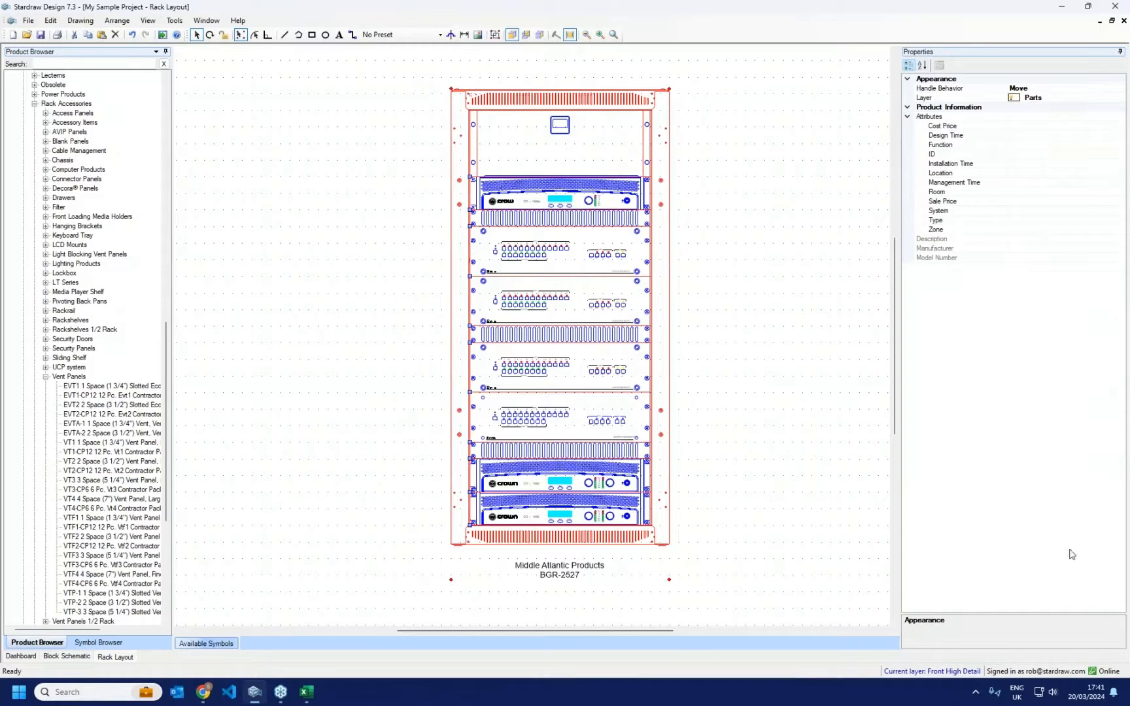
{"action": "left_click", "coordinate": [1047, 192]}
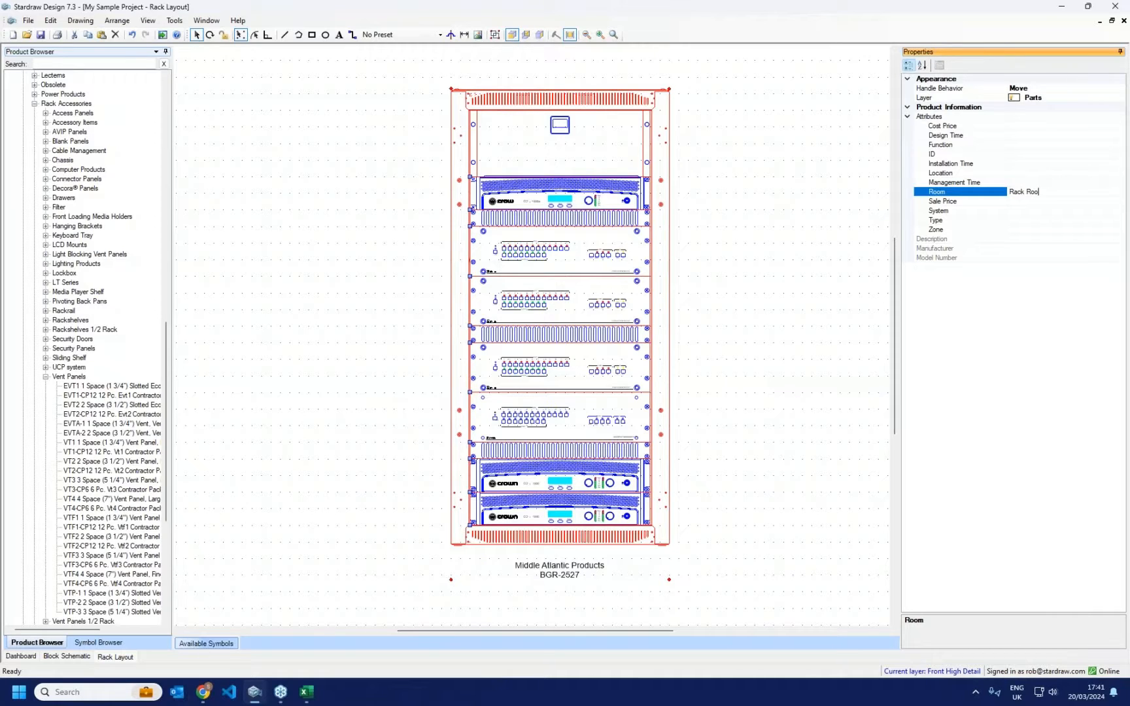
{"action": "left_click", "coordinate": [1049, 172]}
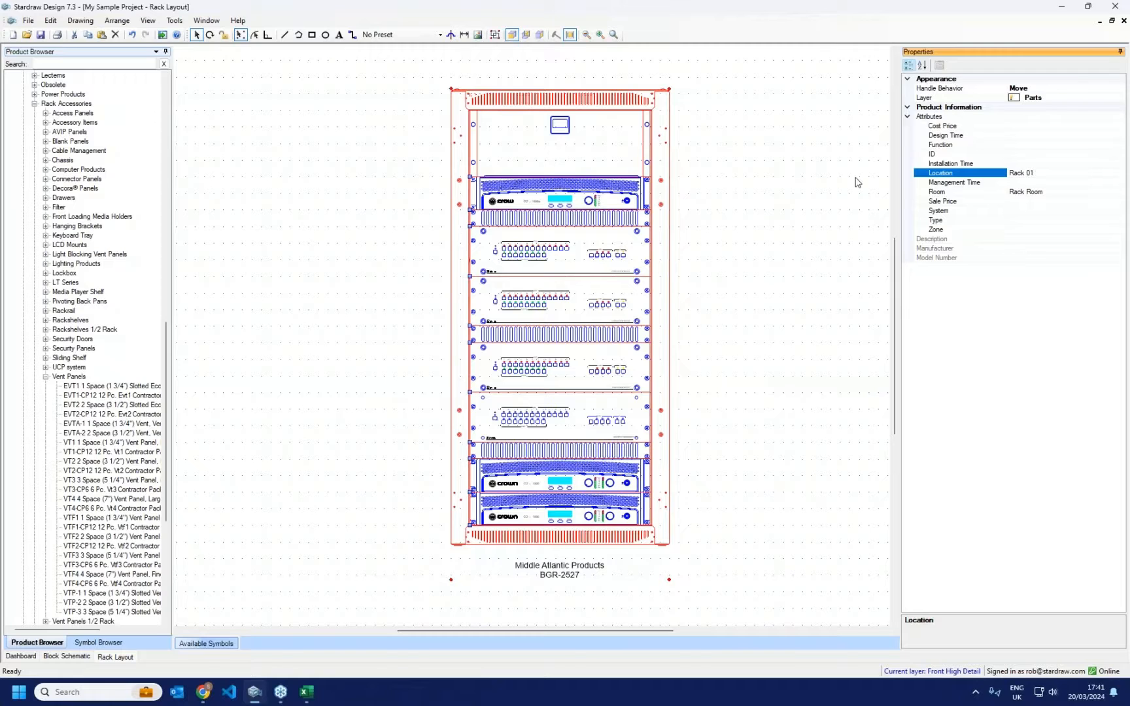
{"action": "left_click", "coordinate": [21, 656]}
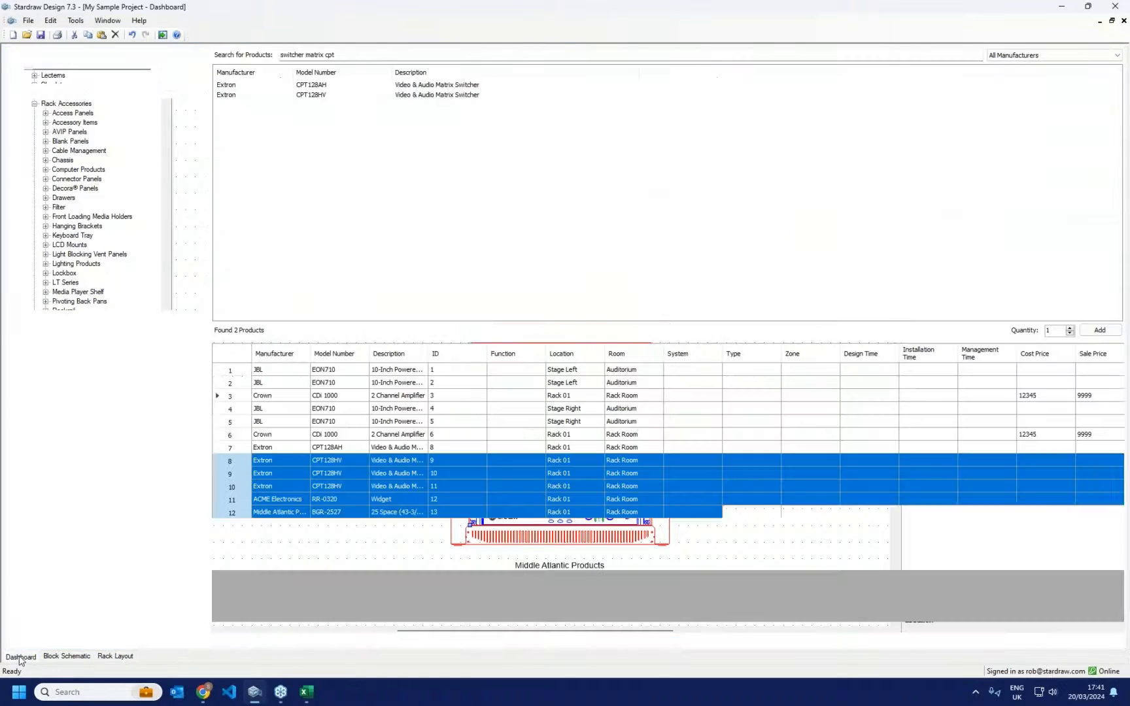
{"action": "left_click", "coordinate": [516, 487]}
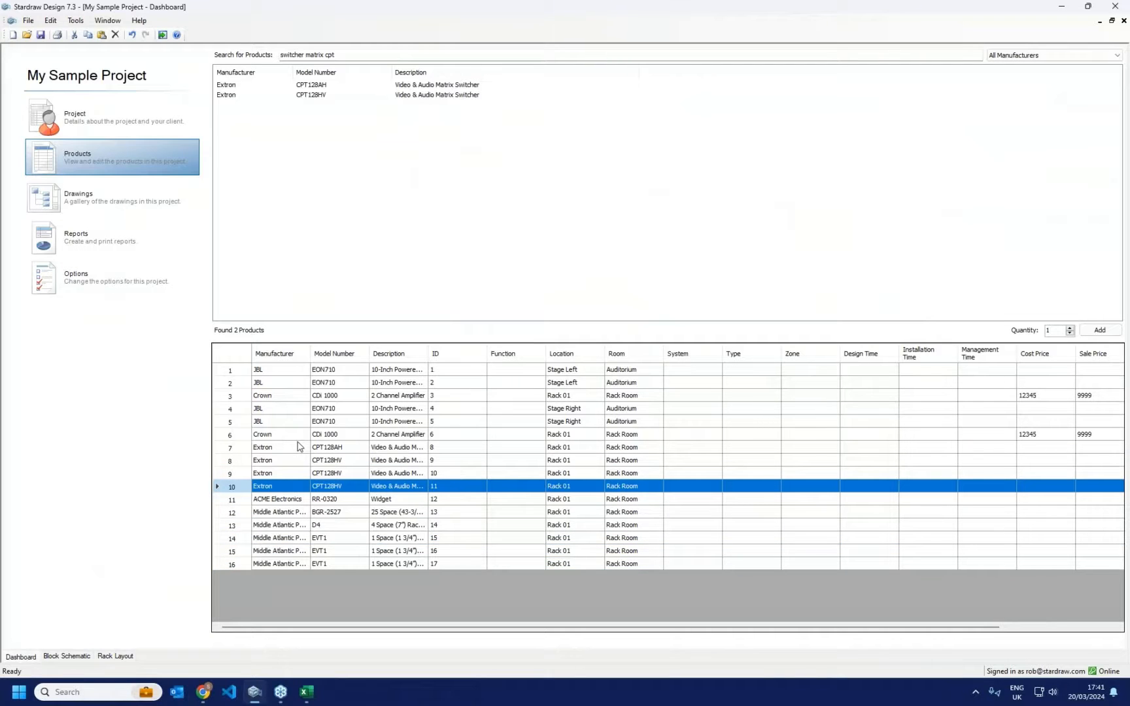
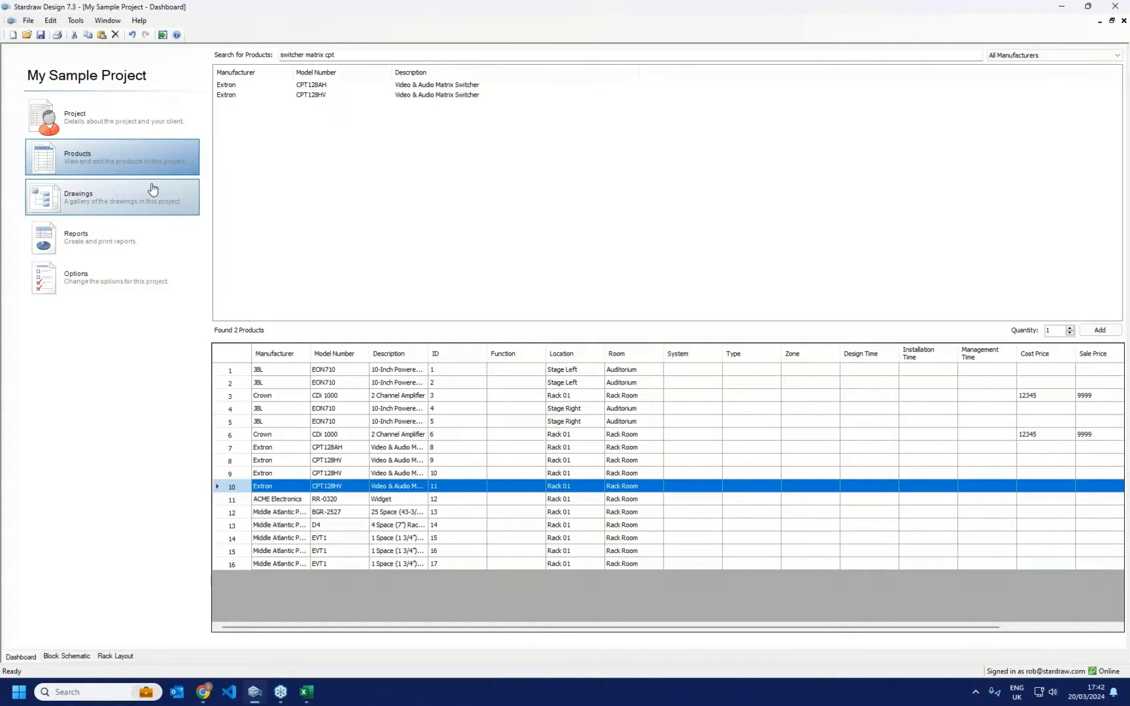
Step: Open the existing Sample Project from the Start Page's recent projects
{"action": "left_click", "coordinate": [163, 34]}
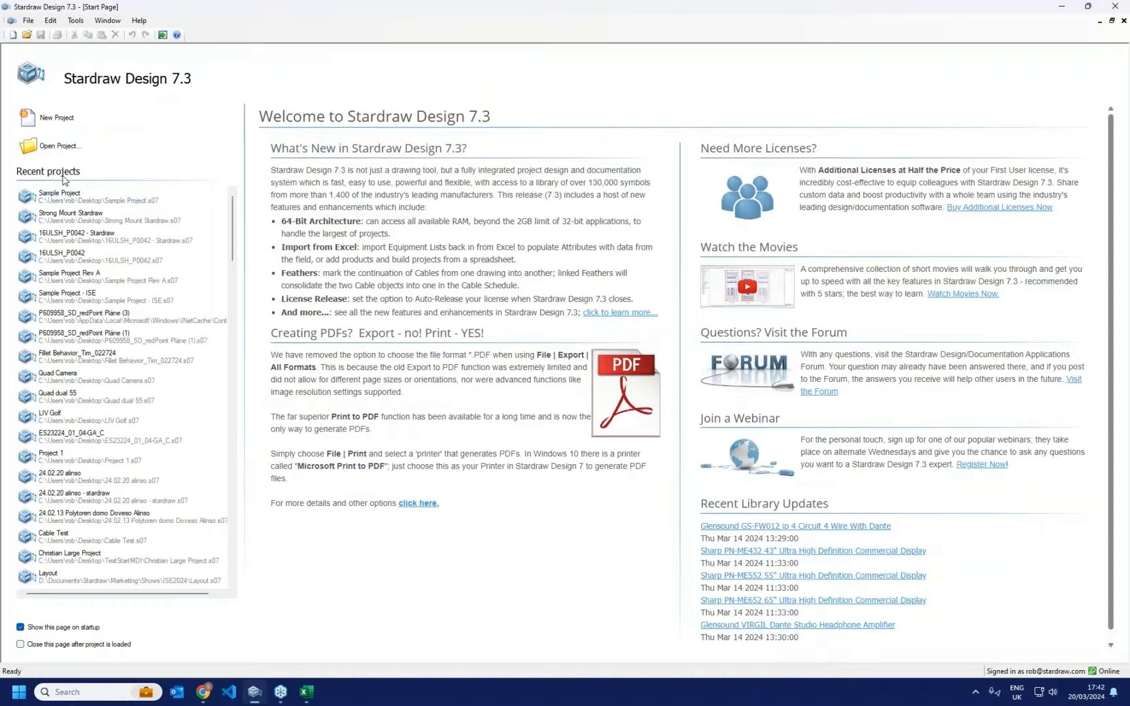
{"action": "left_click", "coordinate": [61, 198]}
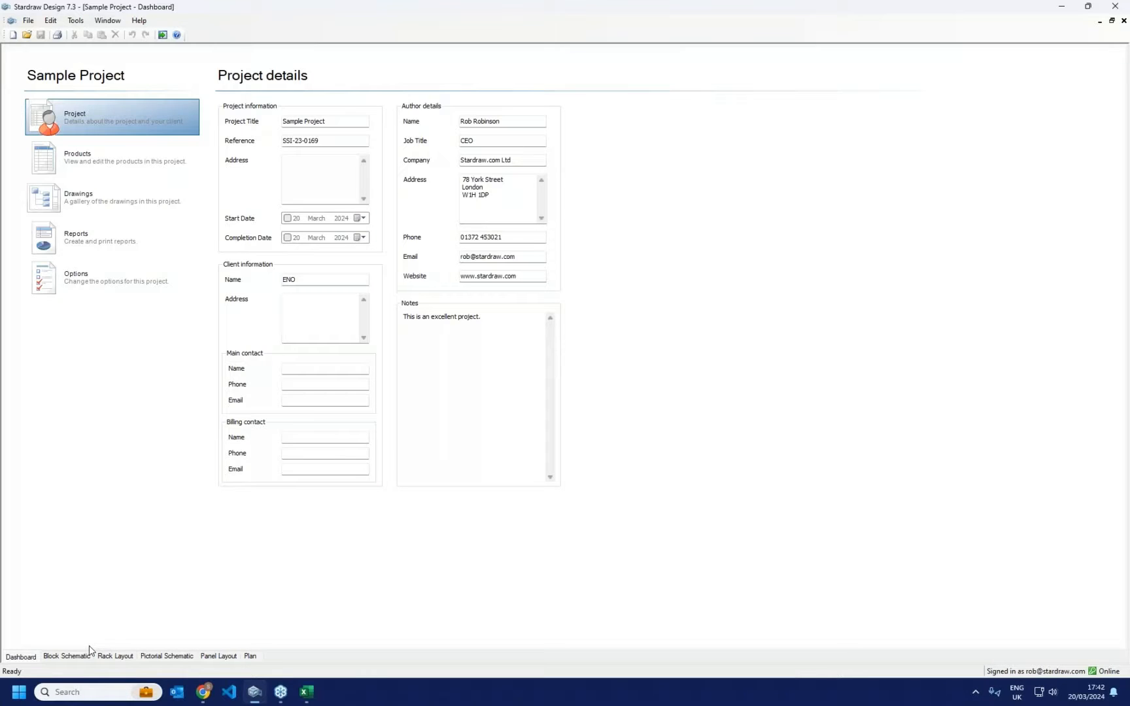
Step: Show the Block Schematic drawing and inspect the connections between the crossovers, Crown amplifiers and Electro-Voice speakers
{"action": "left_click", "coordinate": [54, 658]}
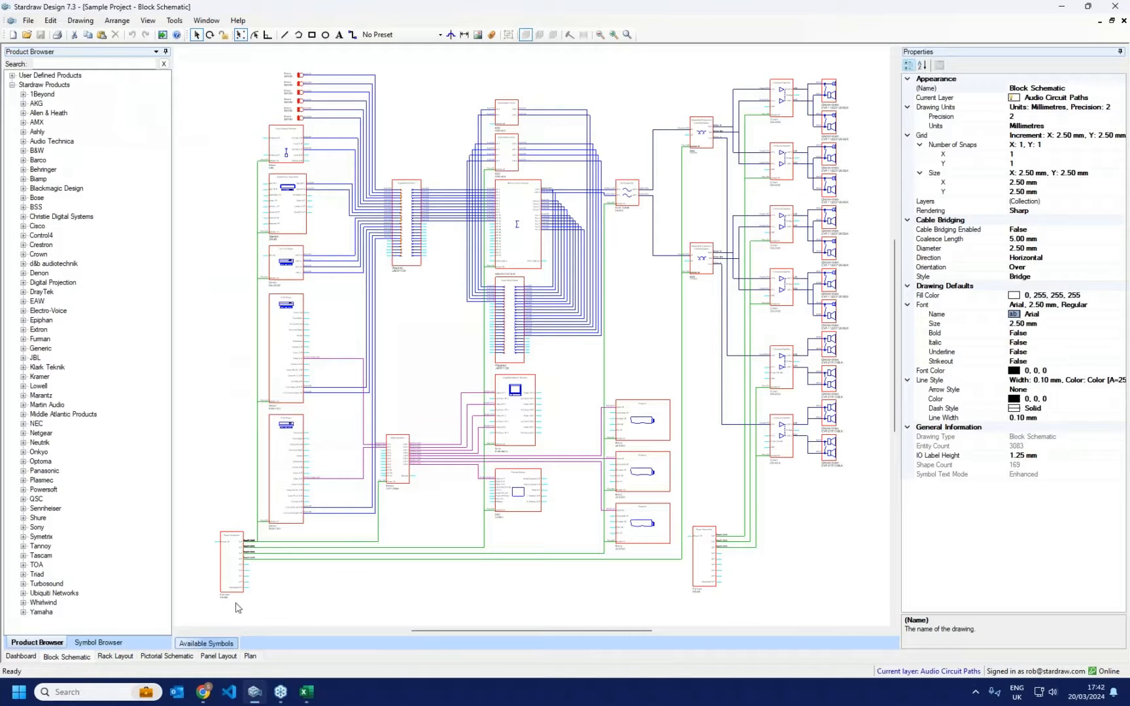
{"action": "scroll", "coordinate": [864, 76], "scroll_direction": "up", "scroll_amount": 5}
{"action": "scroll", "coordinate": [859, 111], "scroll_direction": "up", "scroll_amount": 2}
{"action": "scroll", "coordinate": [843, 121], "scroll_direction": "down", "scroll_amount": 1}
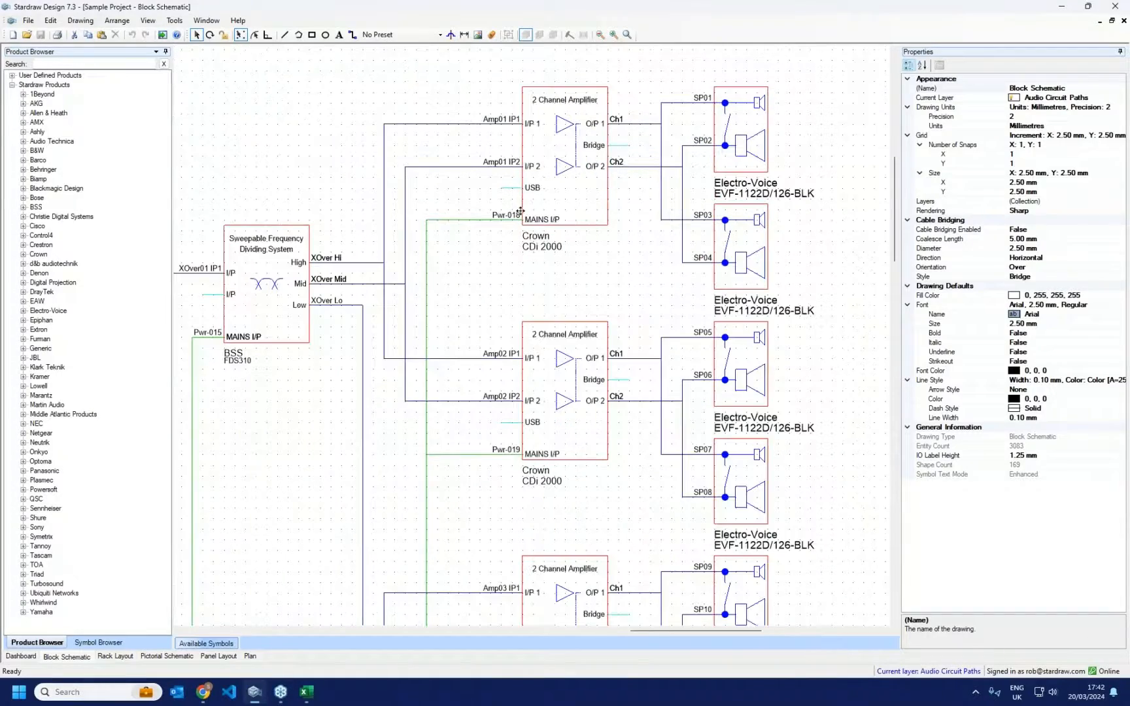
{"action": "scroll", "coordinate": [652, 183], "scroll_direction": "down", "scroll_amount": 2}
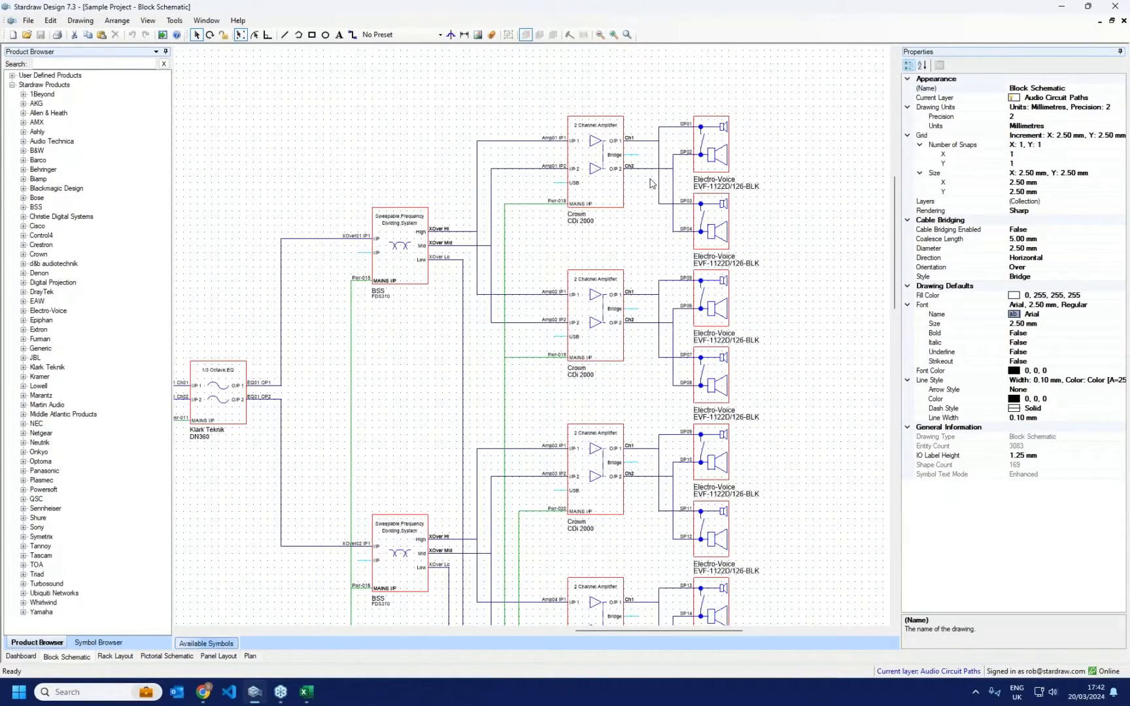
{"action": "scroll", "coordinate": [651, 183], "scroll_direction": "down", "scroll_amount": 3}
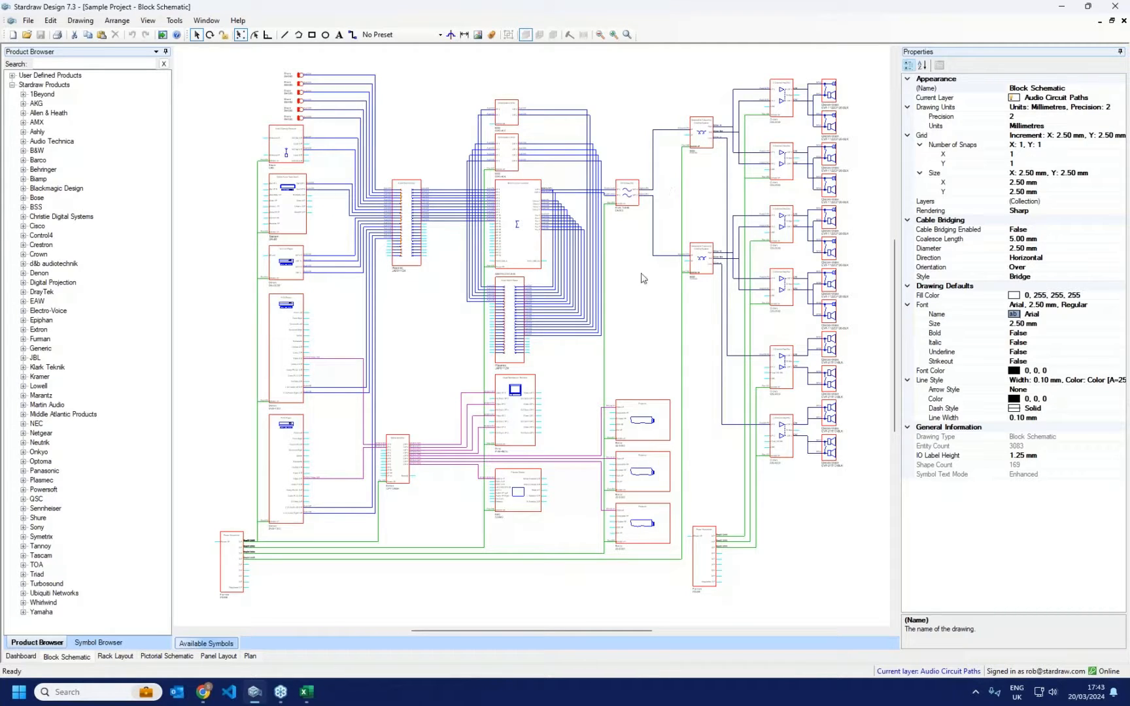
Step: Make Power Circuit Paths the current layer of the block schematic and hide the Audio Circuit Paths and Video Circuit Paths layers
{"action": "left_click", "coordinate": [922, 672]}
{"action": "left_click_drag", "start_coordinate": [895, 137], "coordinate": [968, 85]}
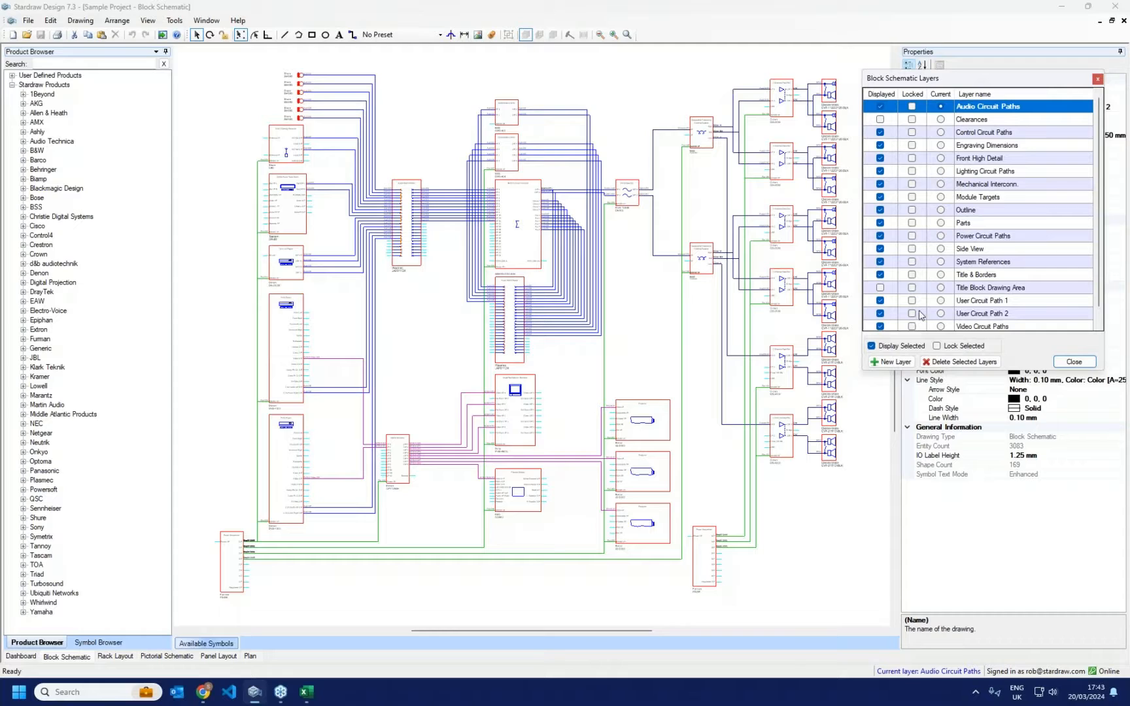
{"action": "left_click", "coordinate": [941, 236]}
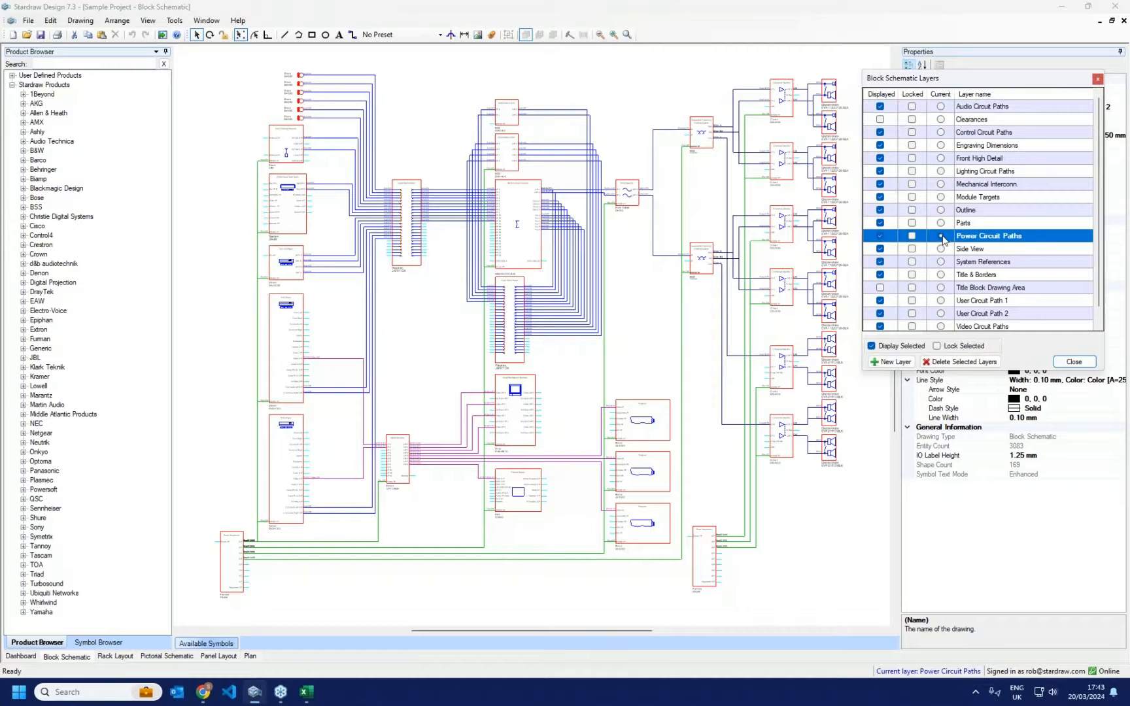
{"action": "left_click", "coordinate": [880, 107]}
{"action": "left_click", "coordinate": [880, 107]}
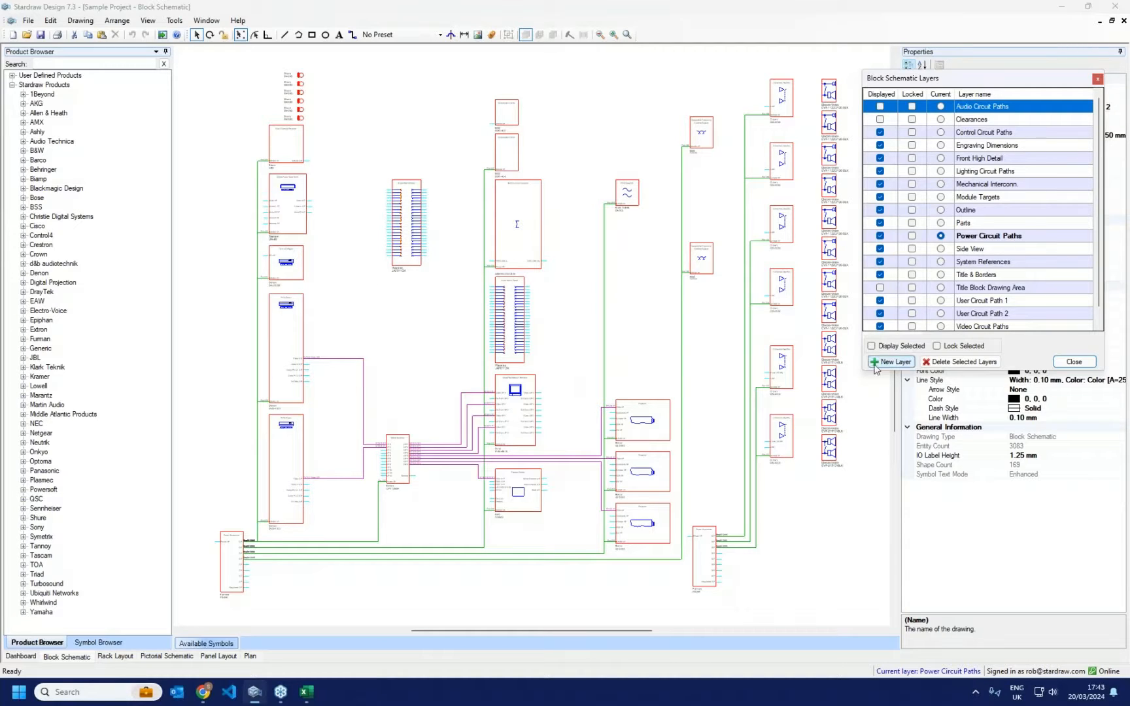
{"action": "left_click", "coordinate": [881, 327]}
{"action": "left_click", "coordinate": [880, 327]}
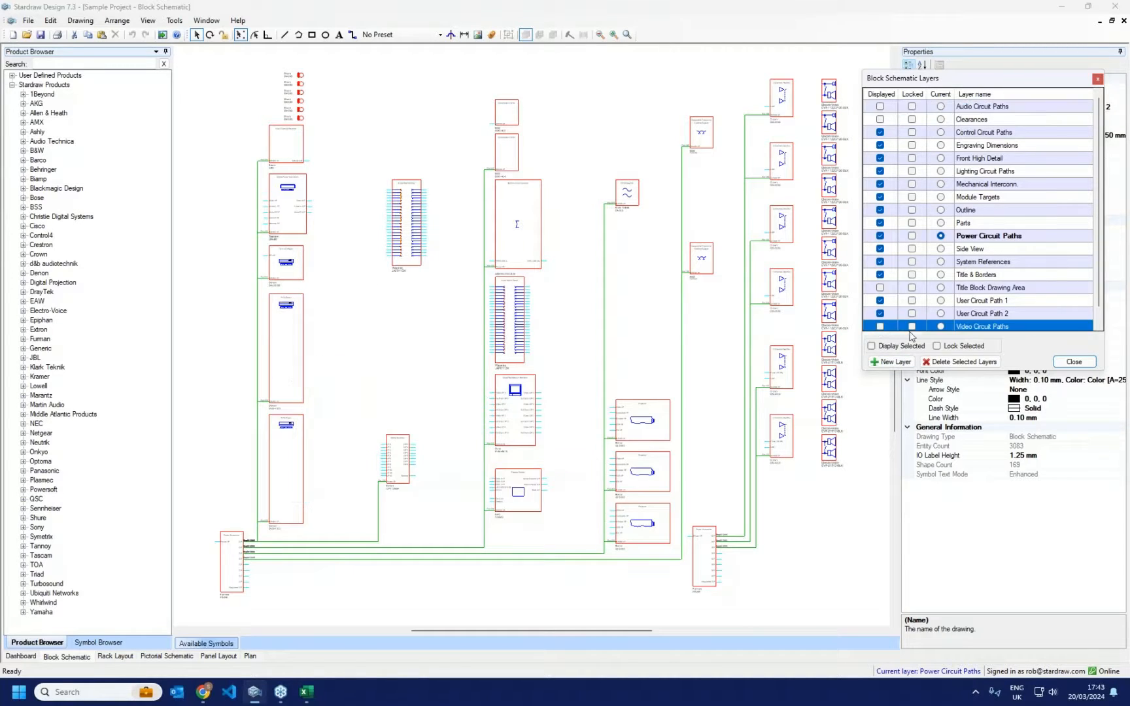
{"action": "left_click", "coordinate": [1060, 363]}
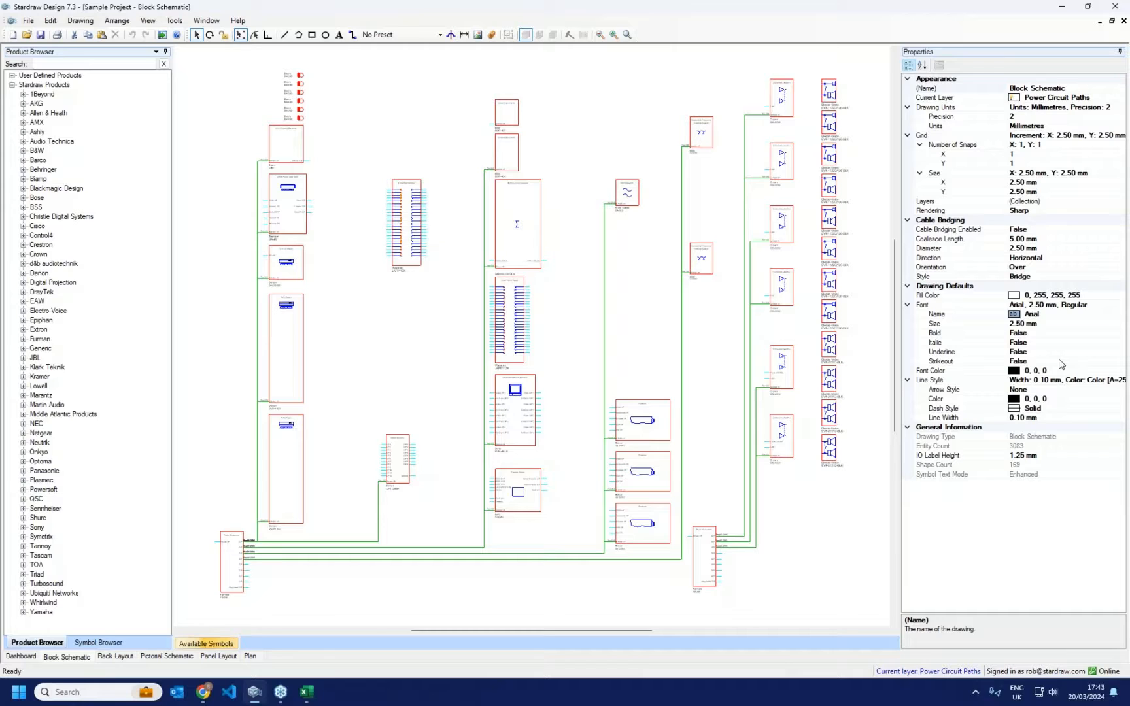
{"action": "scroll", "coordinate": [395, 317], "scroll_direction": "down", "scroll_amount": 3}
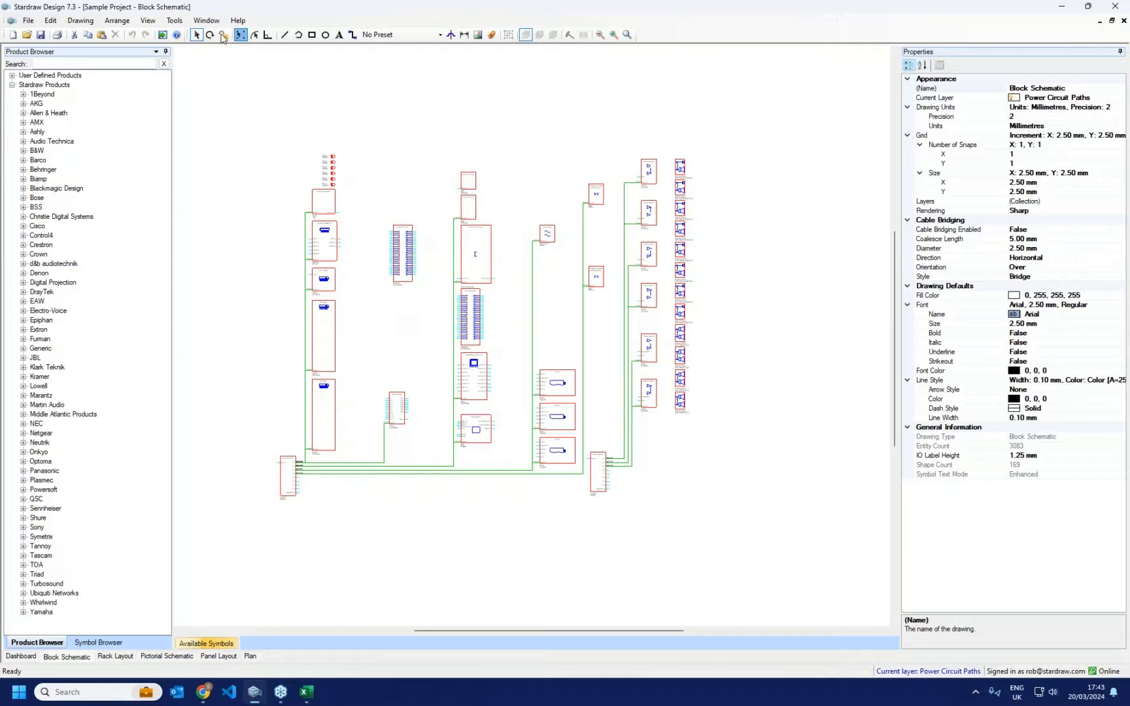
Step: Start a title block for the block schematic using the A2 Landscape template from Title Block Templates - Metric.s07
{"action": "left_click", "coordinate": [77, 21]}
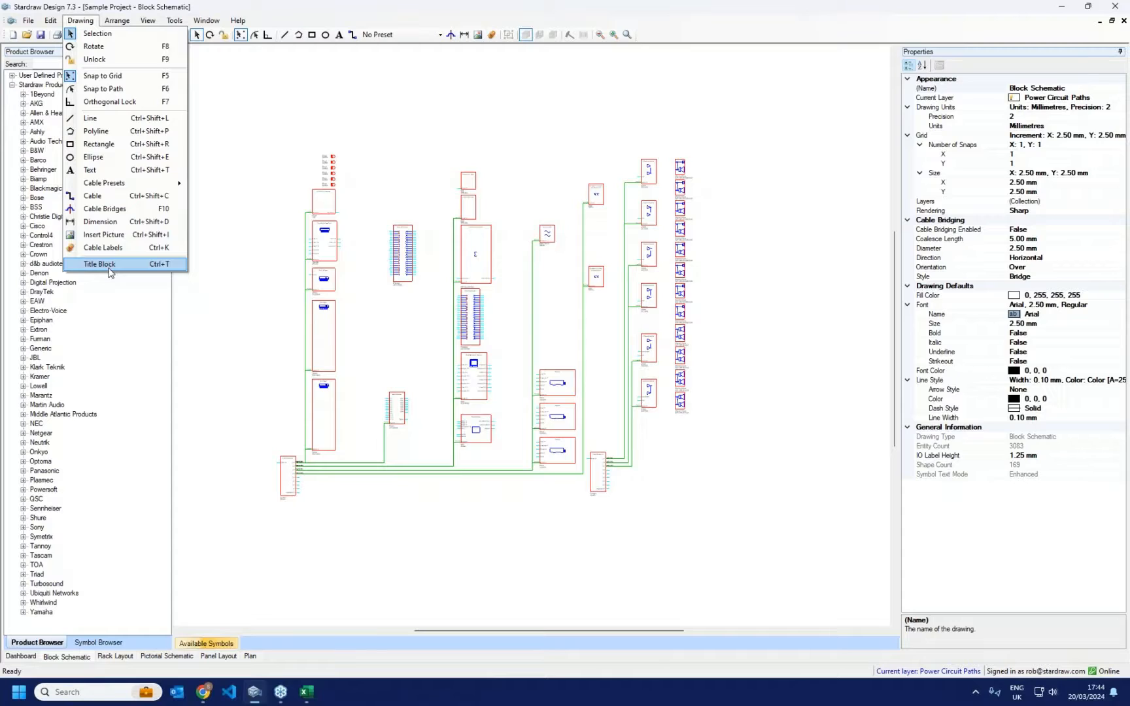
{"action": "left_click", "coordinate": [109, 268]}
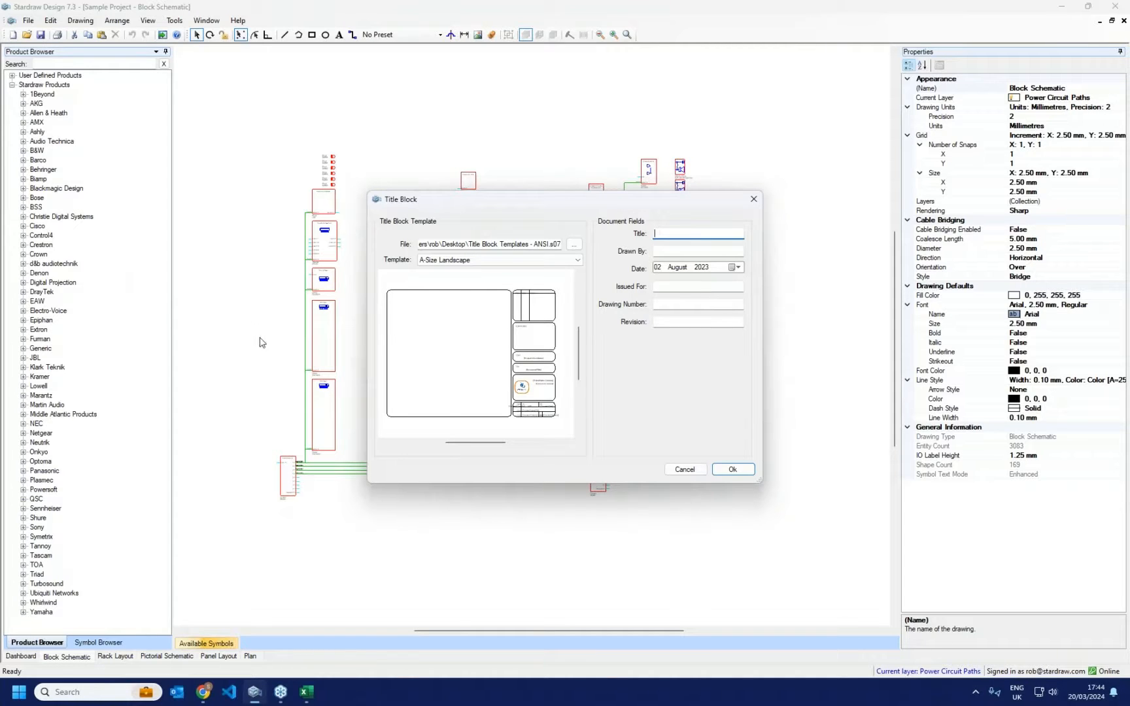
{"action": "left_click", "coordinate": [575, 244]}
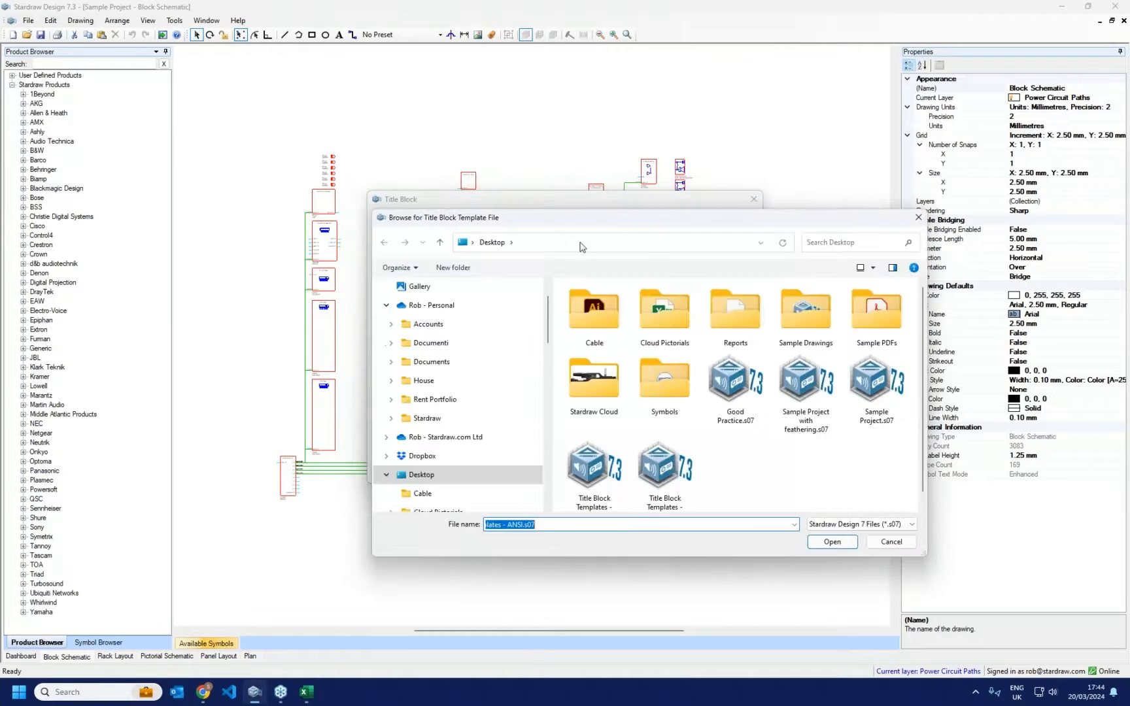
{"action": "scroll", "coordinate": [701, 429], "scroll_direction": "down", "scroll_amount": 1}
{"action": "left_click", "coordinate": [670, 458]}
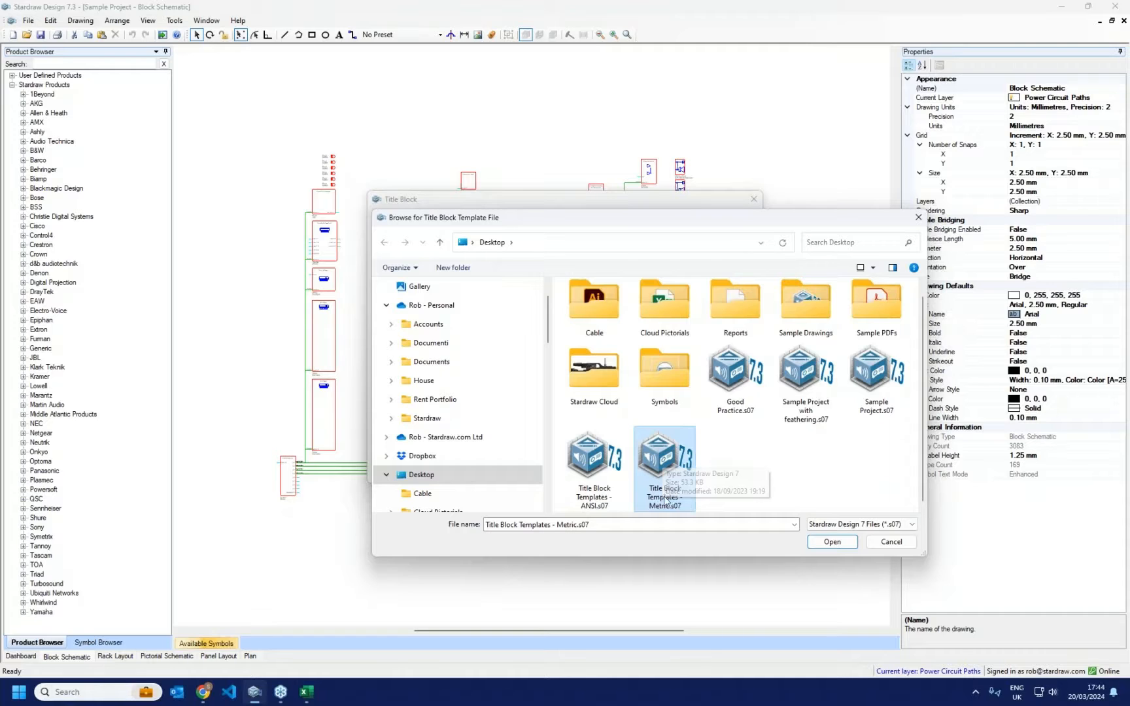
{"action": "left_click", "coordinate": [834, 542]}
{"action": "left_click", "coordinate": [575, 262]}
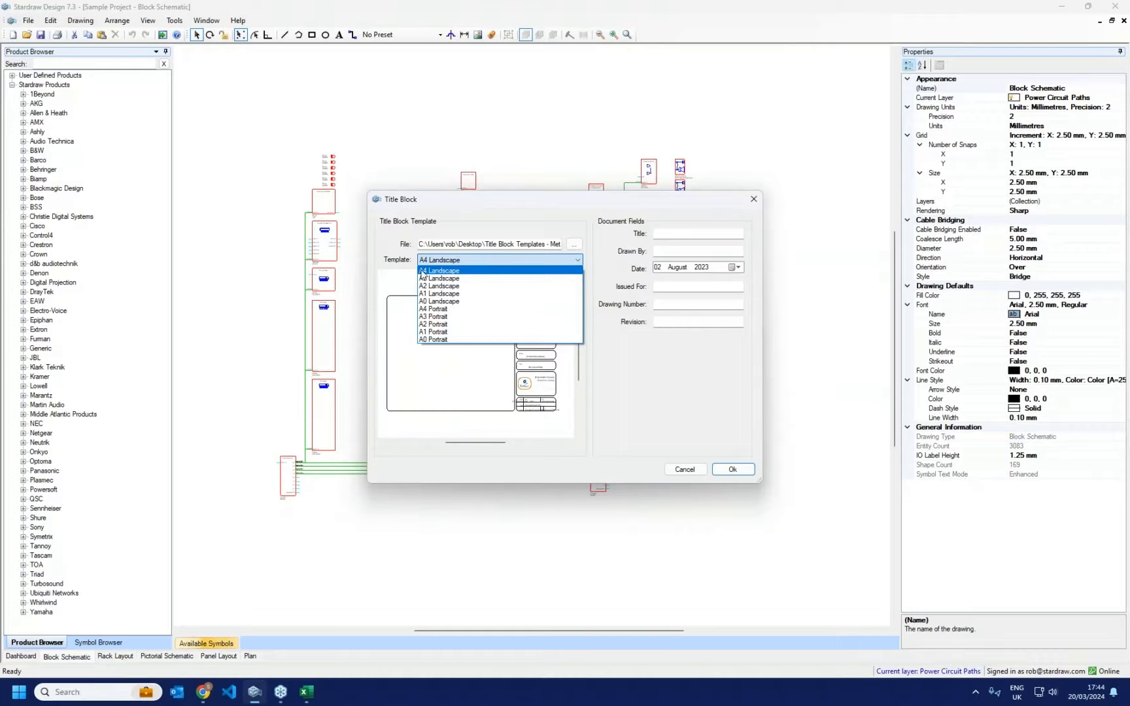
{"action": "left_click", "coordinate": [434, 288]}
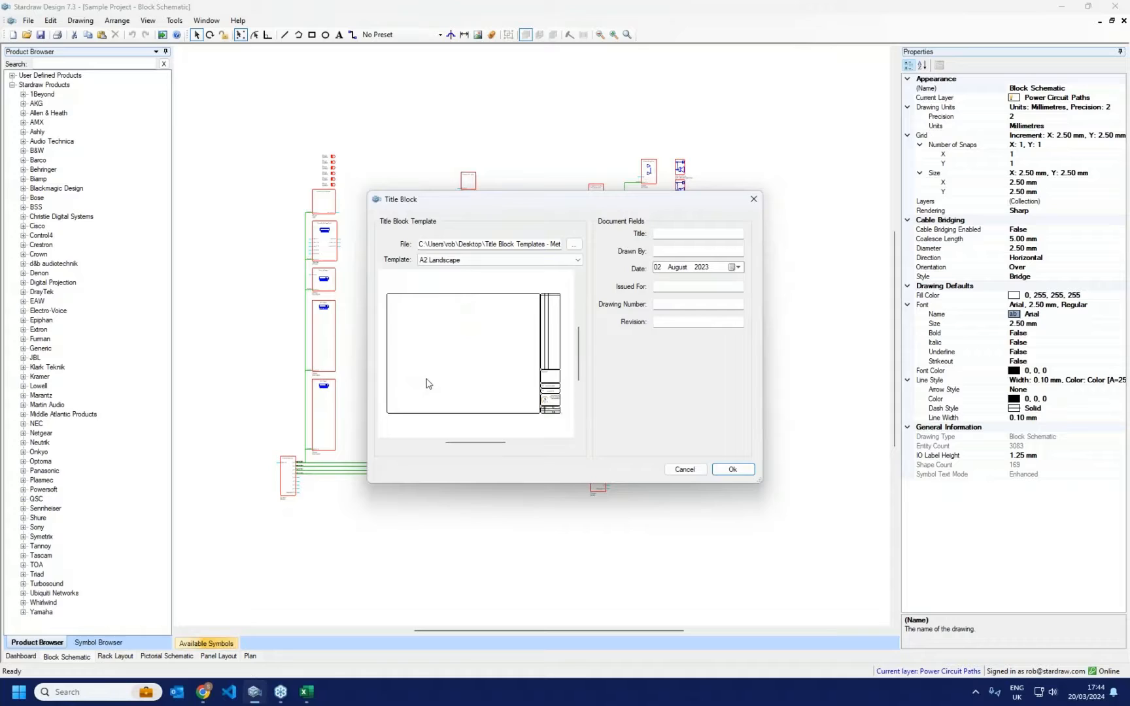
Step: Set the title block's title to Main System, fill in the author's initials as Drawn By, and set the date to 20 March 2024
{"action": "left_click", "coordinate": [696, 233]}
{"action": "type", "text": "Main System"}
{"action": "key", "text": "Tab"}
{"action": "type", "text": "RJR"}
{"action": "key", "text": "Tab"}
{"action": "left_click", "coordinate": [735, 267]}
{"action": "left_click", "coordinate": [778, 283]}
{"action": "left_click", "coordinate": [778, 282]}
{"action": "left_click", "coordinate": [779, 283]}
{"action": "left_click", "coordinate": [779, 283]}
{"action": "left_click", "coordinate": [779, 283]}
{"action": "left_click", "coordinate": [779, 283]}
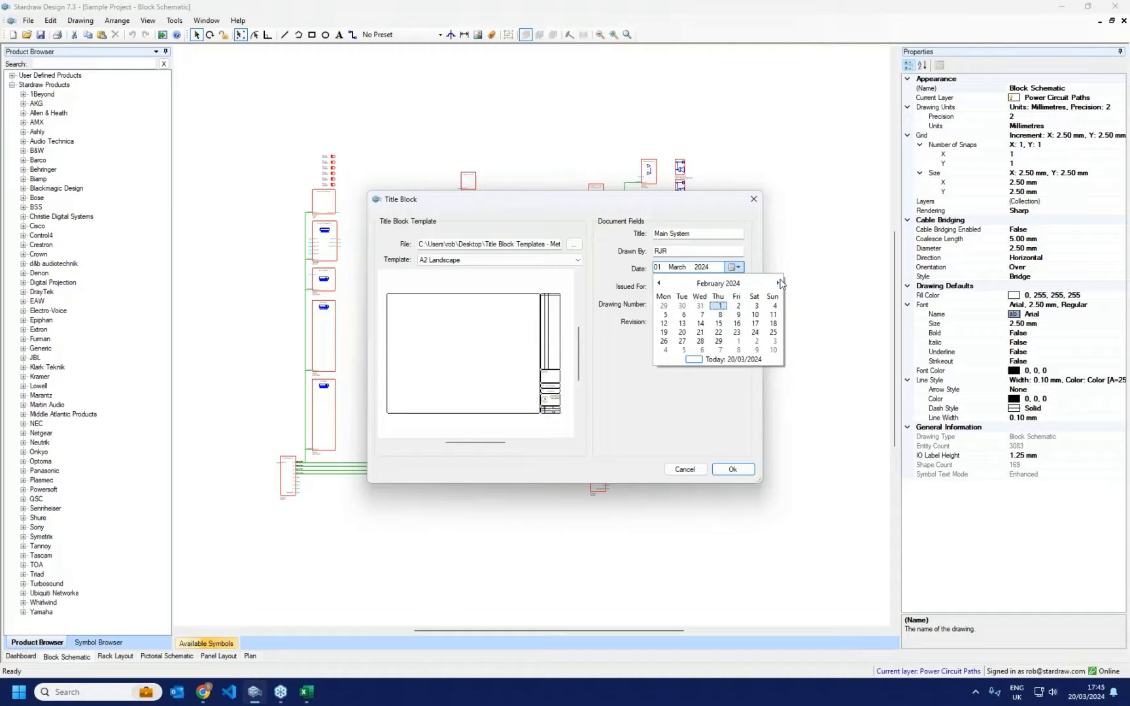
{"action": "left_click", "coordinate": [700, 332]}
Step: Set Issued For to Approval, the drawing number to ABC-007 and the revision to B, and place the title block
{"action": "left_click", "coordinate": [665, 286]}
{"action": "type", "text": "Approval"}
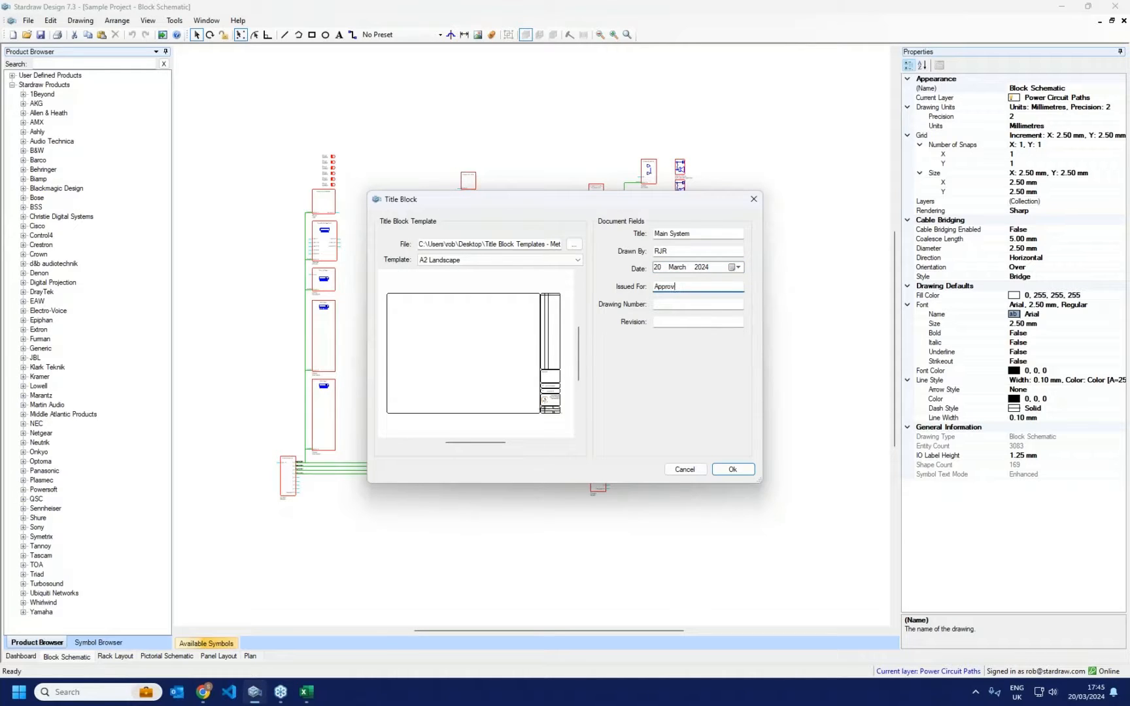
{"action": "key", "text": "Tab"}
{"action": "type", "text": "ABC-007"}
{"action": "key", "text": "Tab"}
{"action": "type", "text": "B"}
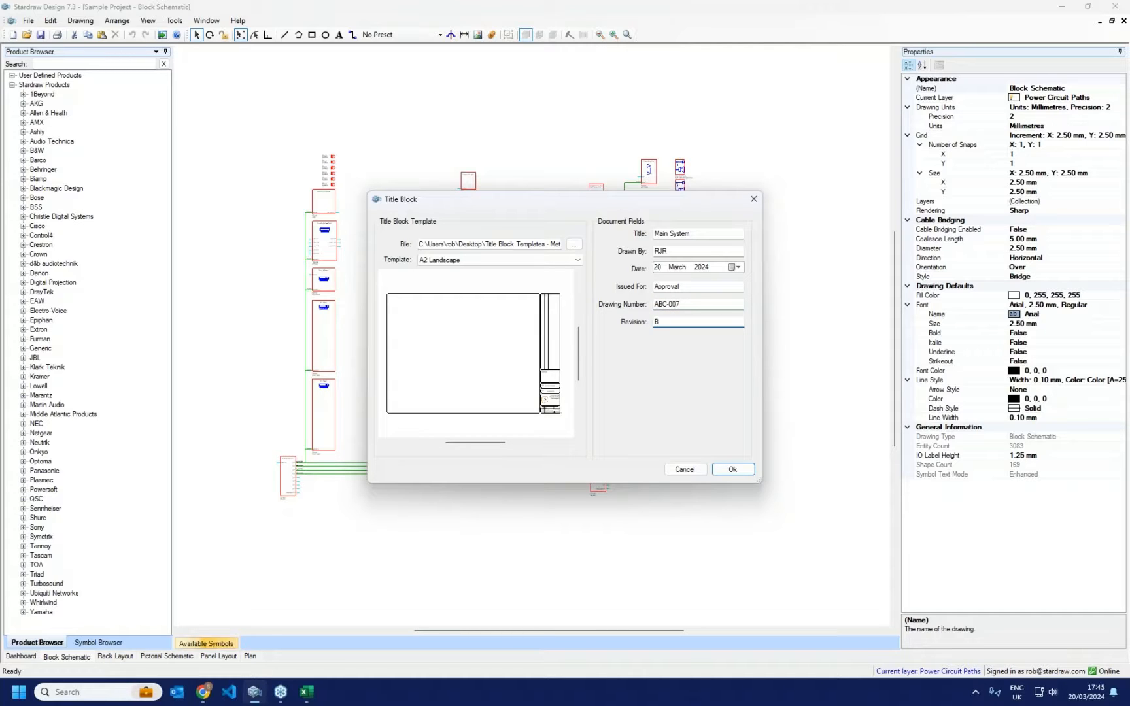
{"action": "key", "text": "Return"}
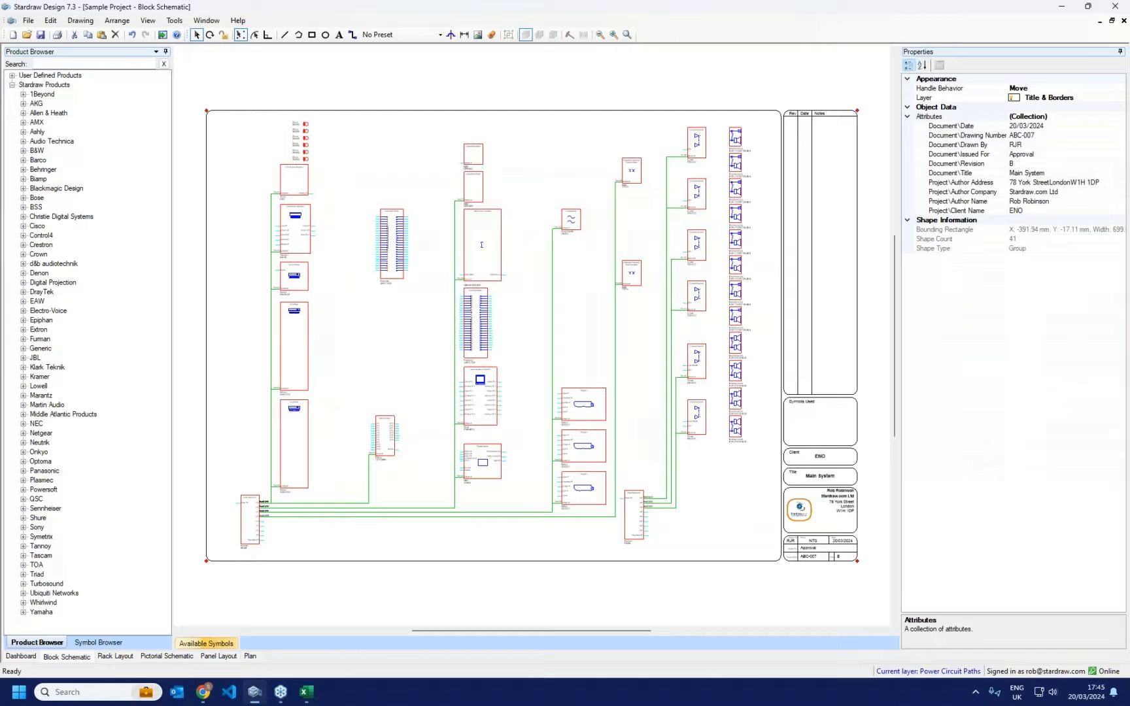
Step: Inspect the title block's completed client, title, author and document fields, then show the Rack Layout drawing
{"action": "scroll", "coordinate": [856, 573], "scroll_direction": "up", "scroll_amount": 5}
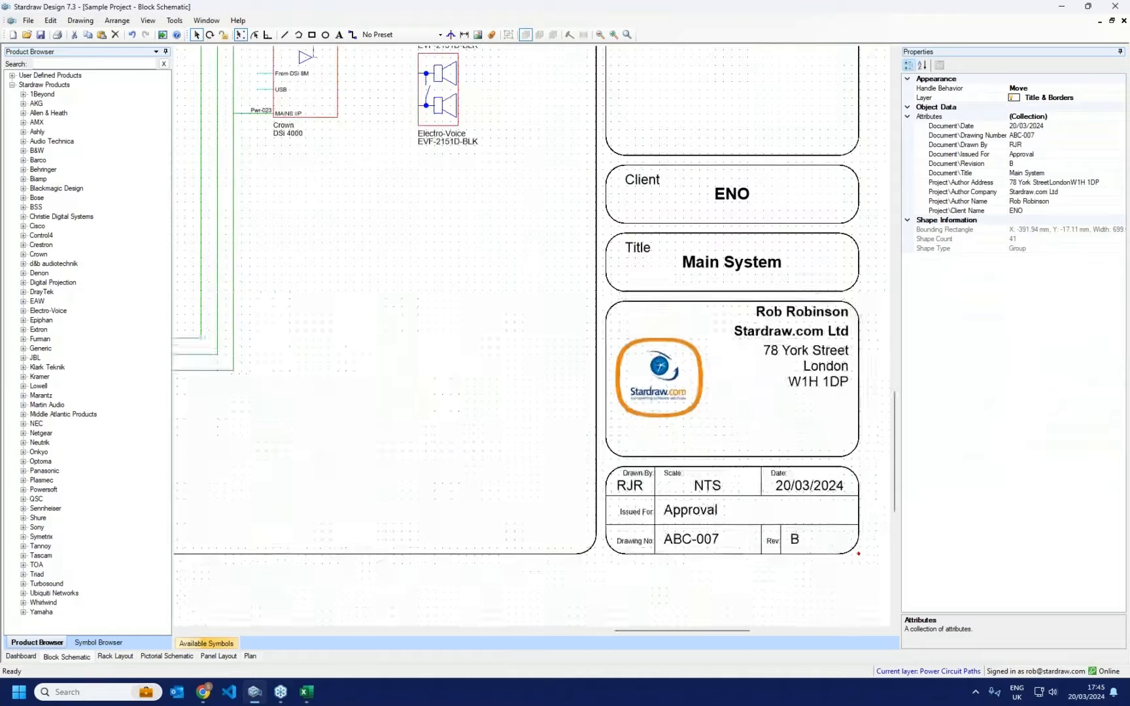
{"action": "scroll", "coordinate": [859, 553], "scroll_direction": "up", "scroll_amount": 1}
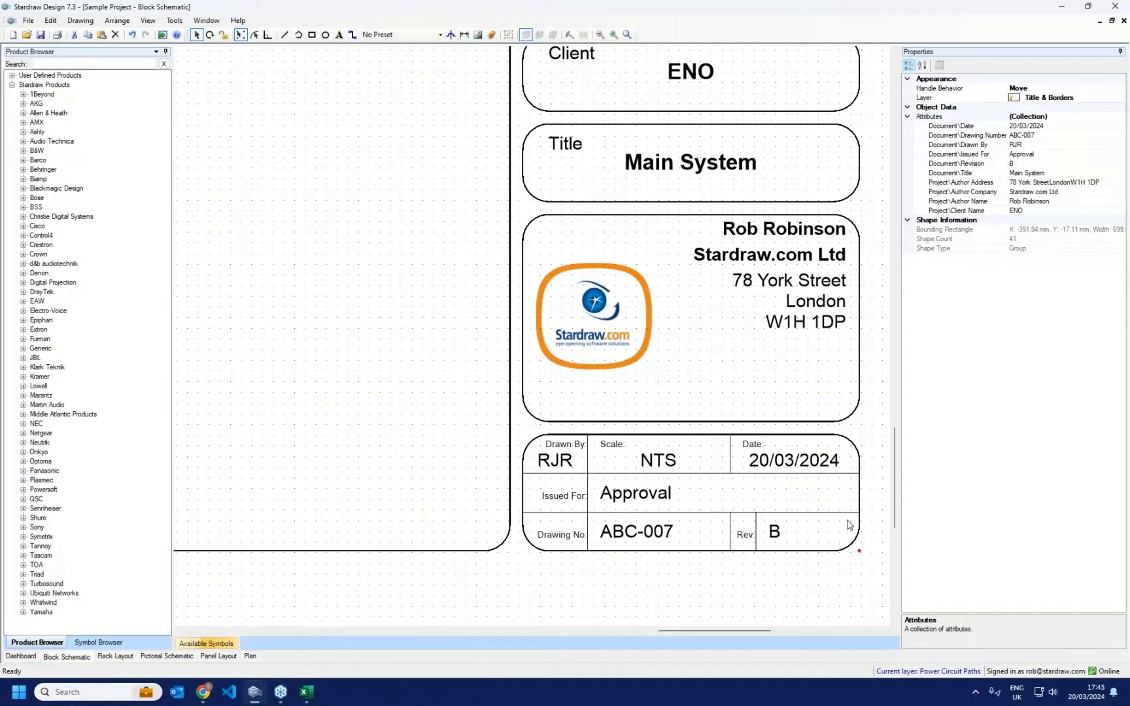
{"action": "scroll", "coordinate": [821, 451], "scroll_direction": "down", "scroll_amount": 5, "text": "ctrl"}
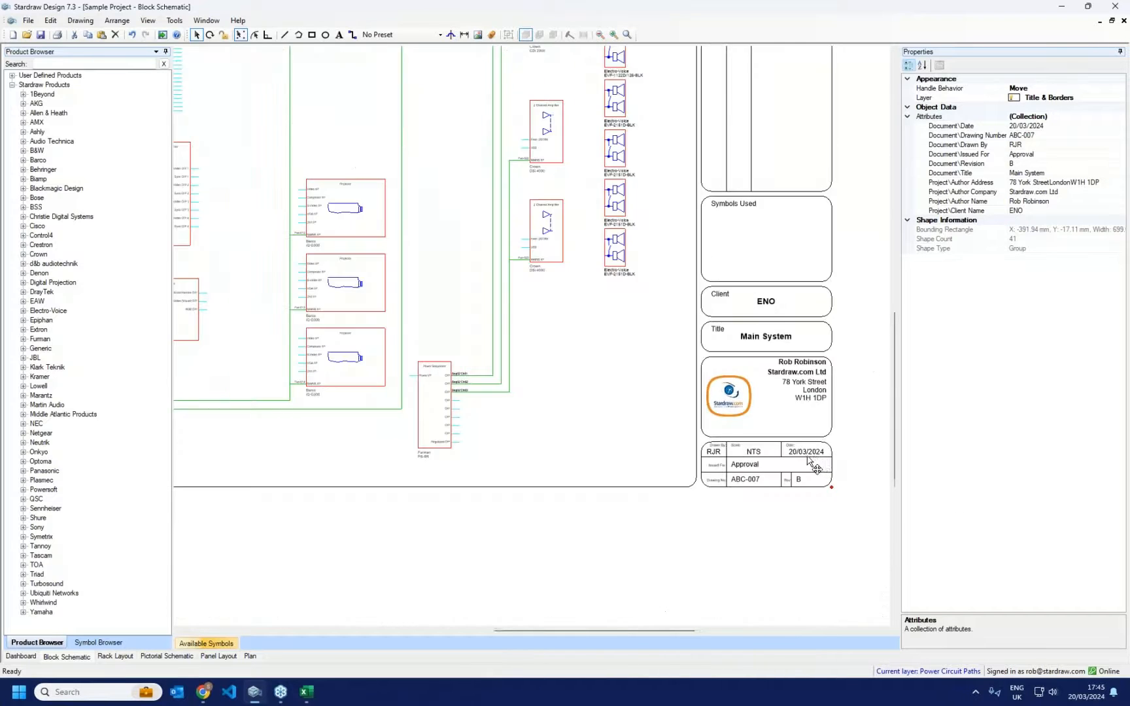
{"action": "scroll", "coordinate": [814, 467], "scroll_direction": "down", "scroll_amount": 1, "text": "ctrl"}
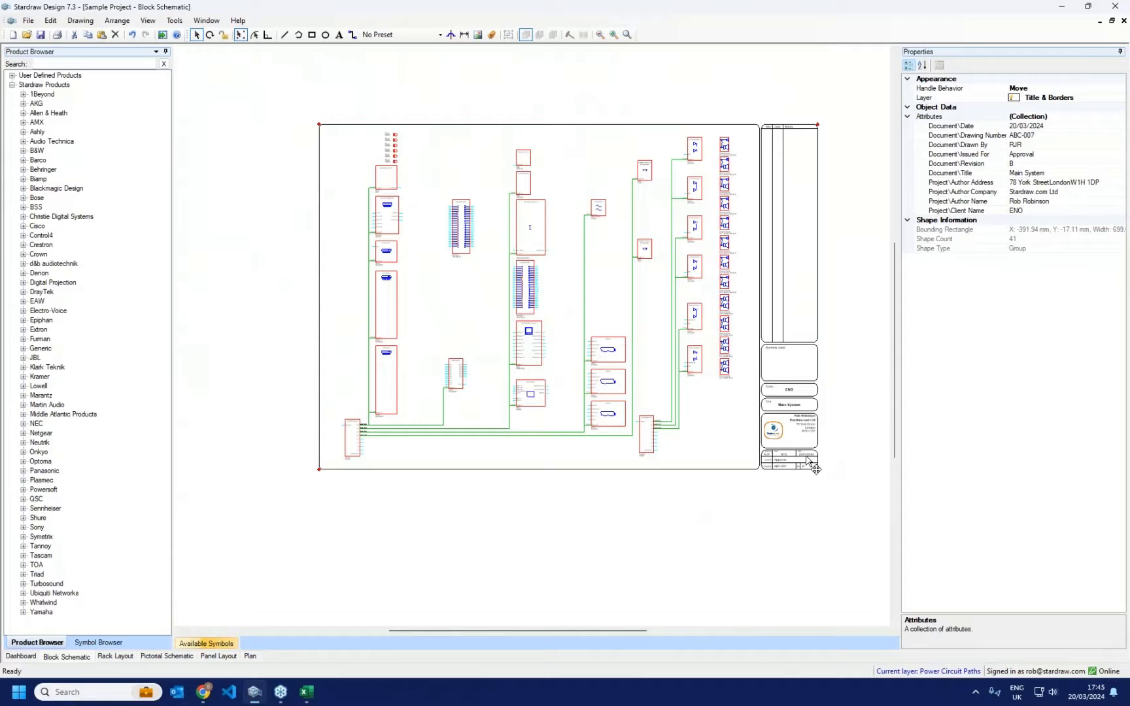
{"action": "left_click", "coordinate": [123, 645]}
{"action": "left_click", "coordinate": [126, 656]}
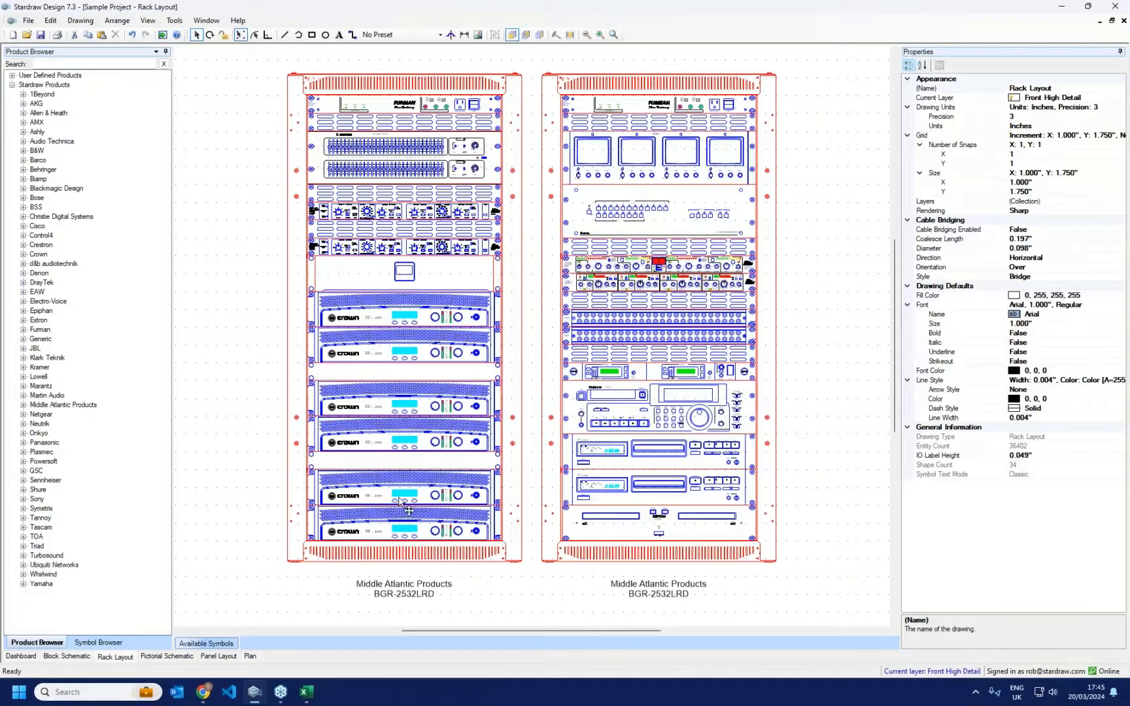
Step: Show the Pictorial Schematic drawing and examine the Allen & Heath GL2000 mixing console's control detail
{"action": "left_click", "coordinate": [161, 657]}
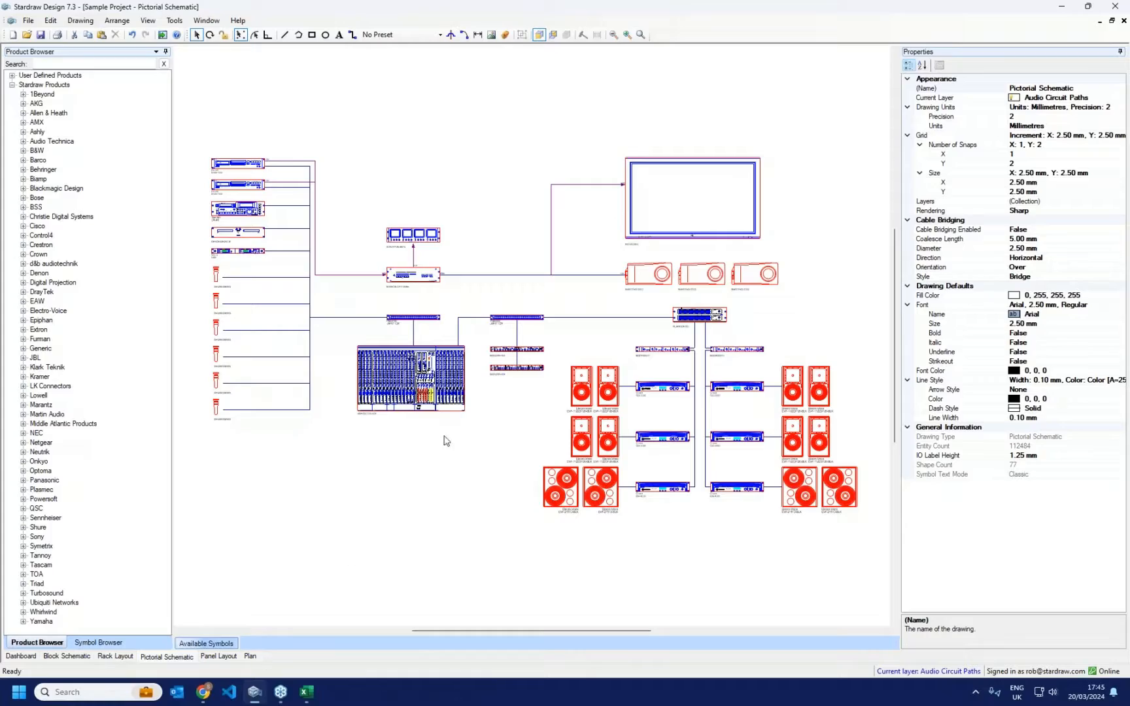
{"action": "scroll", "coordinate": [424, 380], "scroll_direction": "up", "scroll_amount": 5}
{"action": "scroll", "coordinate": [431, 388], "scroll_direction": "up", "scroll_amount": 6}
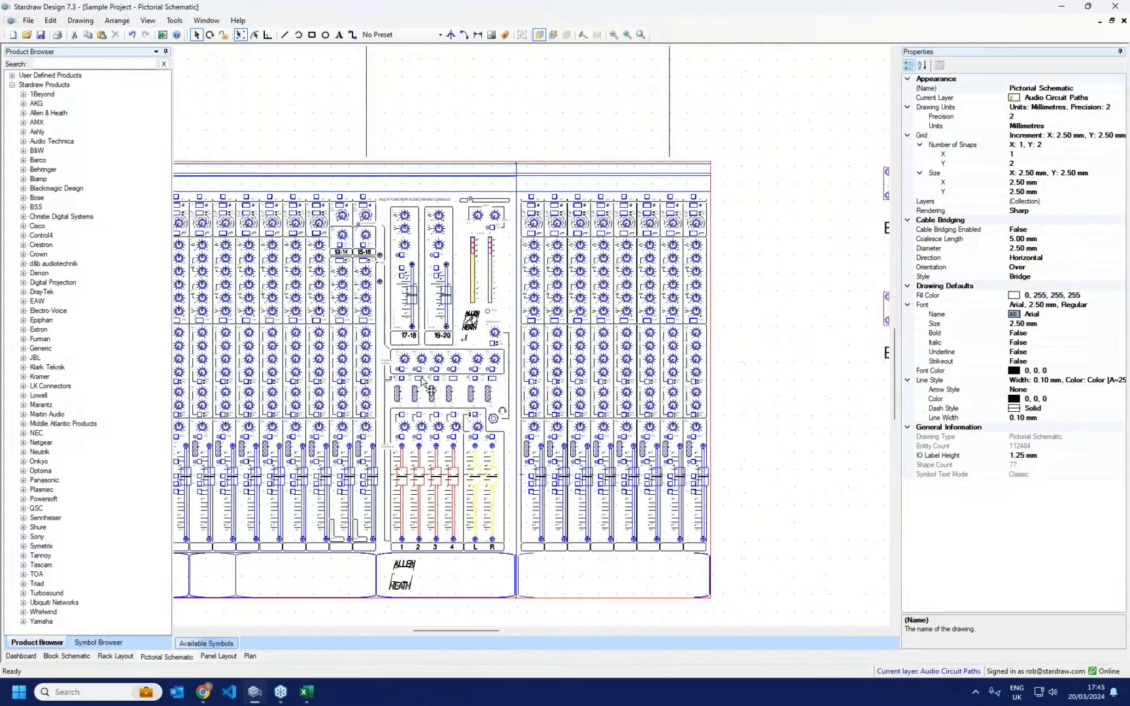
{"action": "scroll", "coordinate": [495, 235], "scroll_direction": "up", "scroll_amount": 2}
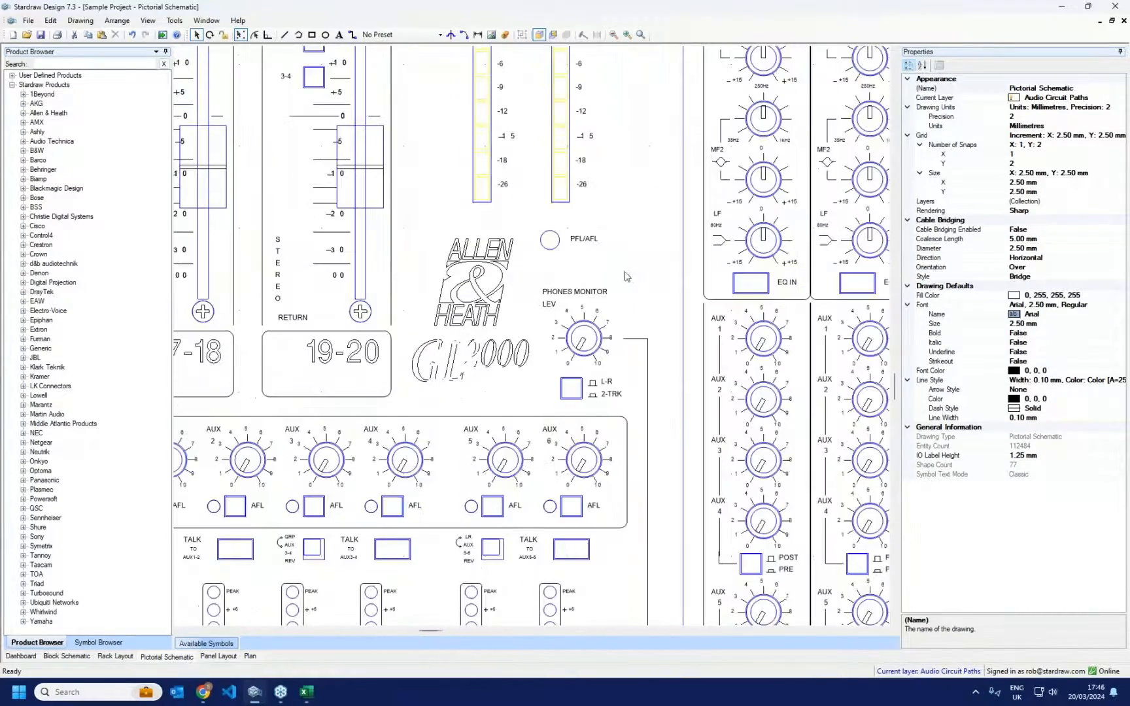
{"action": "scroll", "coordinate": [638, 275], "scroll_direction": "up", "scroll_amount": 2}
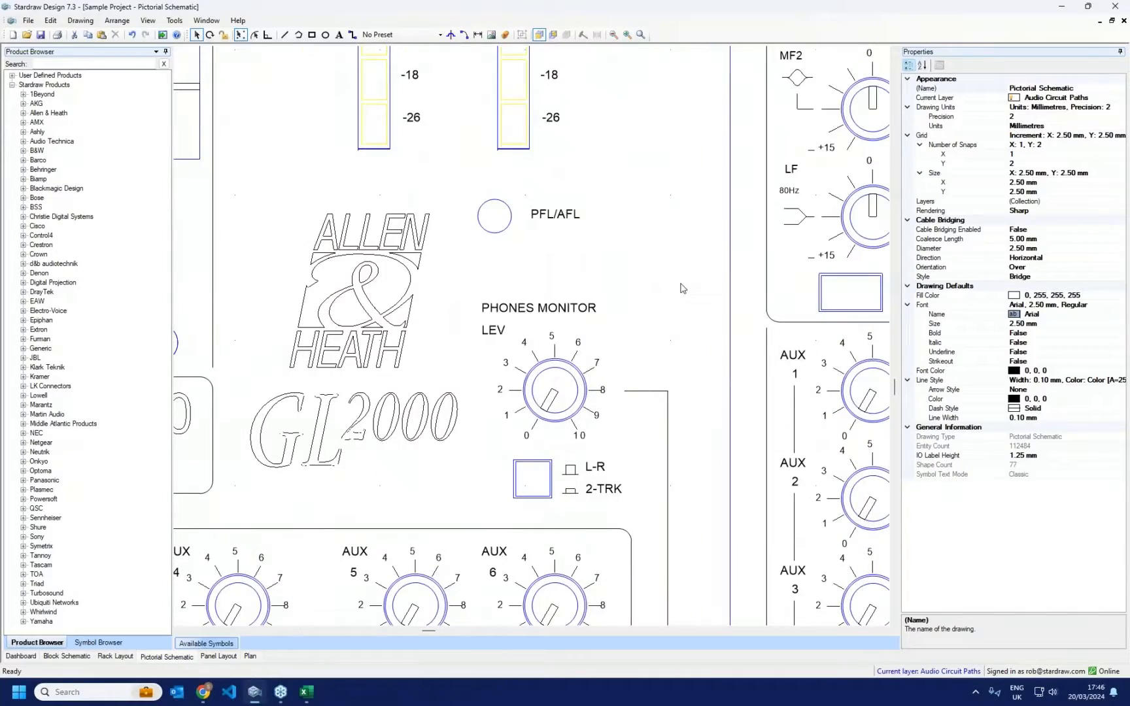
{"action": "scroll", "coordinate": [682, 289], "scroll_direction": "down", "scroll_amount": 2}
{"action": "scroll", "coordinate": [658, 282], "scroll_direction": "down", "scroll_amount": 3}
{"action": "scroll", "coordinate": [639, 301], "scroll_direction": "down", "scroll_amount": 4}
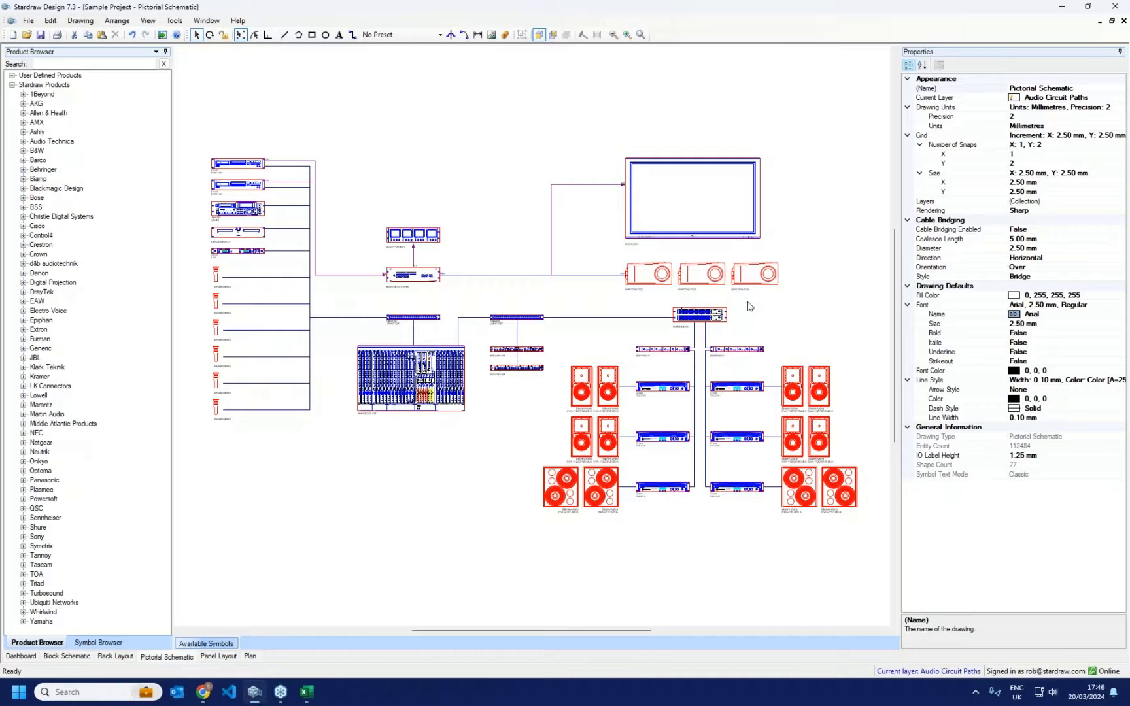
Step: Compare the block schematic with the pictorial schematic, checking the display's product attributes and picking out the projectors and speakers
{"action": "left_click", "coordinate": [67, 660]}
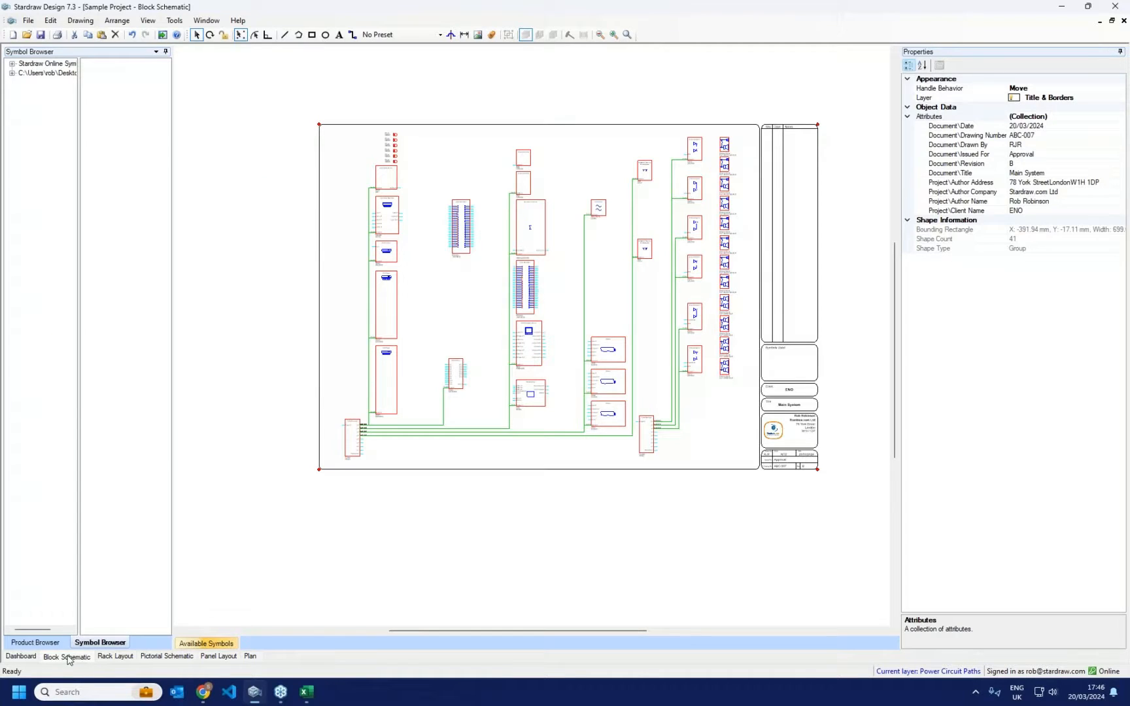
{"action": "left_click", "coordinate": [156, 657]}
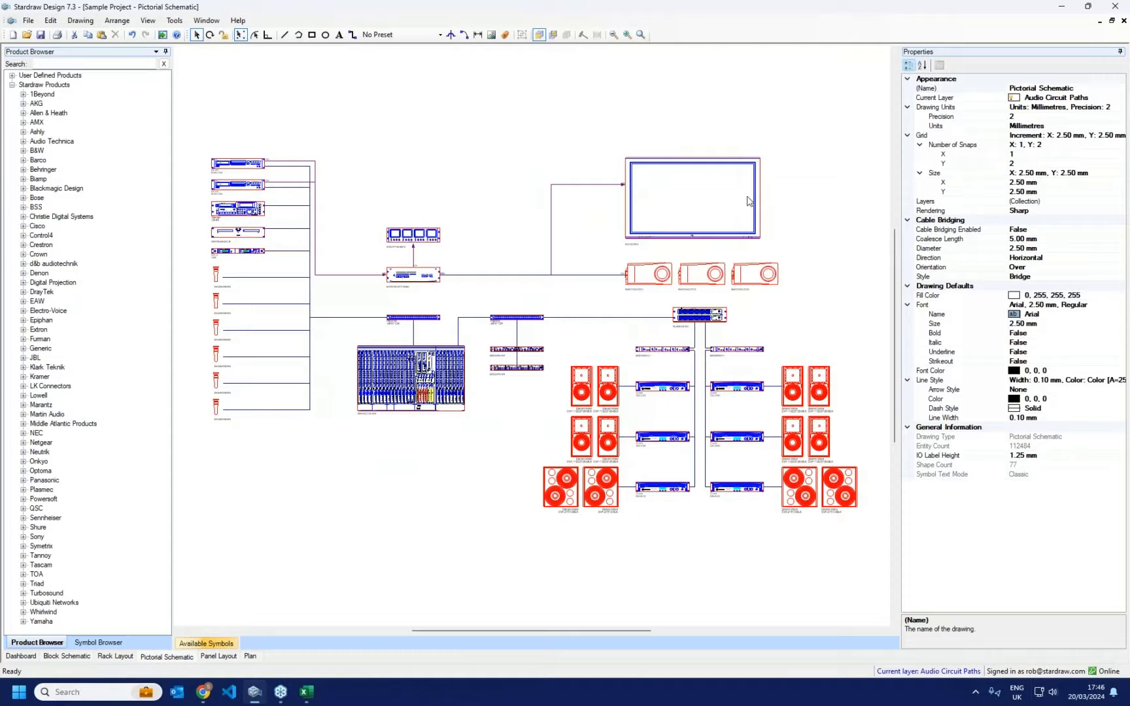
{"action": "left_click", "coordinate": [680, 243]}
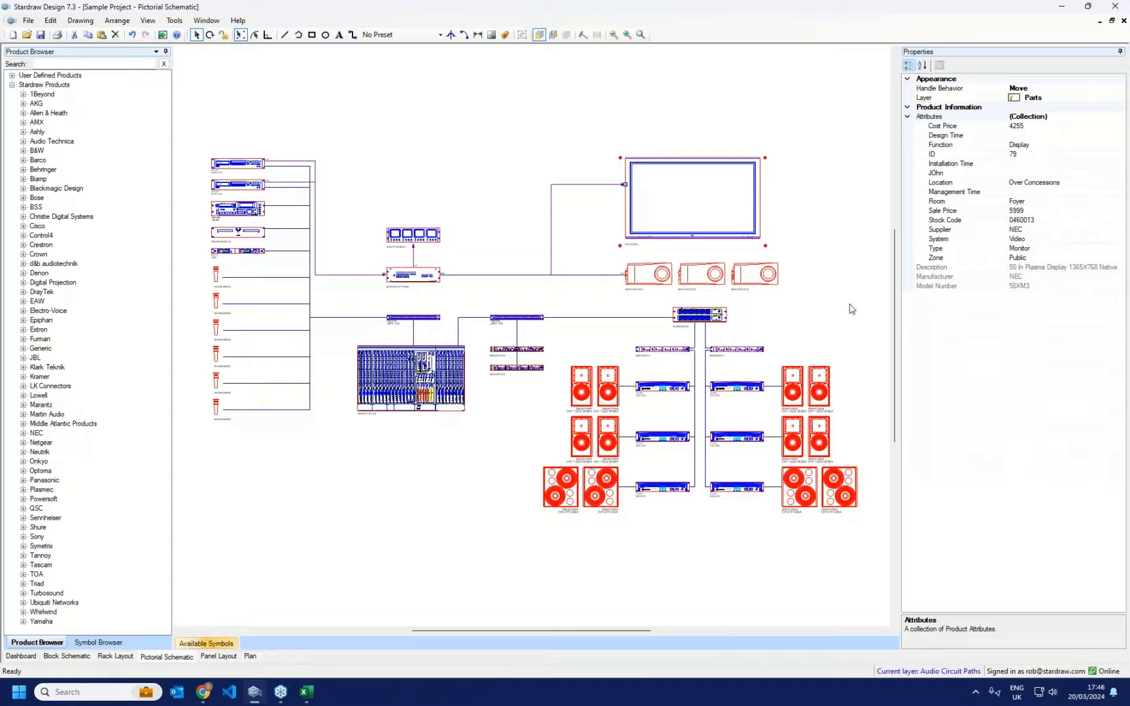
{"action": "left_click_drag", "start_coordinate": [582, 250], "coordinate": [825, 298]}
{"action": "left_click_drag", "start_coordinate": [866, 359], "coordinate": [411, 543]}
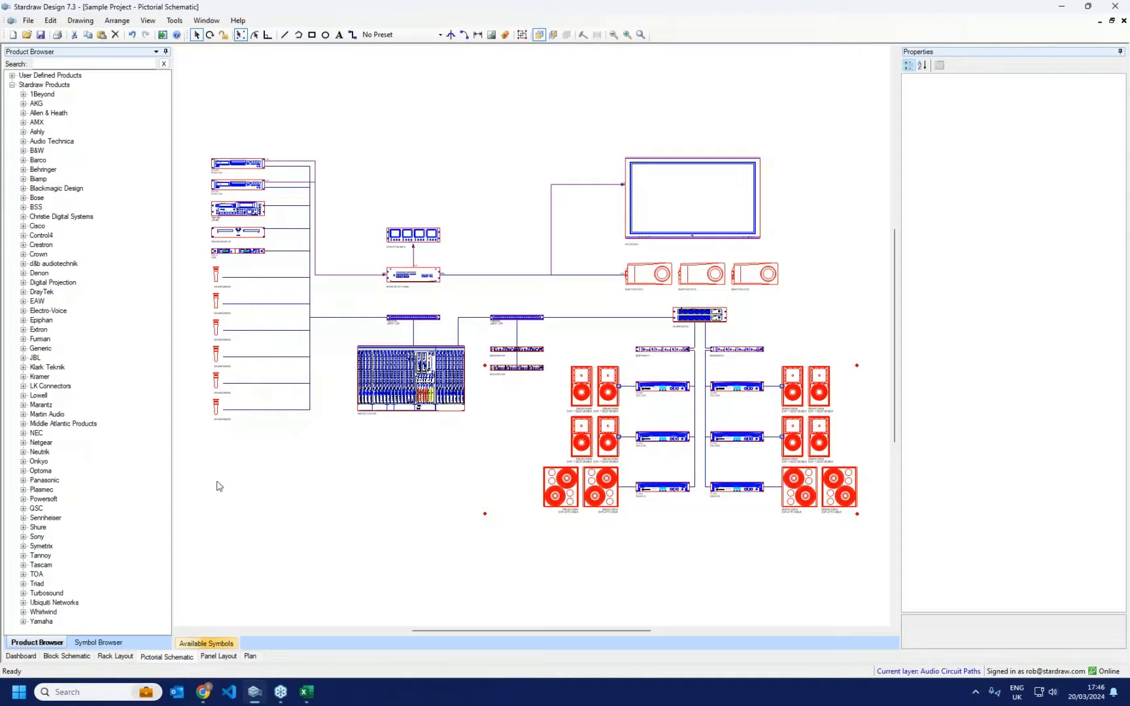
Step: Show the Panel Layout drawing with the stage box, microphone inputs and speaker outputs
{"action": "left_click", "coordinate": [216, 659]}
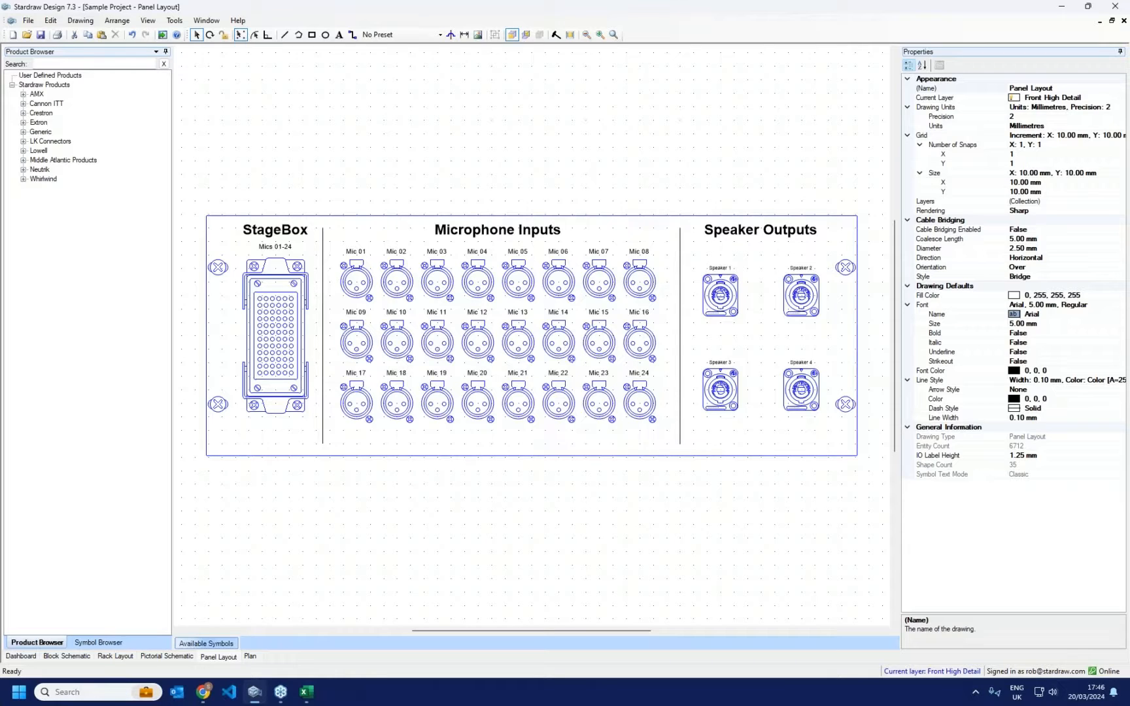
Step: Inspect the StageBox connector's product attributes, then display the panel's cut-out view
{"action": "left_click", "coordinate": [290, 309]}
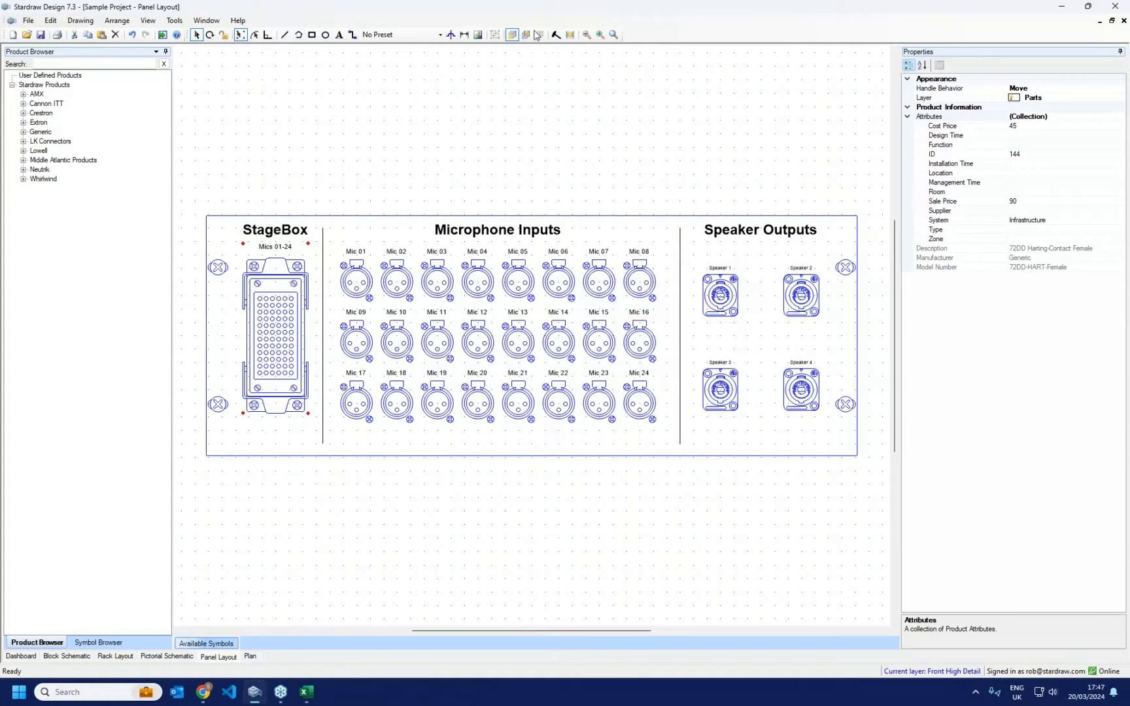
{"action": "left_click", "coordinate": [556, 34]}
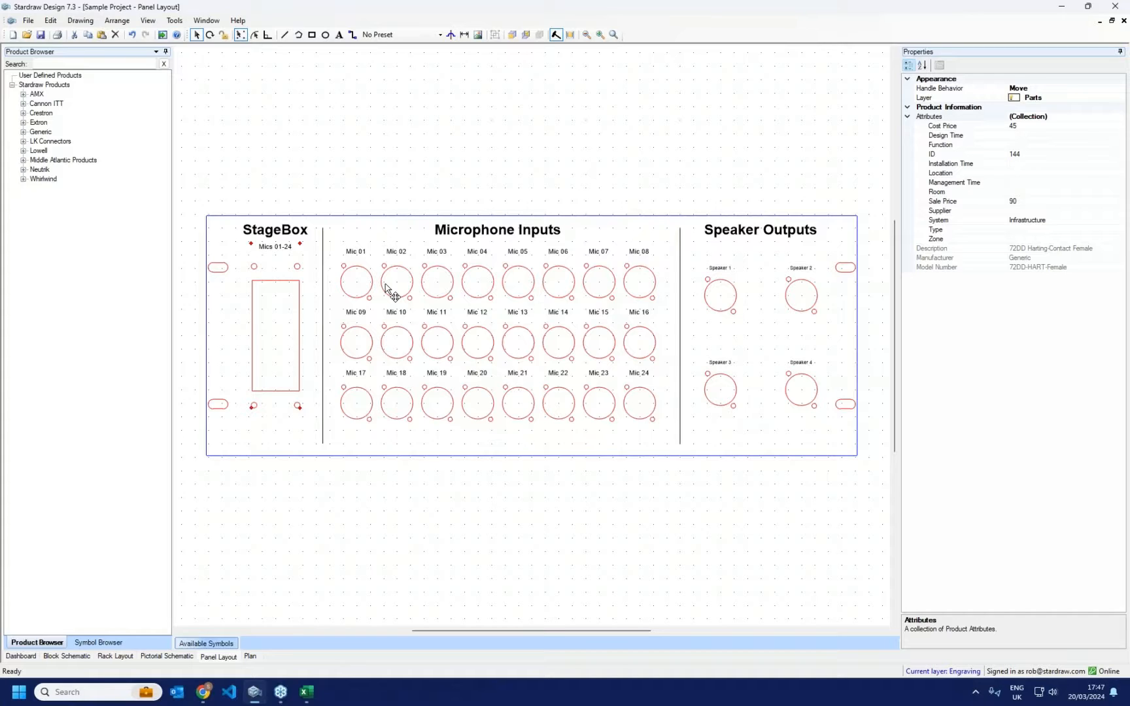
Step: Show the panel's rear view and examine the pin numbering and fixings on the back of the microphone connectors
{"action": "left_click", "coordinate": [526, 36]}
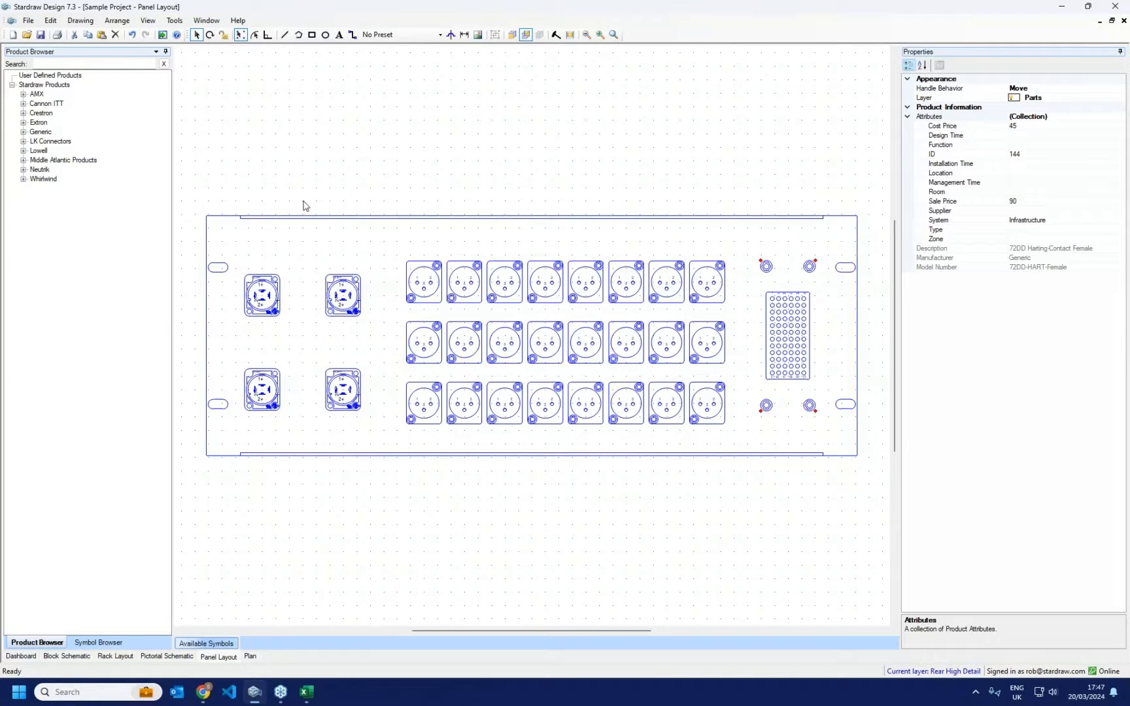
{"action": "scroll", "coordinate": [419, 273], "scroll_direction": "up", "scroll_amount": 6}
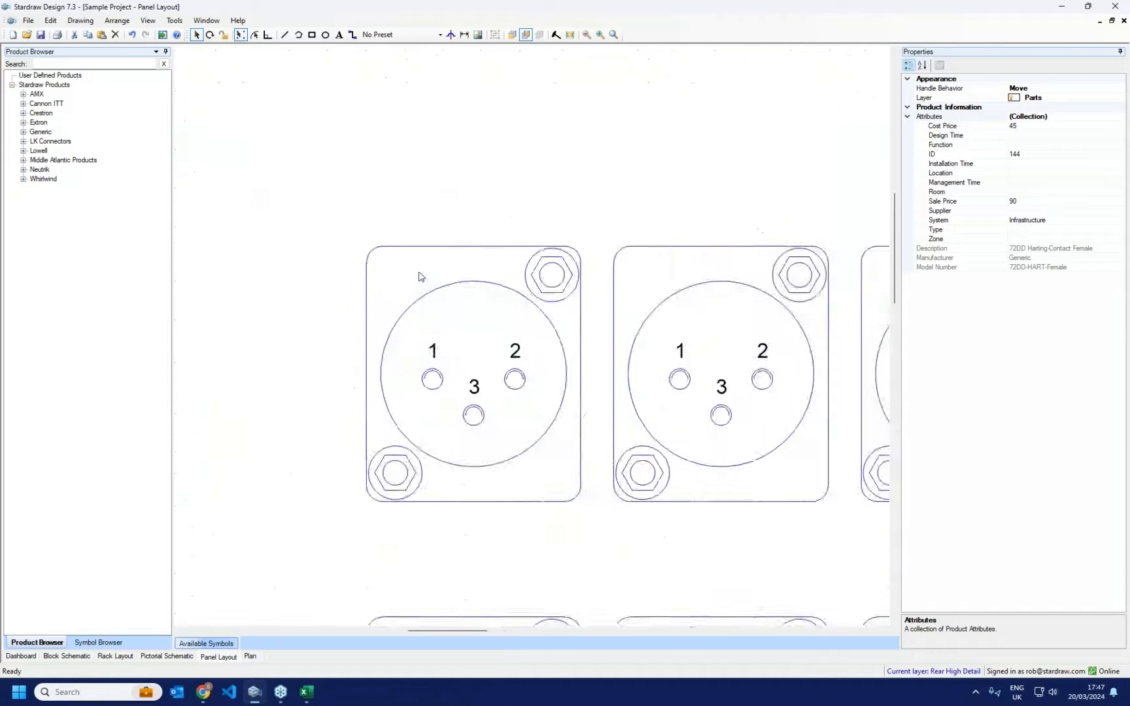
{"action": "scroll", "coordinate": [420, 276], "scroll_direction": "up", "scroll_amount": 2}
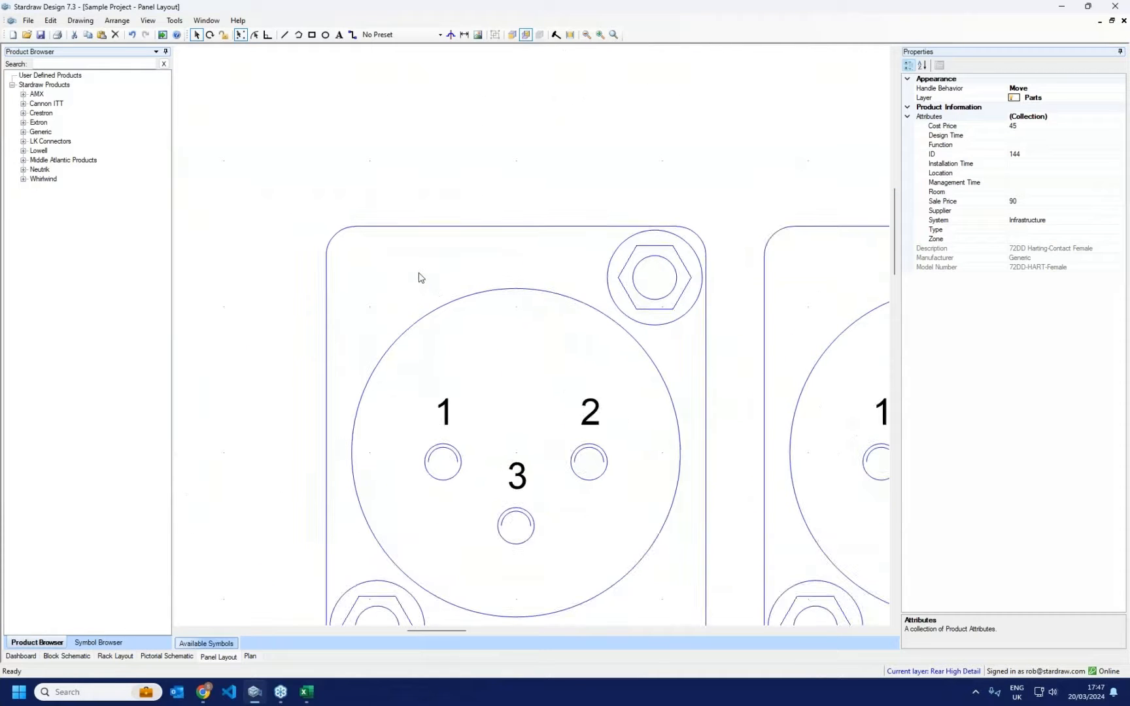
{"action": "scroll", "coordinate": [419, 278], "scroll_direction": "down", "scroll_amount": 8}
{"action": "scroll", "coordinate": [361, 292], "scroll_direction": "down", "scroll_amount": 2}
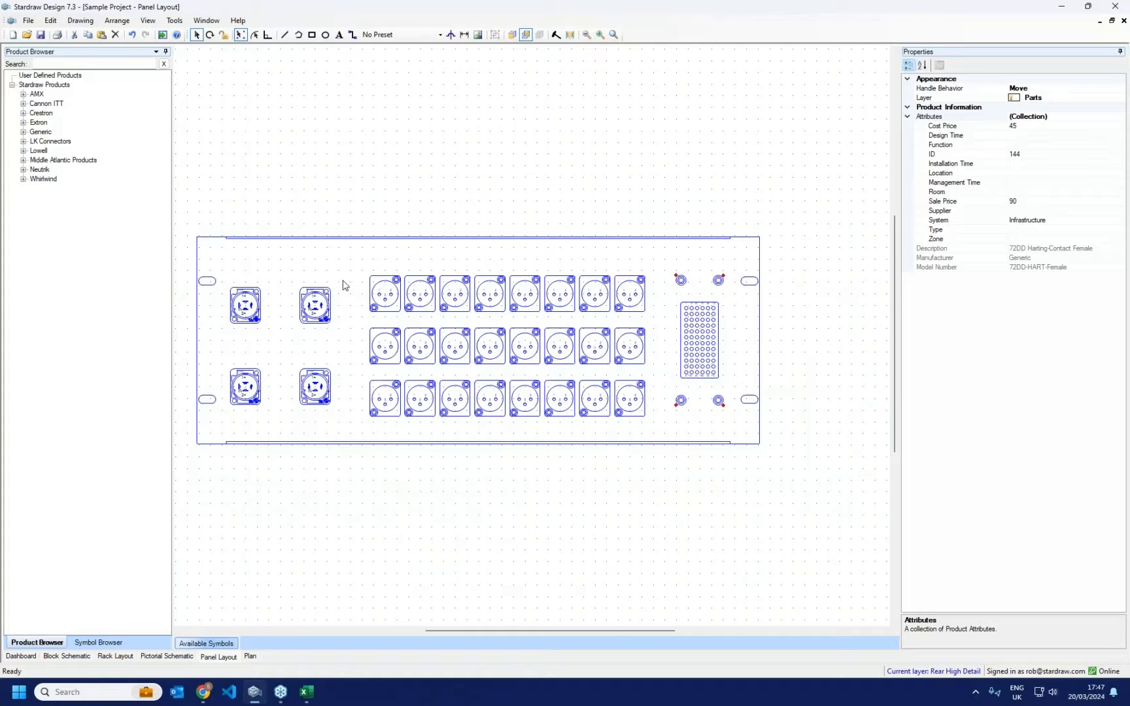
Step: Show the Plan drawing and examine the auditorium seating and wheelchair spaces near the vestibule
{"action": "left_click", "coordinate": [249, 657]}
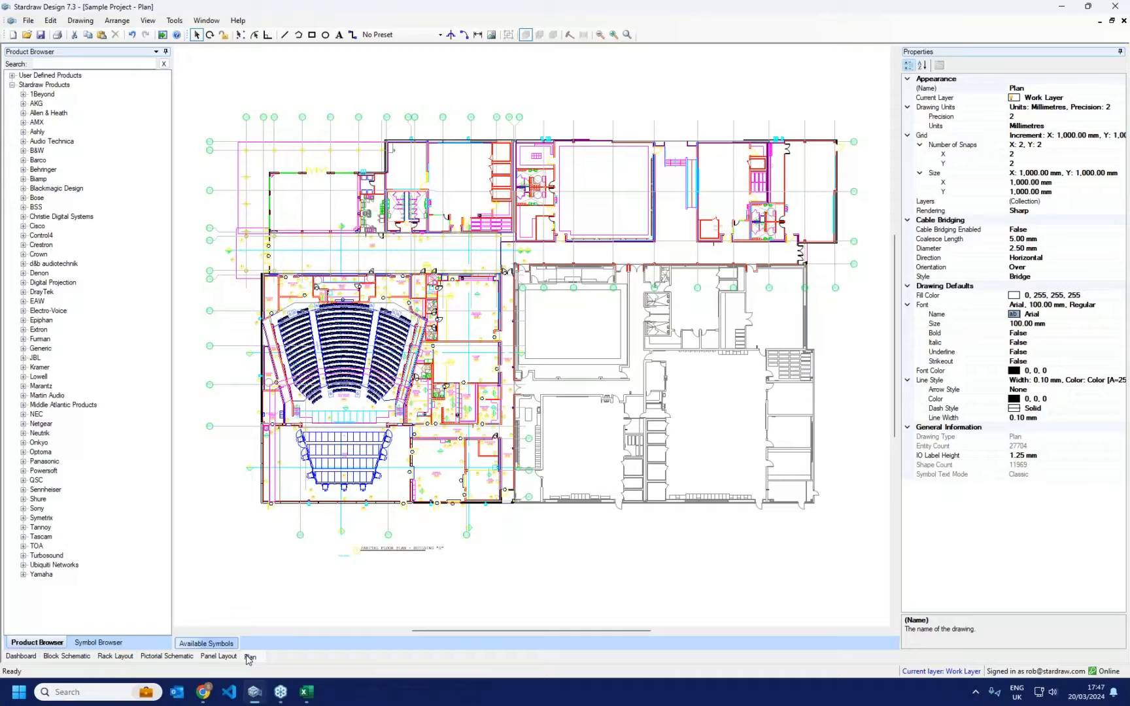
{"action": "scroll", "coordinate": [294, 307], "scroll_direction": "up", "scroll_amount": 1}
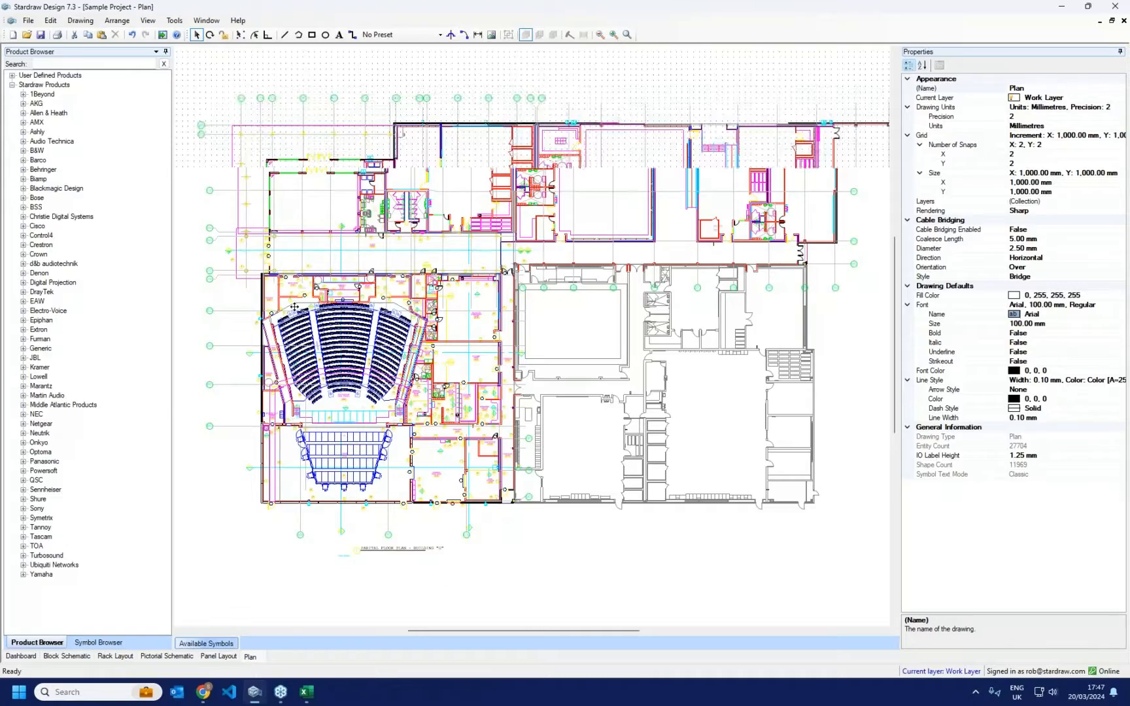
{"action": "scroll", "coordinate": [294, 307], "scroll_direction": "up", "scroll_amount": 10}
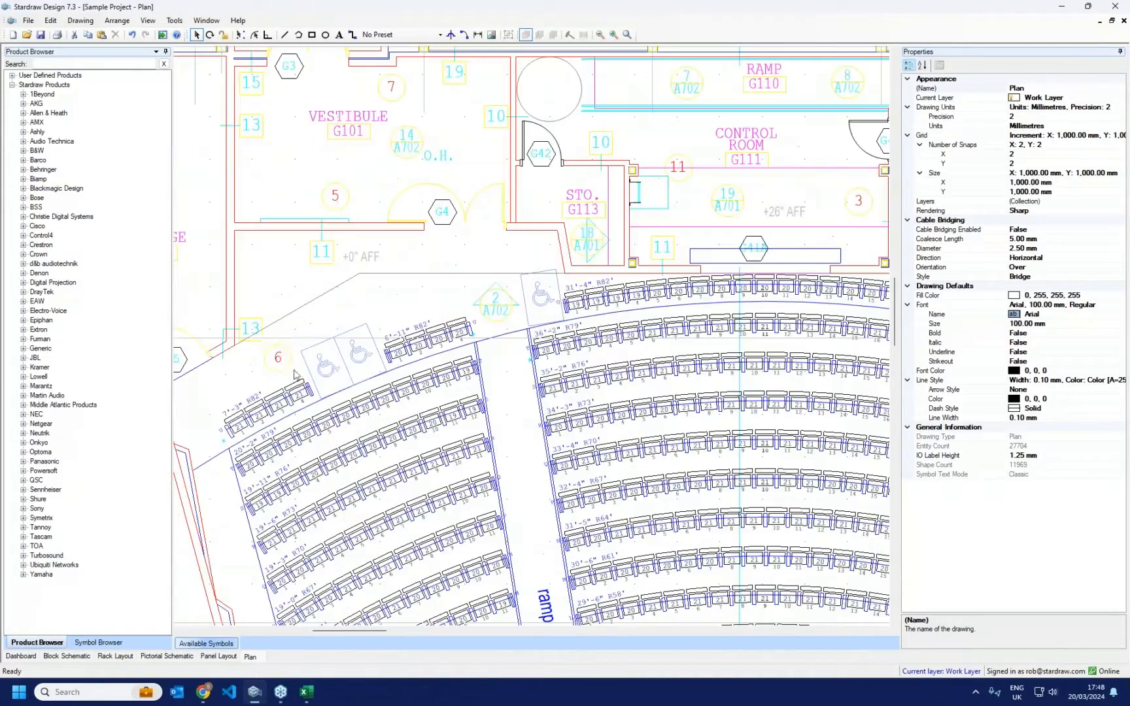
{"action": "scroll", "coordinate": [295, 374], "scroll_direction": "up", "scroll_amount": 2}
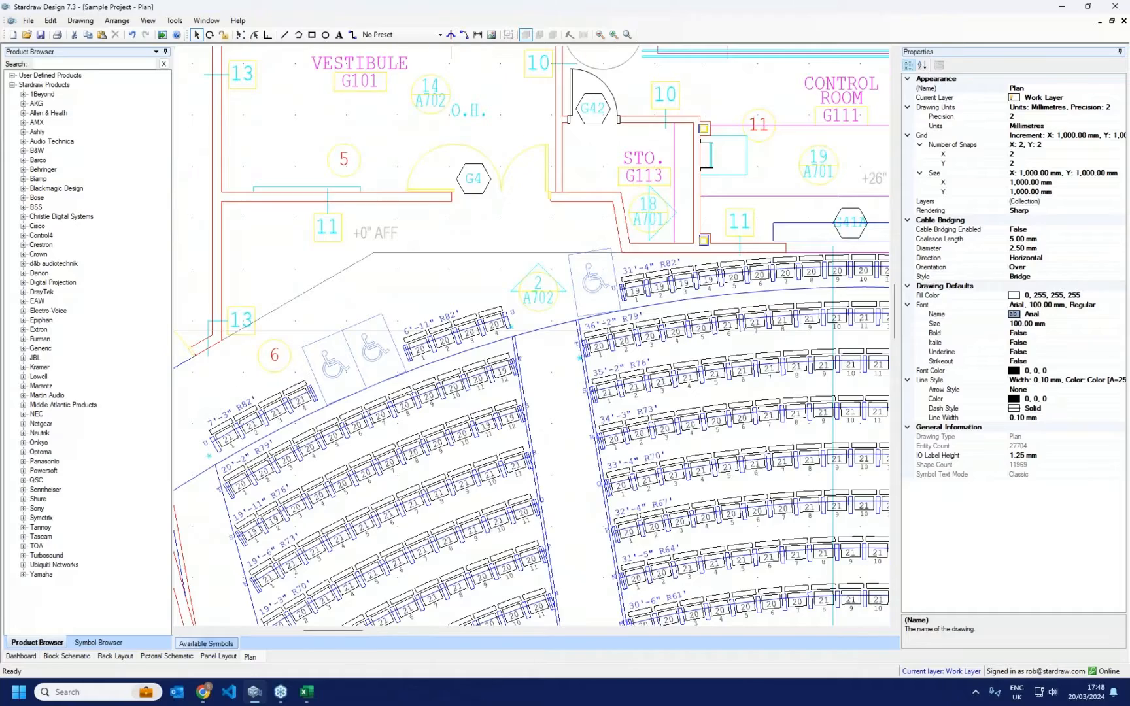
{"action": "scroll", "coordinate": [366, 347], "scroll_direction": "up", "scroll_amount": 3}
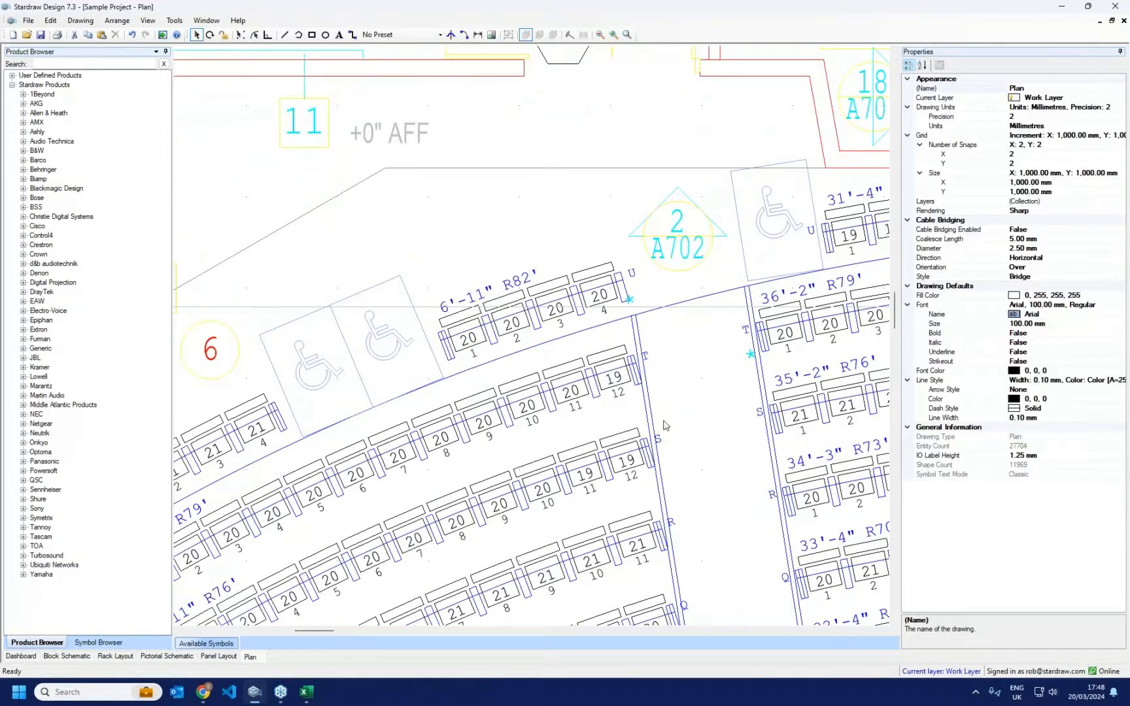
Step: Try moving the group of seats beside the wheelchair spaces up towards the vestibule, then undo the move
{"action": "left_click_drag", "start_coordinate": [395, 200], "coordinate": [688, 441]}
{"action": "left_click_drag", "start_coordinate": [619, 270], "coordinate": [618, 133]}
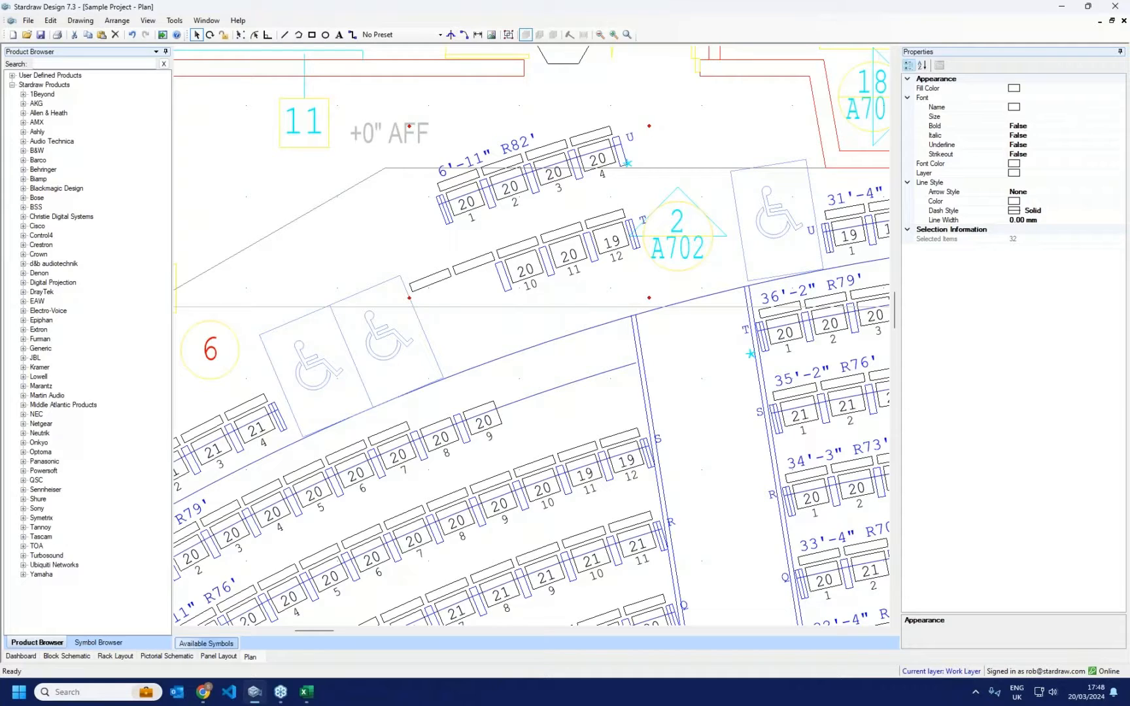
{"action": "key", "text": "ctrl+z"}
Step: Bring control room G111 into view and keep the Available Symbols list permanently open below the plan
{"action": "scroll", "coordinate": [398, 350], "scroll_direction": "down", "scroll_amount": 5}
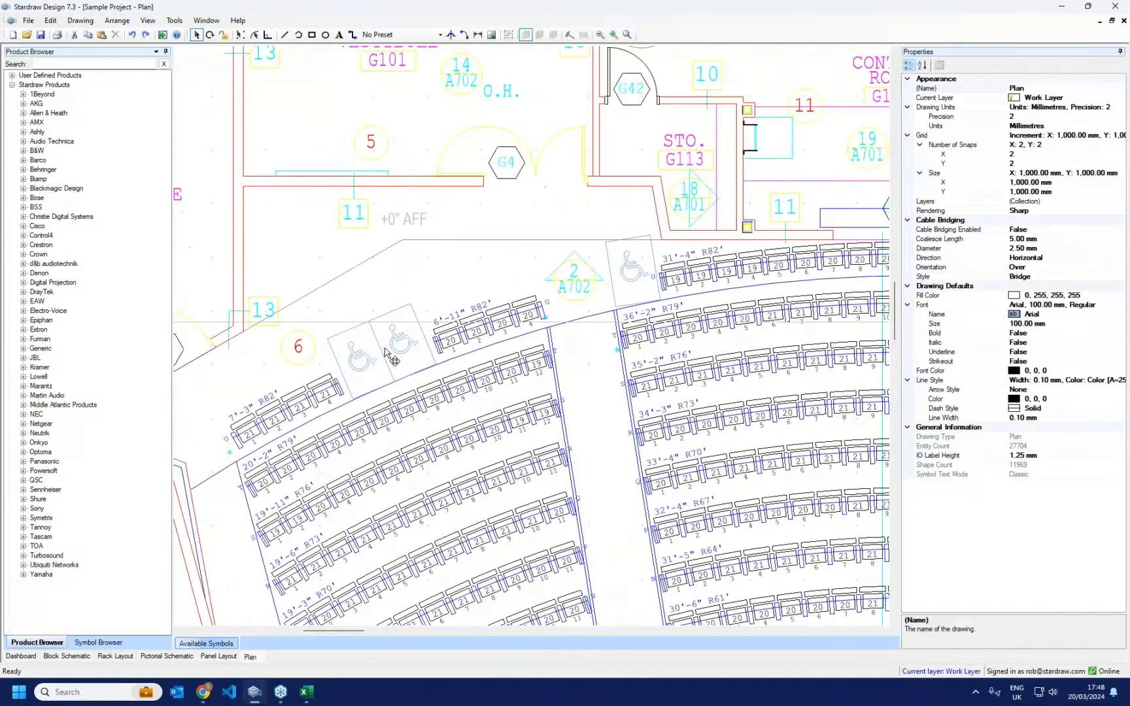
{"action": "scroll", "coordinate": [335, 359], "scroll_direction": "down", "scroll_amount": 2}
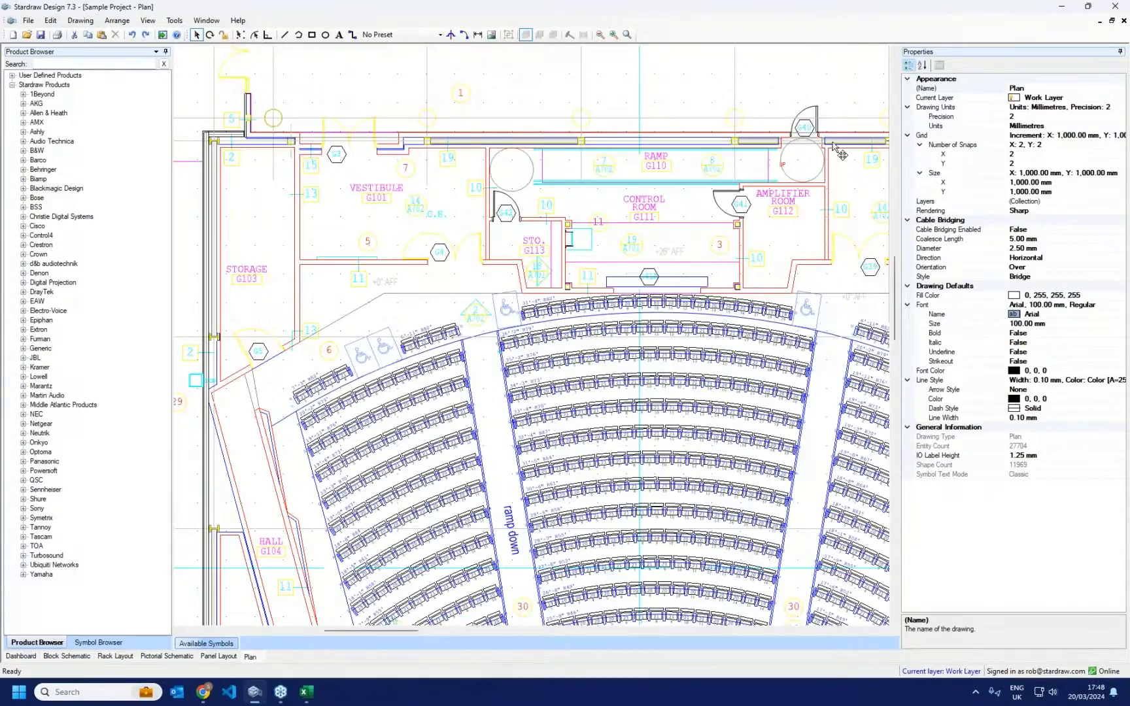
{"action": "scroll", "coordinate": [832, 142], "scroll_direction": "up", "scroll_amount": 3}
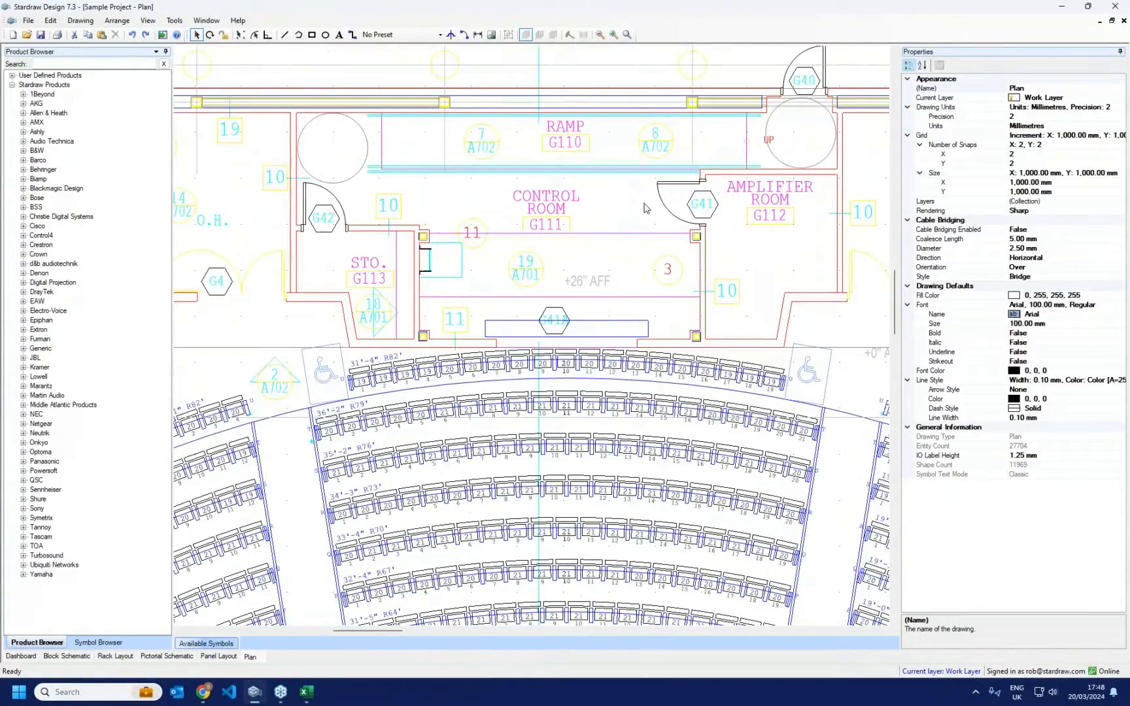
{"action": "scroll", "coordinate": [645, 206], "scroll_direction": "up", "scroll_amount": 2}
{"action": "left_click", "coordinate": [206, 643]}
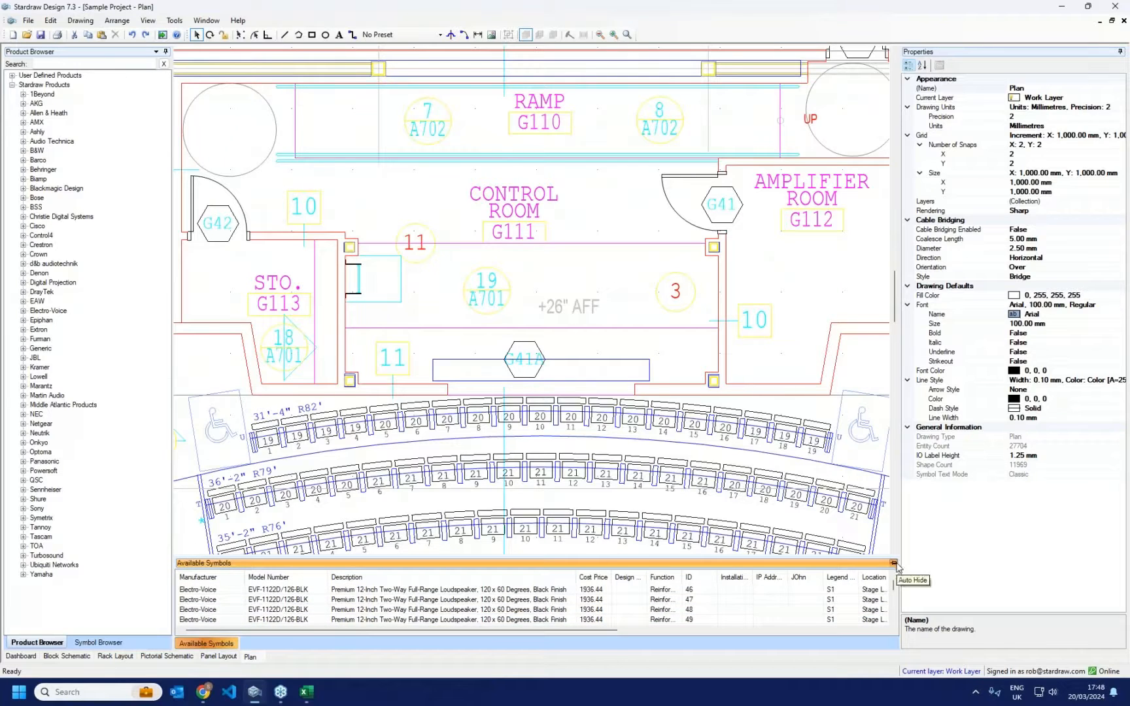
{"action": "left_click", "coordinate": [894, 563]}
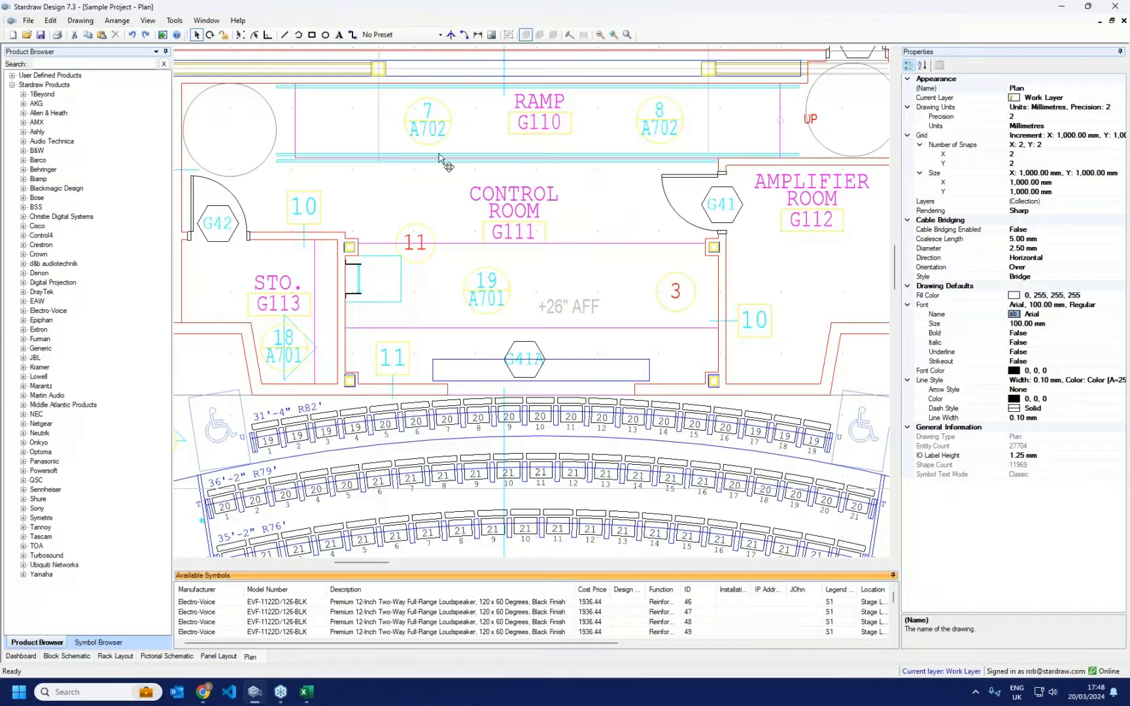
Step: Place three Electro-Voice EVF-1122D/126-BLK loudspeakers in control room G111, two along its upper side and one near window G41A
{"action": "left_click_drag", "start_coordinate": [209, 602], "coordinate": [377, 200]}
{"action": "scroll", "coordinate": [378, 196], "scroll_direction": "up", "scroll_amount": 2}
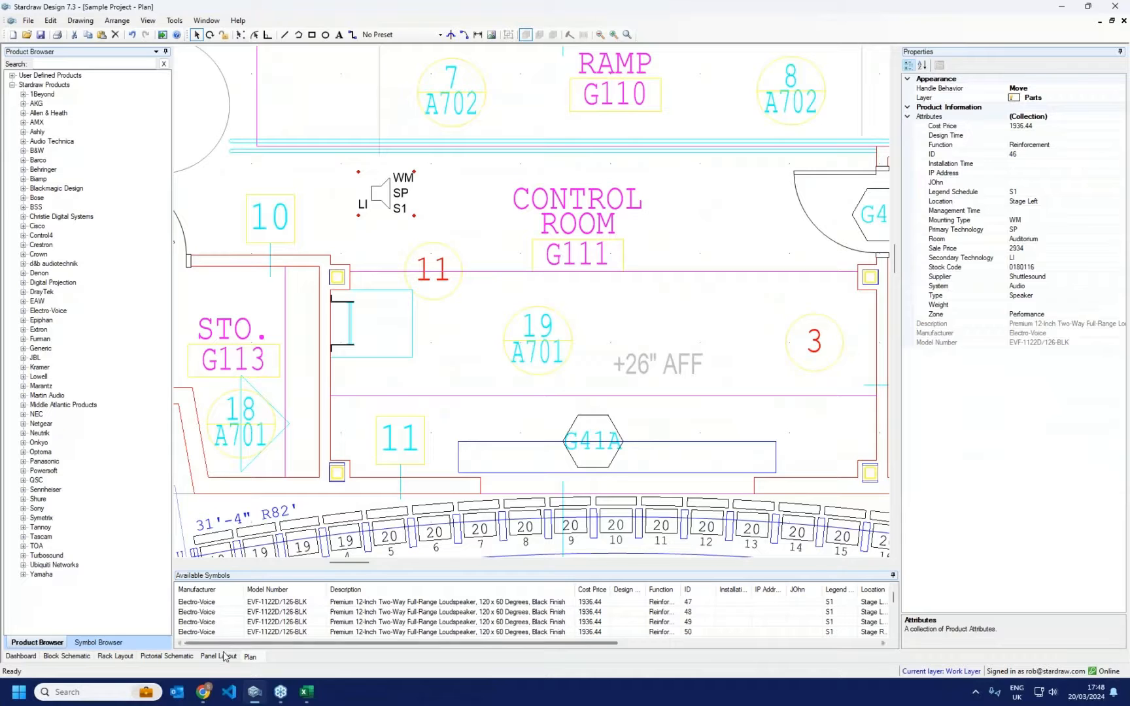
{"action": "left_click", "coordinate": [186, 603]}
{"action": "left_click_drag", "start_coordinate": [186, 603], "coordinate": [723, 200]}
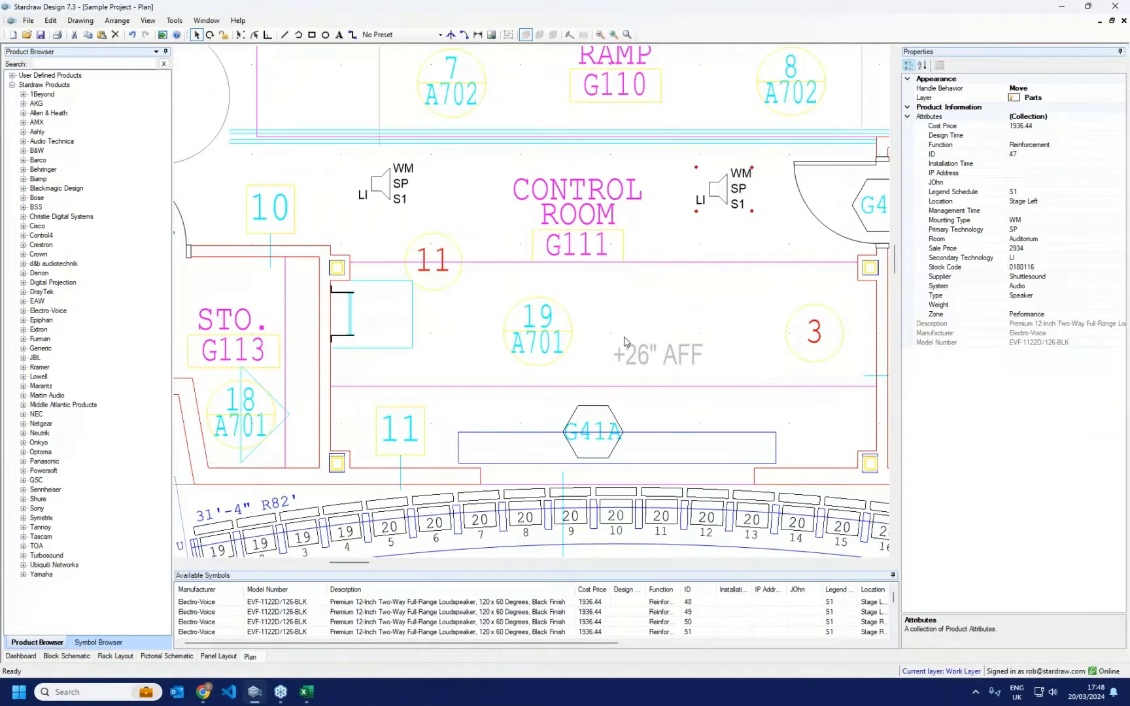
{"action": "left_click_drag", "start_coordinate": [205, 603], "coordinate": [719, 426]}
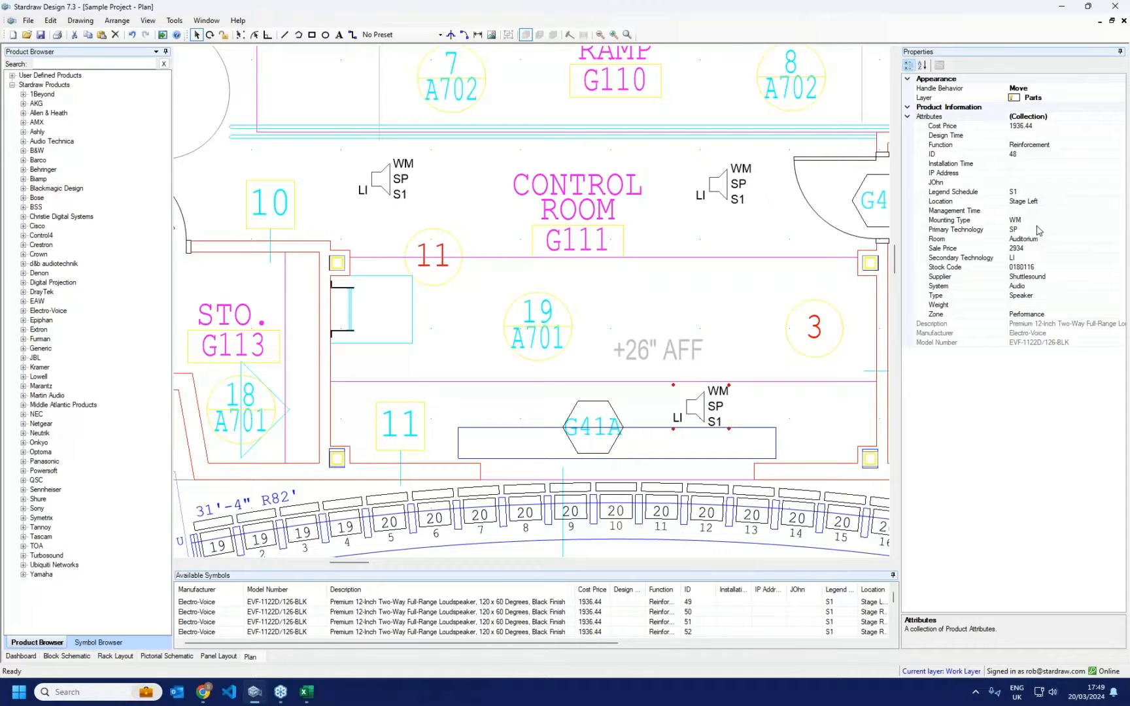
Step: Set the Mounting Type of all three placed loudspeakers to CC
{"action": "left_click", "coordinate": [400, 190]}
{"action": "left_click", "coordinate": [744, 187], "text": "shift"}
{"action": "left_click", "coordinate": [723, 396], "text": "shift"}
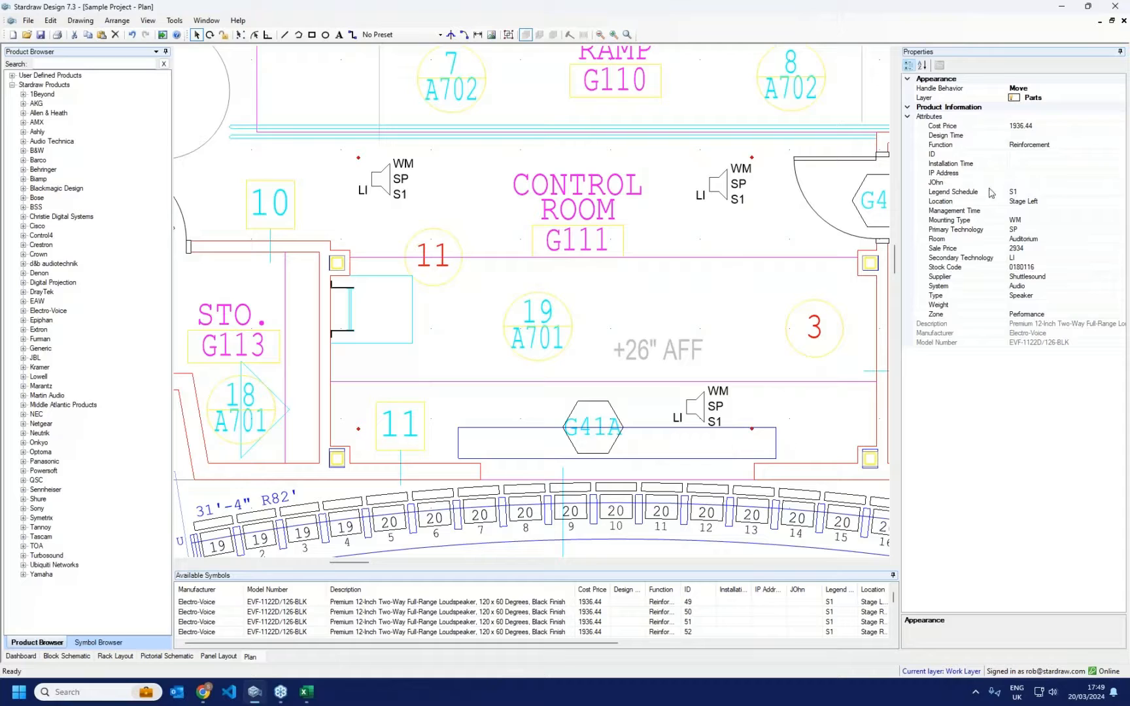
{"action": "left_click", "coordinate": [1029, 221]}
{"action": "left_click_drag", "start_coordinate": [1030, 221], "coordinate": [933, 210]}
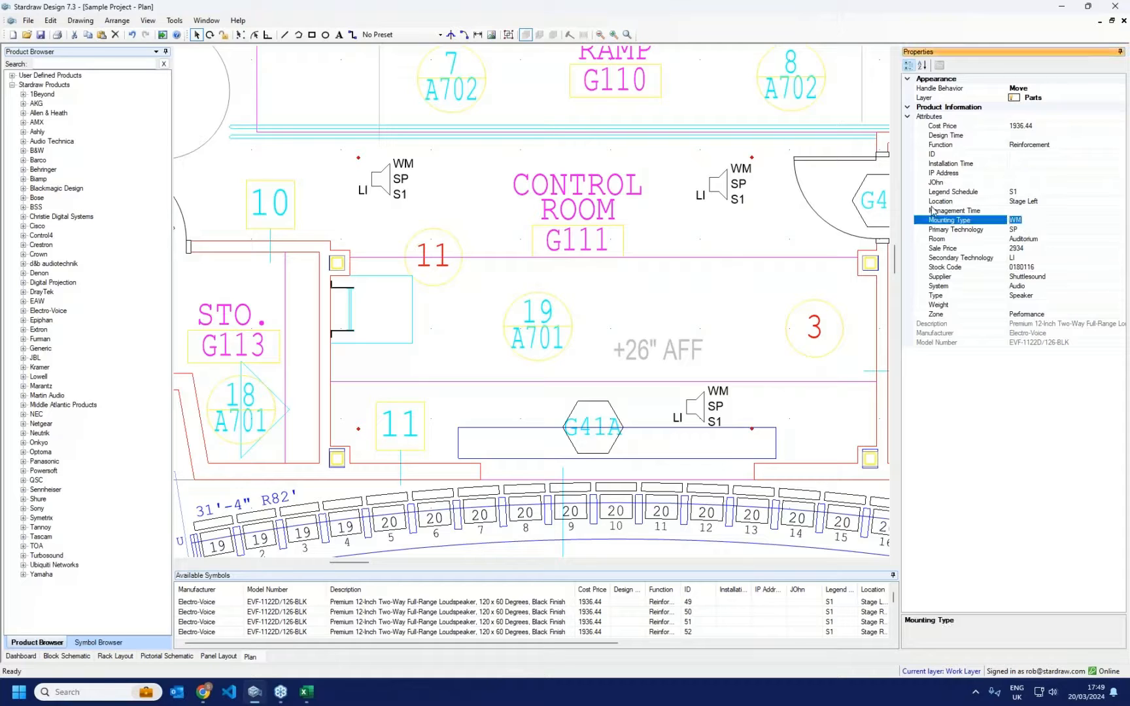
{"action": "type", "text": "CC"}
{"action": "key", "text": "Return"}
Step: In the project's product list, set the Mounting Type of the Electro-Voice loudspeaker with ID 46 to Wow!!!
{"action": "left_click", "coordinate": [20, 657]}
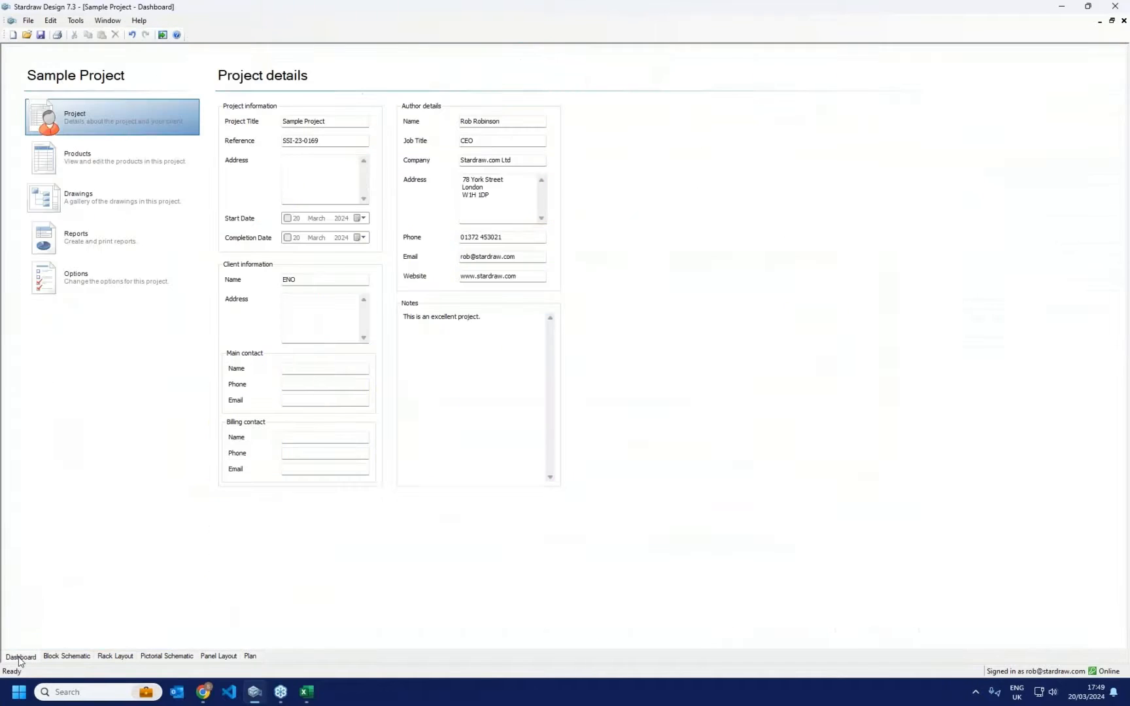
{"action": "left_click", "coordinate": [87, 160]}
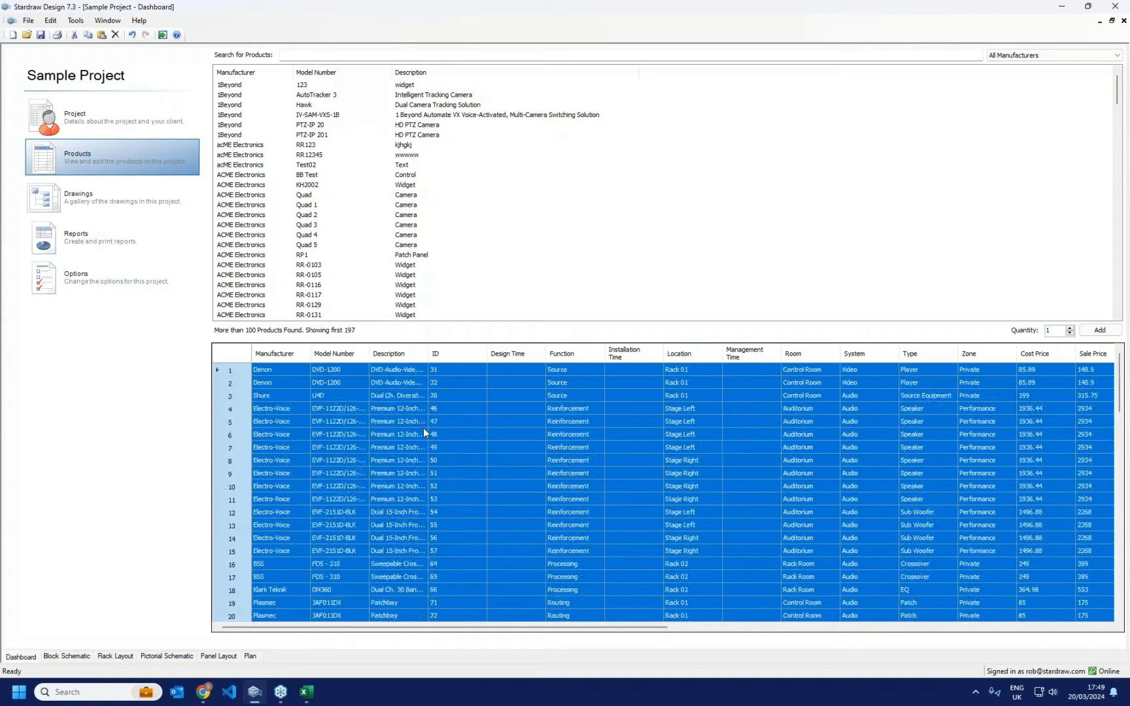
{"action": "left_click", "coordinate": [279, 408]}
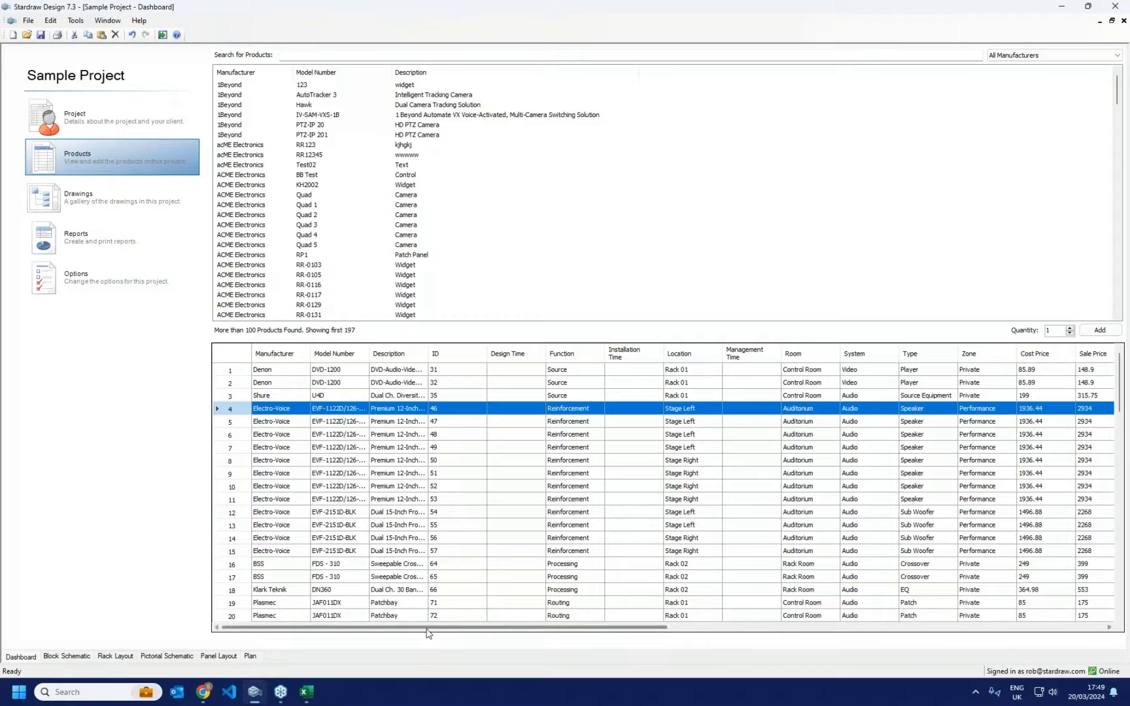
{"action": "left_click_drag", "start_coordinate": [428, 631], "coordinate": [865, 629]}
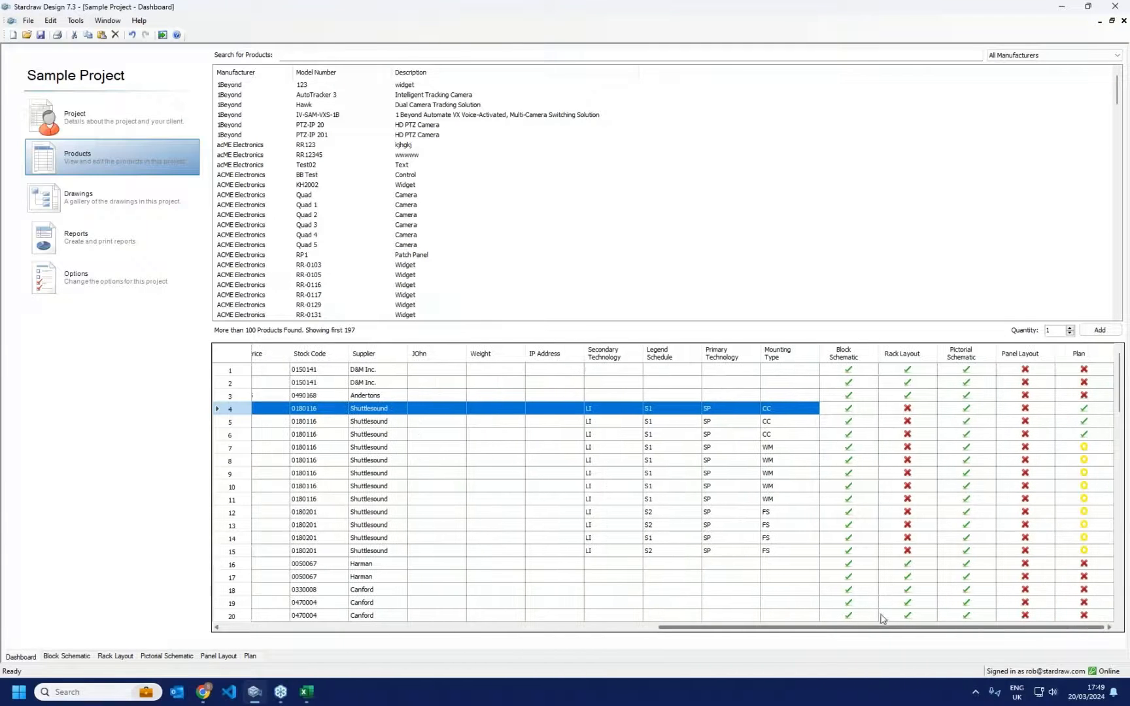
{"action": "double_click", "coordinate": [775, 410]}
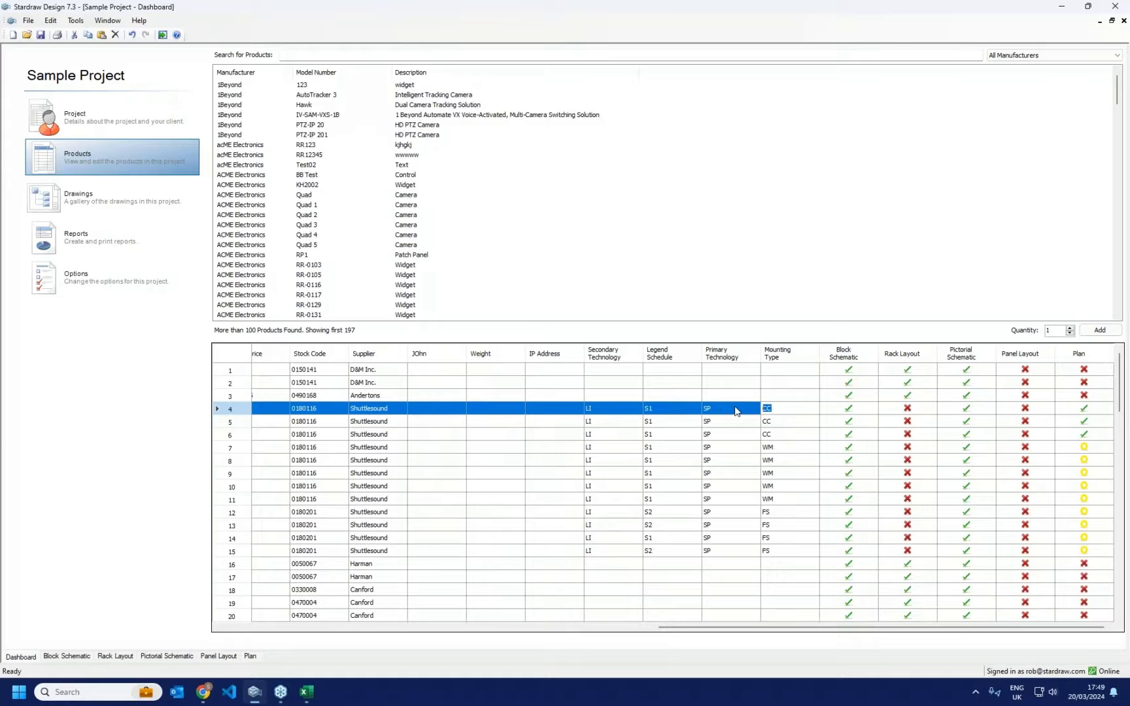
{"action": "type", "text": "Wow!!!"}
{"action": "key", "text": "Return"}
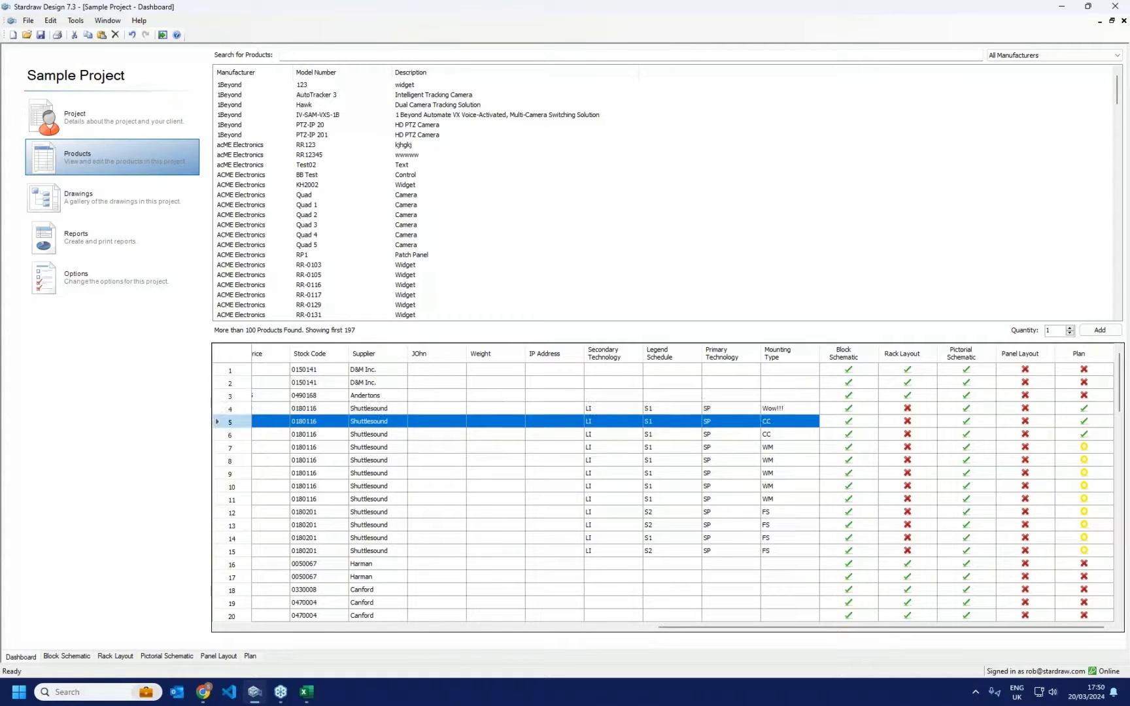
Step: Check the loudspeaker labels in the Plan drawing's control room, then show the whole floor plan
{"action": "left_click", "coordinate": [251, 656]}
{"action": "scroll", "coordinate": [359, 176], "scroll_direction": "up", "scroll_amount": 5}
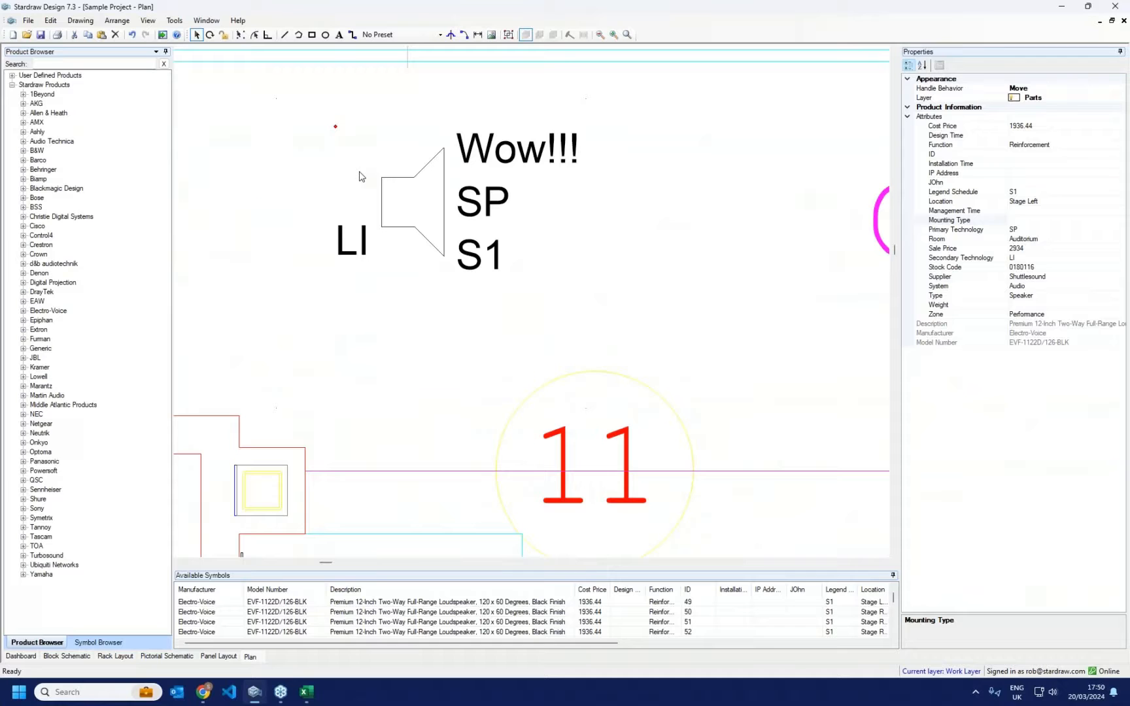
{"action": "scroll", "coordinate": [366, 197], "scroll_direction": "down", "scroll_amount": 5}
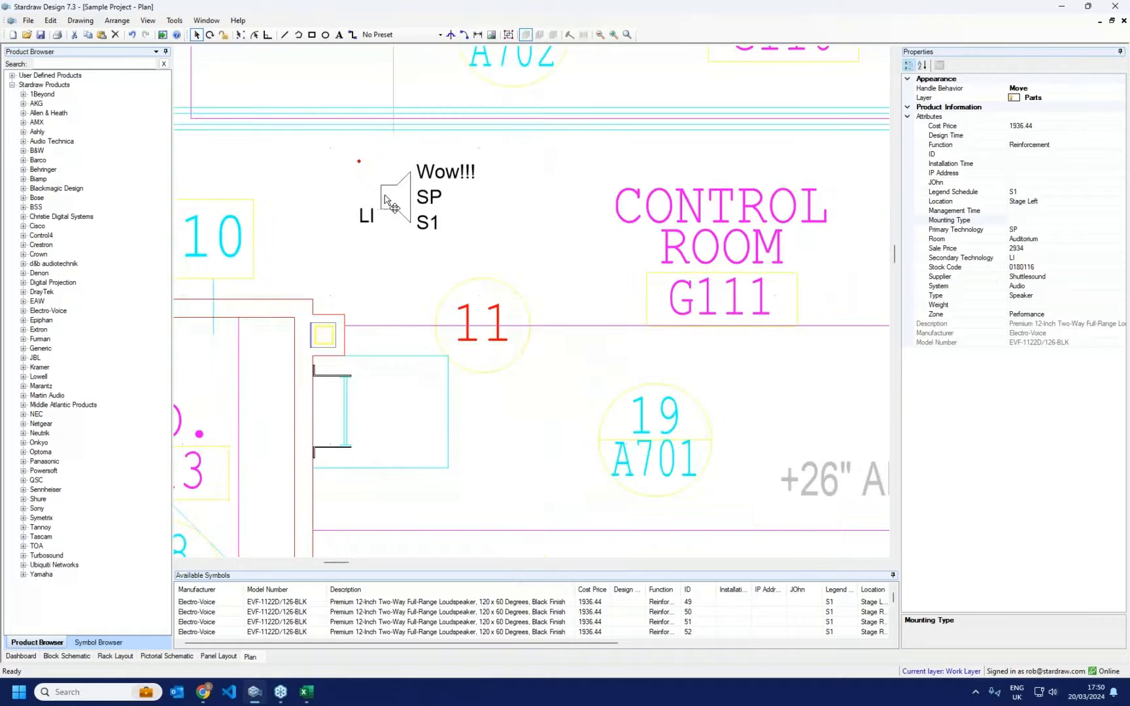
{"action": "scroll", "coordinate": [391, 200], "scroll_direction": "down", "scroll_amount": 1}
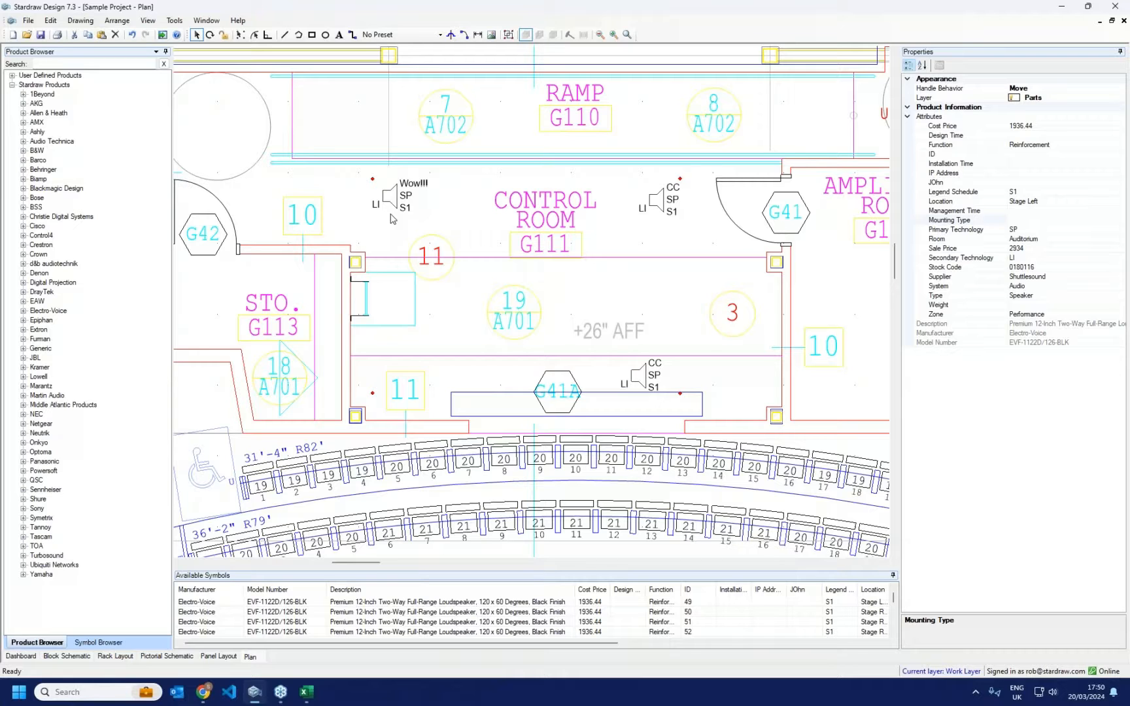
{"action": "key", "text": "F4"}
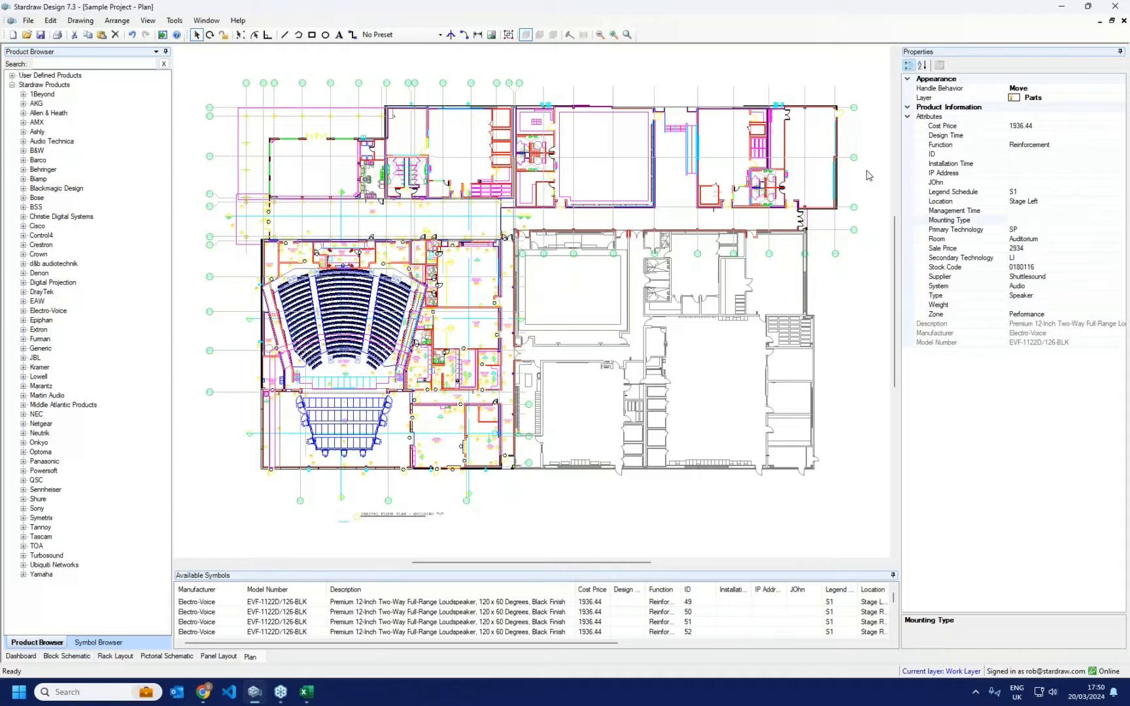
Step: Return the Panel Layout drawing to its front view, then show the Pictorial Schematic drawing
{"action": "left_click", "coordinate": [222, 657]}
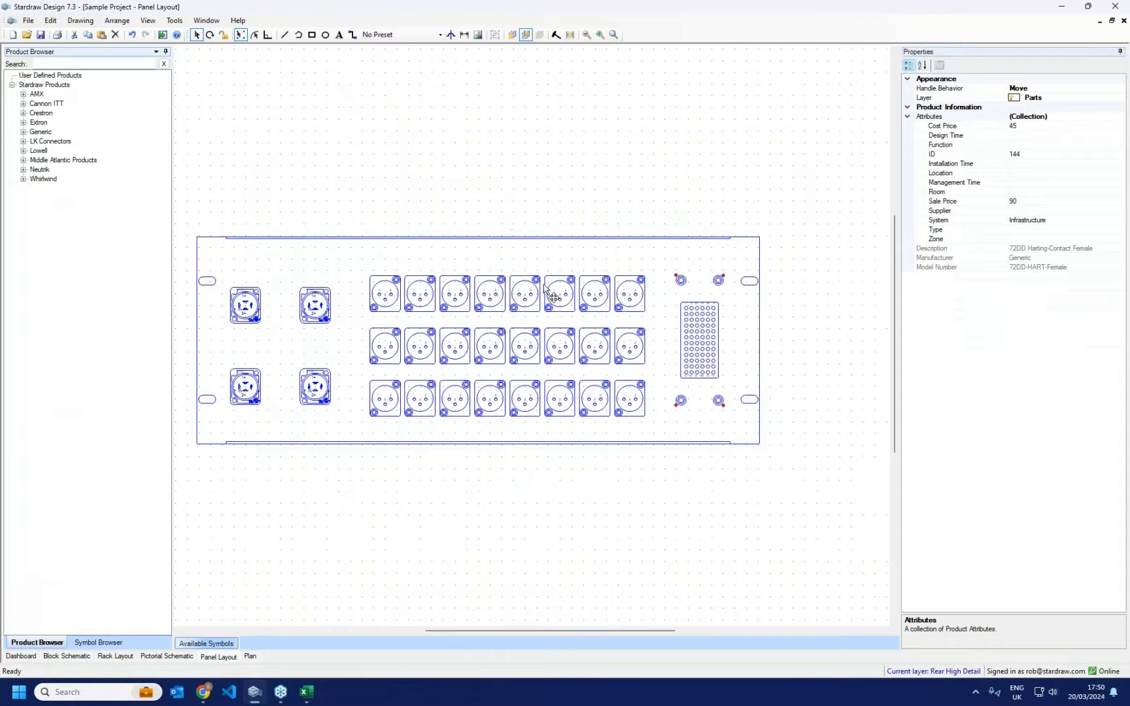
{"action": "left_click", "coordinate": [515, 38]}
{"action": "left_click", "coordinate": [515, 36]}
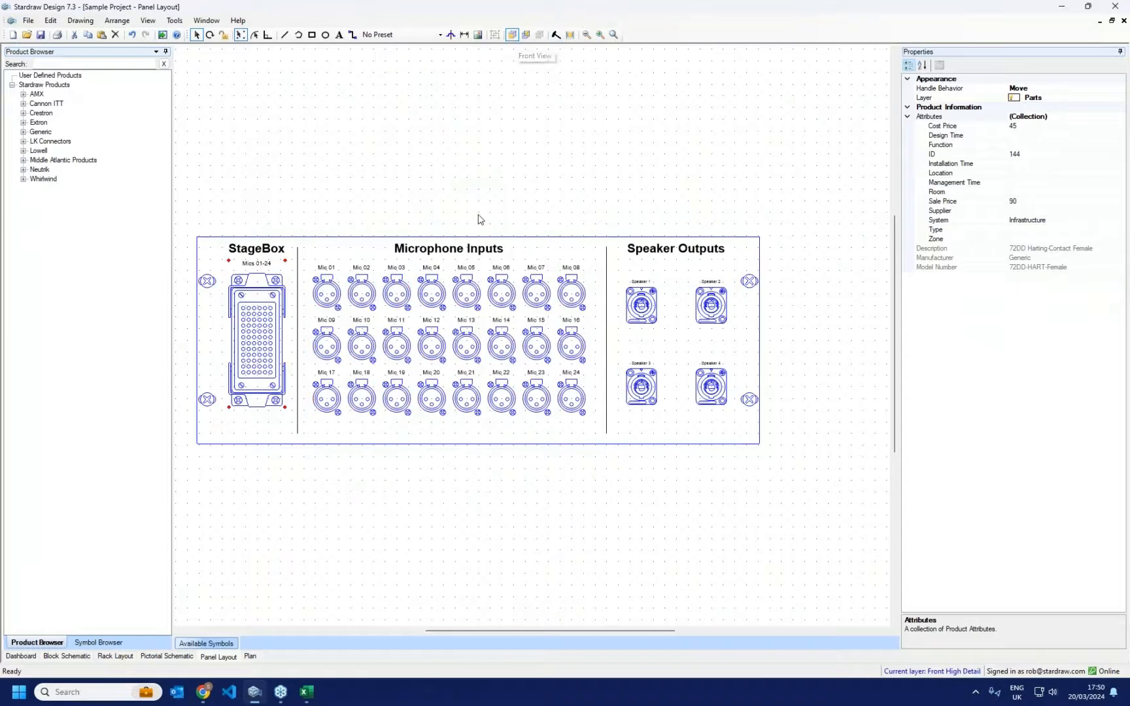
{"action": "left_click", "coordinate": [167, 656]}
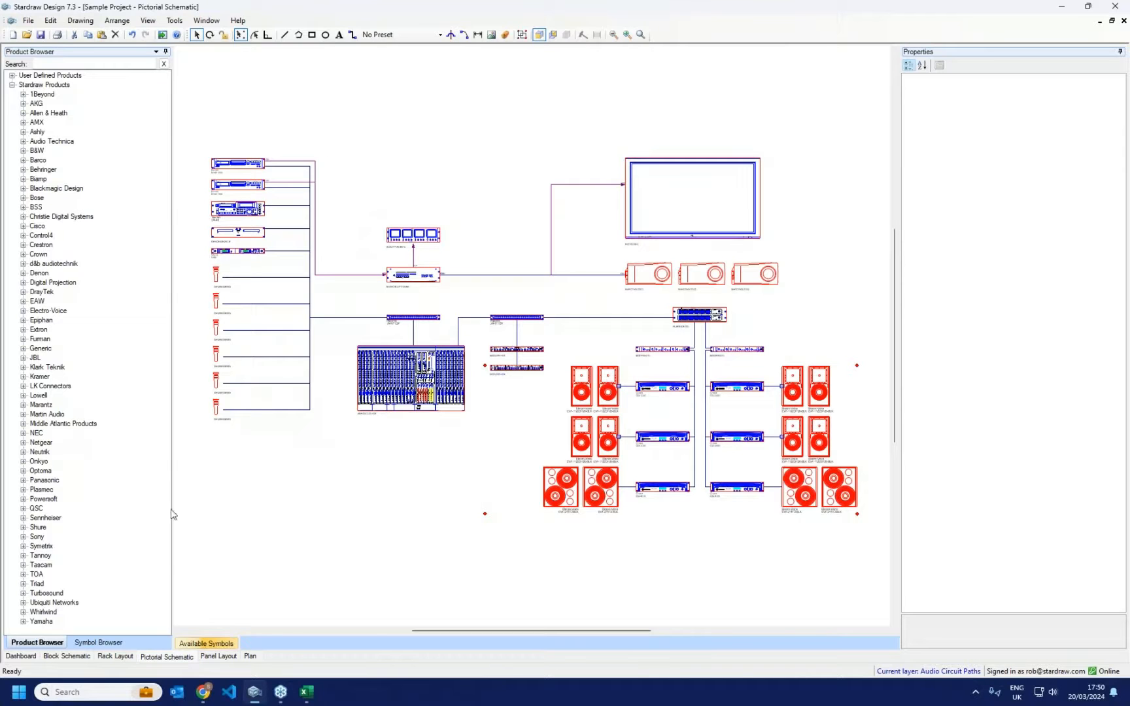
Step: In the Block Schematic drawing, display the Audio Circuit Paths and Video Circuit Paths layers, then clear the selection
{"action": "left_click", "coordinate": [113, 657]}
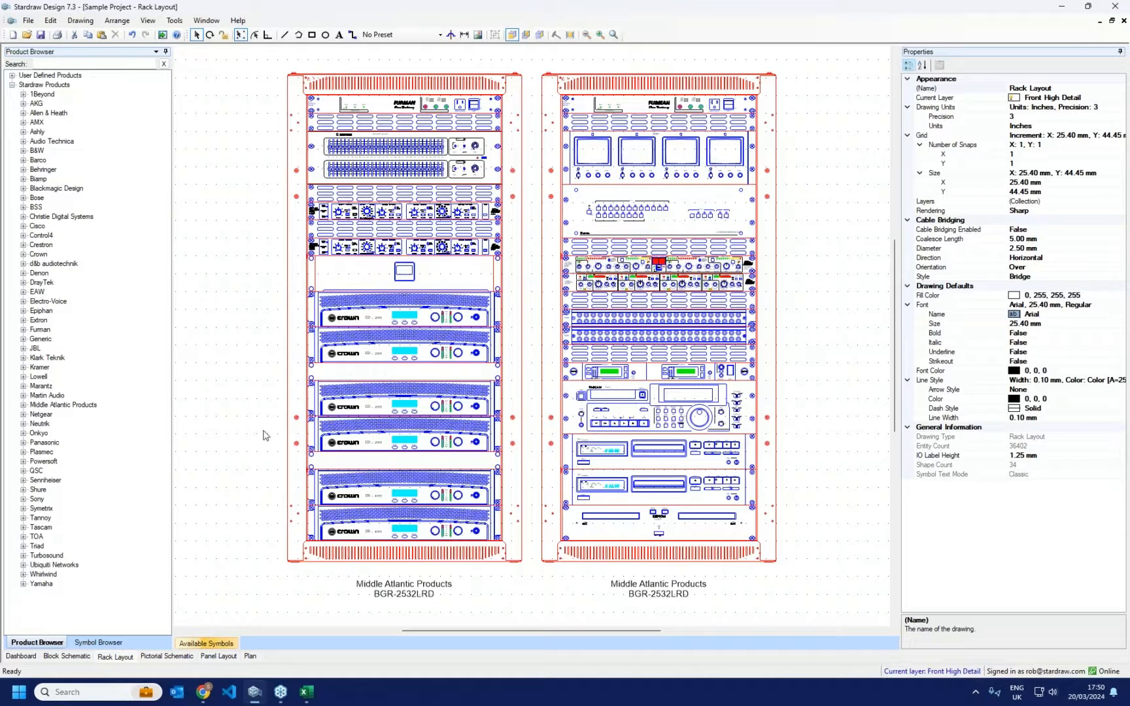
{"action": "left_click", "coordinate": [56, 656]}
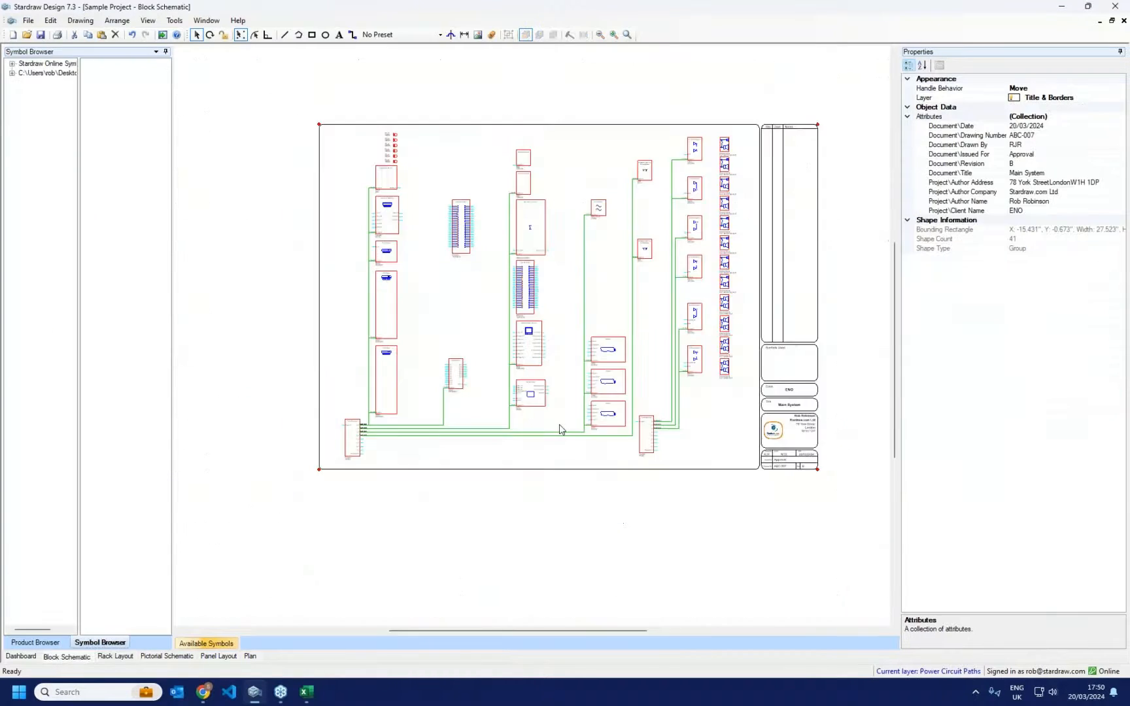
{"action": "left_click", "coordinate": [929, 672]}
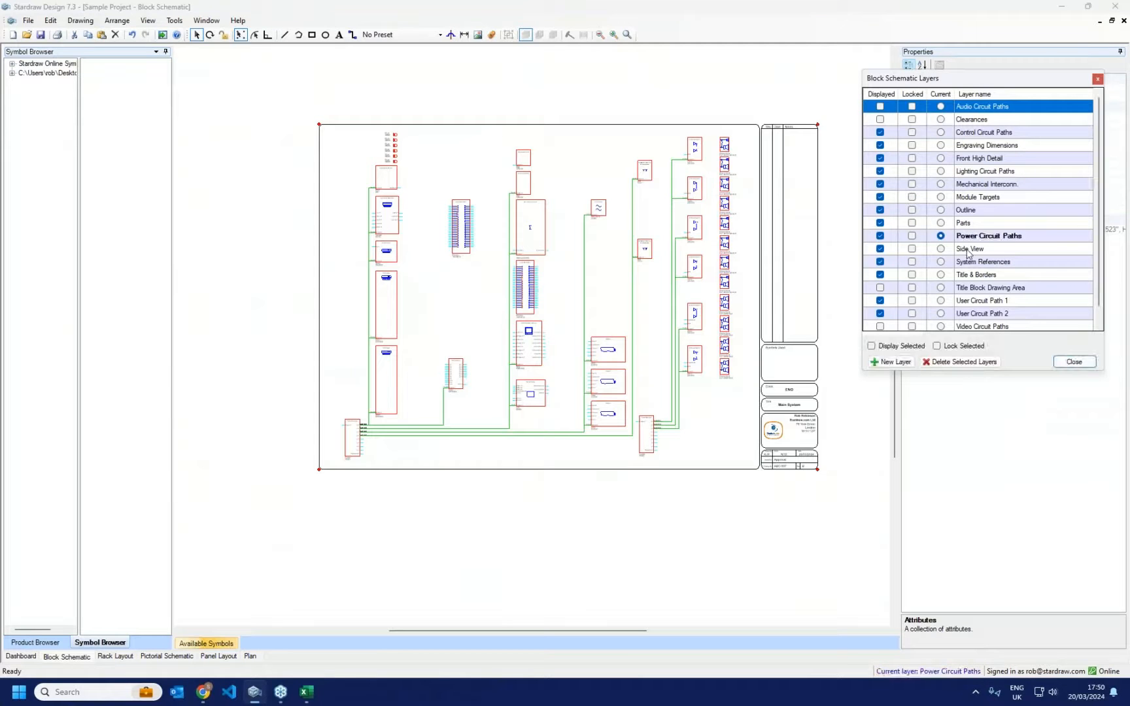
{"action": "left_click", "coordinate": [880, 107]}
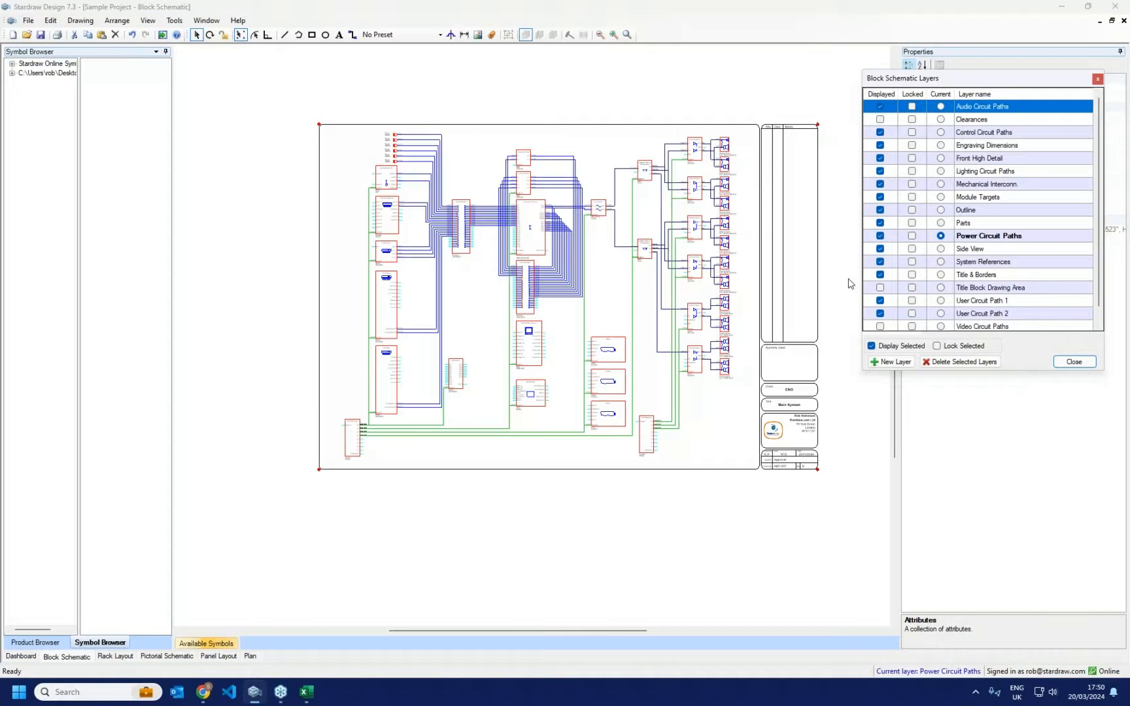
{"action": "left_click", "coordinate": [880, 326]}
{"action": "left_click", "coordinate": [1074, 362]}
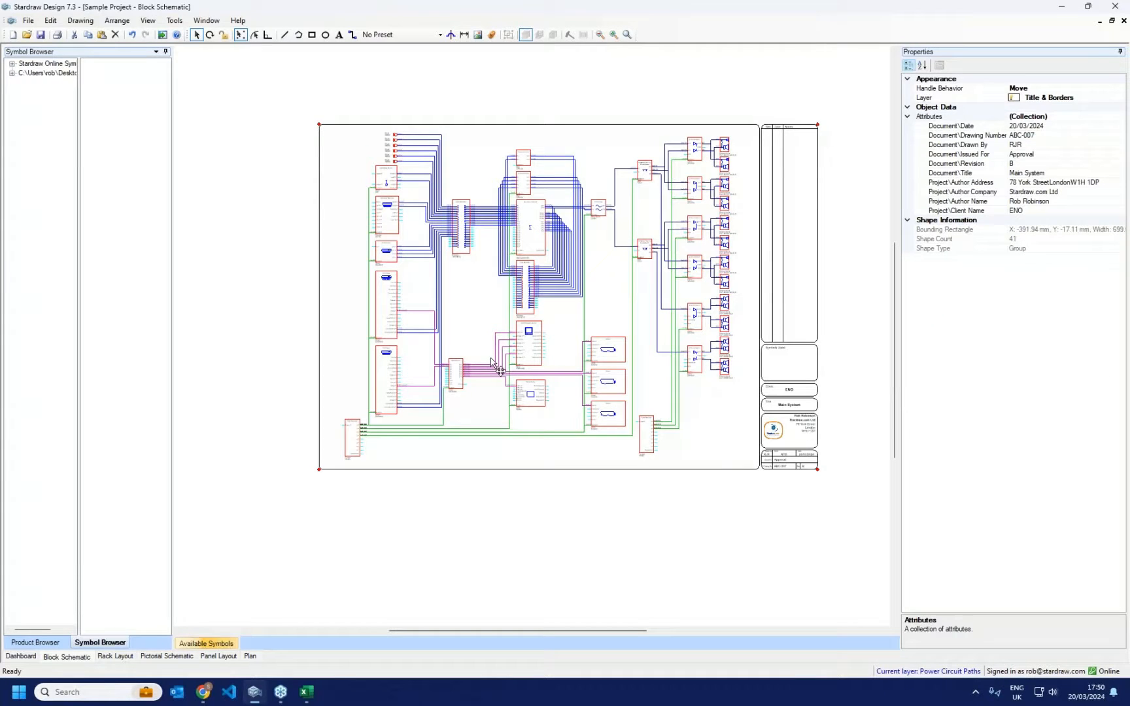
{"action": "left_click", "coordinate": [562, 81]}
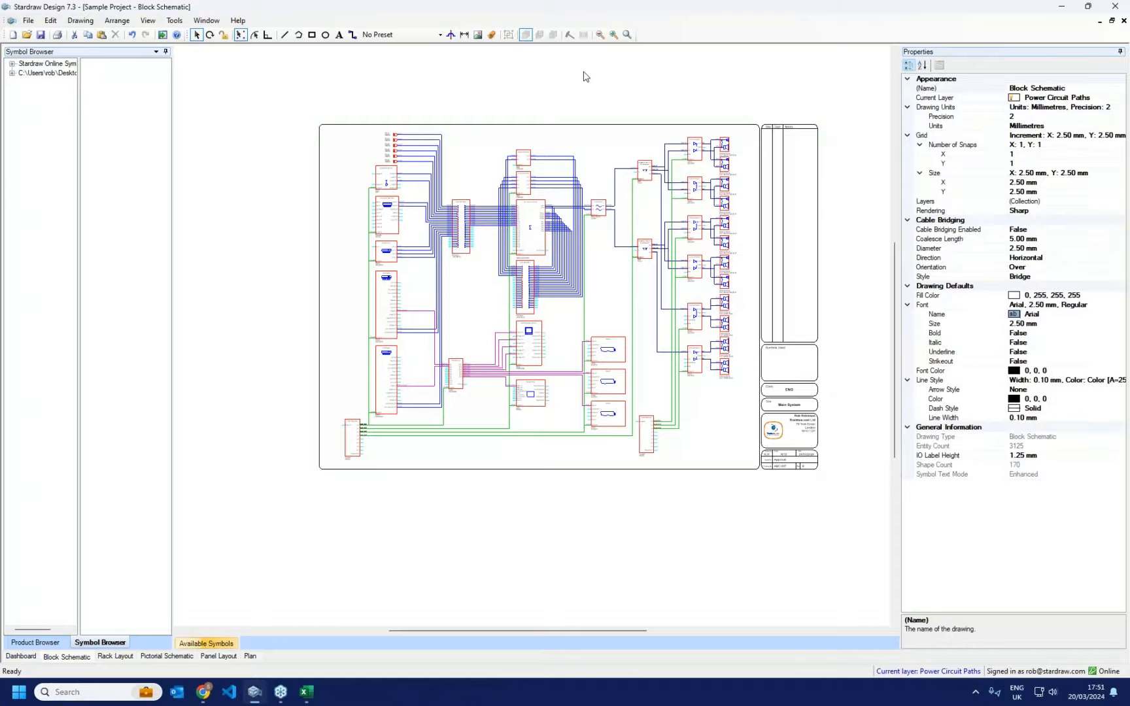
{"action": "scroll", "coordinate": [595, 74], "scroll_direction": "up", "scroll_amount": 1}
{"action": "scroll", "coordinate": [729, 136], "scroll_direction": "up", "scroll_amount": 1}
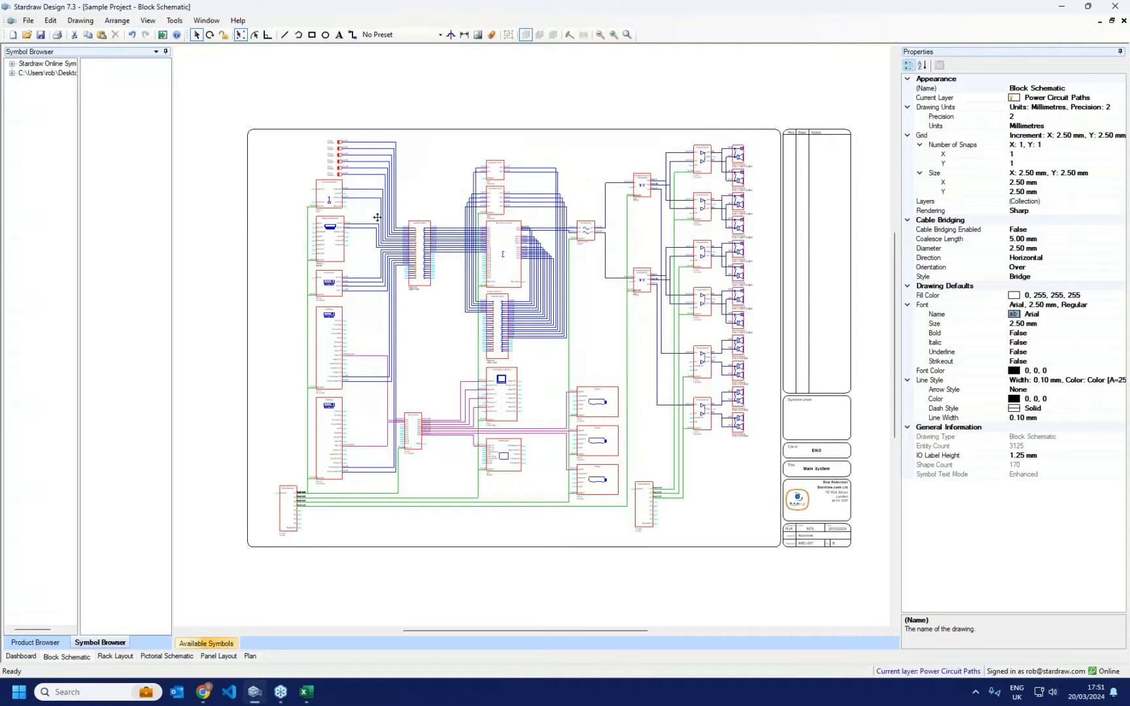
Step: Switch to Chrome and view the Stardraw Design 7.3 overview and Downloads pages on stardraw.com
{"action": "left_click", "coordinate": [1067, 8]}
{"action": "left_click", "coordinate": [1066, 8]}
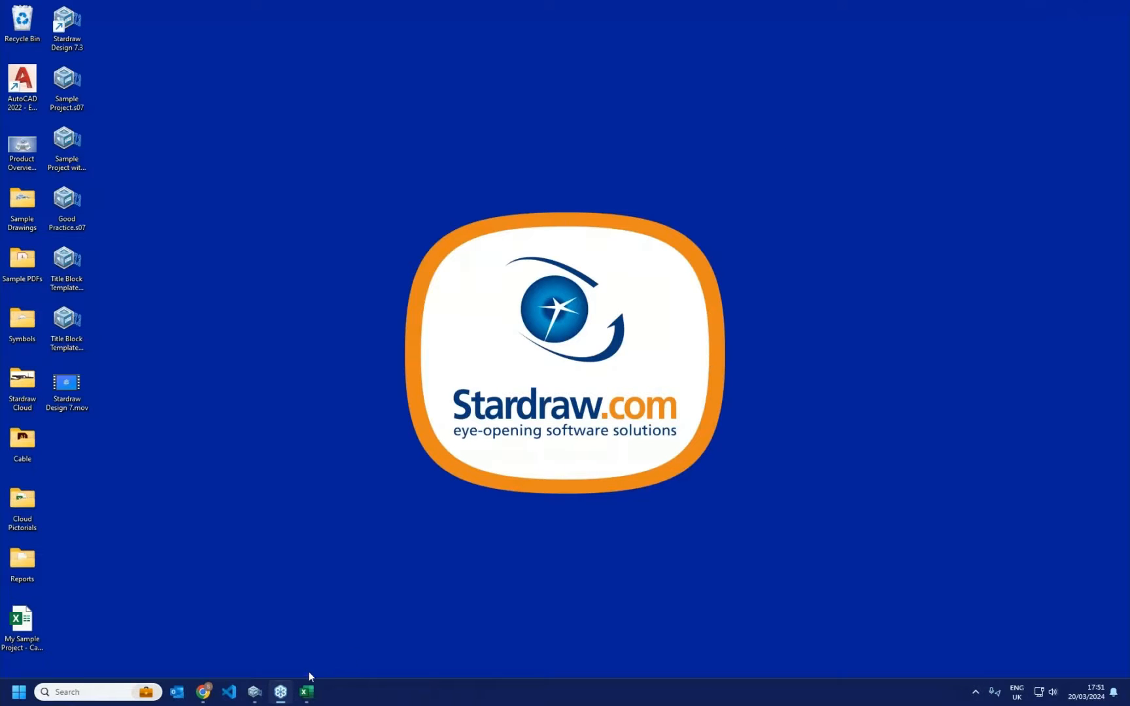
{"action": "left_click", "coordinate": [205, 693]}
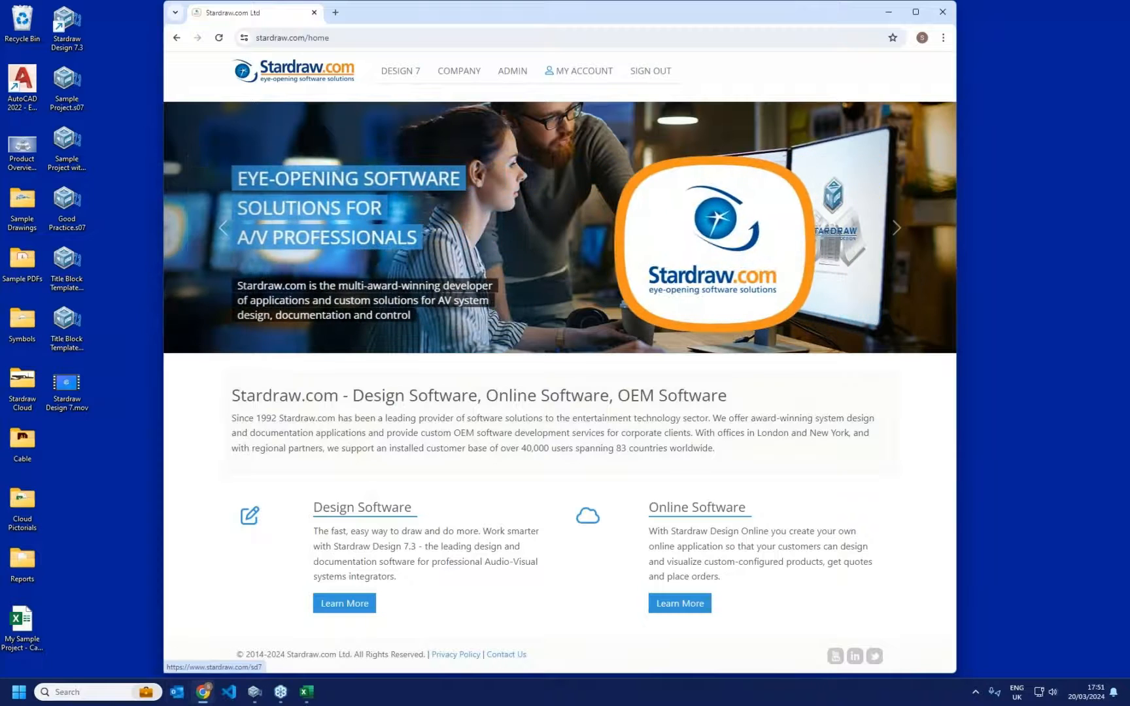
{"action": "left_click", "coordinate": [408, 71]}
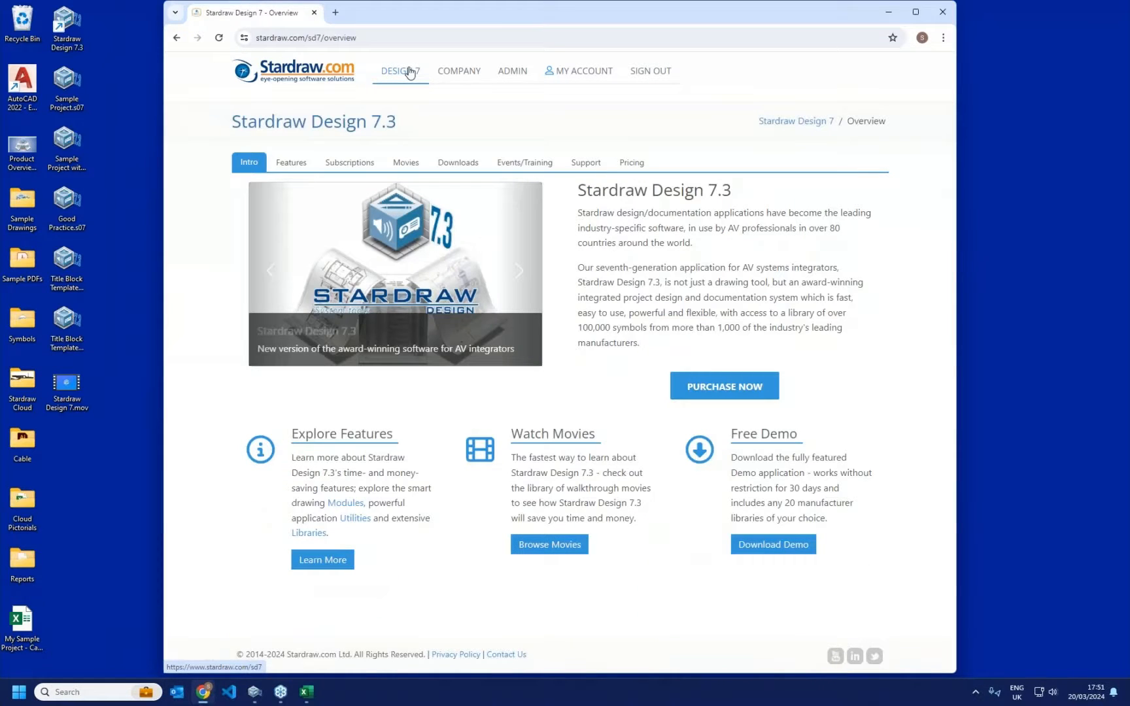
{"action": "left_click", "coordinate": [452, 165]}
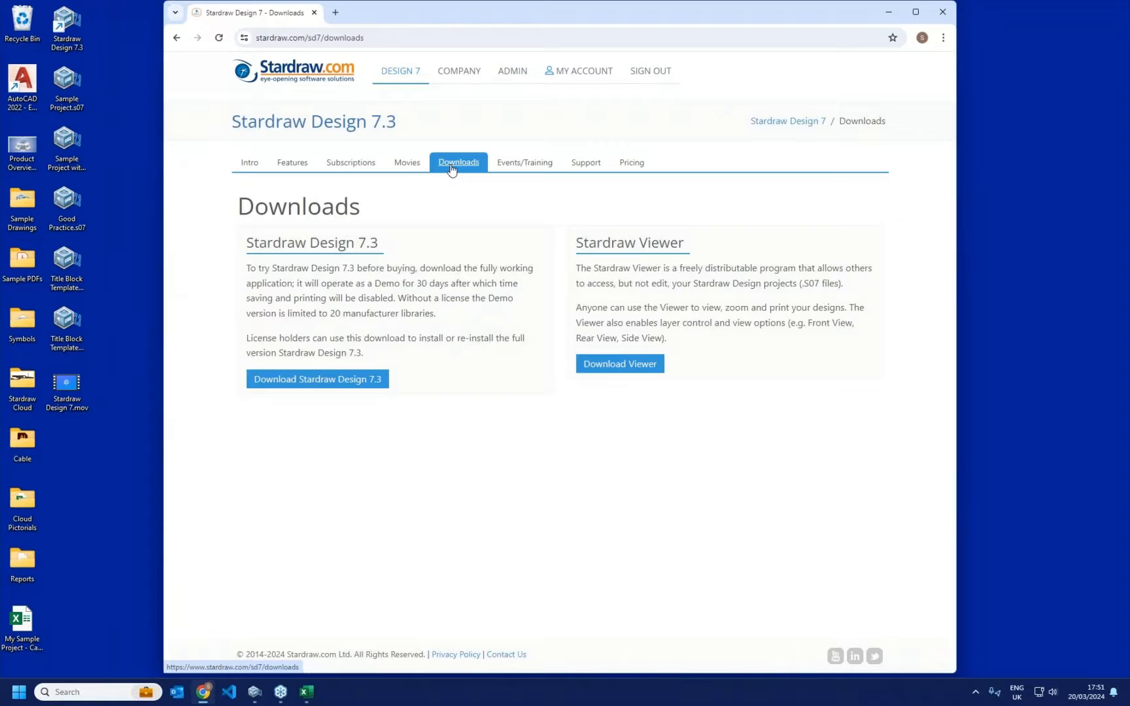
Step: Browse the walkthrough videos on the Stardraw Design 7.3 Movies page
{"action": "left_click", "coordinate": [407, 164]}
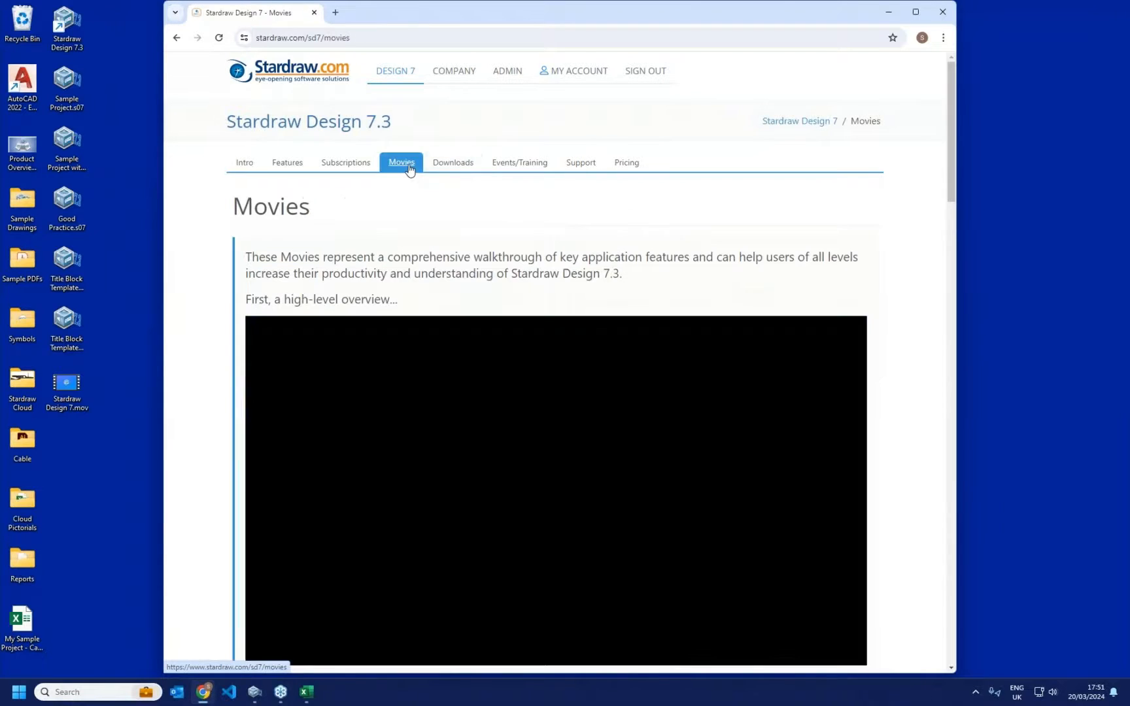
{"action": "scroll", "coordinate": [410, 171], "scroll_direction": "down", "scroll_amount": 9}
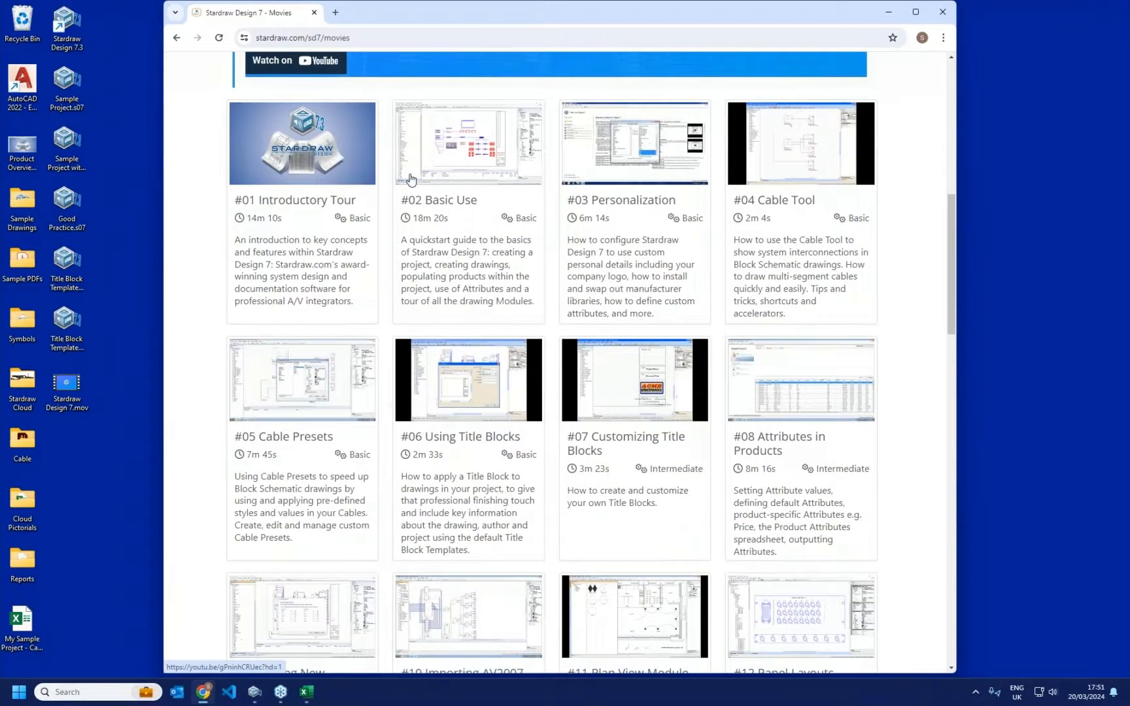
{"action": "scroll", "coordinate": [410, 179], "scroll_direction": "down", "scroll_amount": 1}
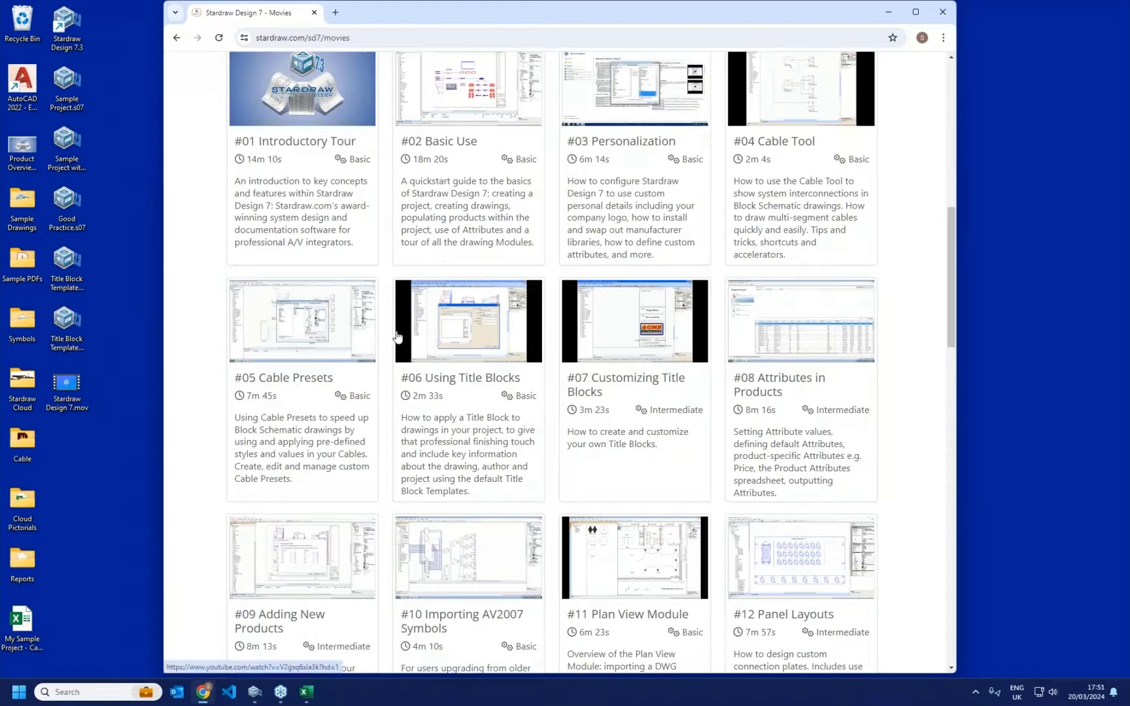
{"action": "scroll", "coordinate": [431, 365], "scroll_direction": "down", "scroll_amount": 2}
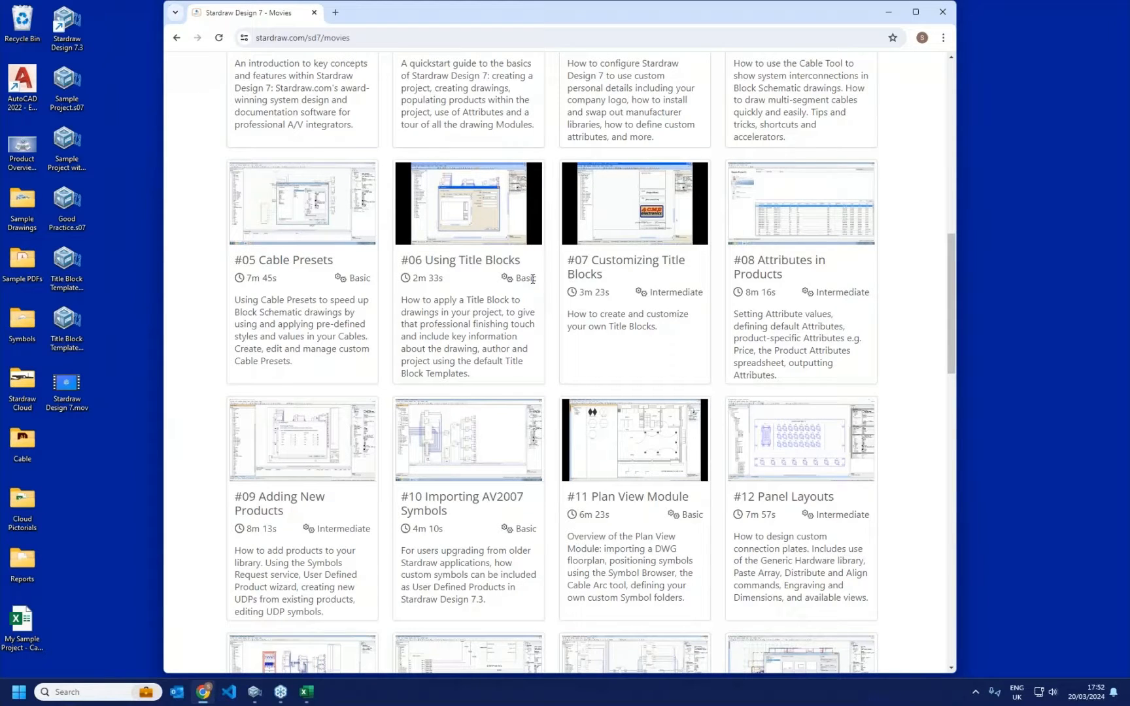
{"action": "scroll", "coordinate": [533, 279], "scroll_direction": "down", "scroll_amount": 3}
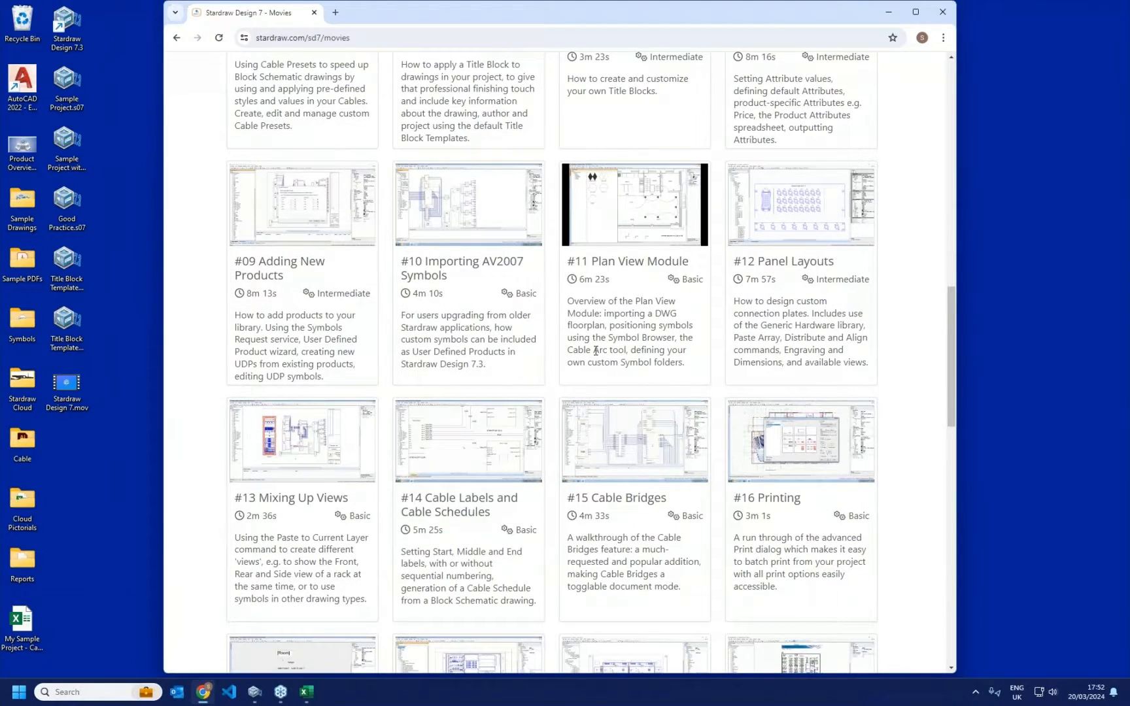
{"action": "scroll", "coordinate": [589, 353], "scroll_direction": "down", "scroll_amount": 10}
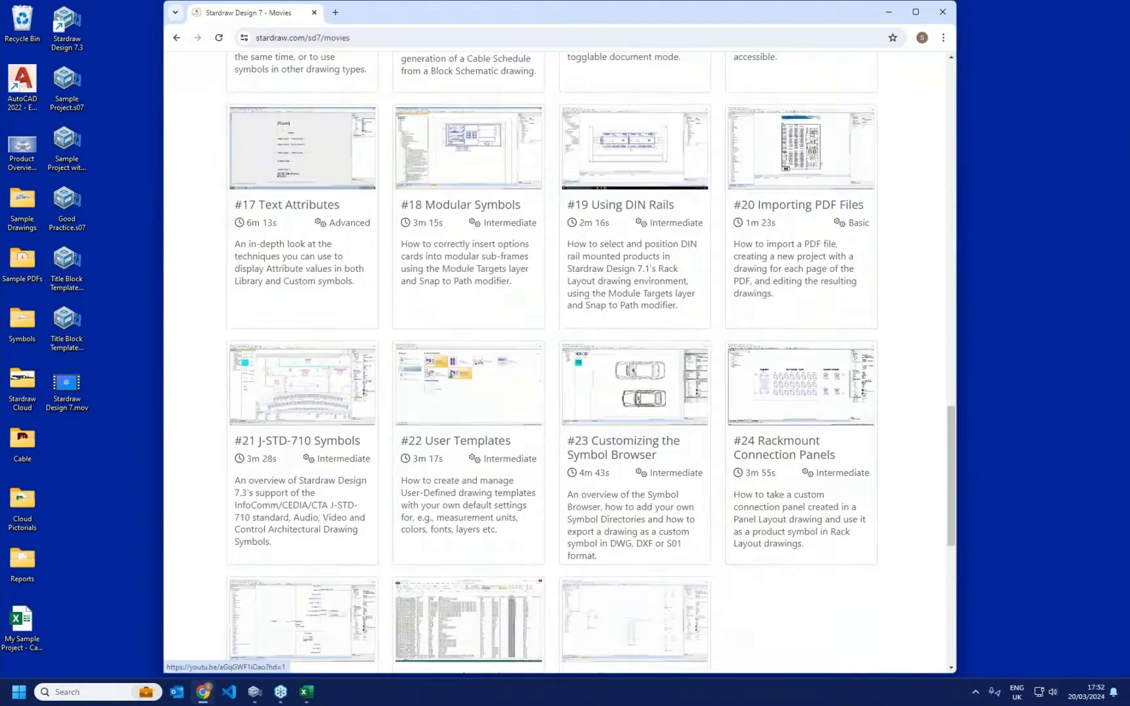
{"action": "scroll", "coordinate": [590, 365], "scroll_direction": "up", "scroll_amount": 7}
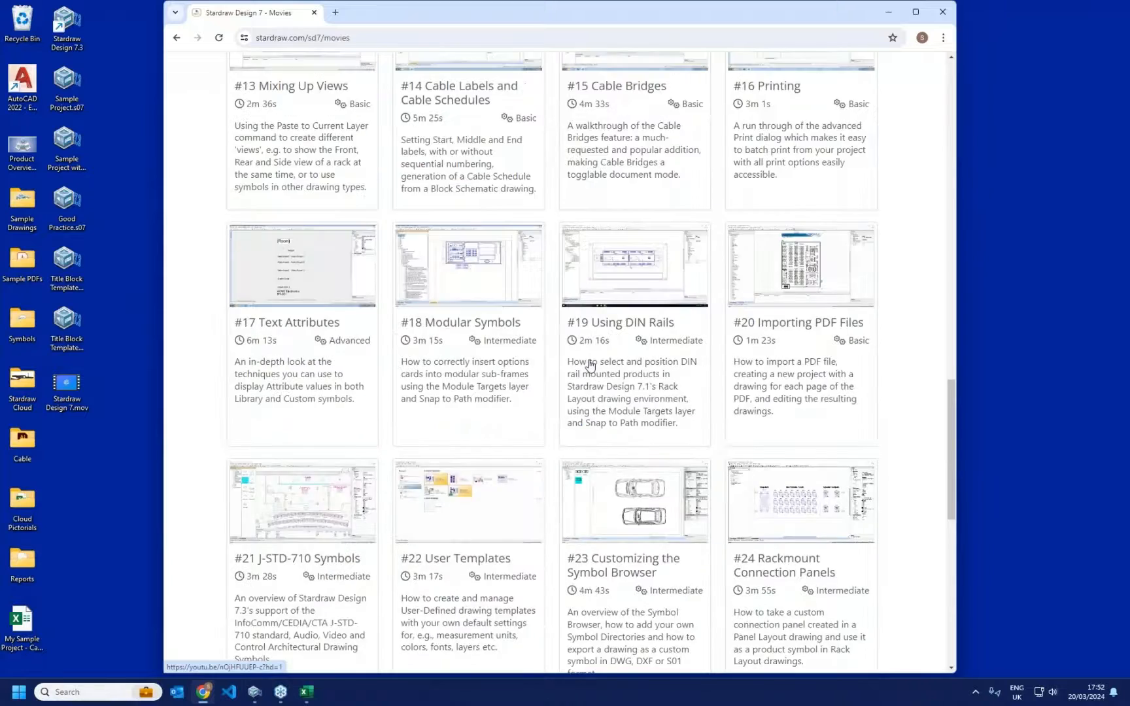
{"action": "scroll", "coordinate": [589, 365], "scroll_direction": "up", "scroll_amount": 16}
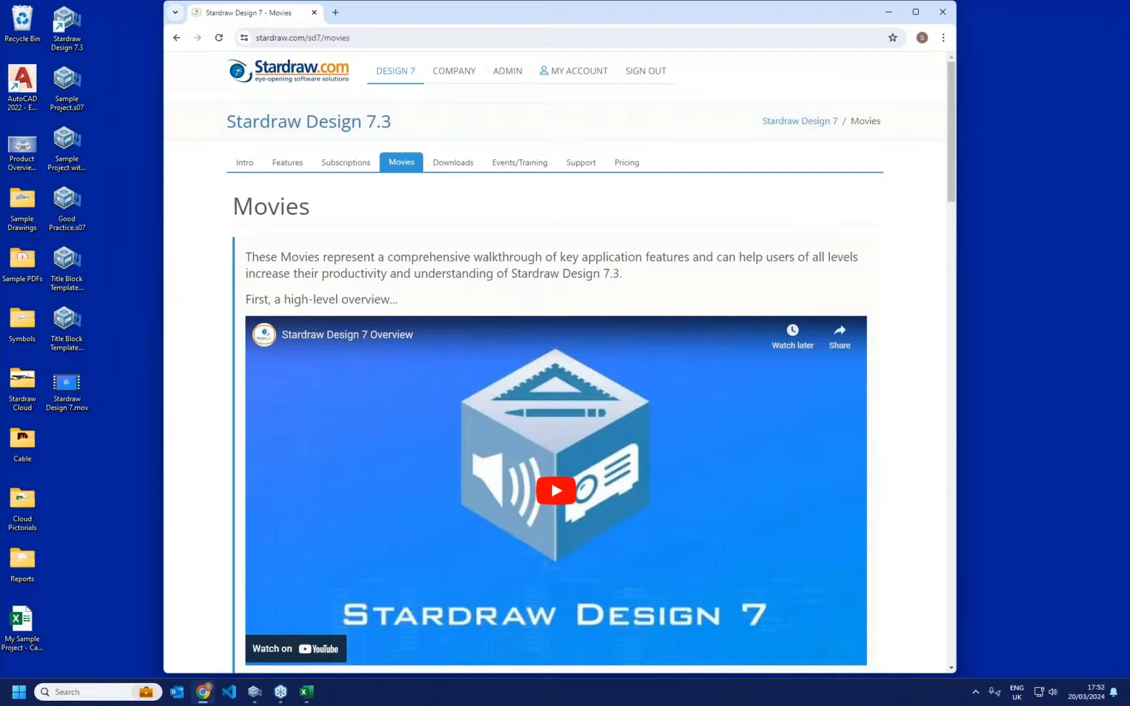
Step: Review the Stardraw Design 7.3 pre-configured packages and the configurable bundle pricing under More Options
{"action": "left_click", "coordinate": [625, 164]}
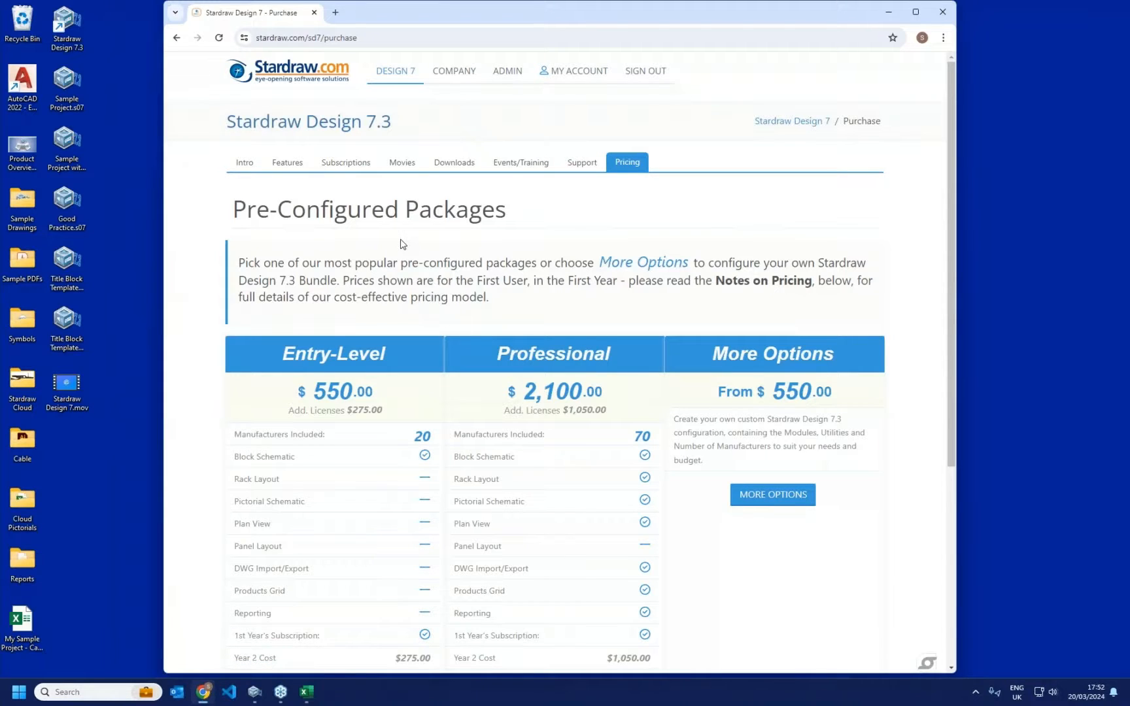
{"action": "scroll", "coordinate": [403, 244], "scroll_direction": "down", "scroll_amount": 1}
{"action": "scroll", "coordinate": [403, 244], "scroll_direction": "down", "scroll_amount": 1}
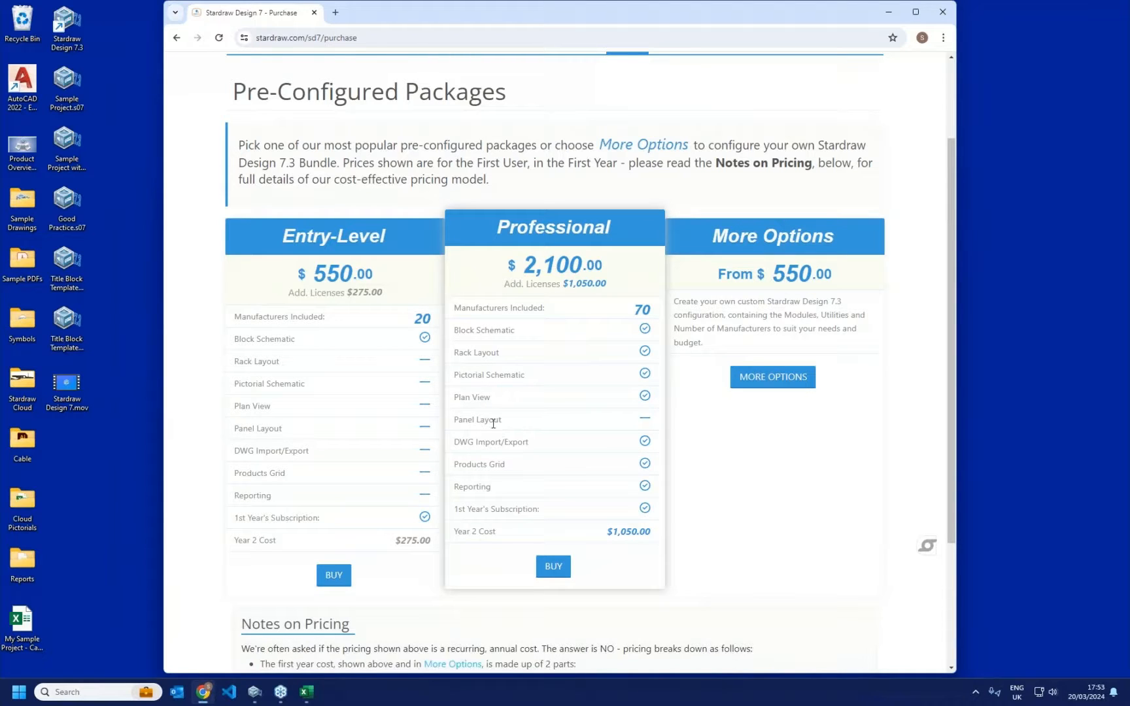
{"action": "left_click", "coordinate": [760, 369]}
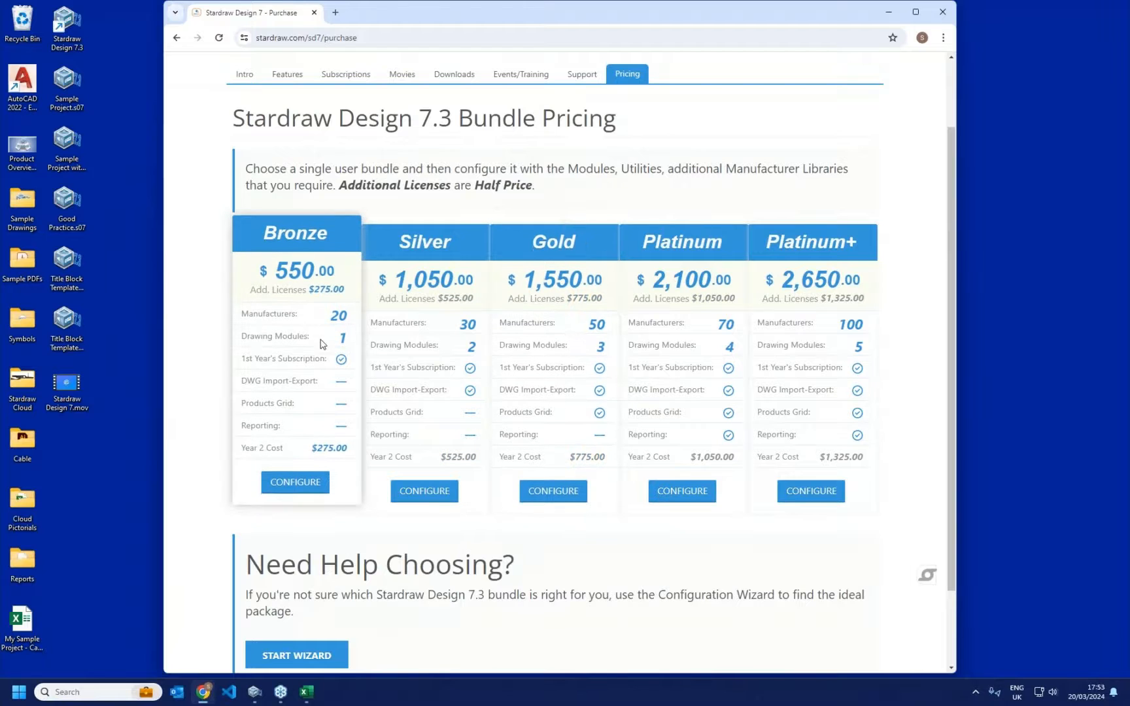
{"action": "scroll", "coordinate": [321, 344], "scroll_direction": "down", "scroll_amount": 2}
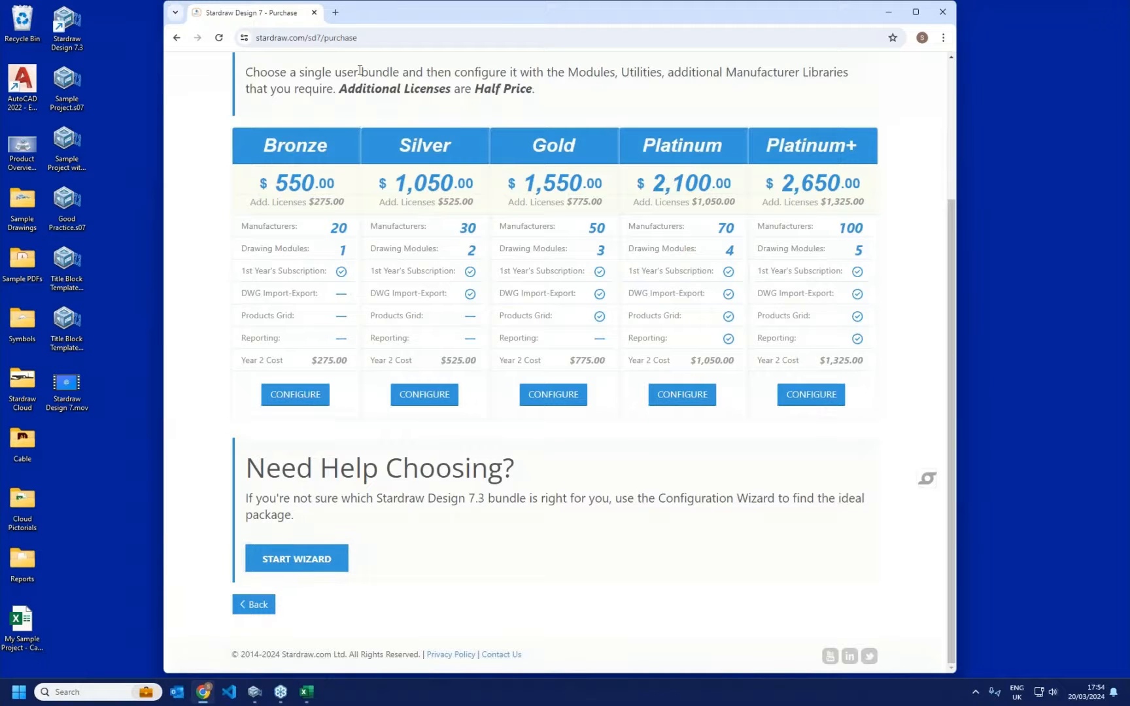
{"action": "left_click", "coordinate": [888, 12]}
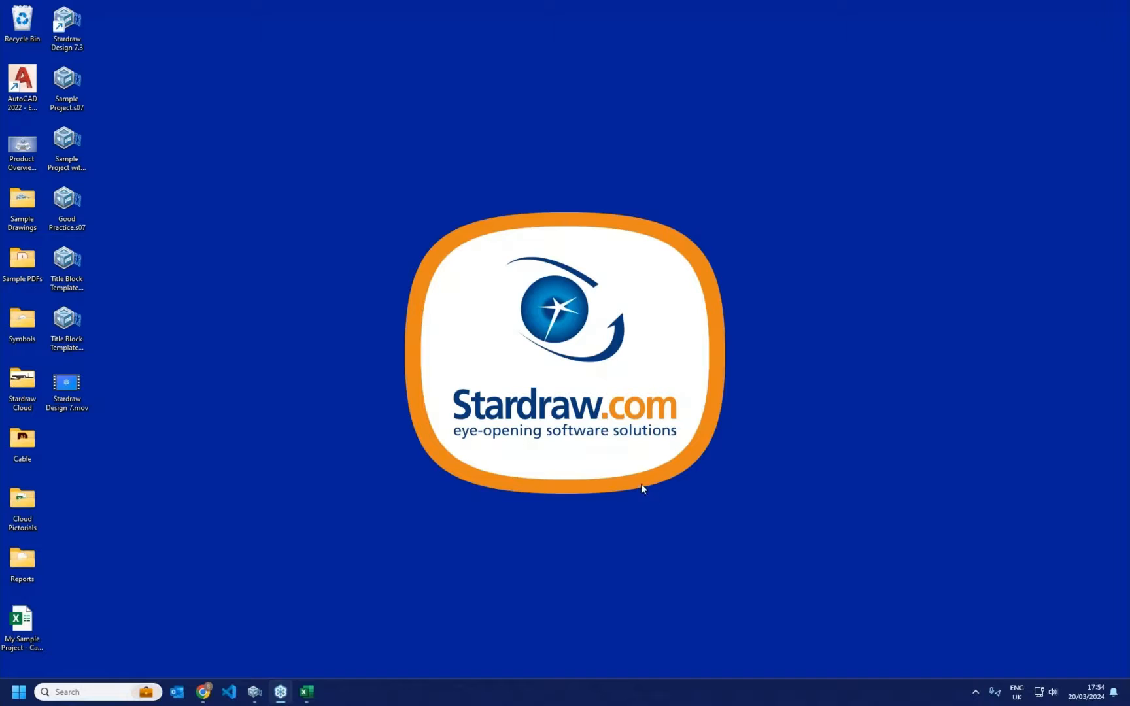
Step: Switch to Stardraw Design and export the project's equipment list to the Desktop as Sample Project - Equipment List.xlsx
{"action": "left_click", "coordinate": [255, 692]}
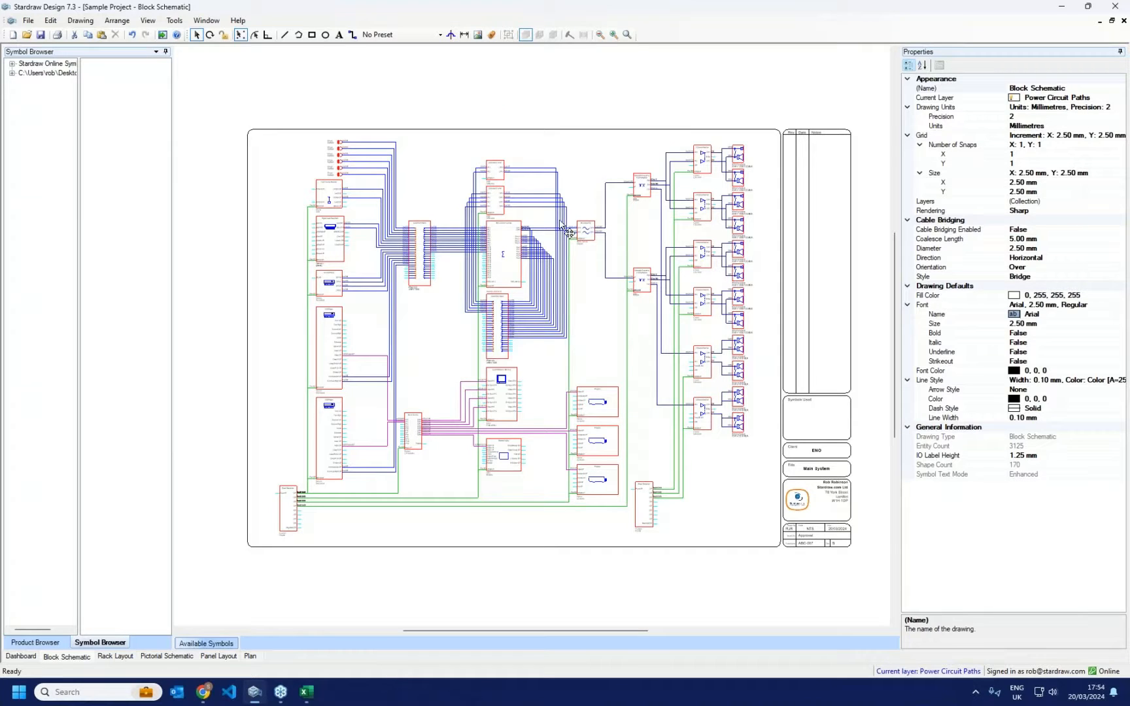
{"action": "left_click", "coordinate": [29, 24]}
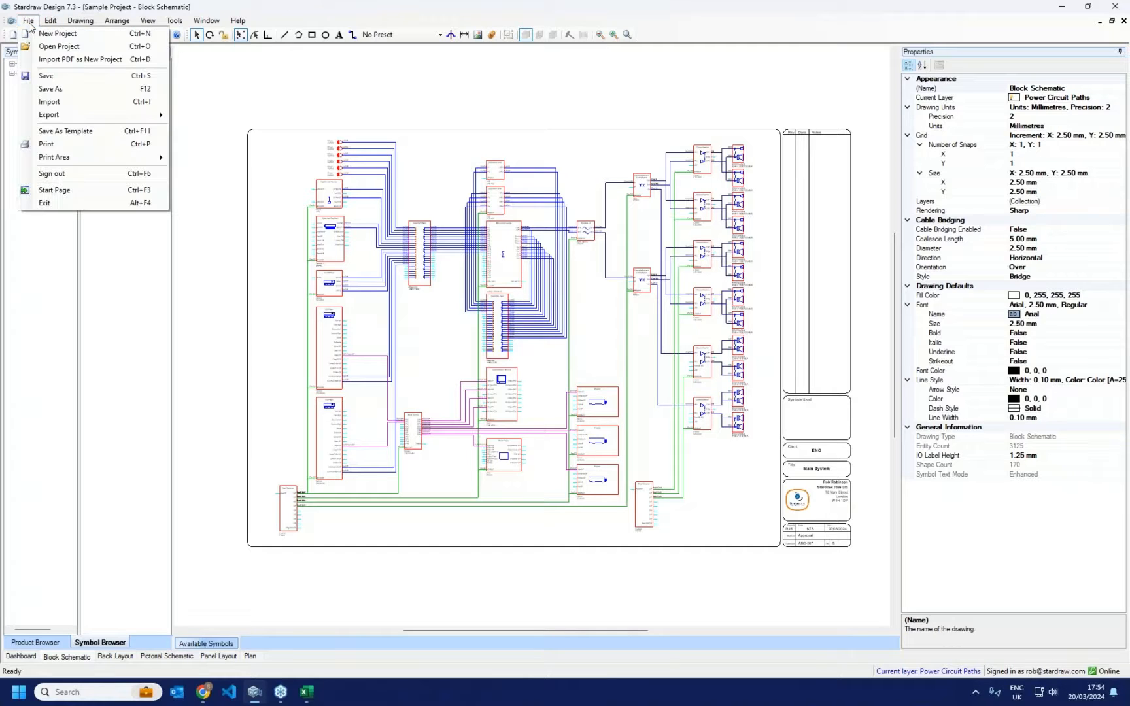
{"action": "mouse_move", "coordinate": [52, 117]}
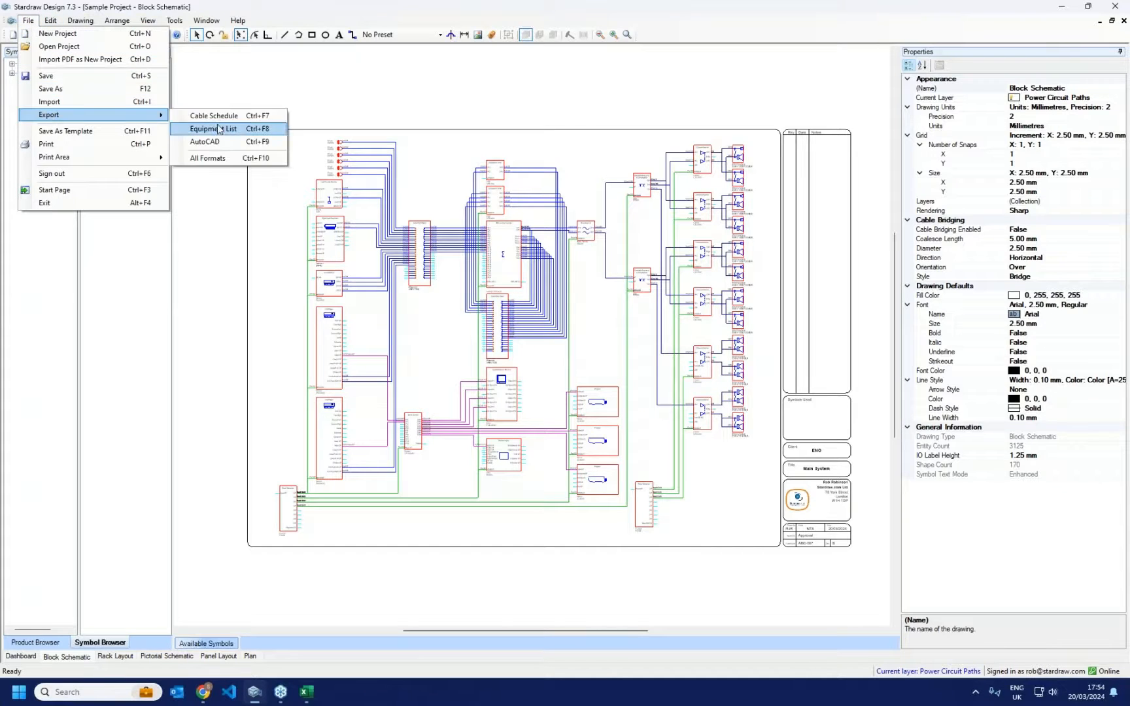
{"action": "left_click", "coordinate": [219, 128]}
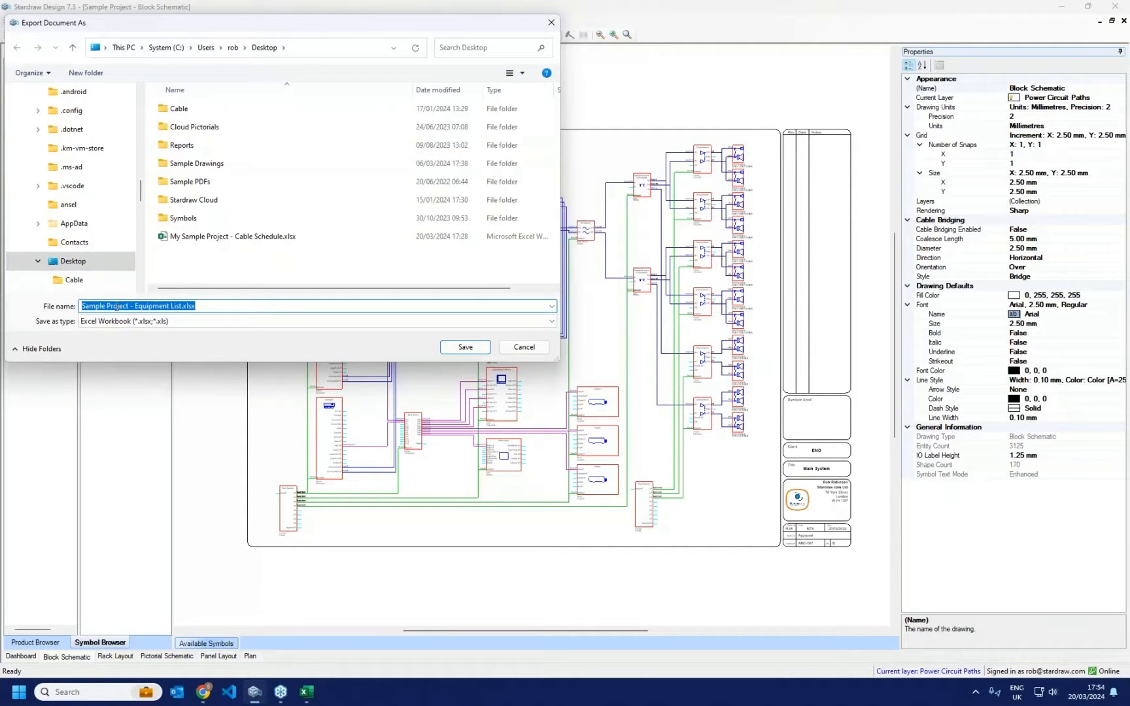
{"action": "left_click", "coordinate": [465, 347]}
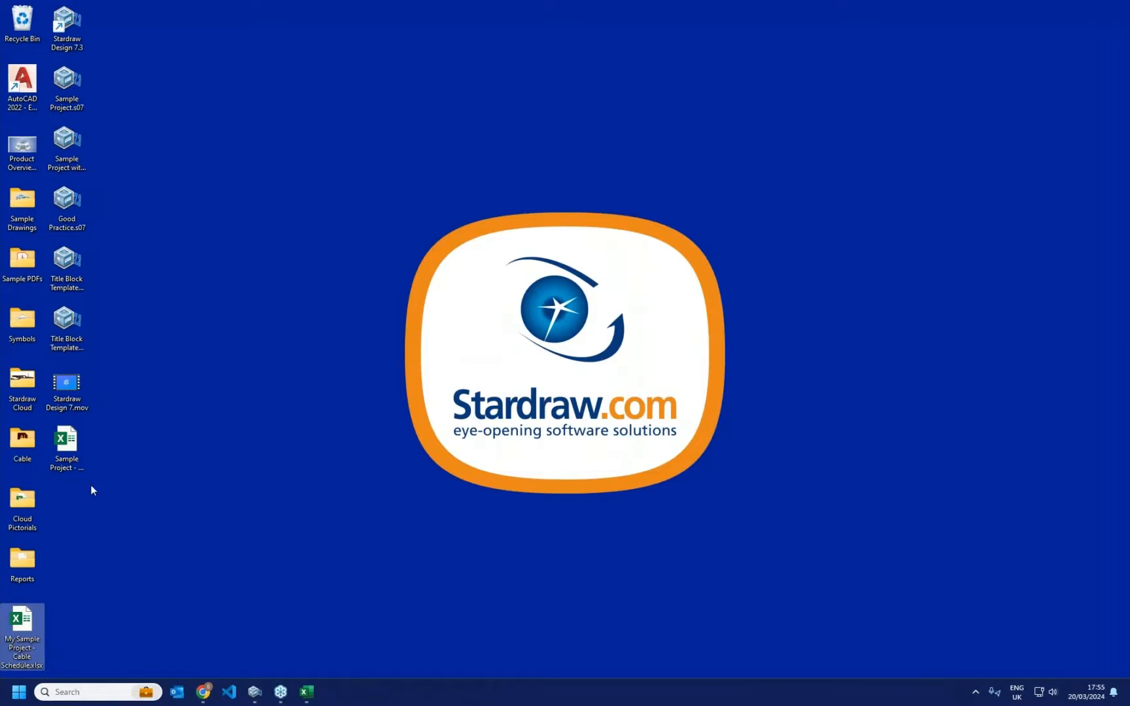
Step: Open the exported equipment list in Excel, enter the heading IP Address in cell Z1, and widen column Z slightly
{"action": "left_click", "coordinate": [73, 438]}
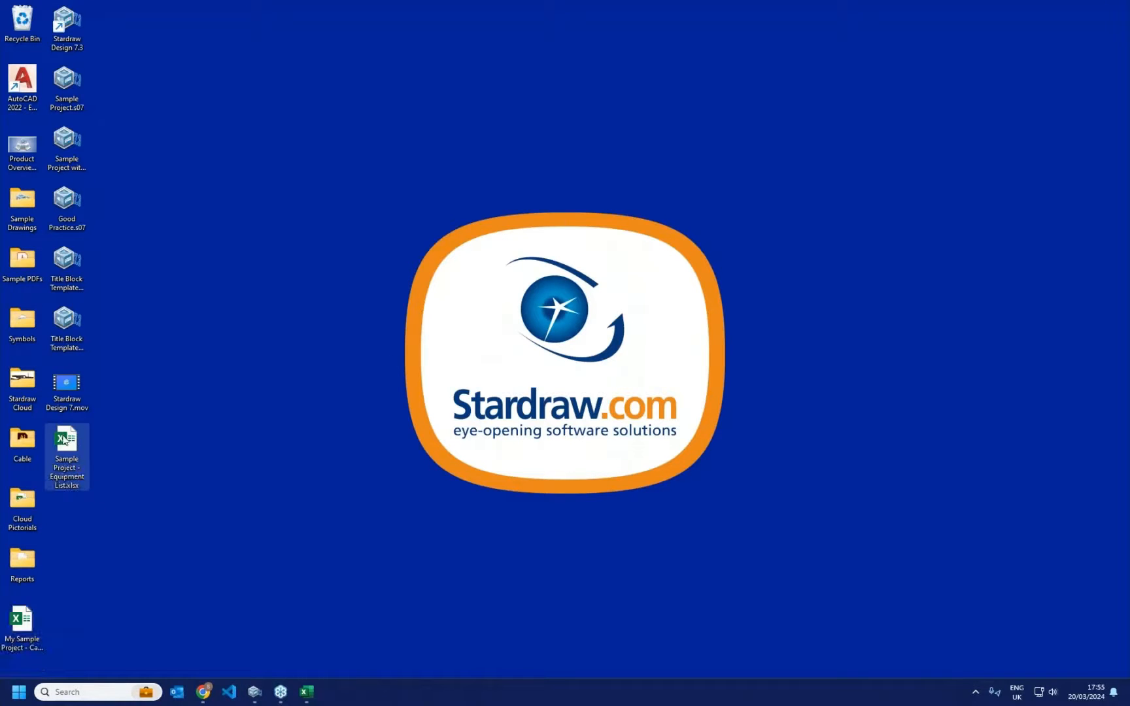
{"action": "double_click", "coordinate": [64, 438]}
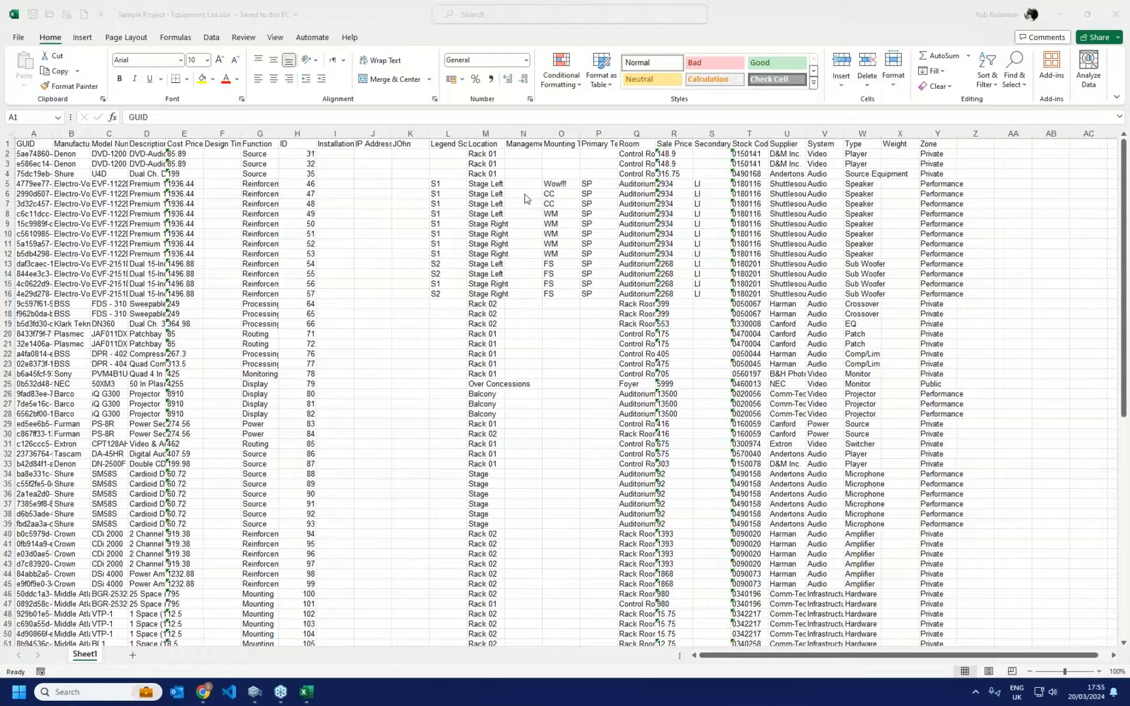
{"action": "left_click", "coordinate": [981, 144]}
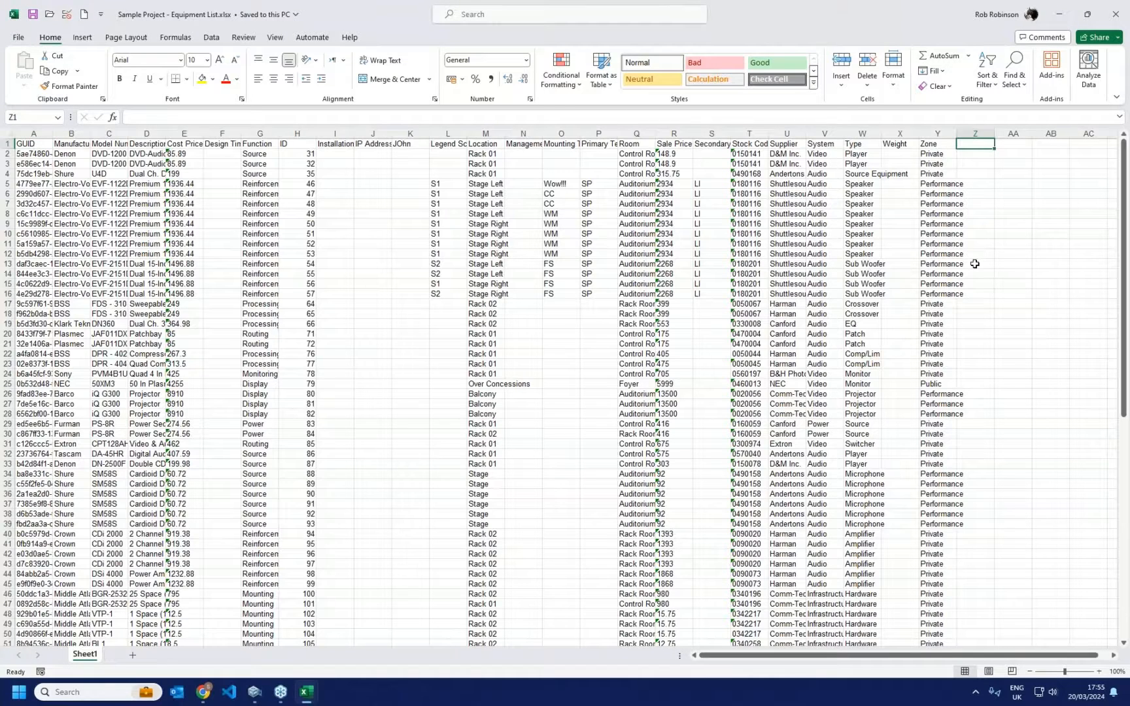
{"action": "type", "text": "IP"}
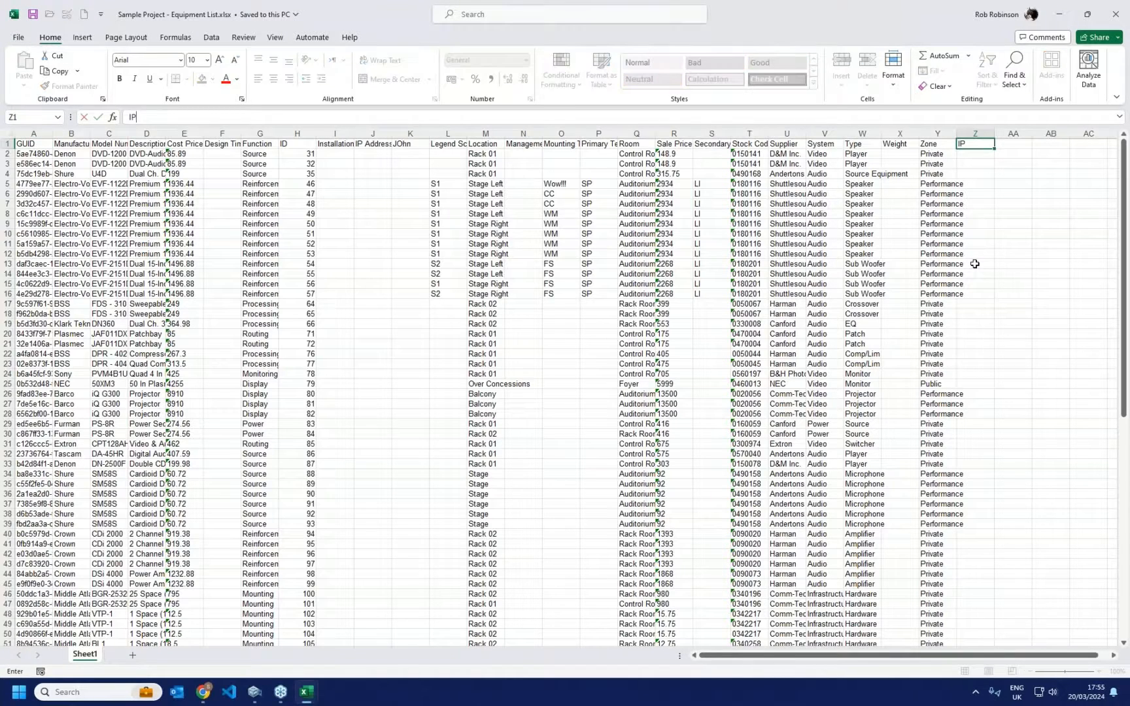
{"action": "type", "text": " Address"}
{"action": "key", "text": "Return"}
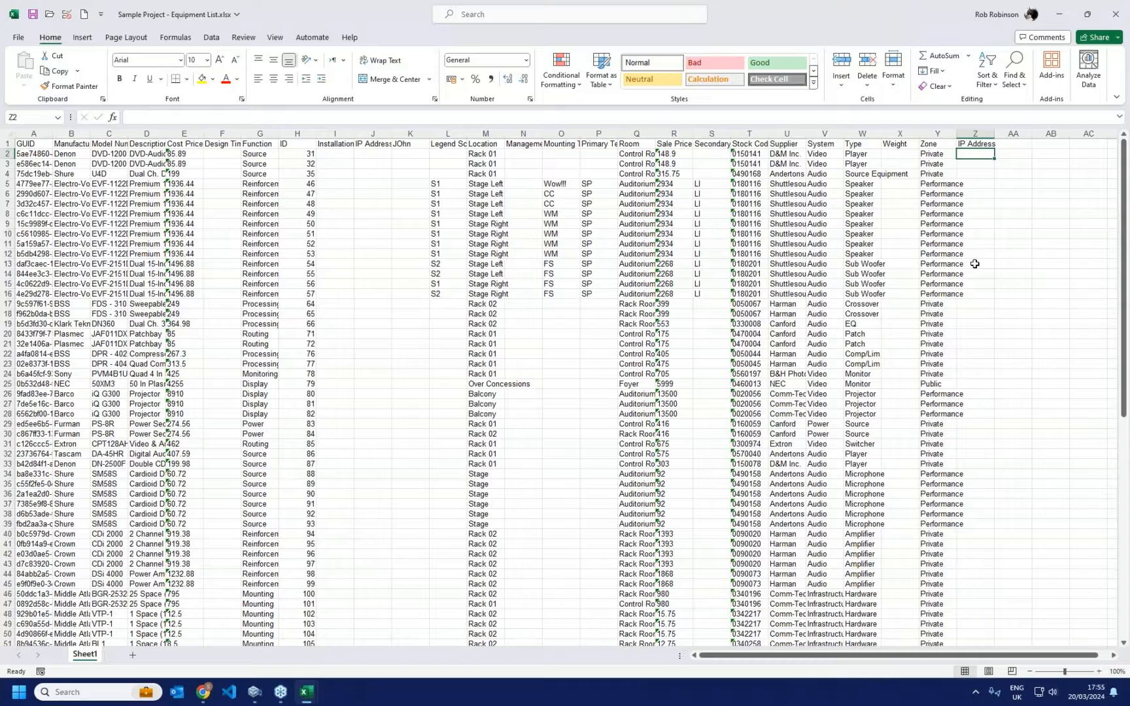
{"action": "left_click_drag", "start_coordinate": [994, 129], "coordinate": [999, 130]}
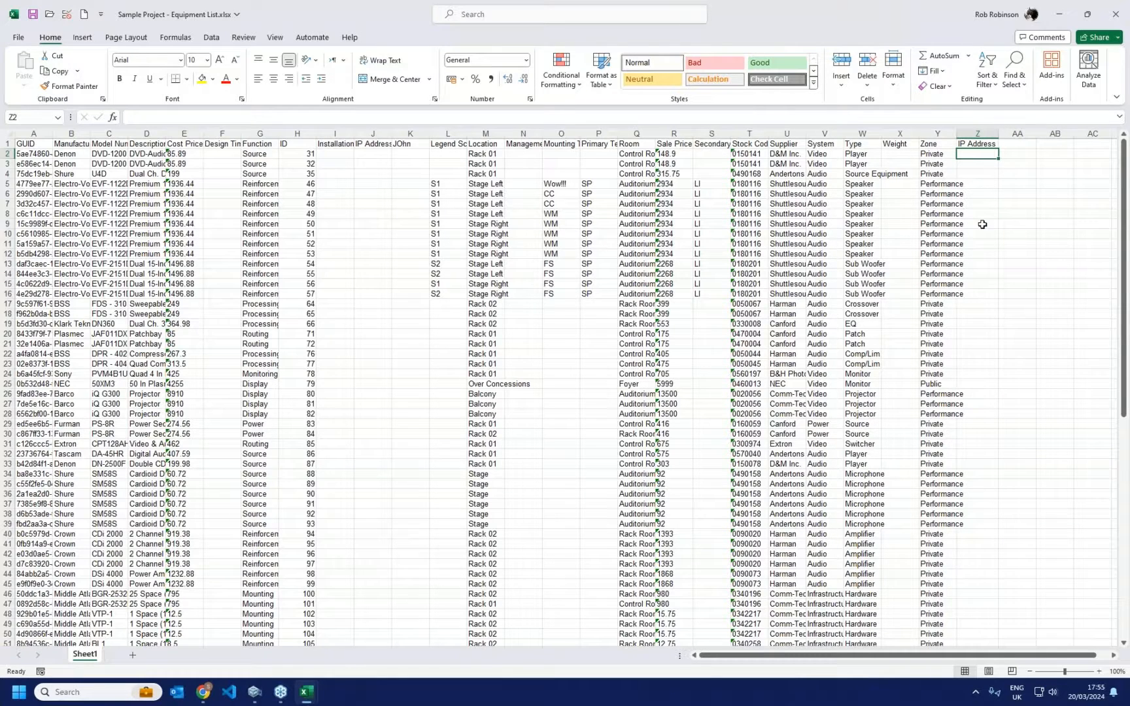
Step: Enter 192.168.0.001 in Z2, fill the IP address series down through Z58, and save the workbook
{"action": "type", "text": "192"}
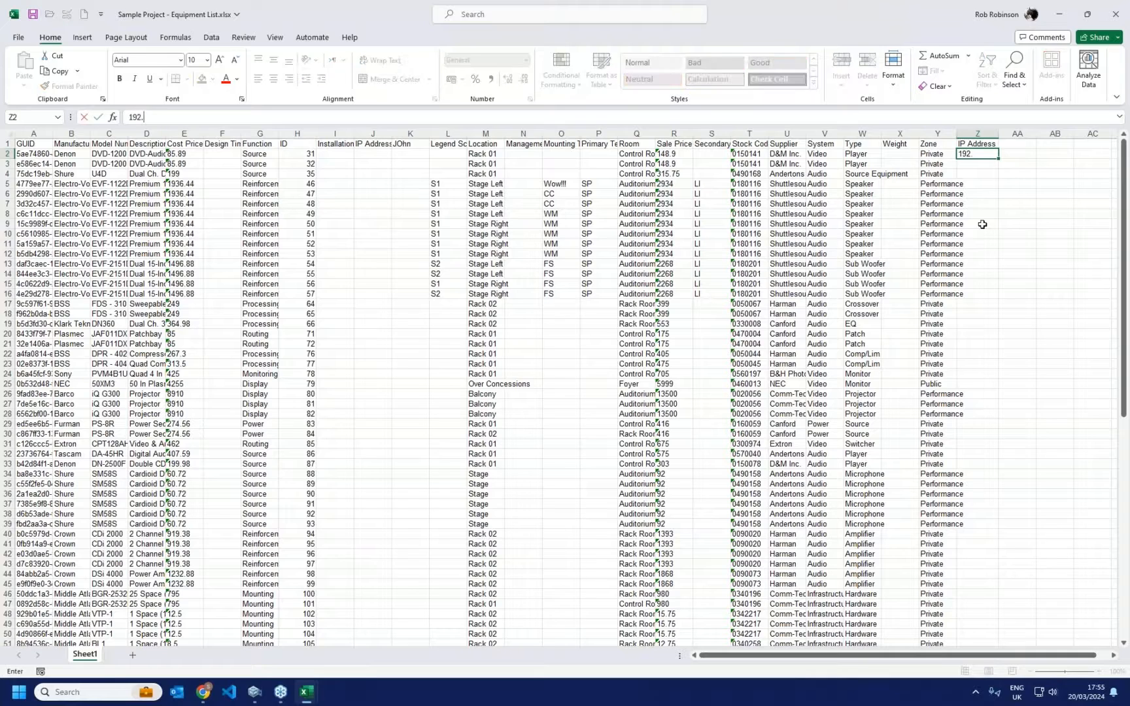
{"action": "type", "text": ".168.0.001"}
{"action": "key", "text": "Return"}
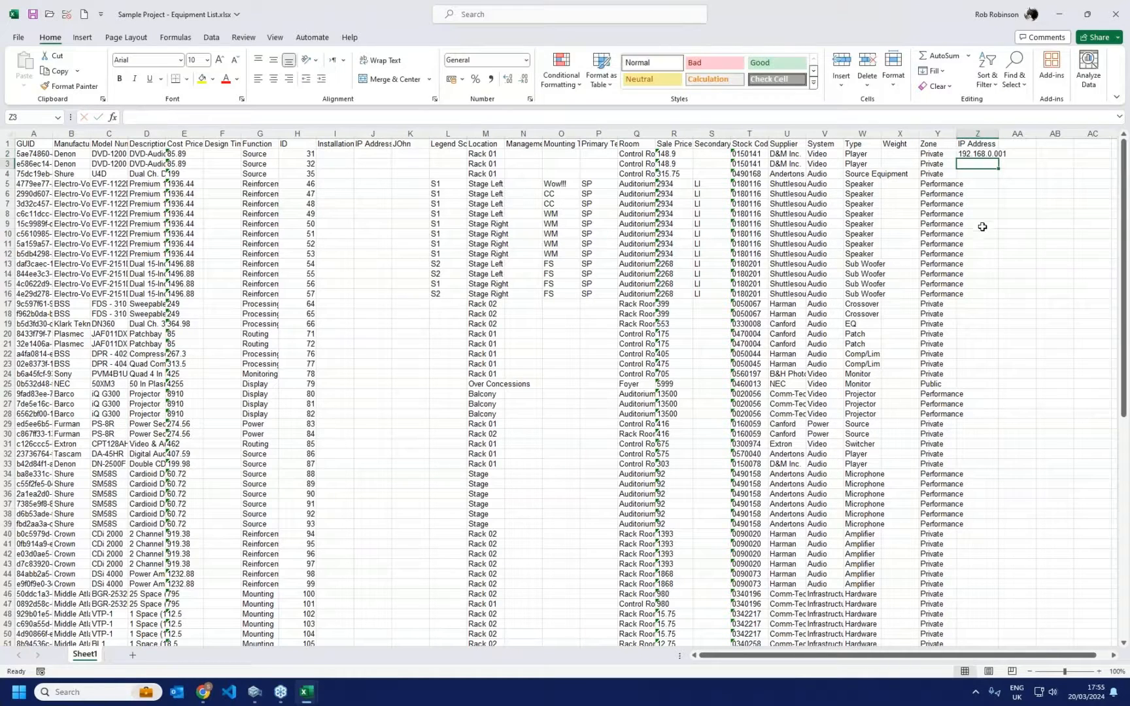
{"action": "left_click", "coordinate": [995, 154]}
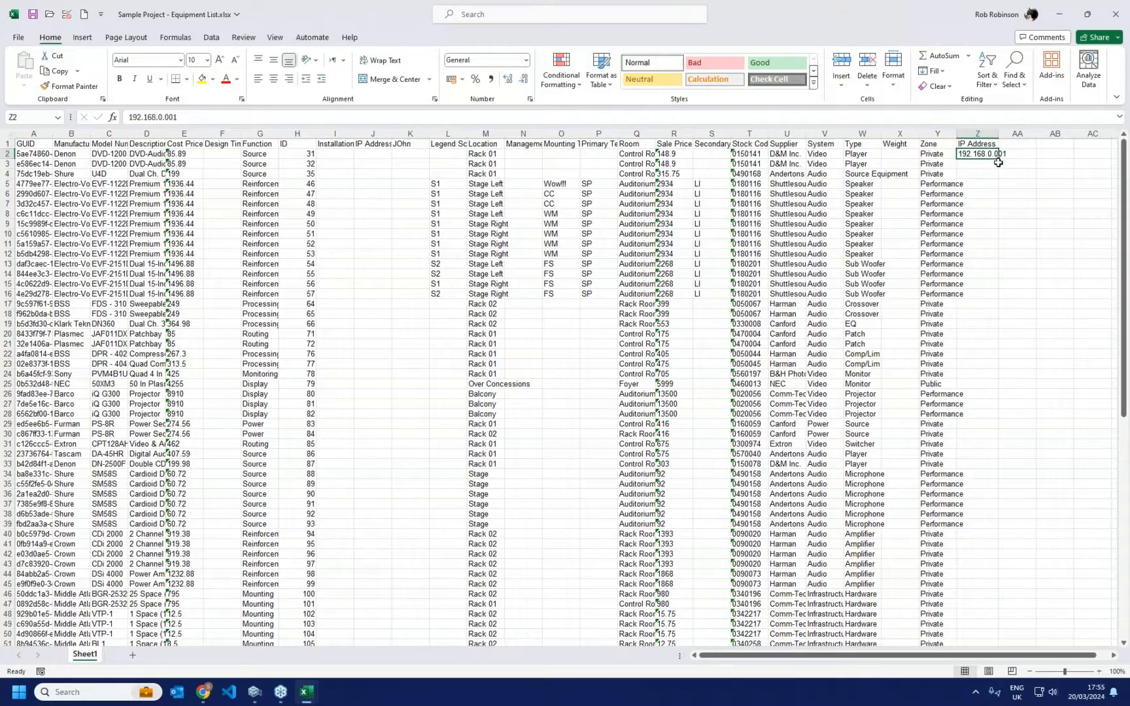
{"action": "left_click_drag", "start_coordinate": [999, 159], "coordinate": [1007, 419]}
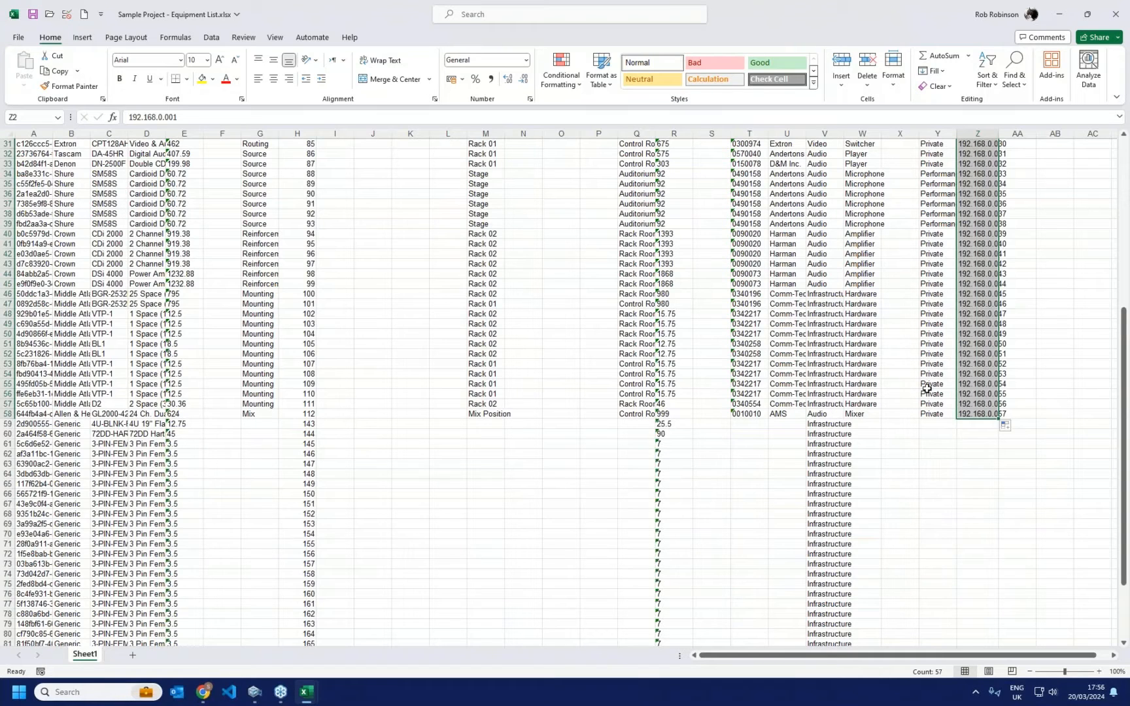
{"action": "key", "text": "ctrl+s"}
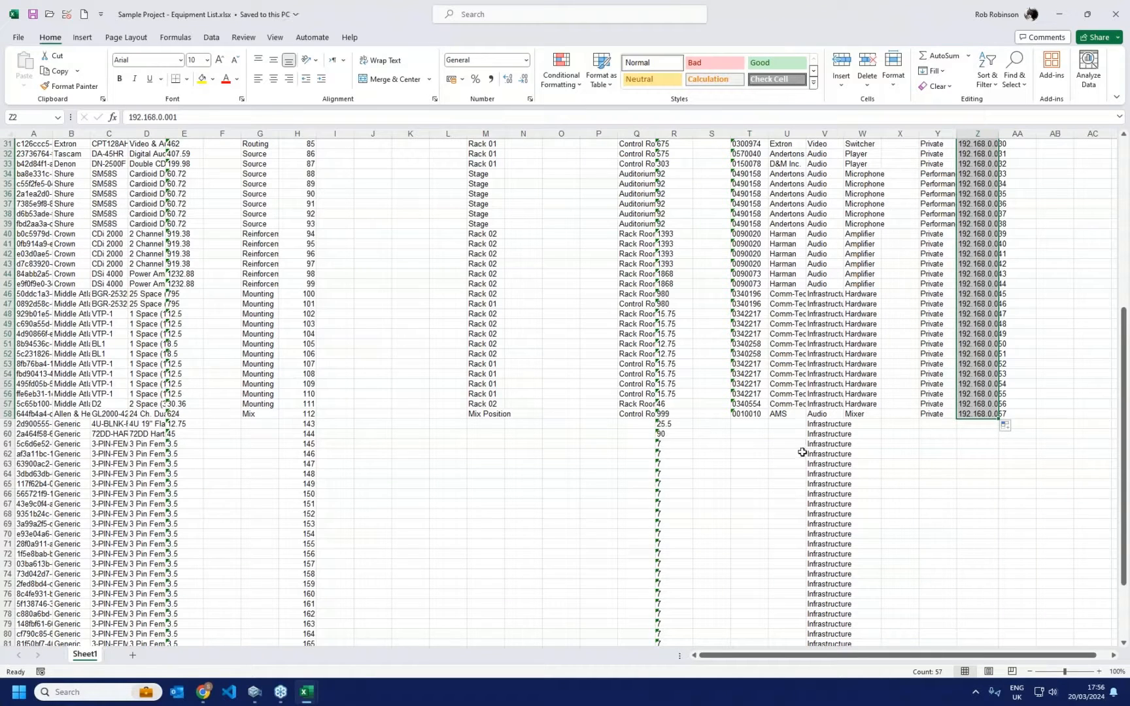
Step: Close the equipment list and the My Sample Project - Cable Schedule.xlsx workbooks
{"action": "left_click", "coordinate": [1115, 22]}
{"action": "left_click", "coordinate": [1115, 16]}
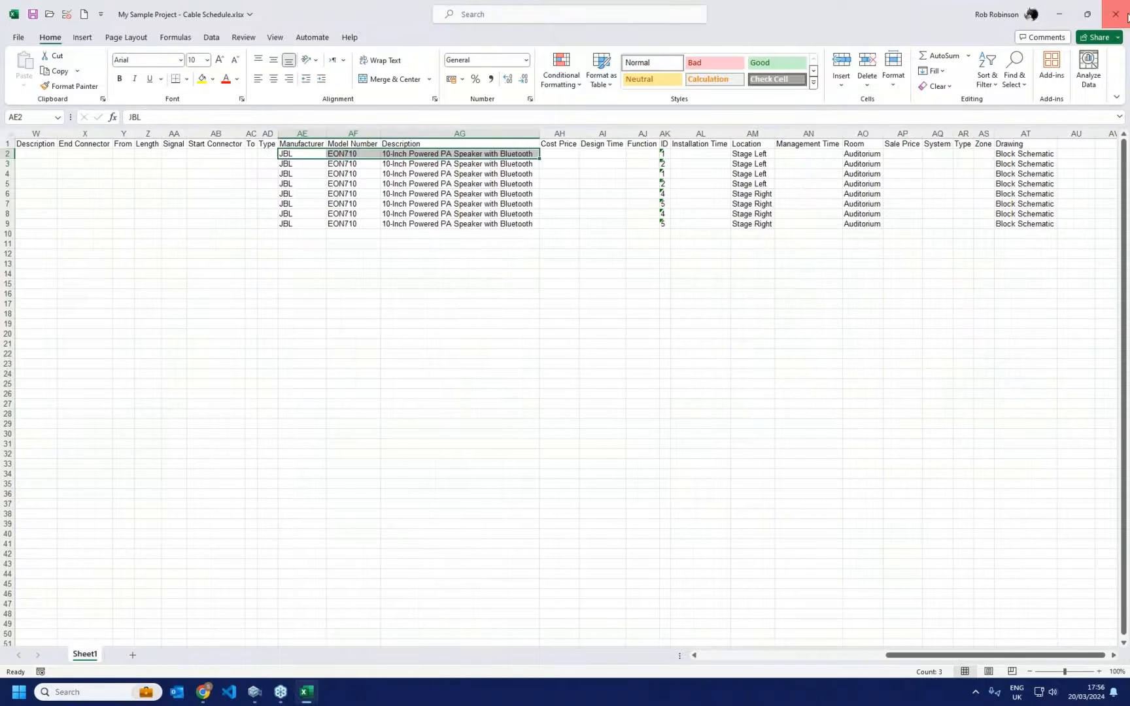
{"action": "left_click", "coordinate": [599, 367]}
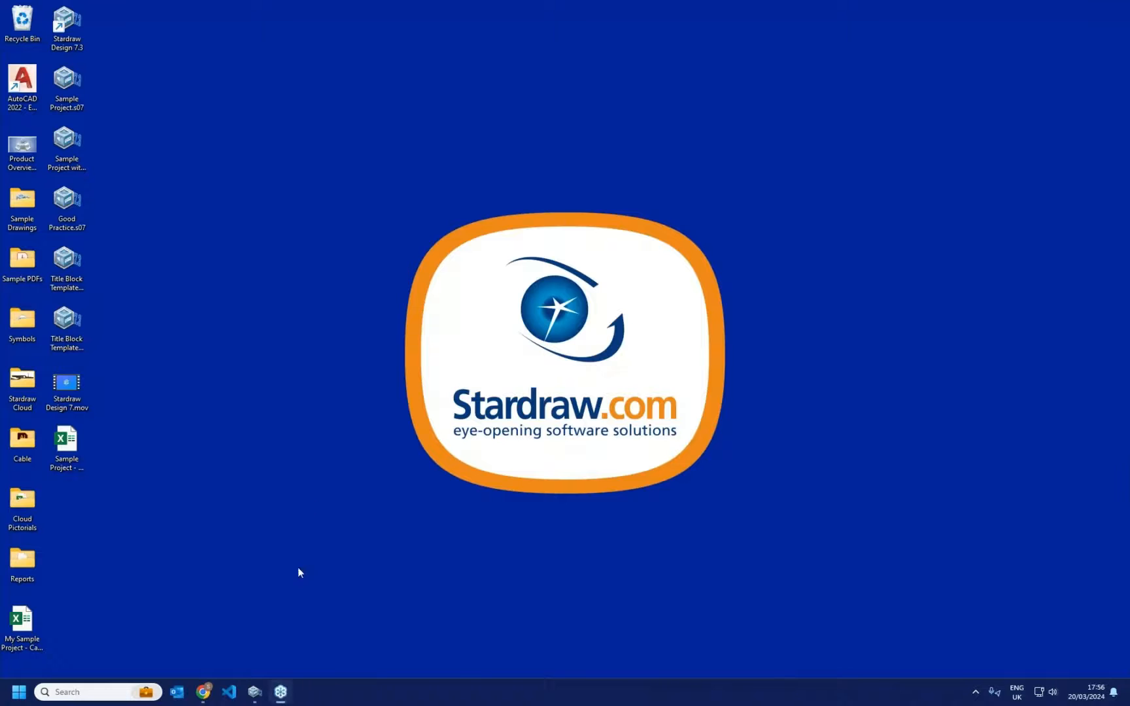
Step: Switch to Stardraw Design and import Sample Project - Equipment List.xlsx as an Equipment List file, accepting the IP Address changes
{"action": "left_click", "coordinate": [255, 691]}
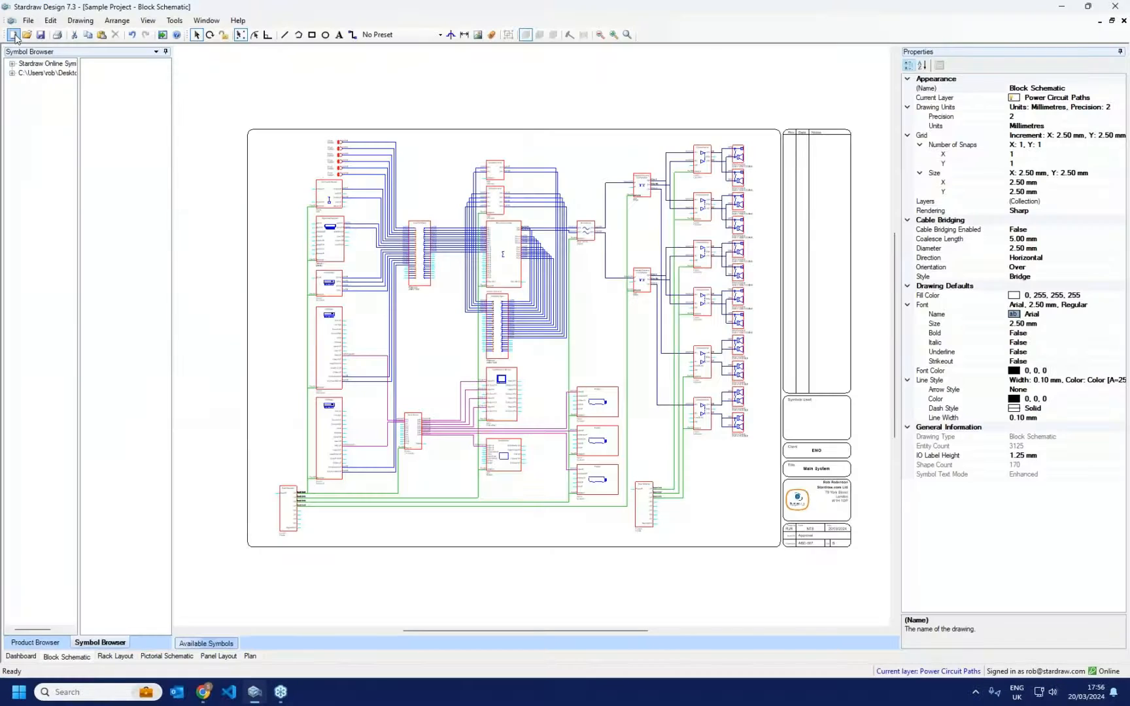
{"action": "left_click", "coordinate": [28, 20]}
{"action": "left_click", "coordinate": [49, 101]}
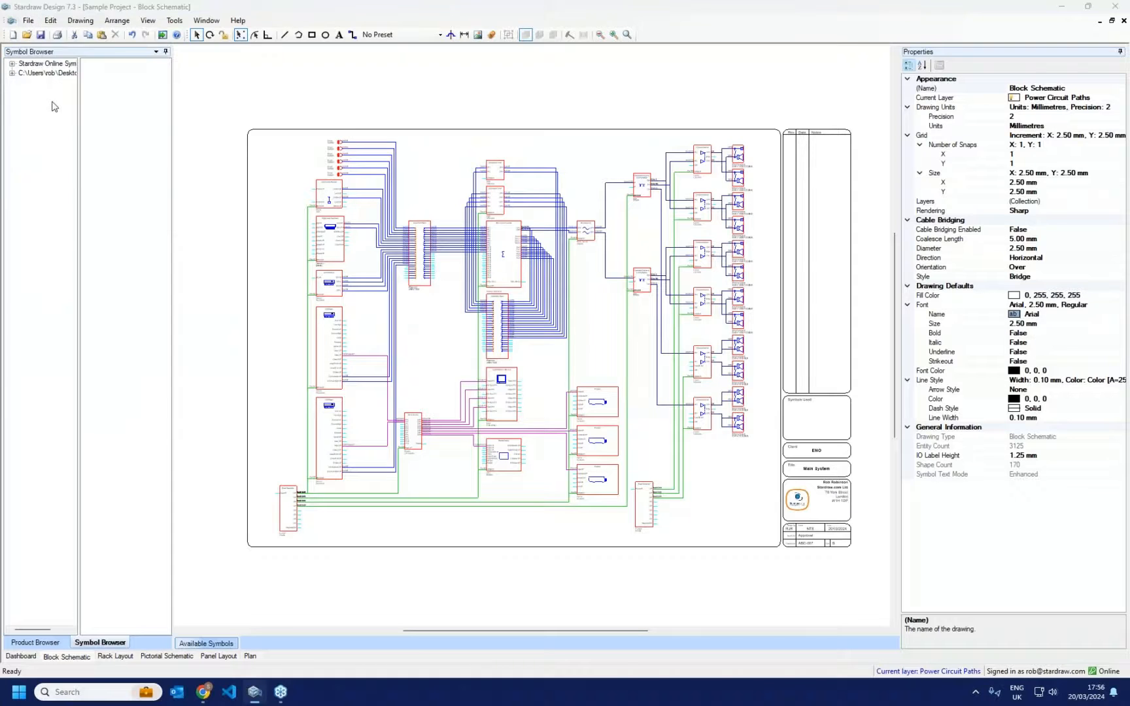
{"action": "left_click", "coordinate": [464, 329]}
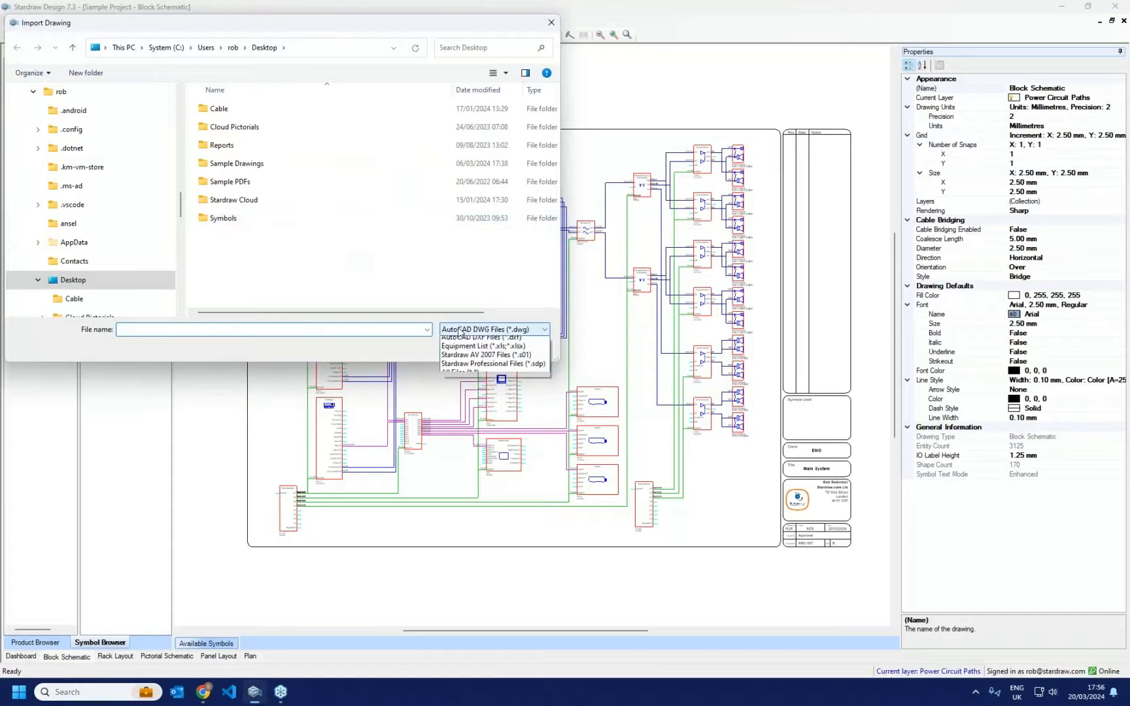
{"action": "left_click", "coordinate": [466, 359]}
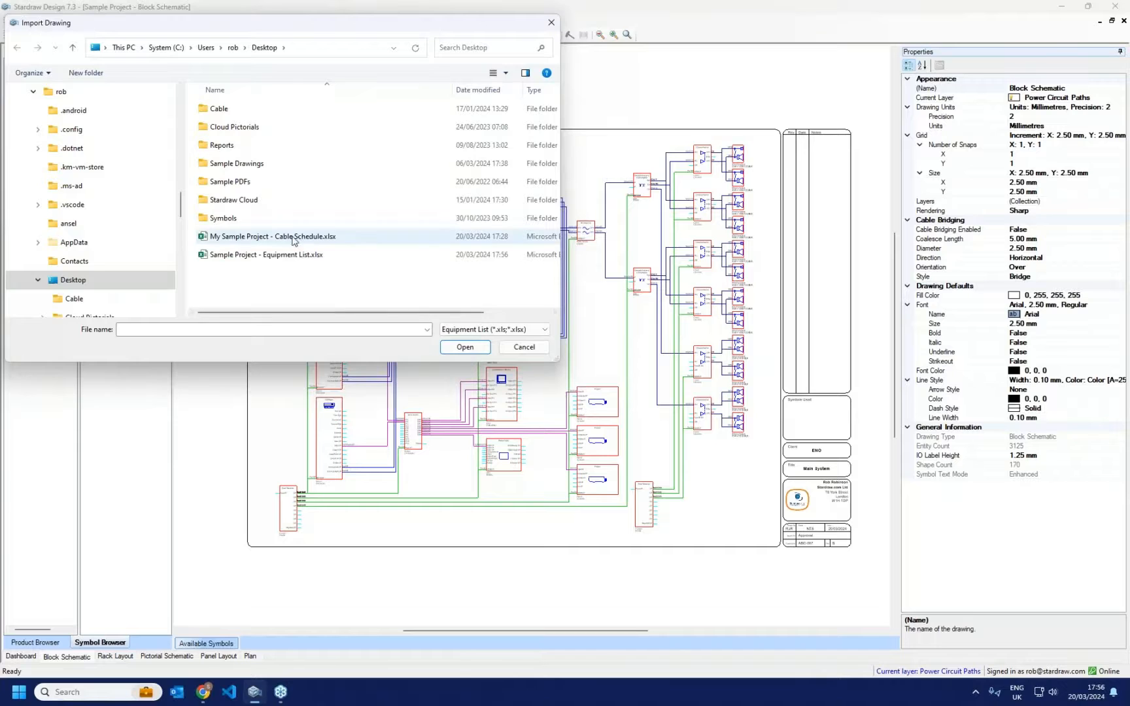
{"action": "left_click", "coordinate": [295, 255]}
{"action": "left_click", "coordinate": [465, 347]}
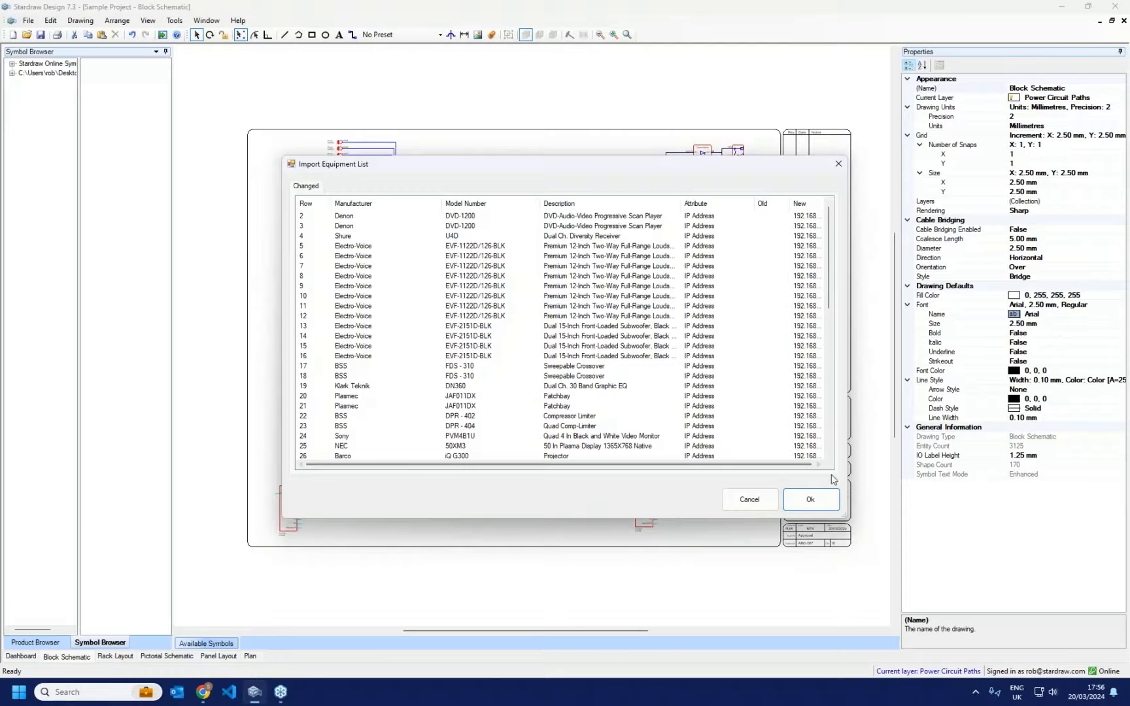
{"action": "left_click", "coordinate": [824, 503]}
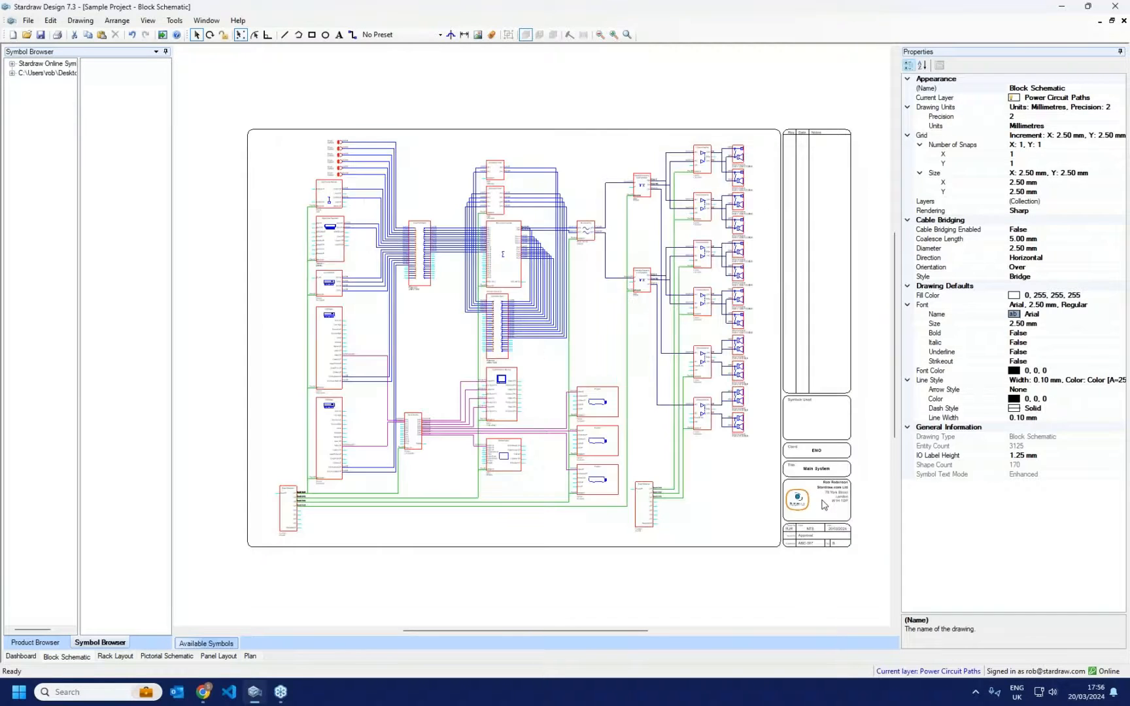
Step: Check the IP Address attribute of the Klark Teknik DN360 in the Rack Layout and of the products listed in the Dashboard
{"action": "left_click", "coordinate": [115, 657]}
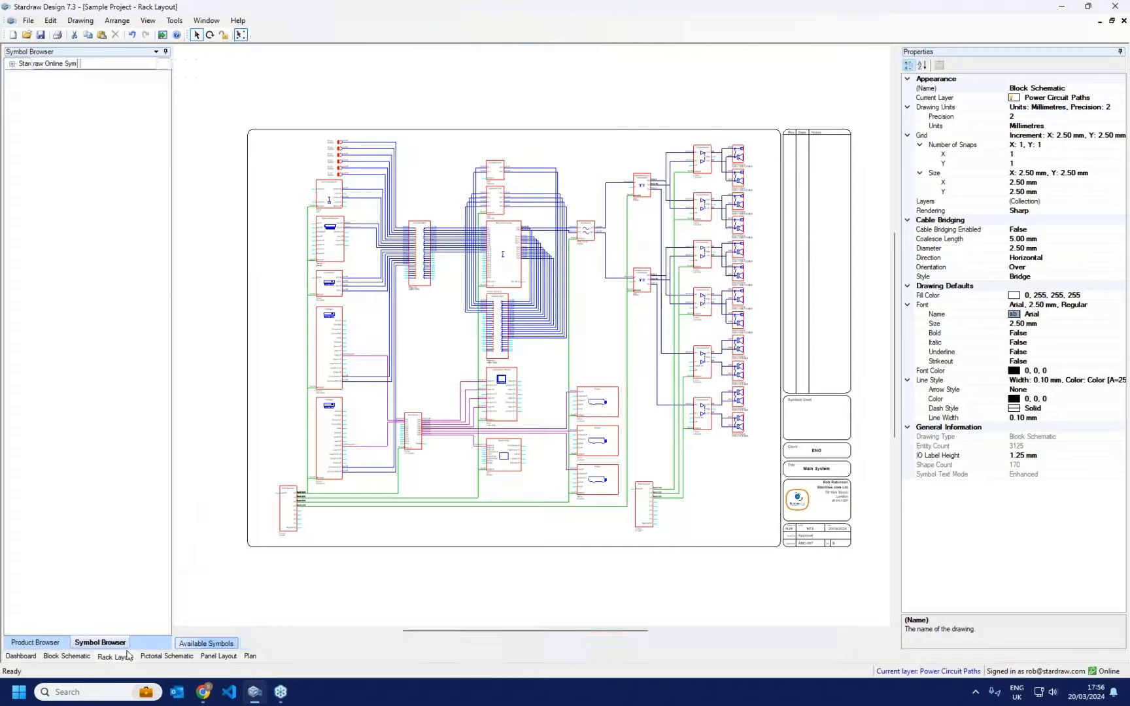
{"action": "left_click", "coordinate": [416, 169]}
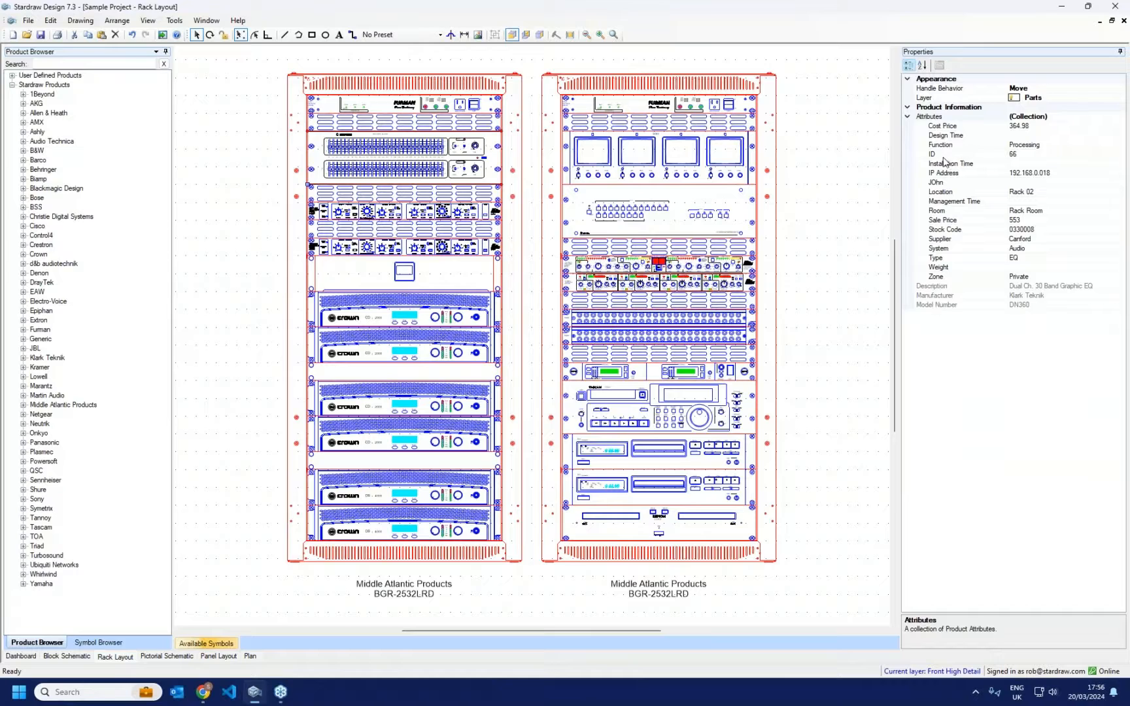
{"action": "left_click", "coordinate": [1030, 173]}
{"action": "left_click", "coordinate": [981, 173]}
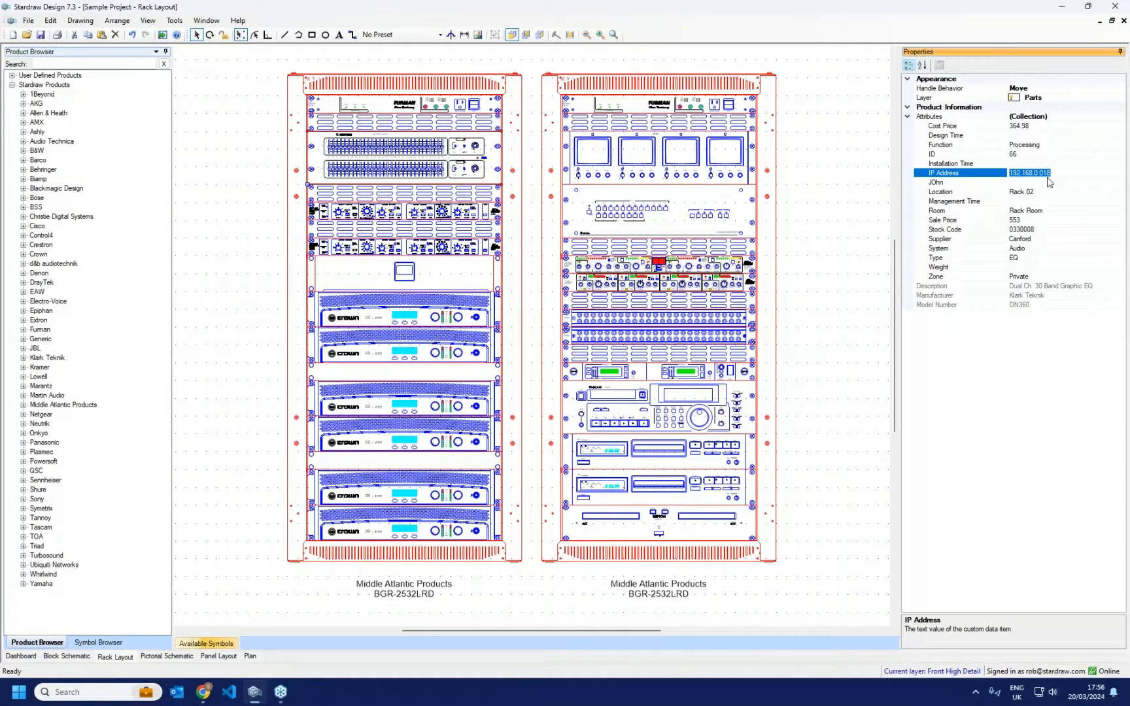
{"action": "left_click", "coordinate": [24, 658]}
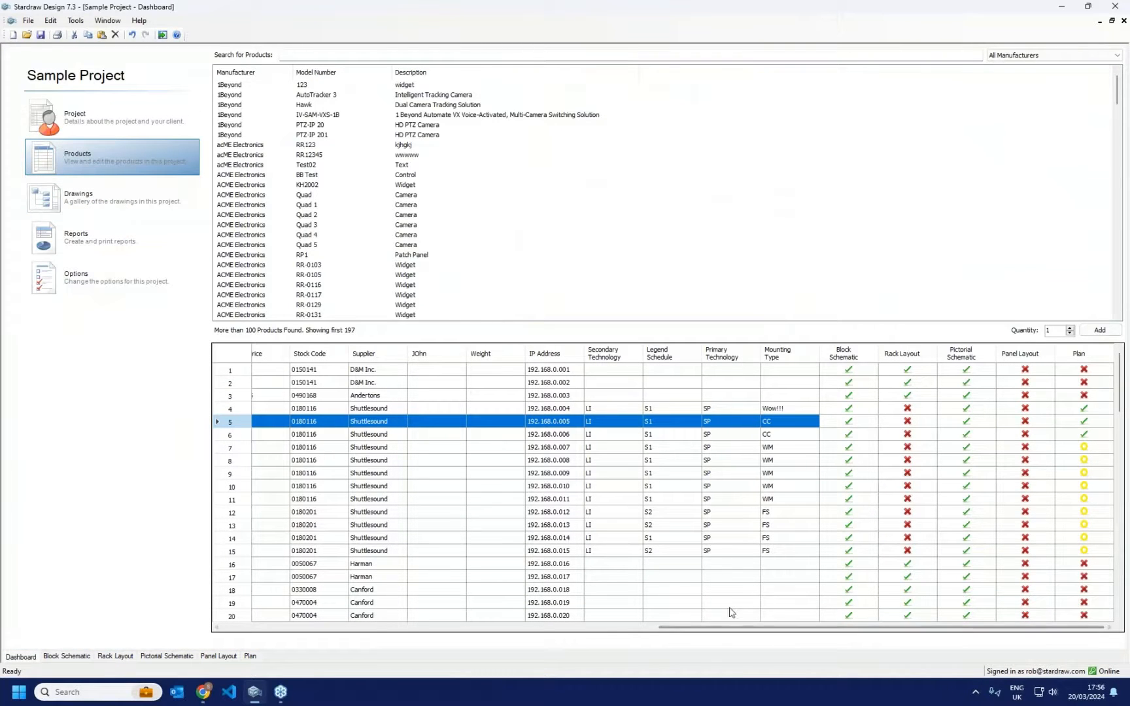
{"action": "left_click_drag", "start_coordinate": [548, 371], "coordinate": [567, 539]}
{"action": "left_click", "coordinate": [547, 474]}
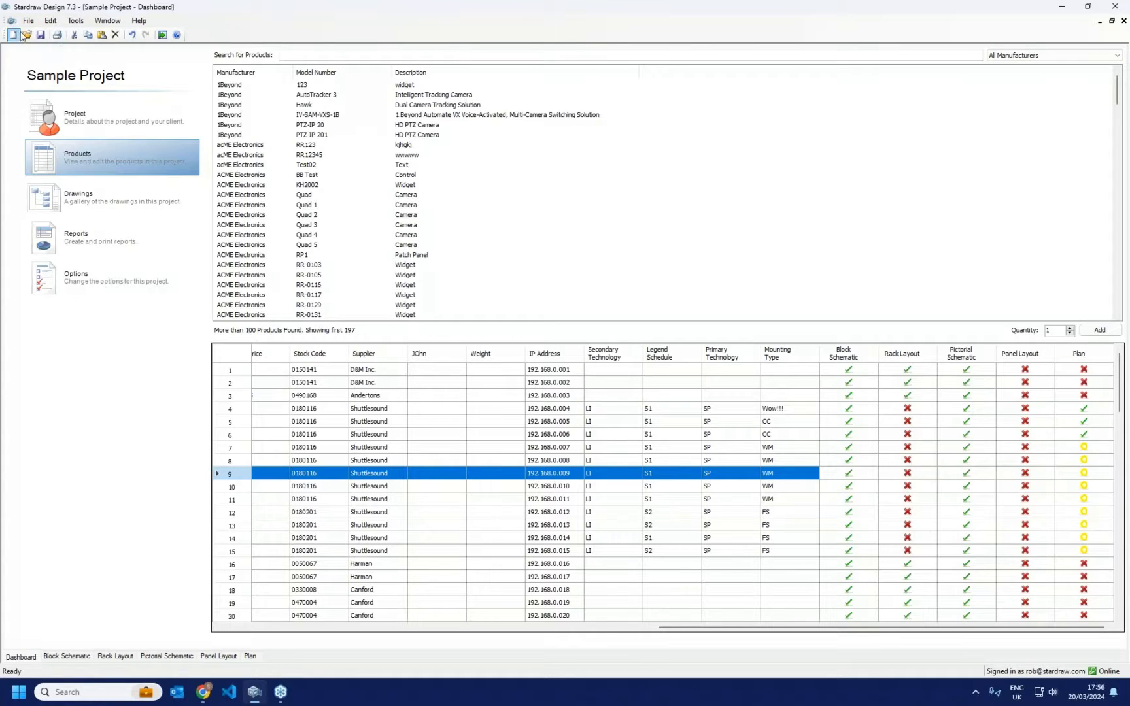
Step: Reopen Sample Project - Equipment List.xlsx in Excel, widen column A to fit the full GUIDs, and examine the GUID column
{"action": "left_click", "coordinate": [1062, 8]}
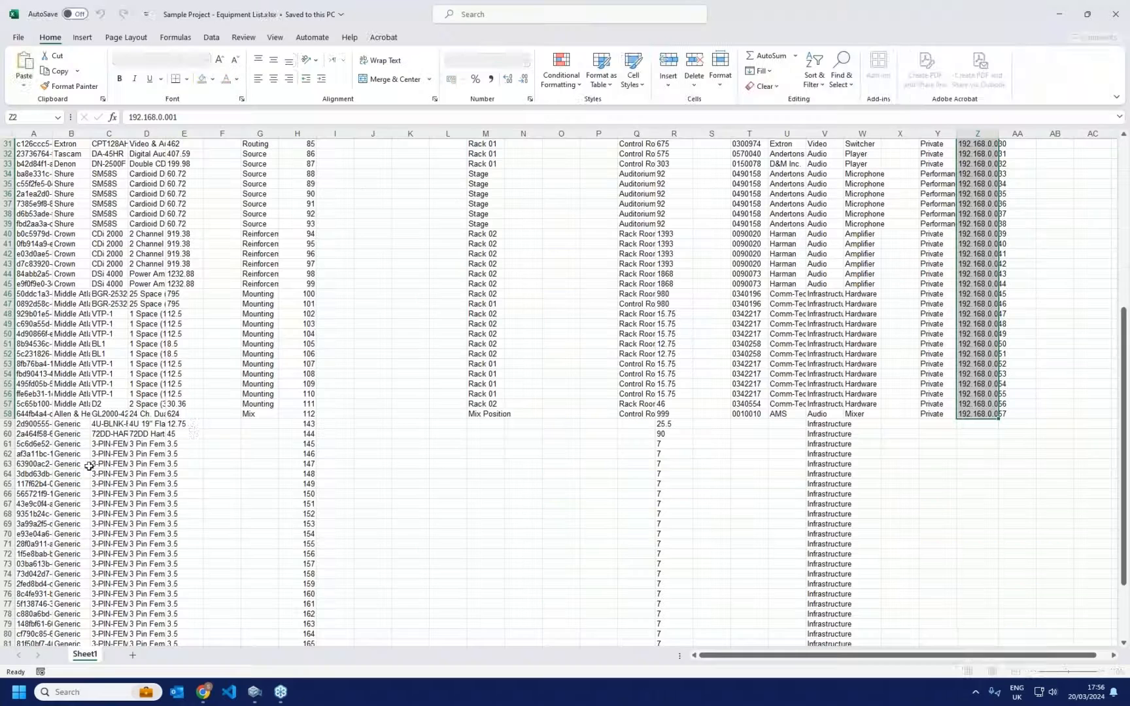
{"action": "double_click", "coordinate": [56, 134]}
{"action": "left_click", "coordinate": [101, 143]}
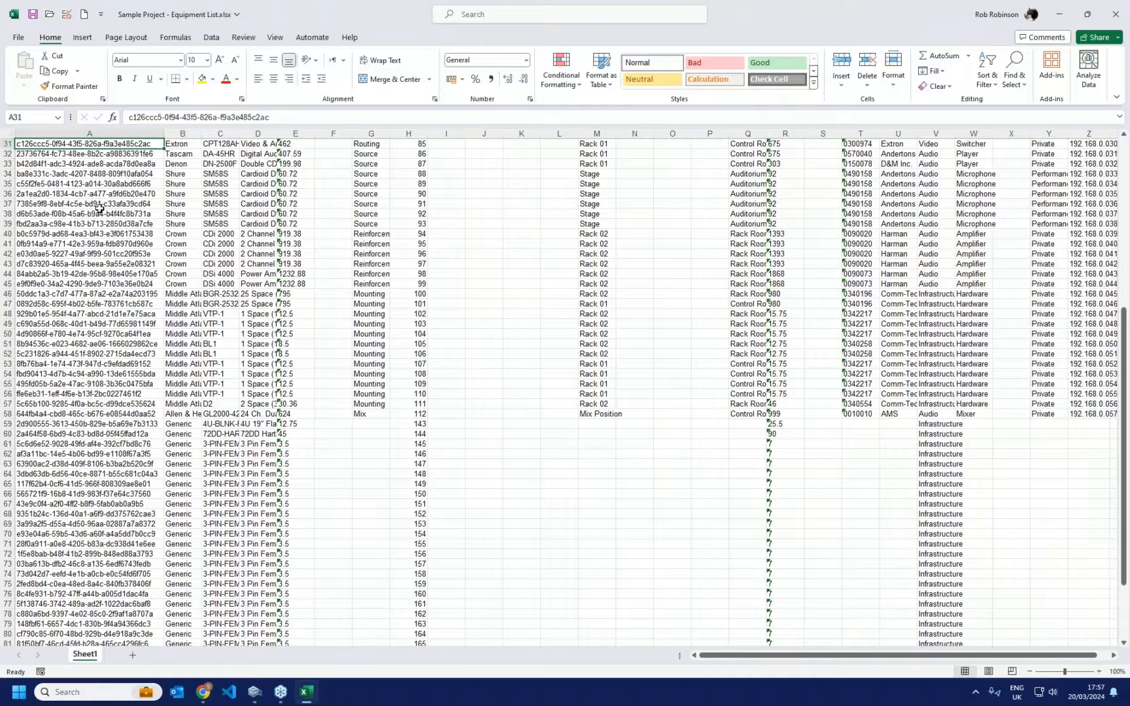
{"action": "left_click", "coordinate": [95, 133]}
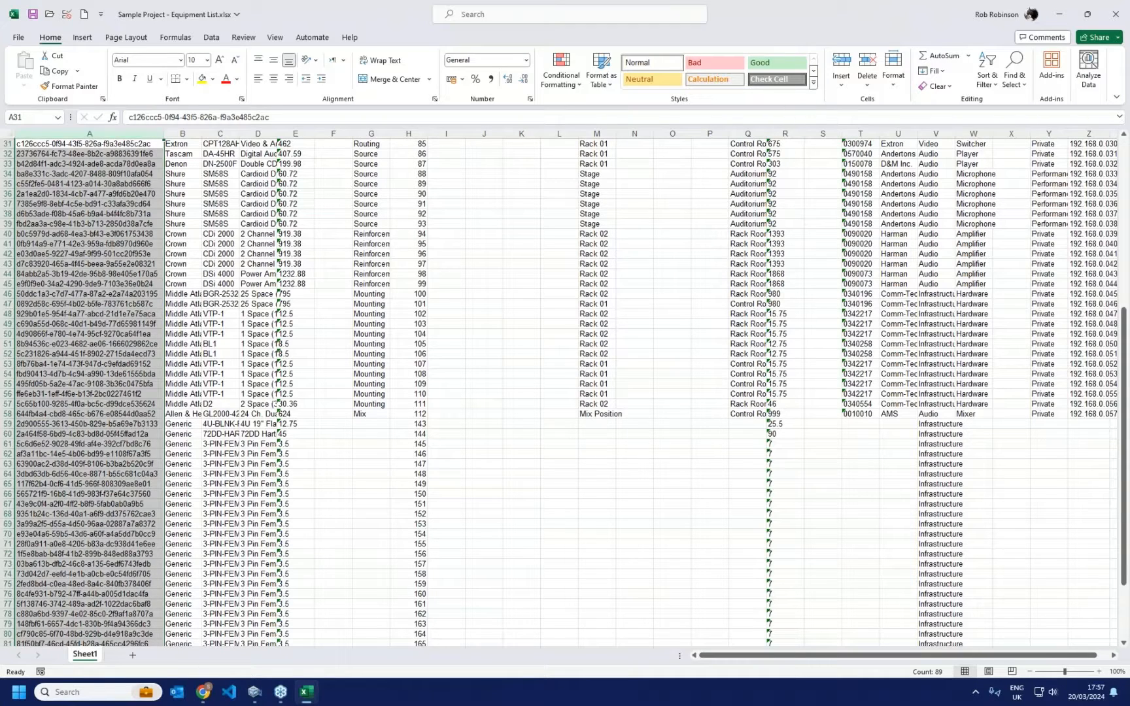
{"action": "scroll", "coordinate": [178, 436], "scroll_direction": "down", "scroll_amount": 10}
{"action": "scroll", "coordinate": [178, 435], "scroll_direction": "up", "scroll_amount": 4}
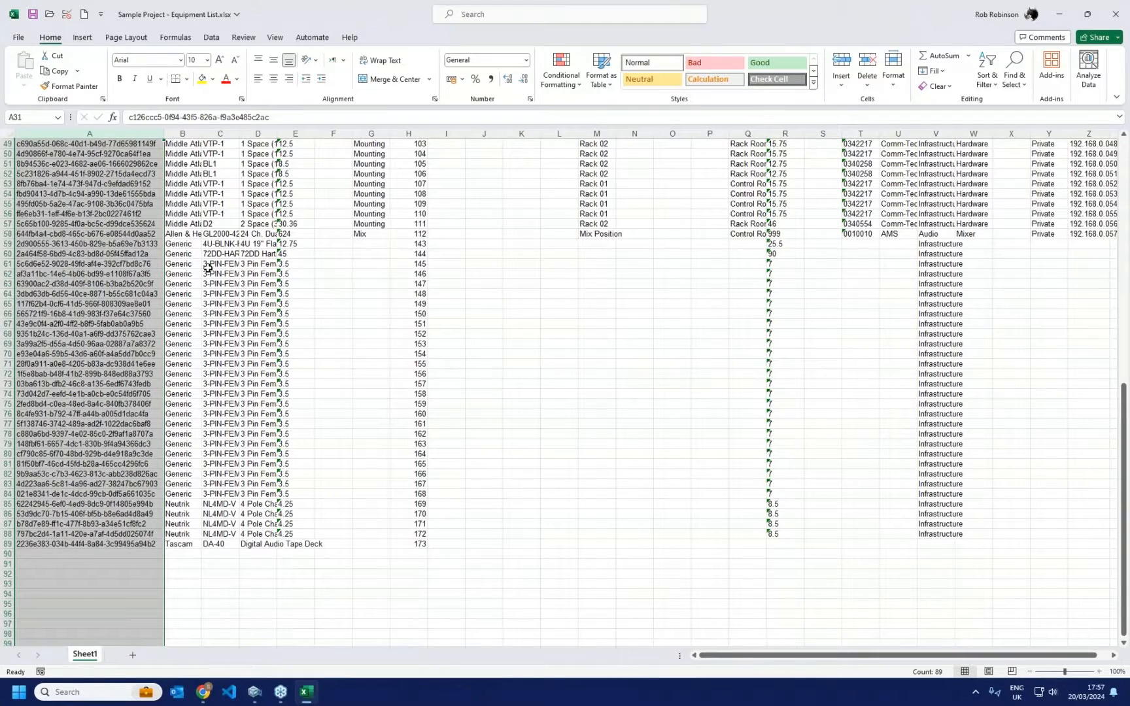
Step: Copy the VTP-1 product cells B55:D55 to B90, fill them down to row 96, save the workbook, and return to Stardraw Design
{"action": "left_click_drag", "start_coordinate": [180, 201], "coordinate": [261, 205]}
{"action": "key", "text": "ctrl+c"}
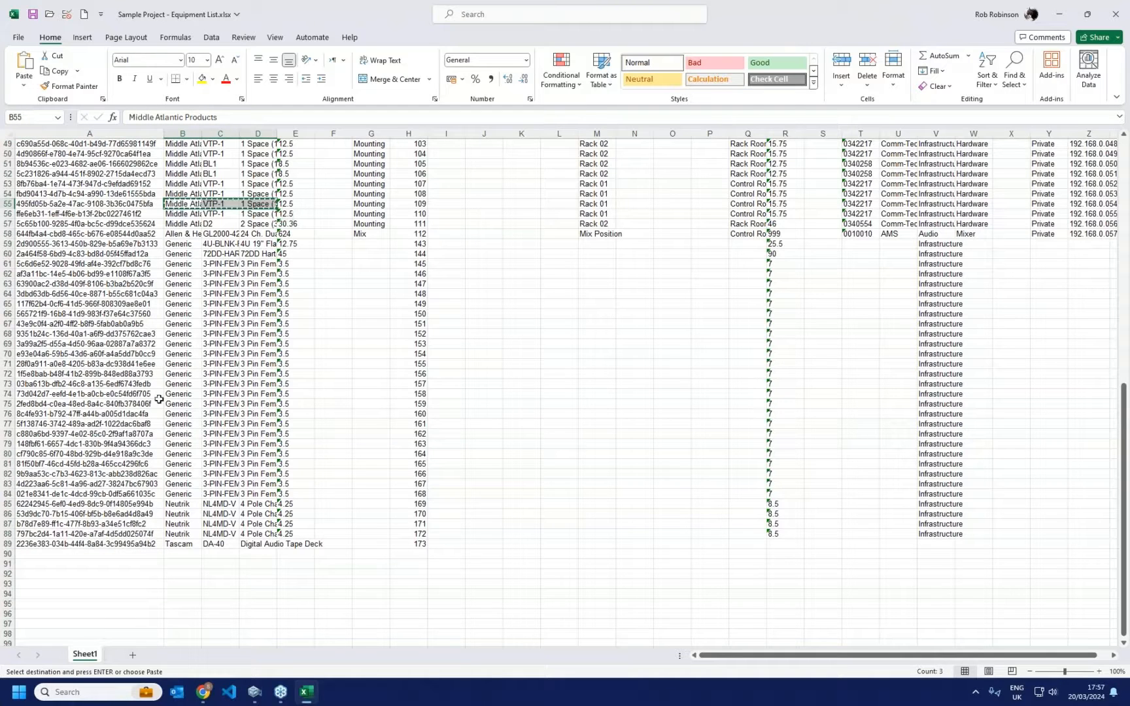
{"action": "left_click", "coordinate": [181, 544]}
{"action": "left_click", "coordinate": [187, 554]}
{"action": "key", "text": "ctrl+v"}
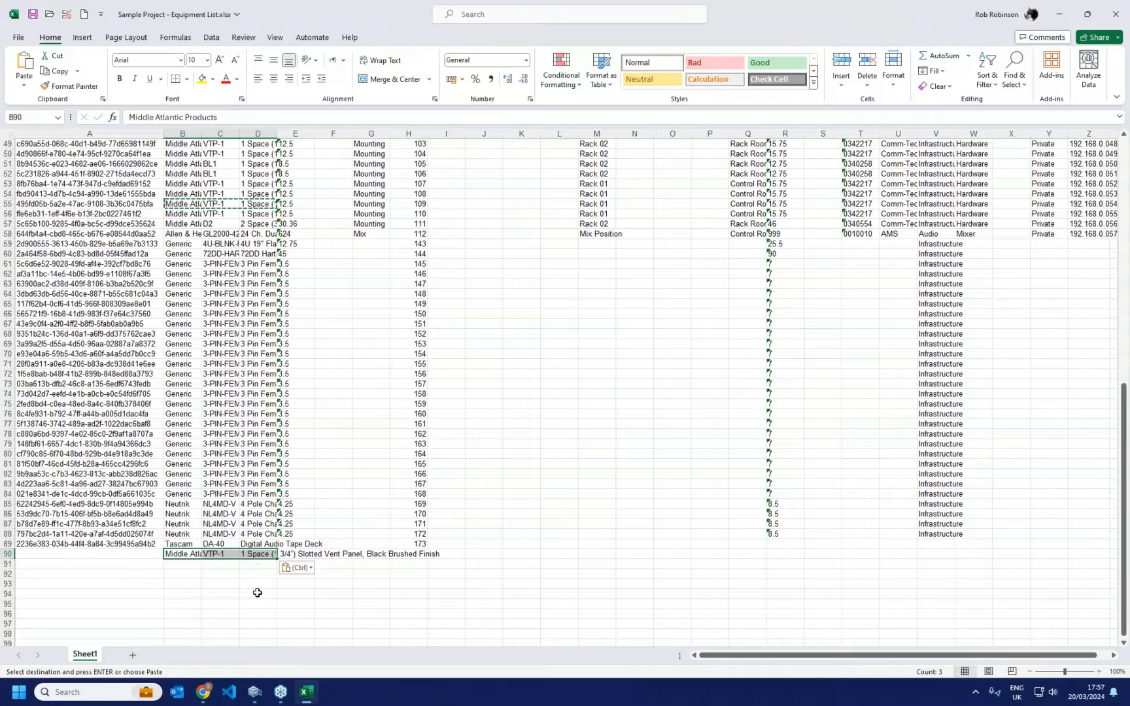
{"action": "left_click_drag", "start_coordinate": [278, 560], "coordinate": [288, 614]}
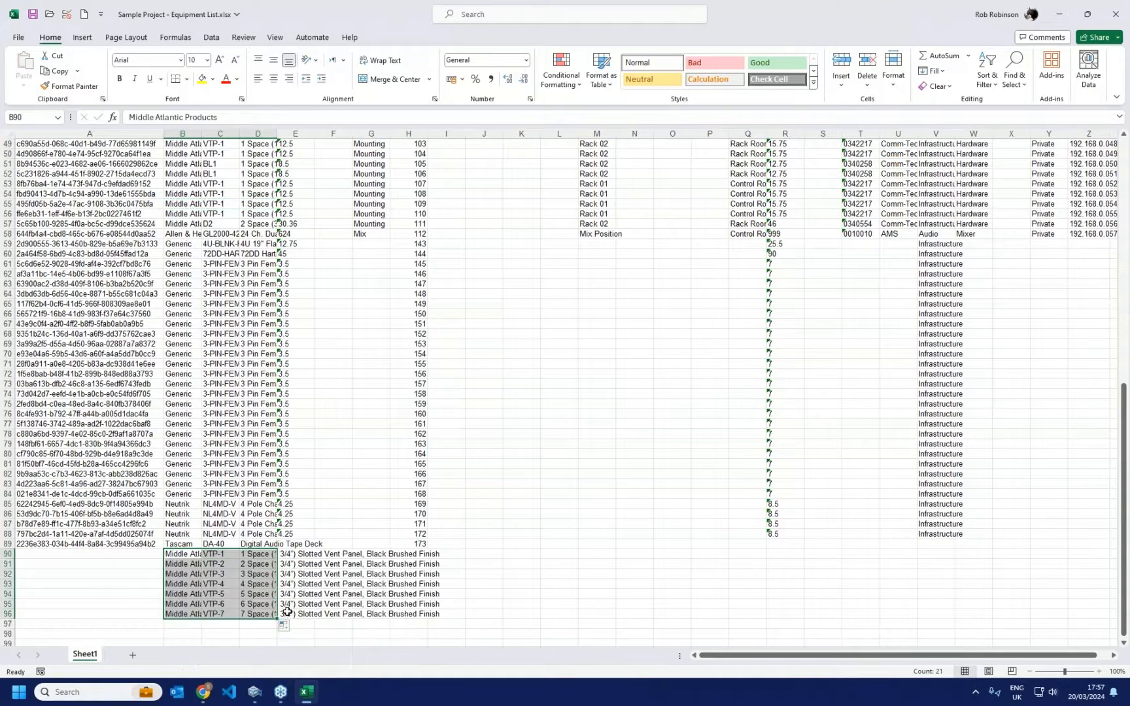
{"action": "key", "text": "ctrl+s"}
{"action": "left_click", "coordinate": [259, 694]}
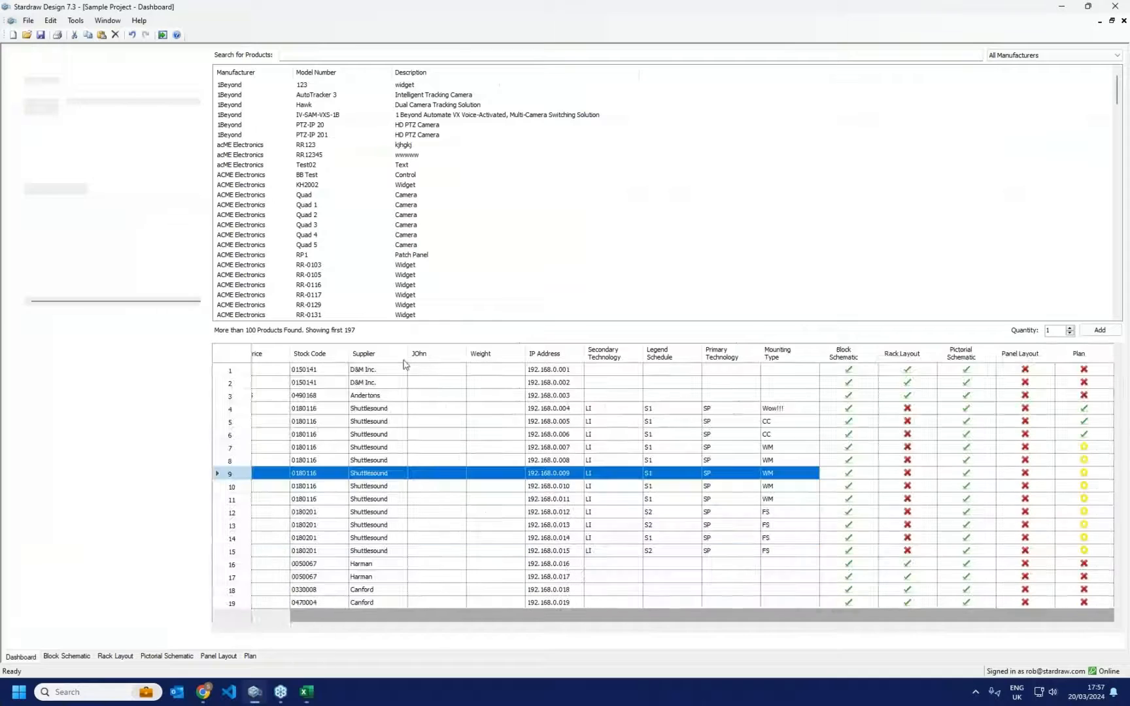
{"action": "left_click", "coordinate": [28, 20]}
{"action": "left_click", "coordinate": [47, 101]}
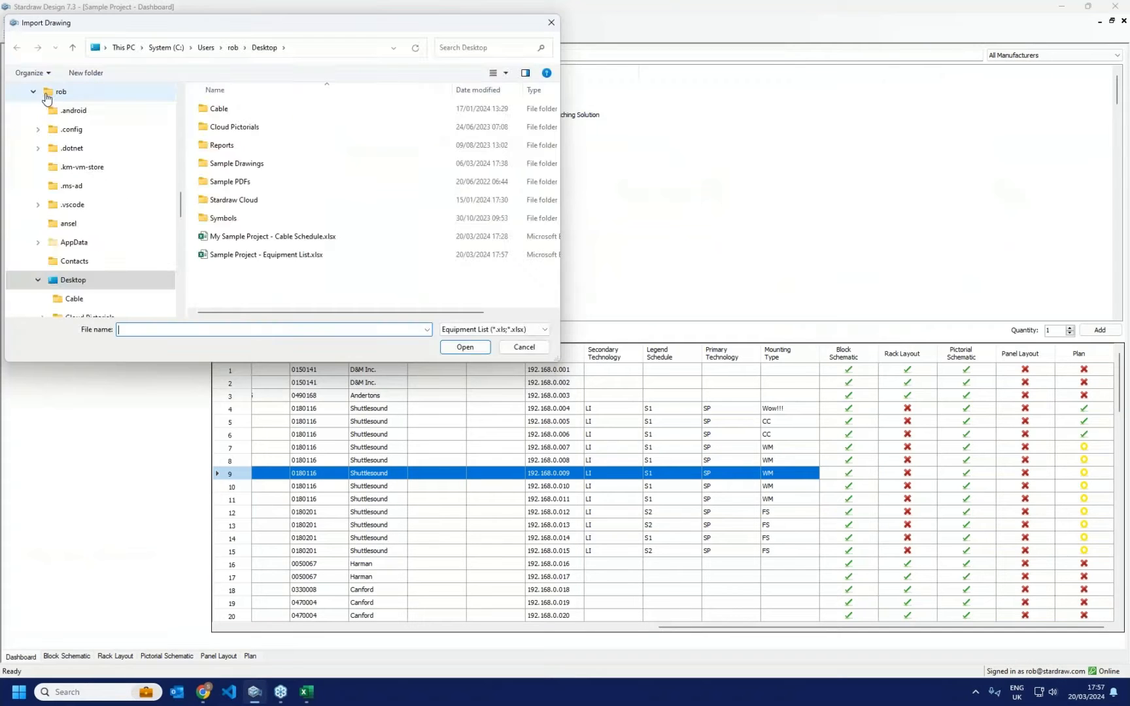
{"action": "left_click", "coordinate": [285, 257]}
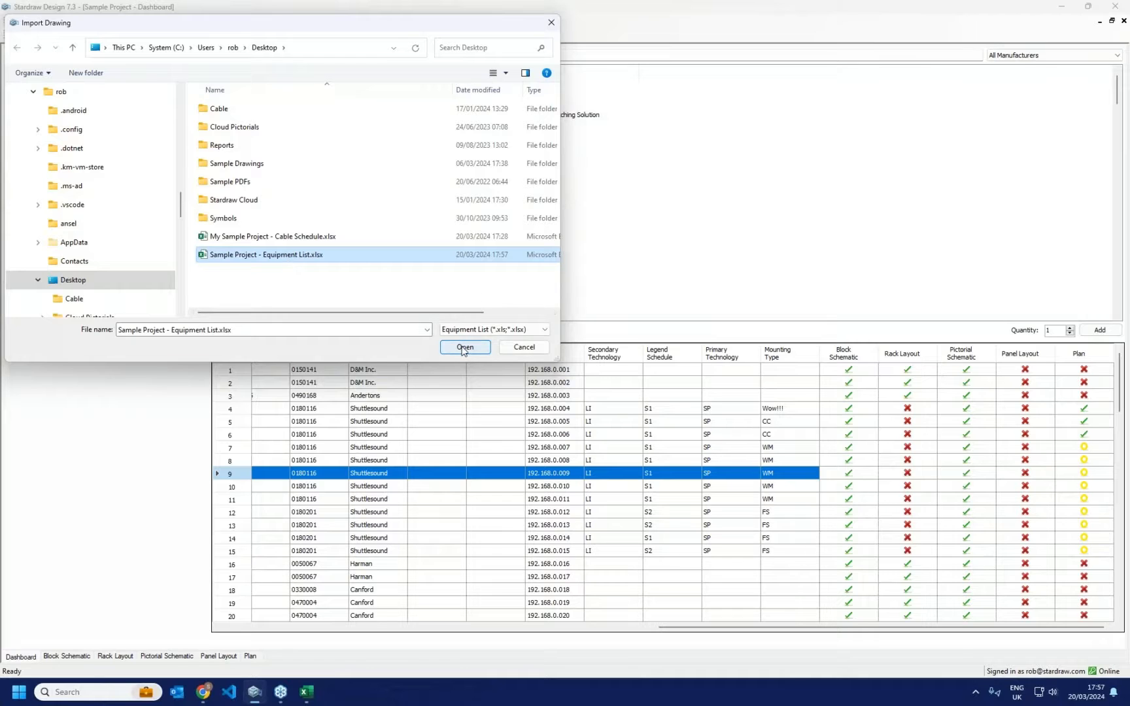
{"action": "left_click", "coordinate": [535, 350]}
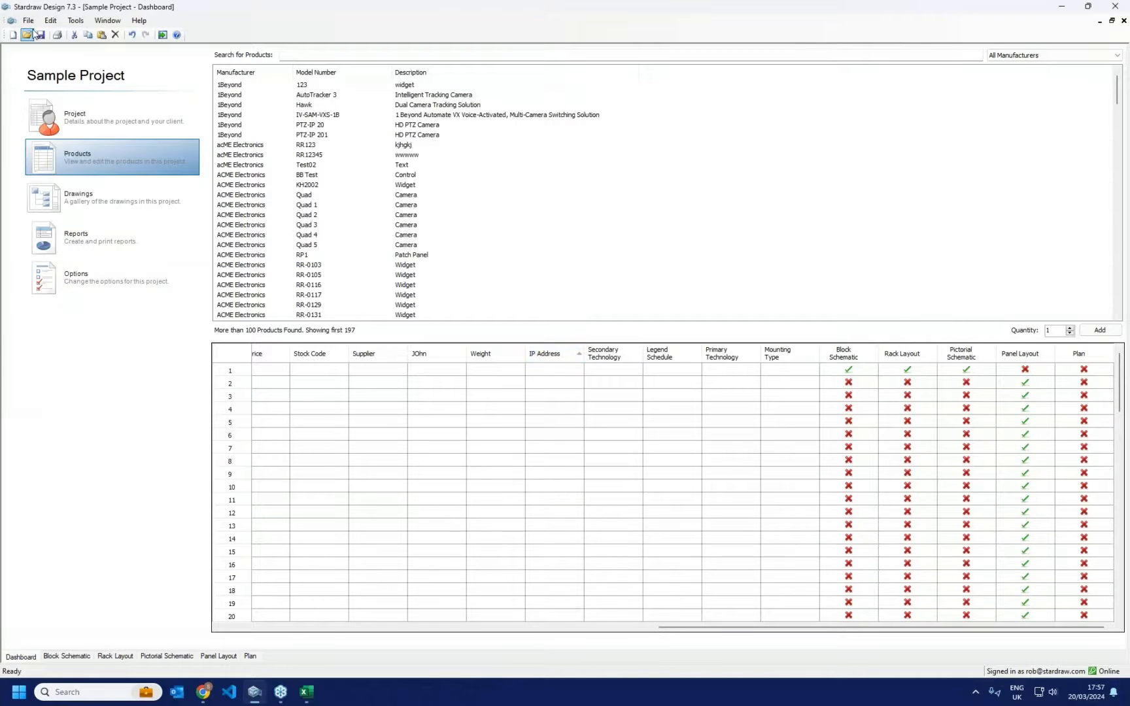
Step: Try to import the updated Sample Project - Equipment List.xlsx into the project, and dismiss the import report
{"action": "left_click", "coordinate": [28, 21]}
{"action": "left_click", "coordinate": [50, 102]}
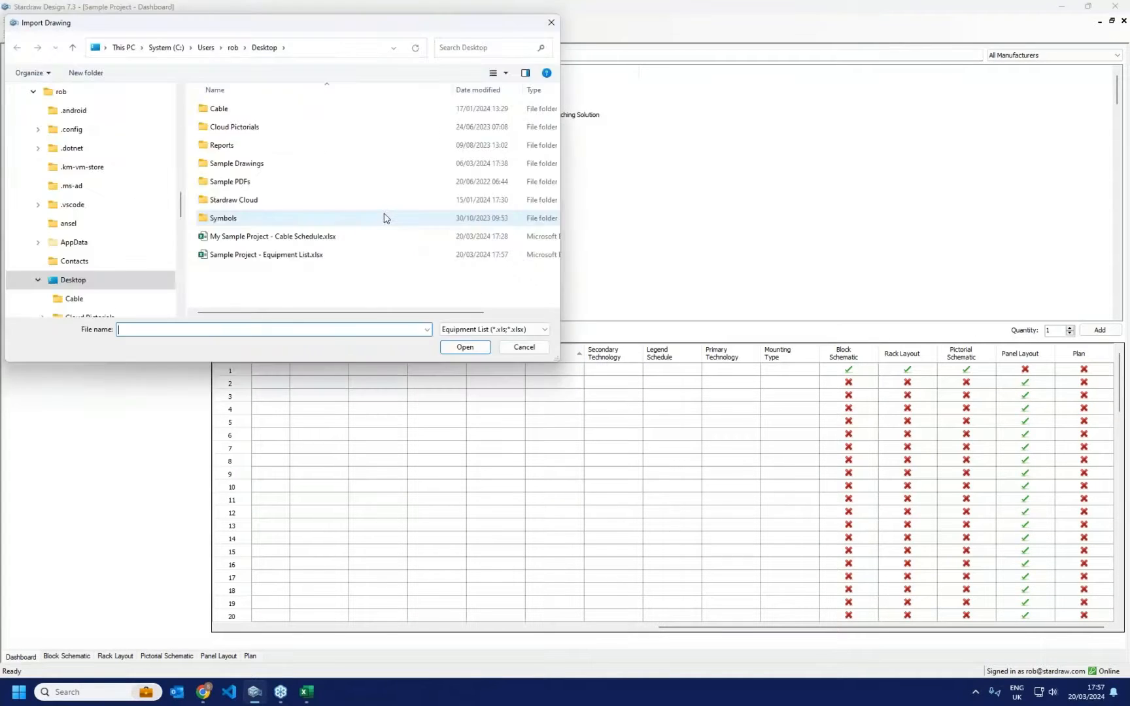
{"action": "left_click", "coordinate": [307, 255]}
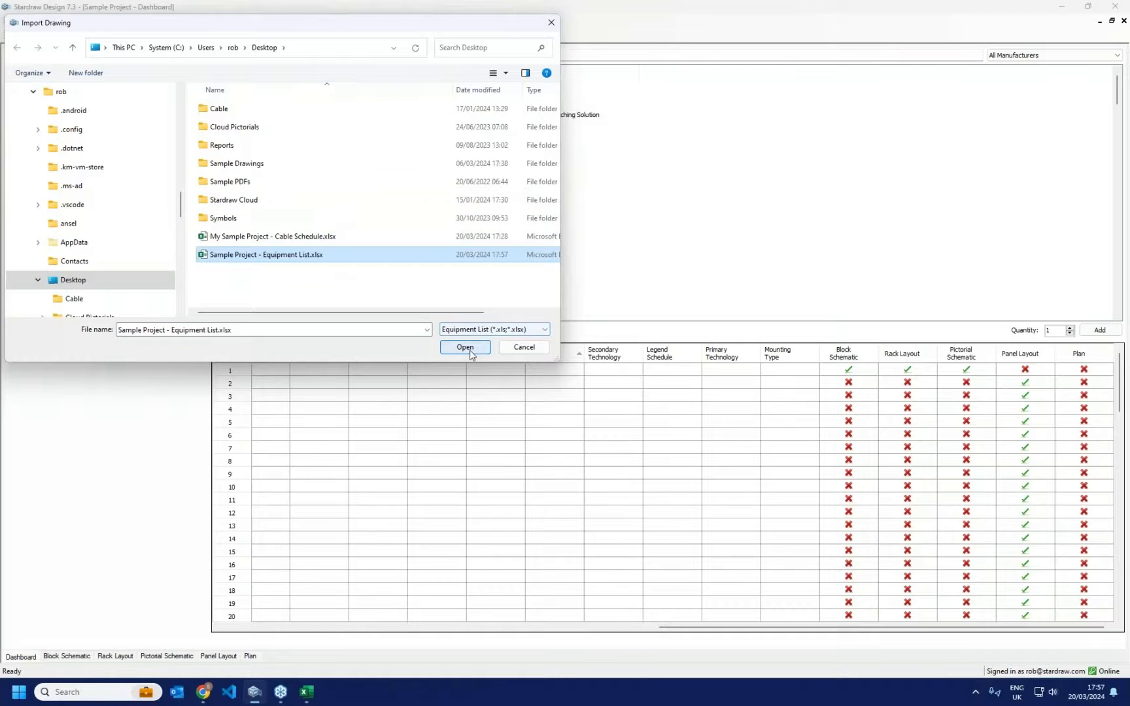
{"action": "left_click", "coordinate": [471, 349]}
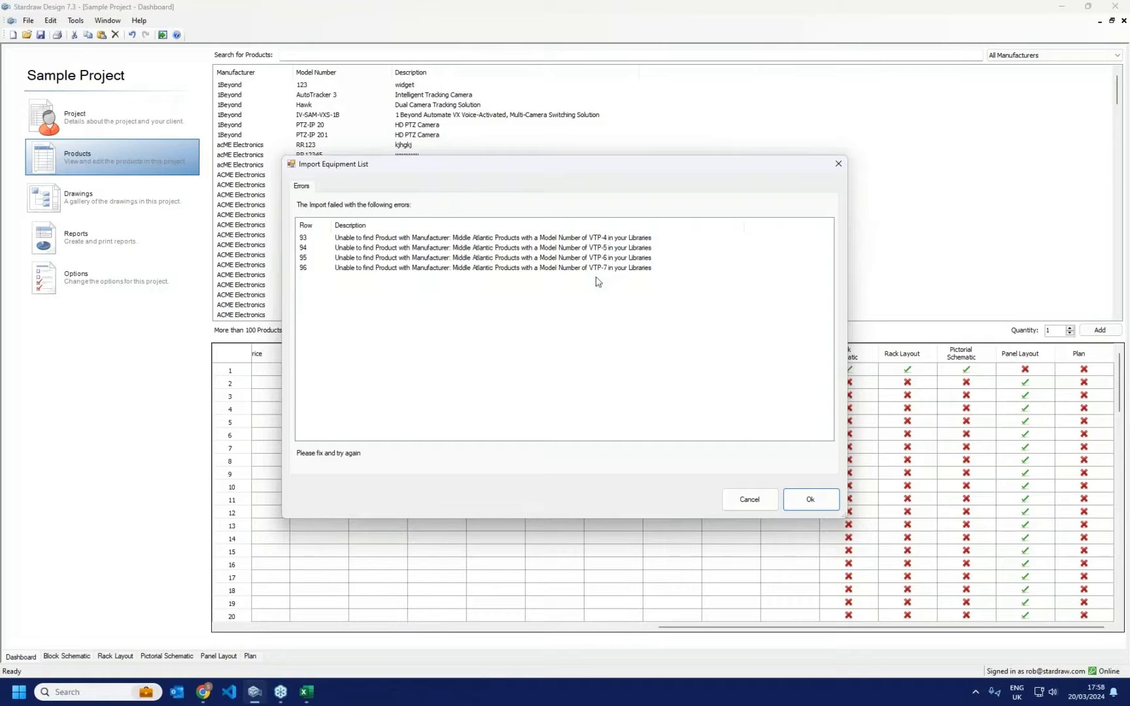
{"action": "left_click", "coordinate": [804, 502]}
Step: Switch to Excel, fill the model number VTP-1 down through C90:C96, and return to Stardraw Design
{"action": "left_click", "coordinate": [306, 692]}
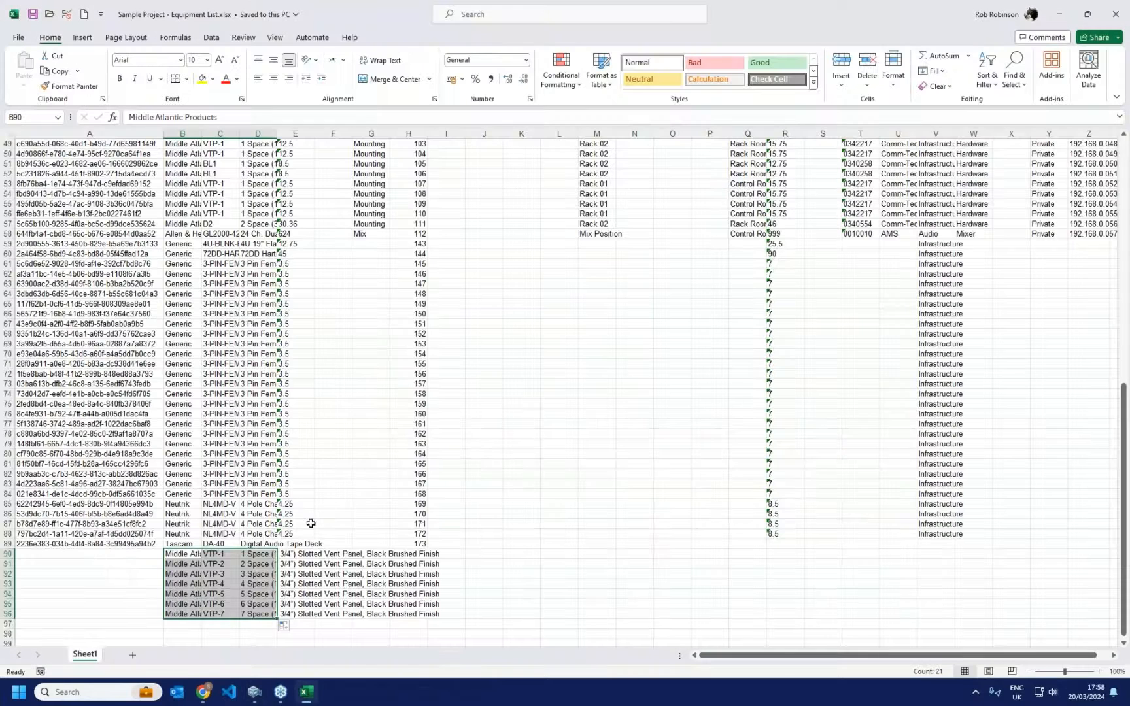
{"action": "left_click", "coordinate": [216, 553]}
{"action": "left_click_drag", "start_coordinate": [238, 558], "coordinate": [239, 616]}
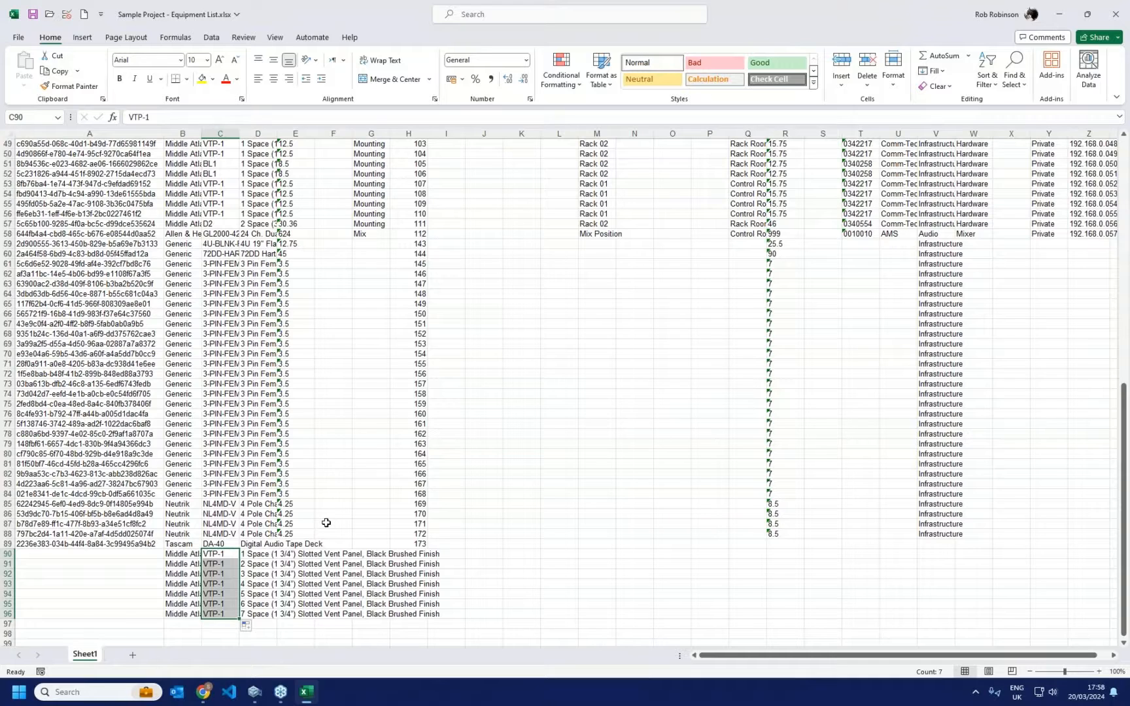
{"action": "left_click", "coordinate": [257, 693]}
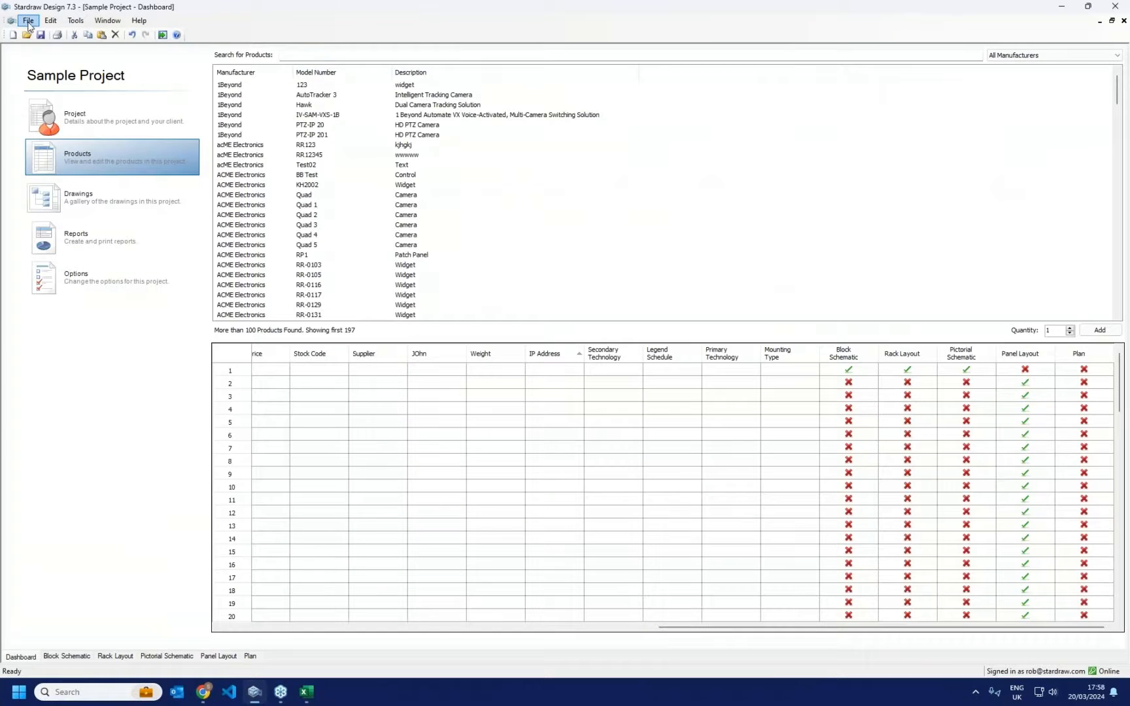
Step: Import the updated Sample Project - Equipment List.xlsx, accept the added VTP-1 products, and examine their new rows in the project's product list
{"action": "left_click", "coordinate": [28, 22]}
{"action": "left_click", "coordinate": [56, 103]}
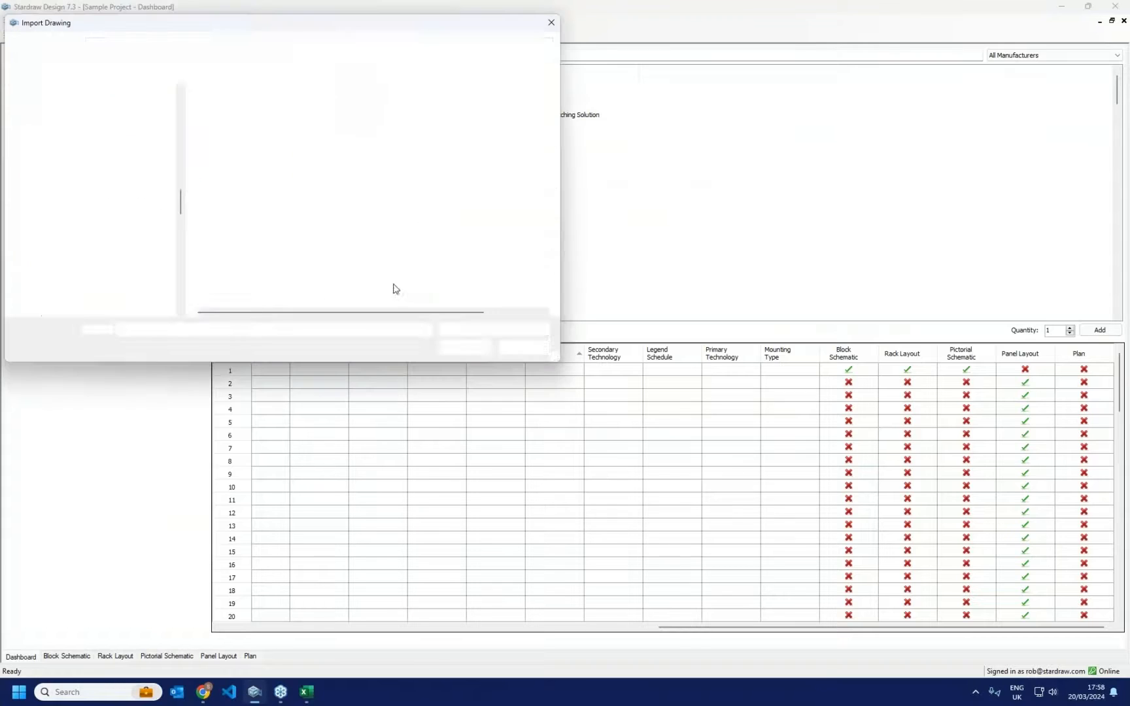
{"action": "left_click", "coordinate": [281, 254]}
{"action": "left_click", "coordinate": [480, 348]}
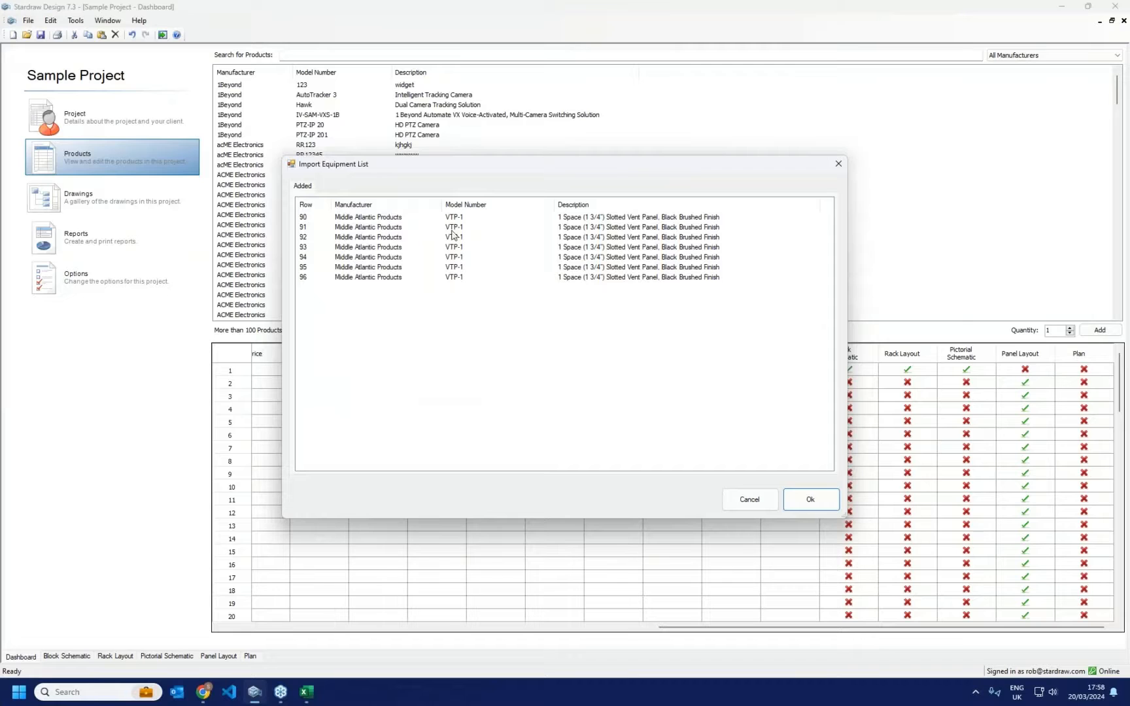
{"action": "left_click", "coordinate": [809, 501]}
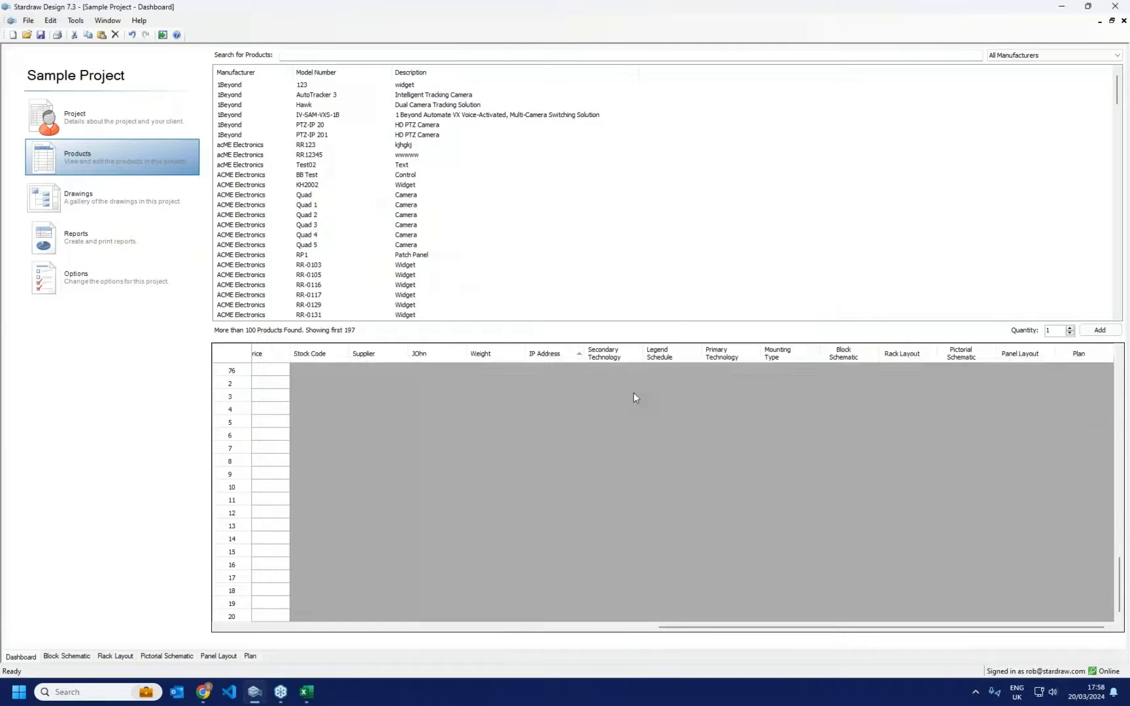
{"action": "left_click_drag", "start_coordinate": [759, 626], "coordinate": [247, 621]}
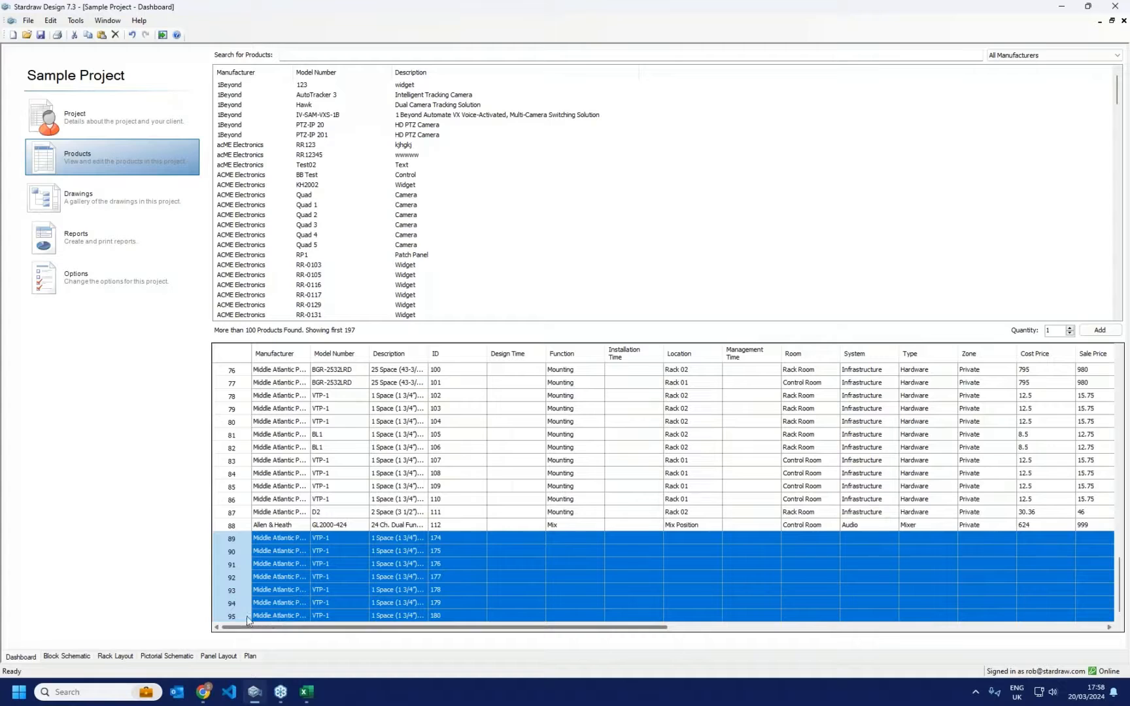
{"action": "left_click", "coordinate": [327, 564]}
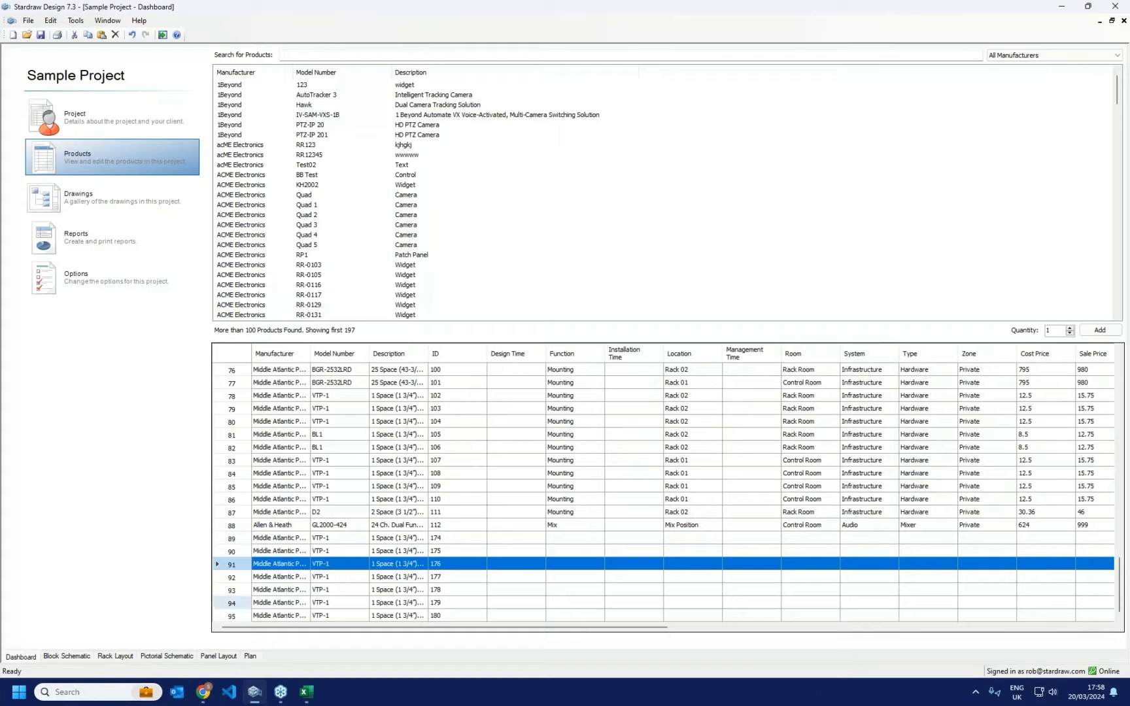
Step: Place three of the imported VTP-1 vent panels in the empty area left of the racks in the Rack Layout, and hide the available symbols list
{"action": "left_click", "coordinate": [115, 656]}
{"action": "left_click", "coordinate": [208, 643]}
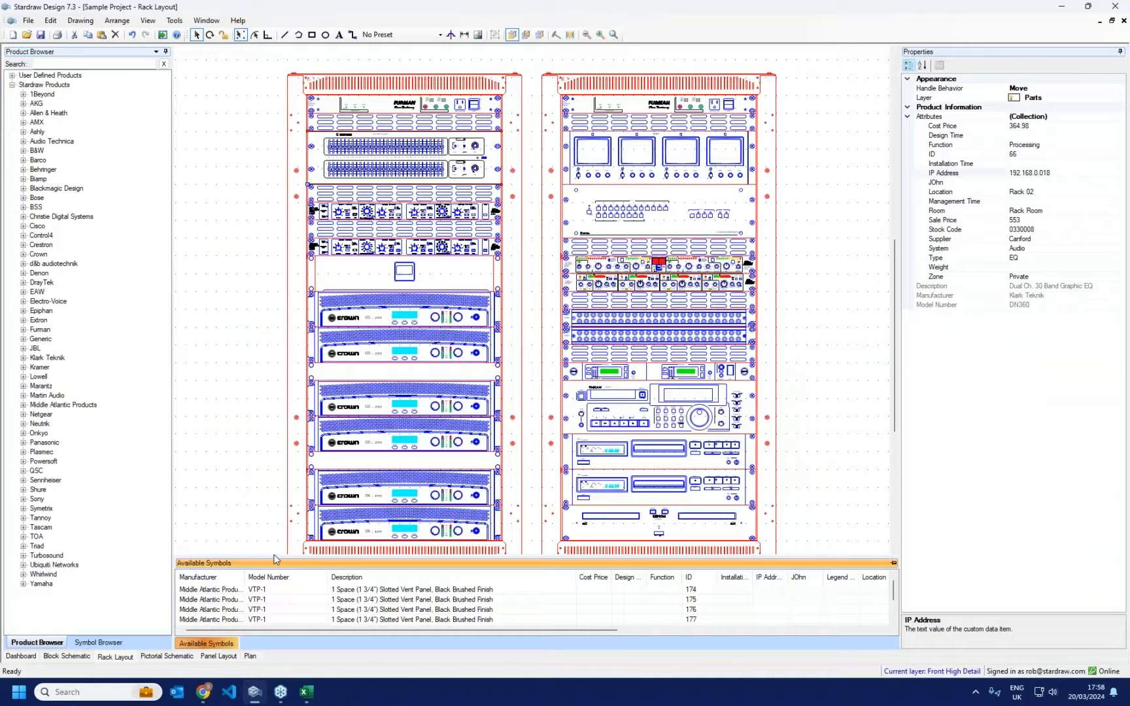
{"action": "mouse_move", "coordinate": [274, 560]}
{"action": "left_mouse_down"}
{"action": "mouse_move", "coordinate": [227, 308]}
{"action": "mouse_move", "coordinate": [224, 203]}
{"action": "left_mouse_up"}
{"action": "scroll", "coordinate": [533, 275], "scroll_direction": "down", "scroll_amount": 3}
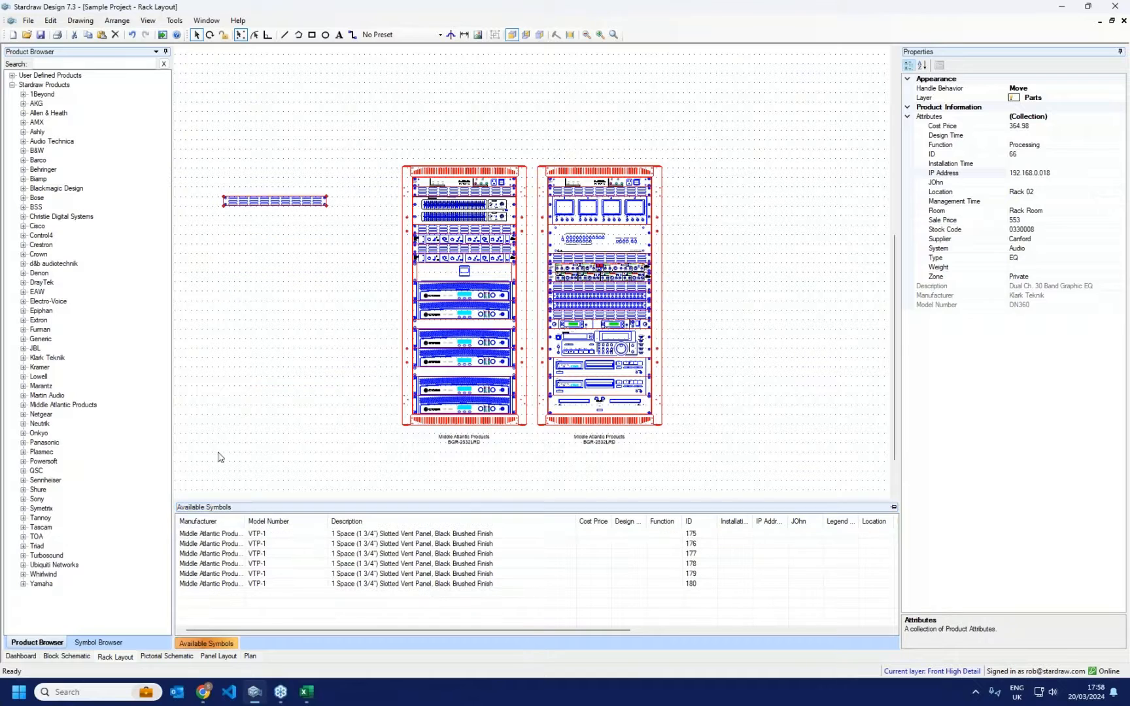
{"action": "left_click_drag", "start_coordinate": [209, 544], "coordinate": [245, 410]}
{"action": "left_click", "coordinate": [894, 507]}
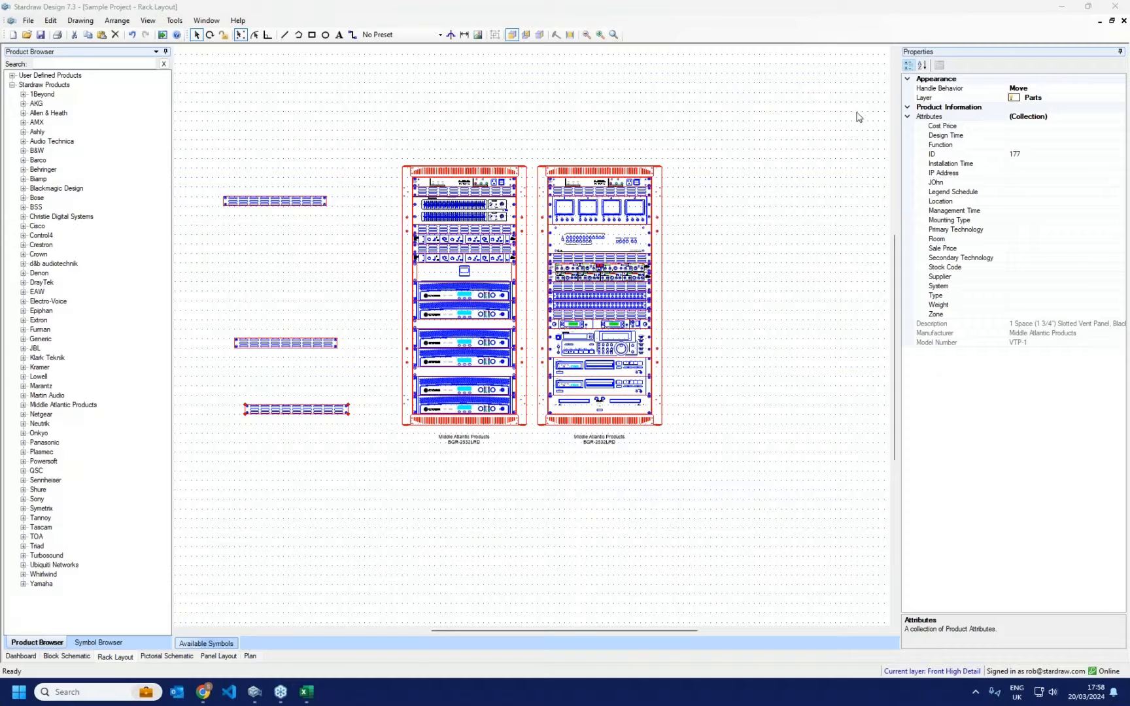
Step: Minimise Stardraw Design and the Excel workbook to reveal the desktop
{"action": "left_click", "coordinate": [868, 4]}
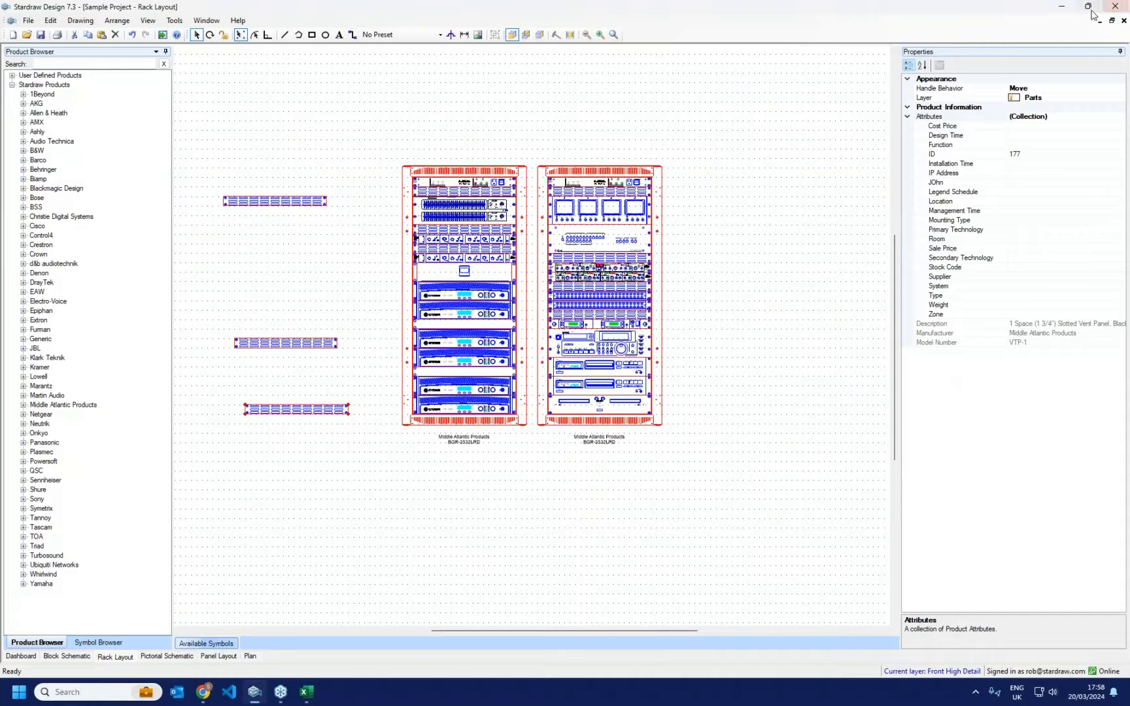
{"action": "left_click", "coordinate": [1061, 6]}
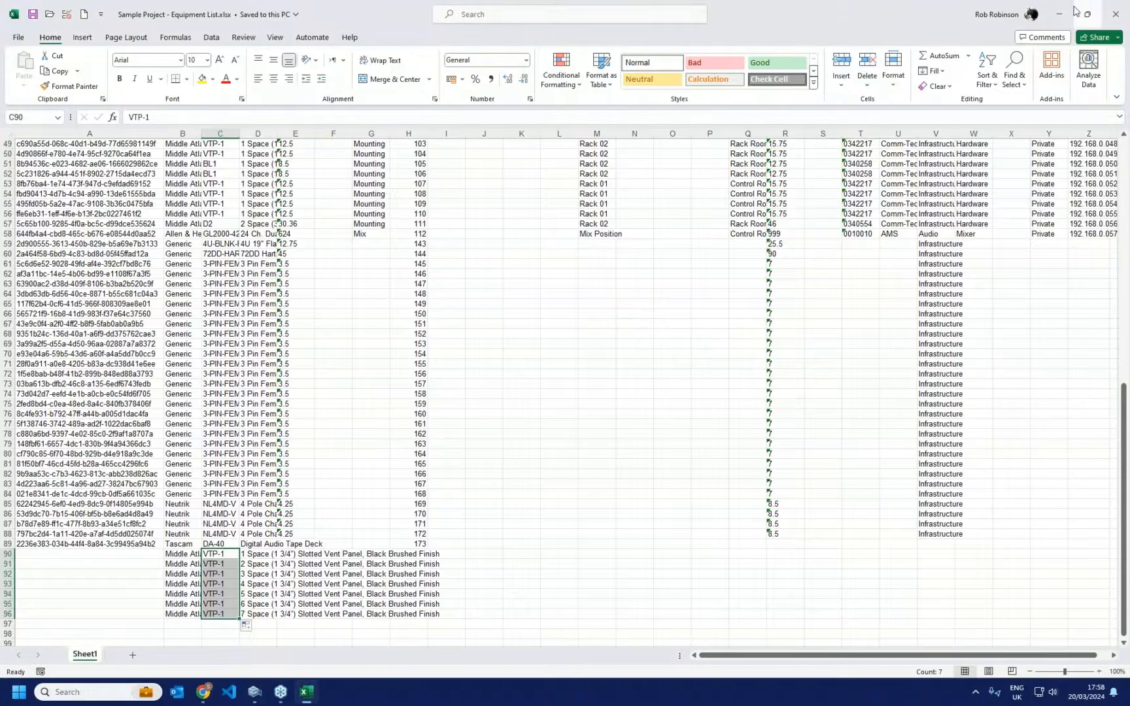
{"action": "left_click", "coordinate": [1062, 8]}
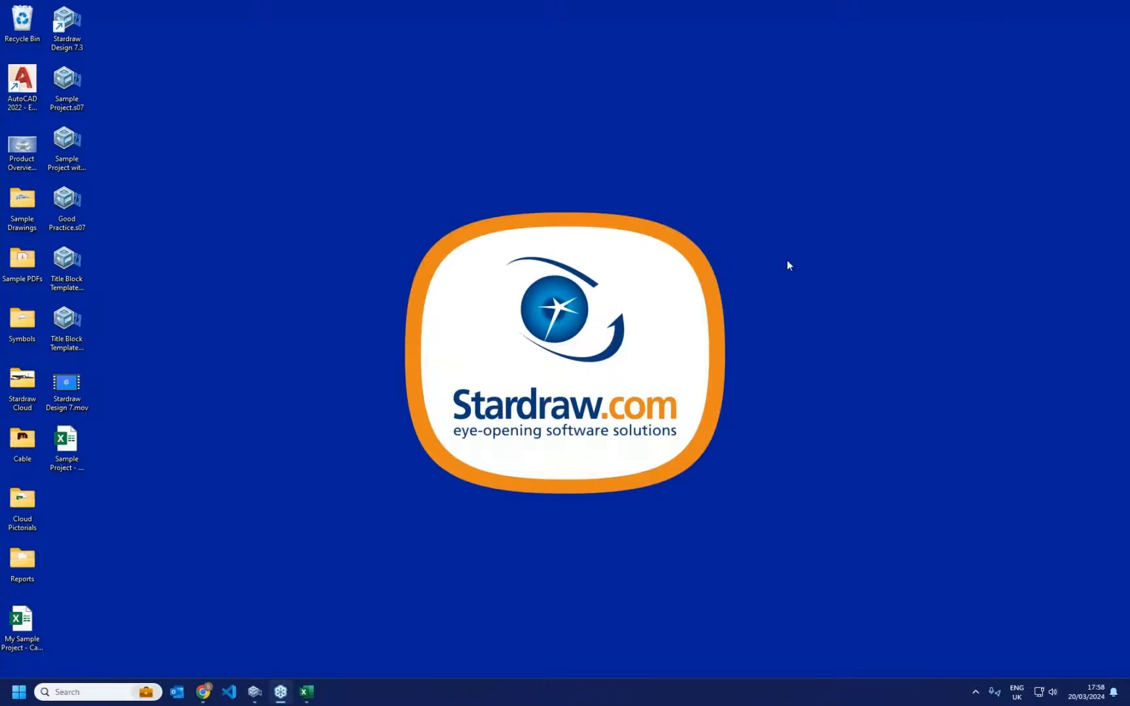